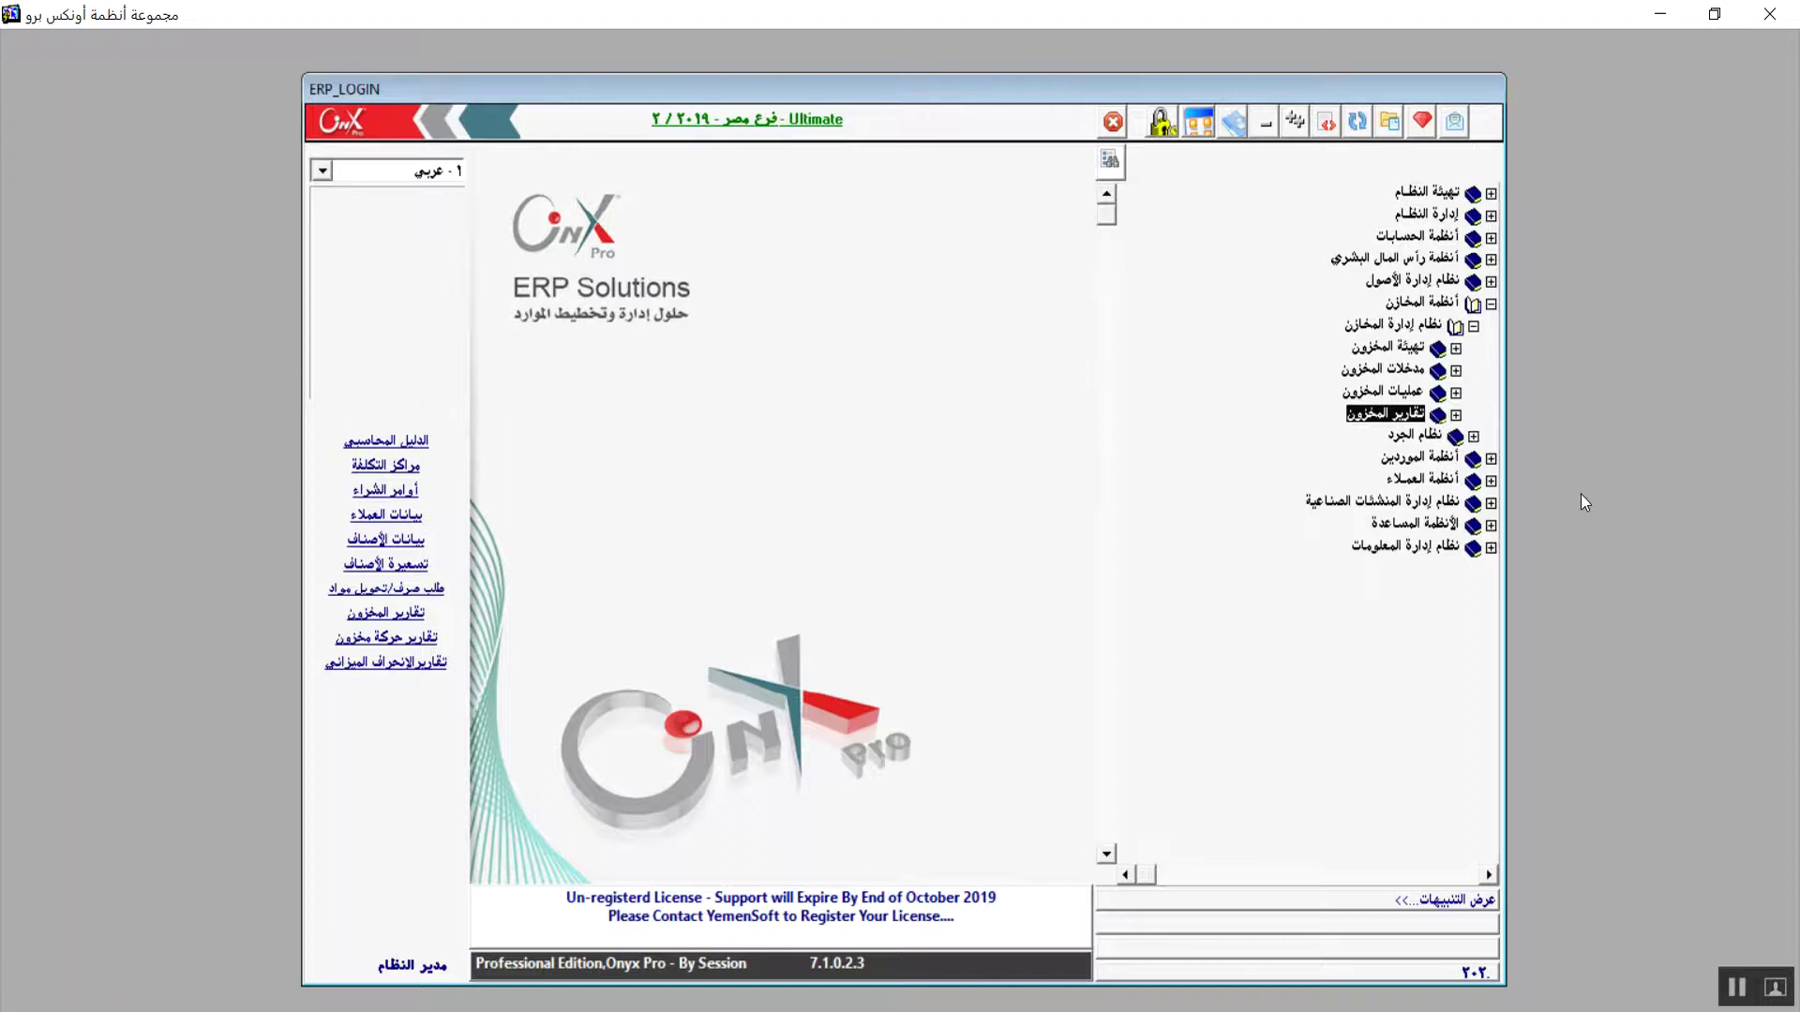
Expand the inventory reports (تقارير المخزون) and open the groups data report (تقارير بيانات المجموعات).
{"action": "double_click", "coordinate": [1404, 415]}
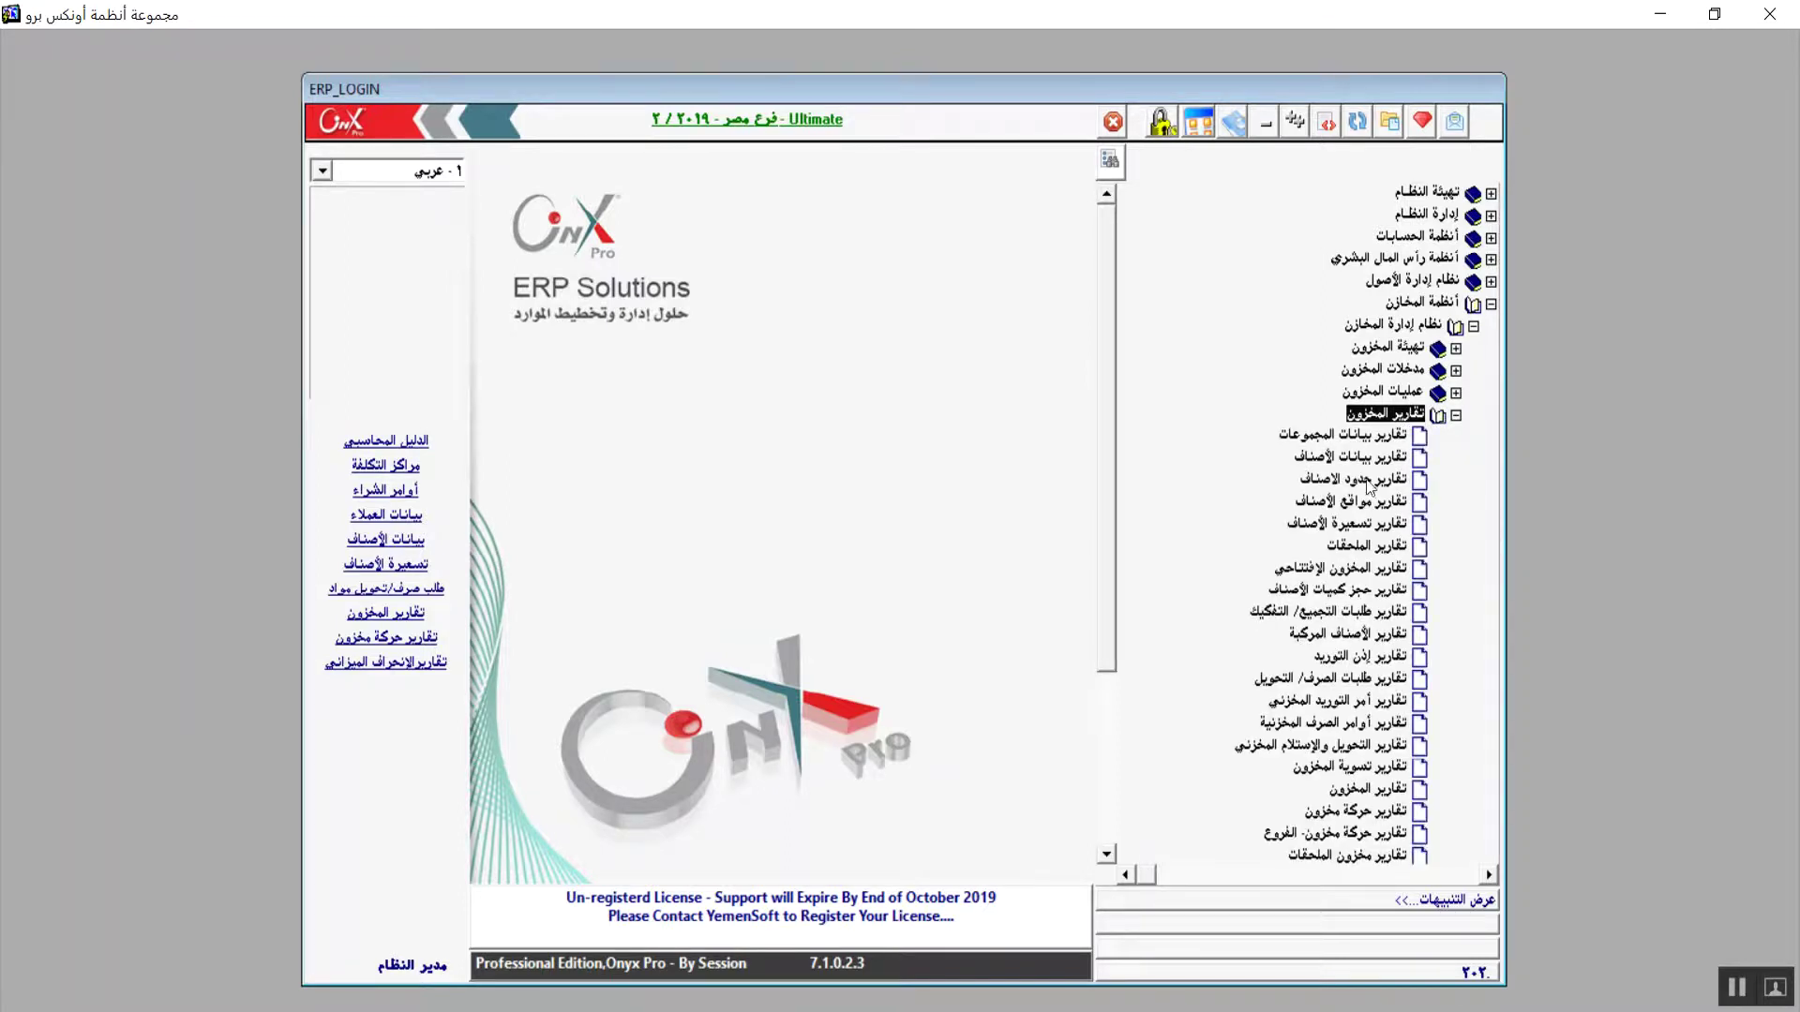
{"action": "left_click_drag", "start_coordinate": [1104, 308], "coordinate": [1116, 430]}
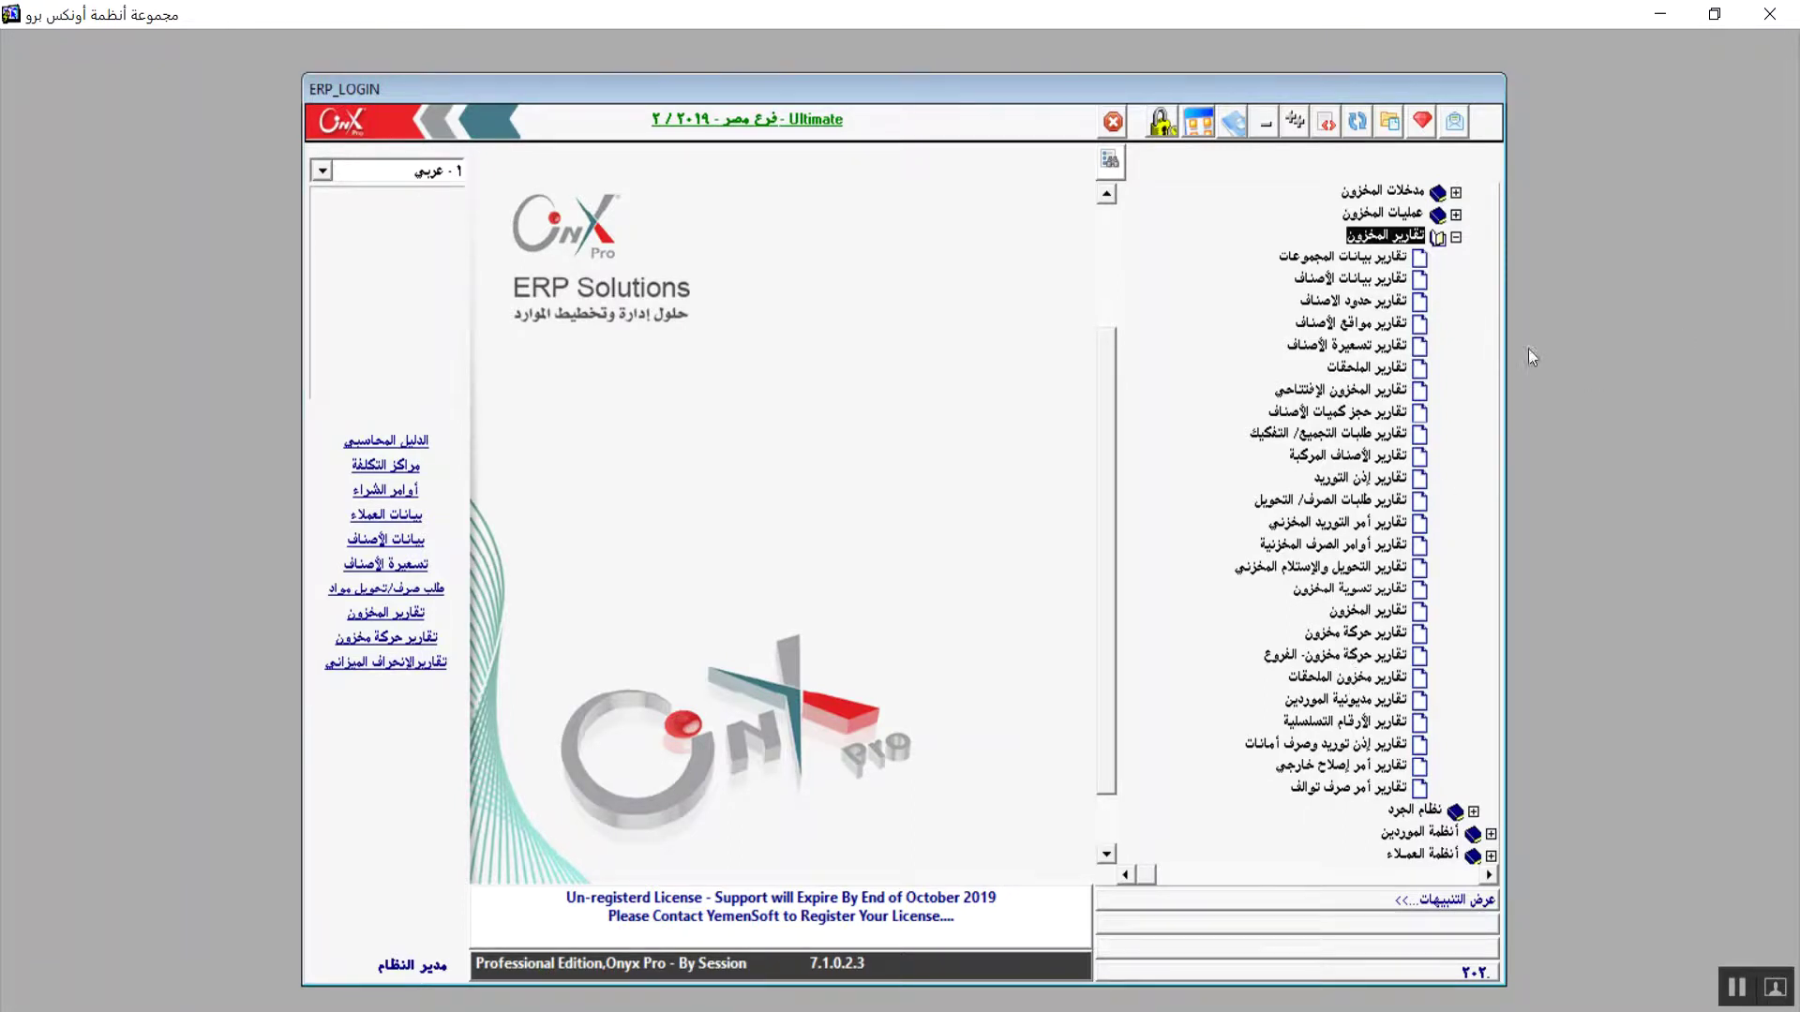
{"action": "double_click", "coordinate": [1350, 259]}
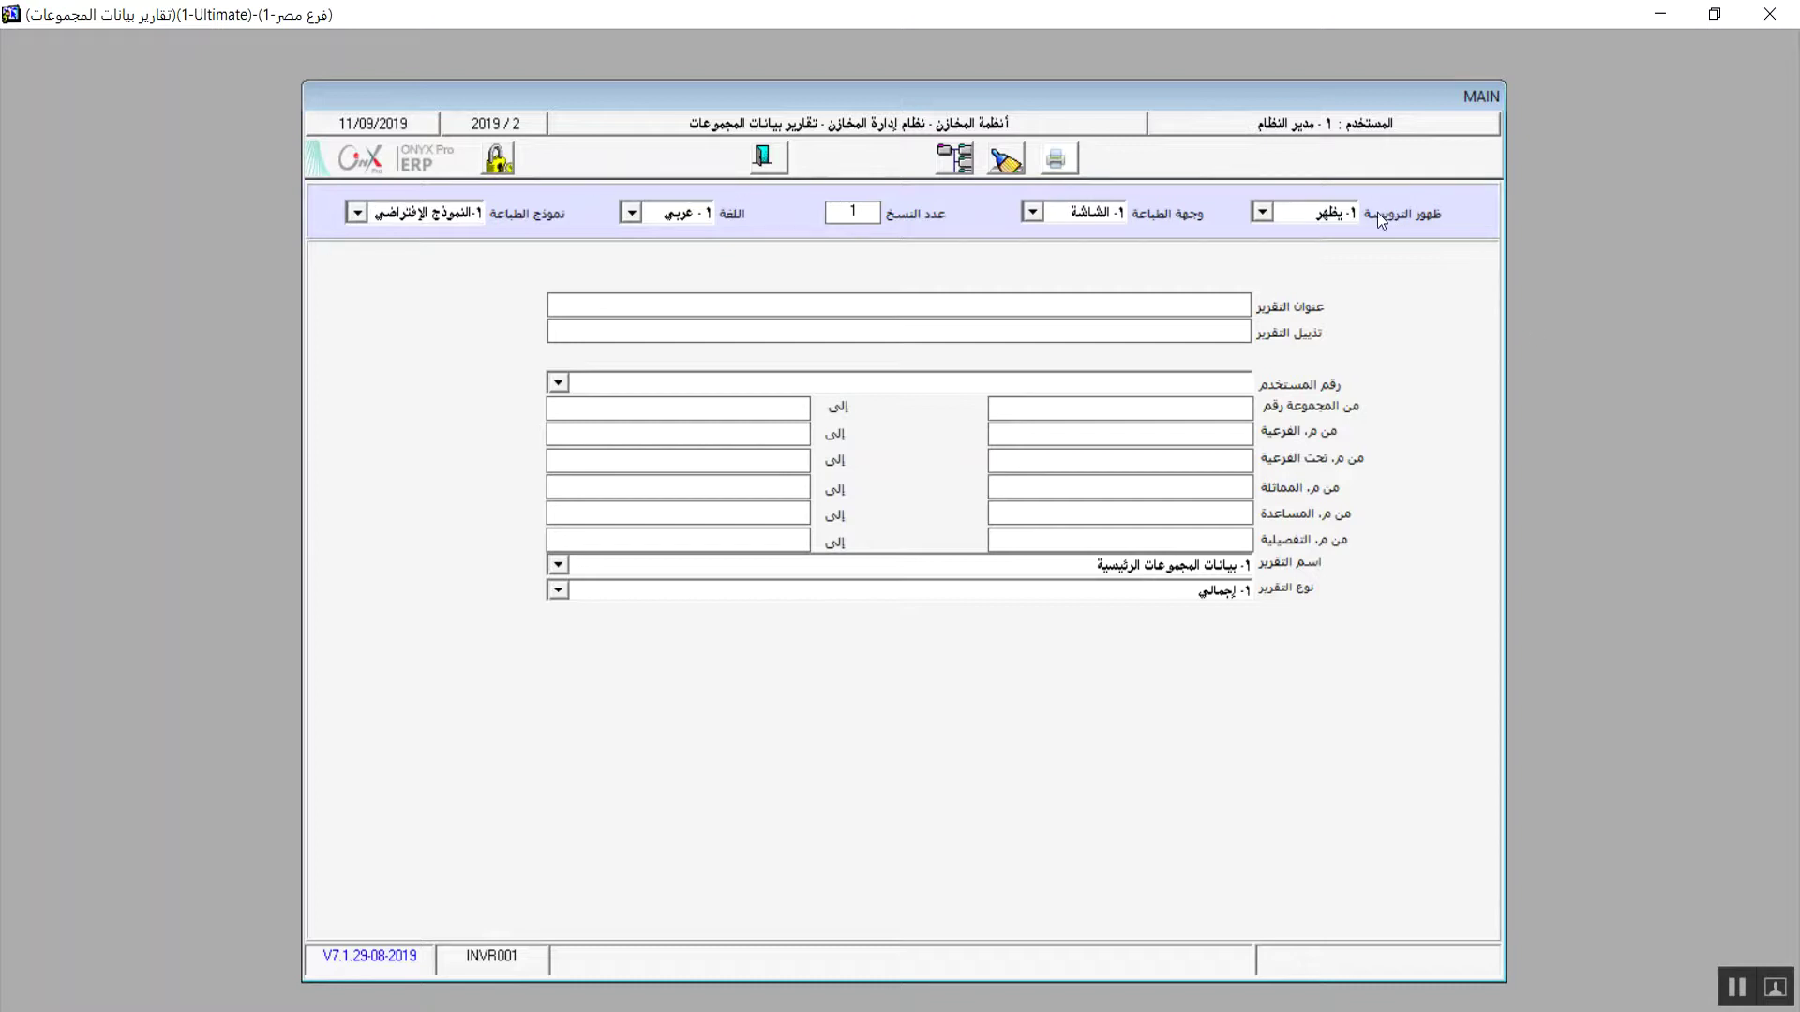
Examine the choices for header visibility, print destination, language and print template, keeping the default template (1-النموذج الافتراضي).
{"action": "left_click", "coordinate": [1260, 212]}
{"action": "left_click", "coordinate": [1260, 211]}
{"action": "left_click", "coordinate": [1032, 211]}
{"action": "left_click", "coordinate": [1033, 214]}
{"action": "left_click", "coordinate": [632, 213]}
{"action": "left_click", "coordinate": [632, 211]}
{"action": "left_click", "coordinate": [359, 213]}
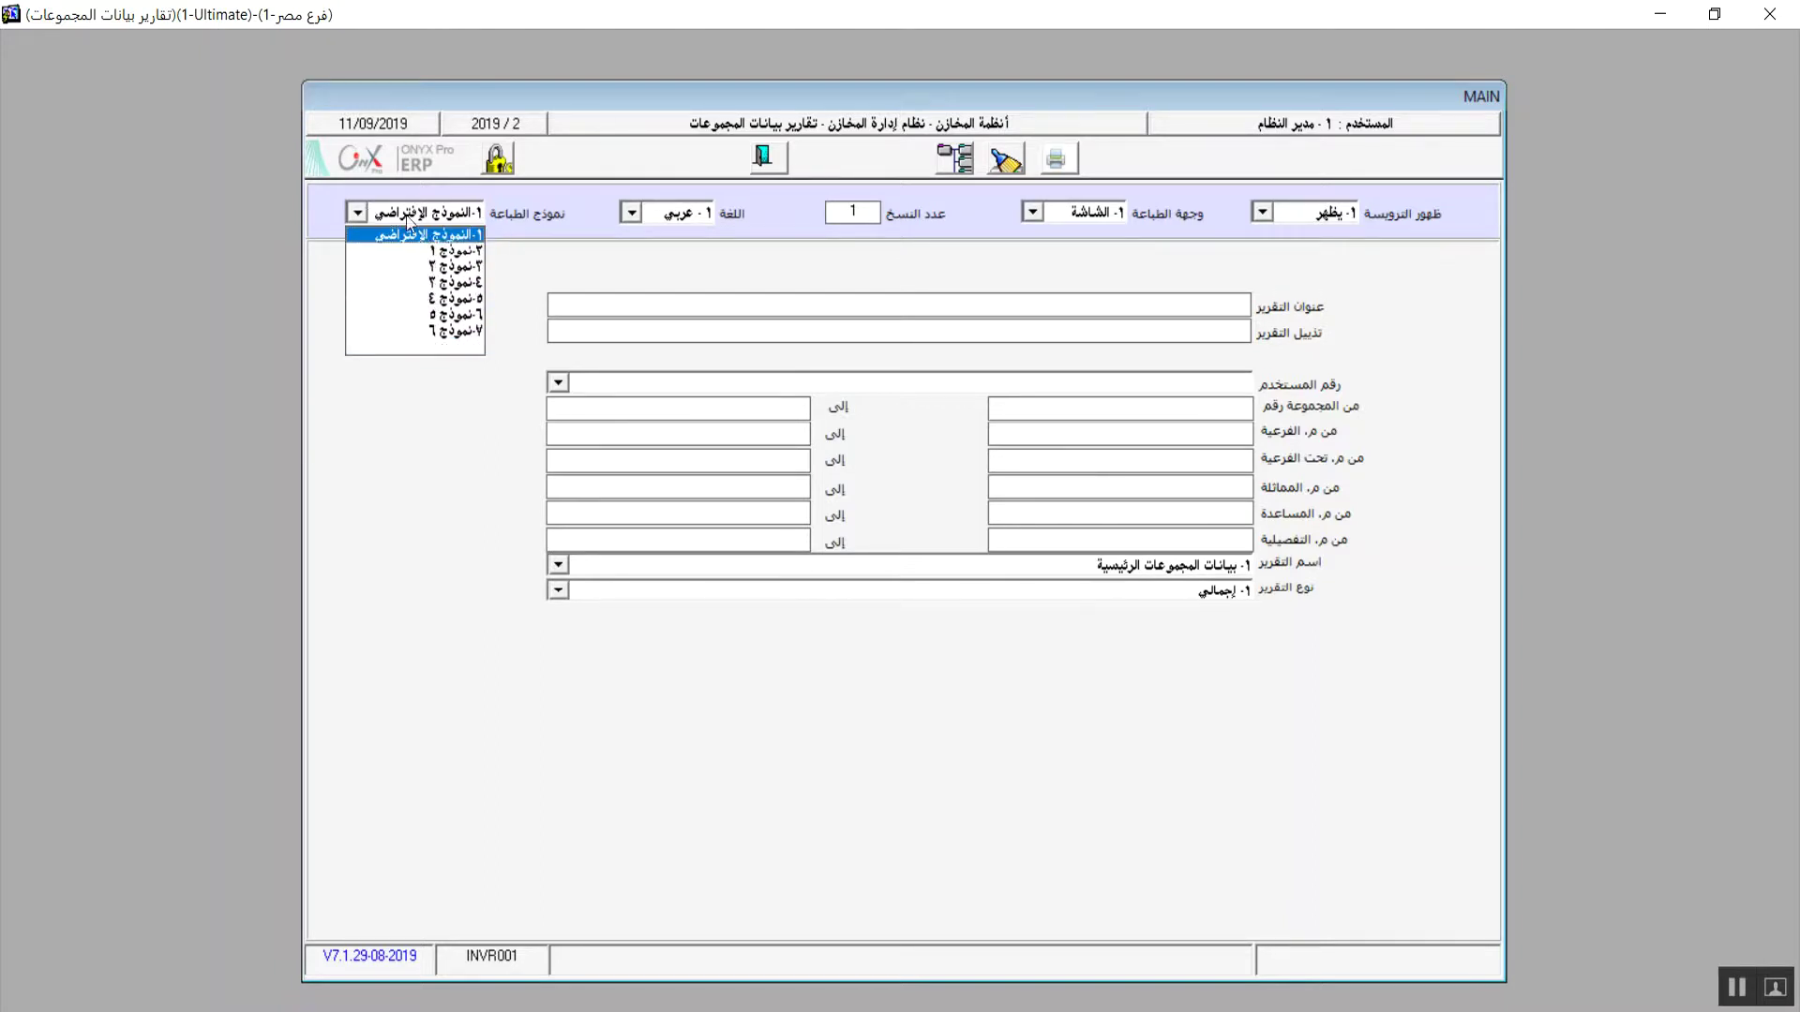
{"action": "left_click", "coordinate": [374, 233]}
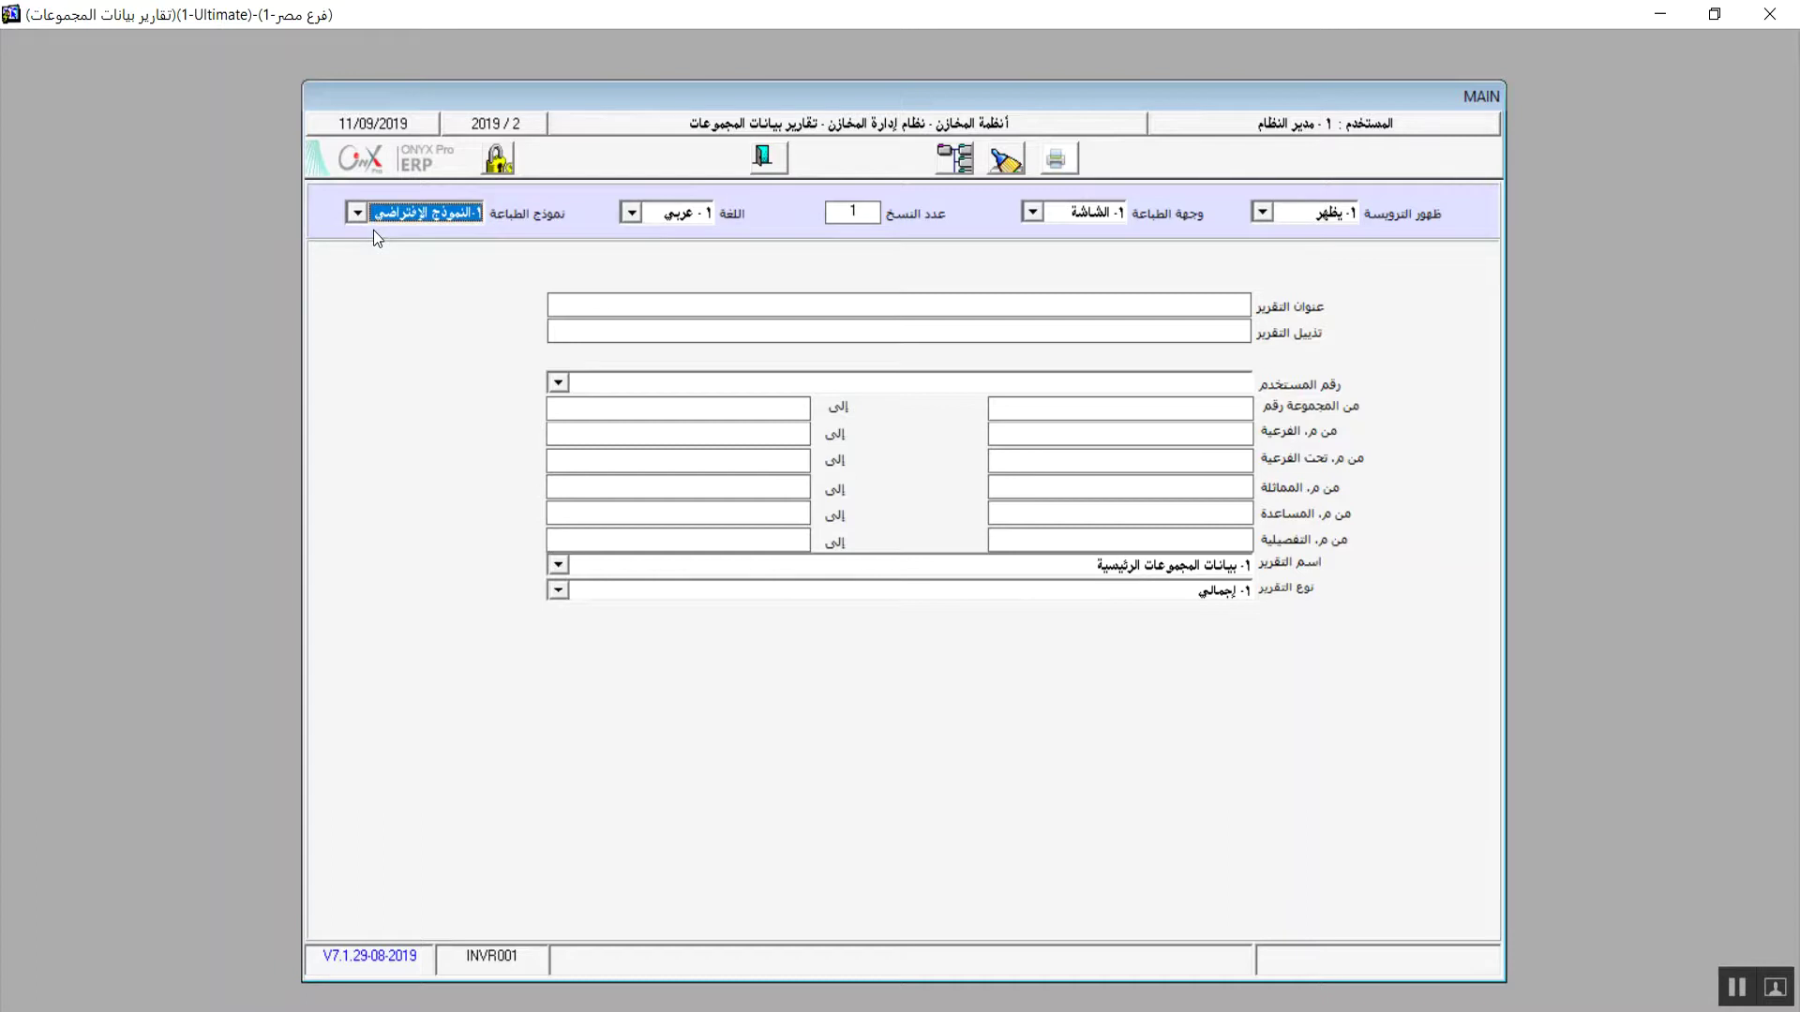
Leave the report title and footer empty and set the report's user number to 1- مدير النظام.
{"action": "left_click", "coordinate": [1204, 315]}
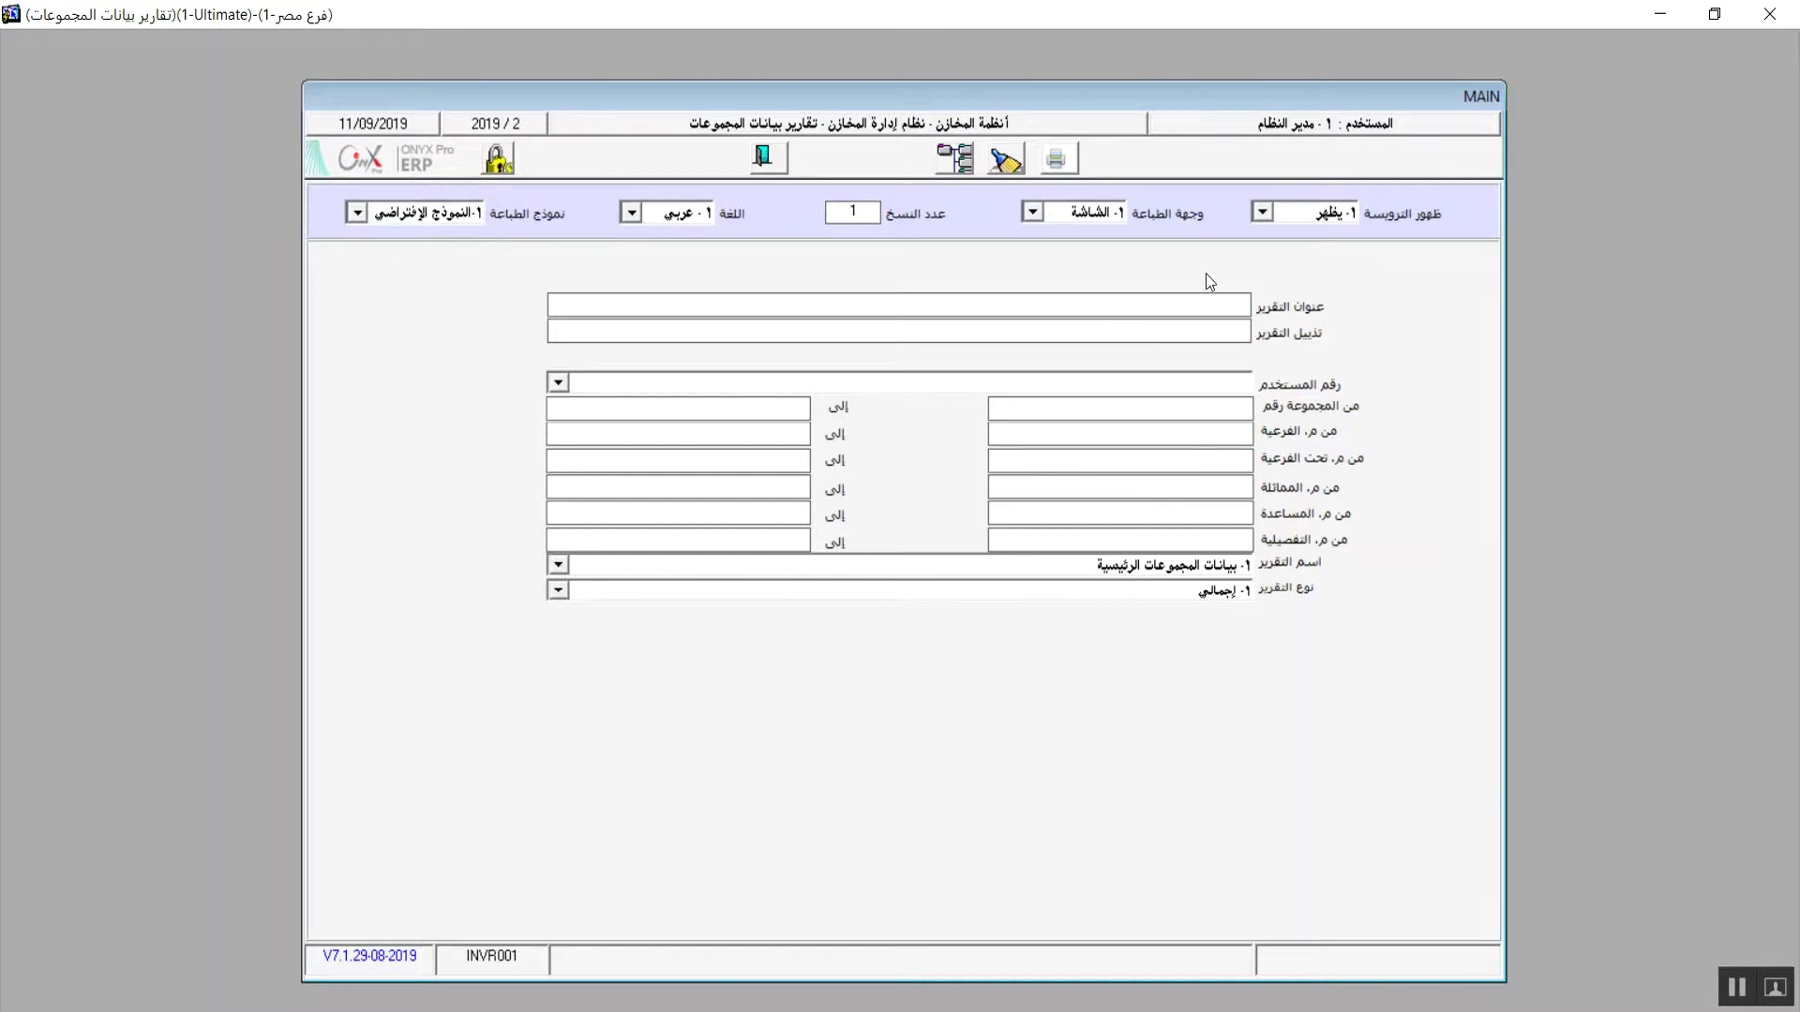
{"action": "left_click", "coordinate": [1207, 332]}
{"action": "left_click", "coordinate": [558, 384]}
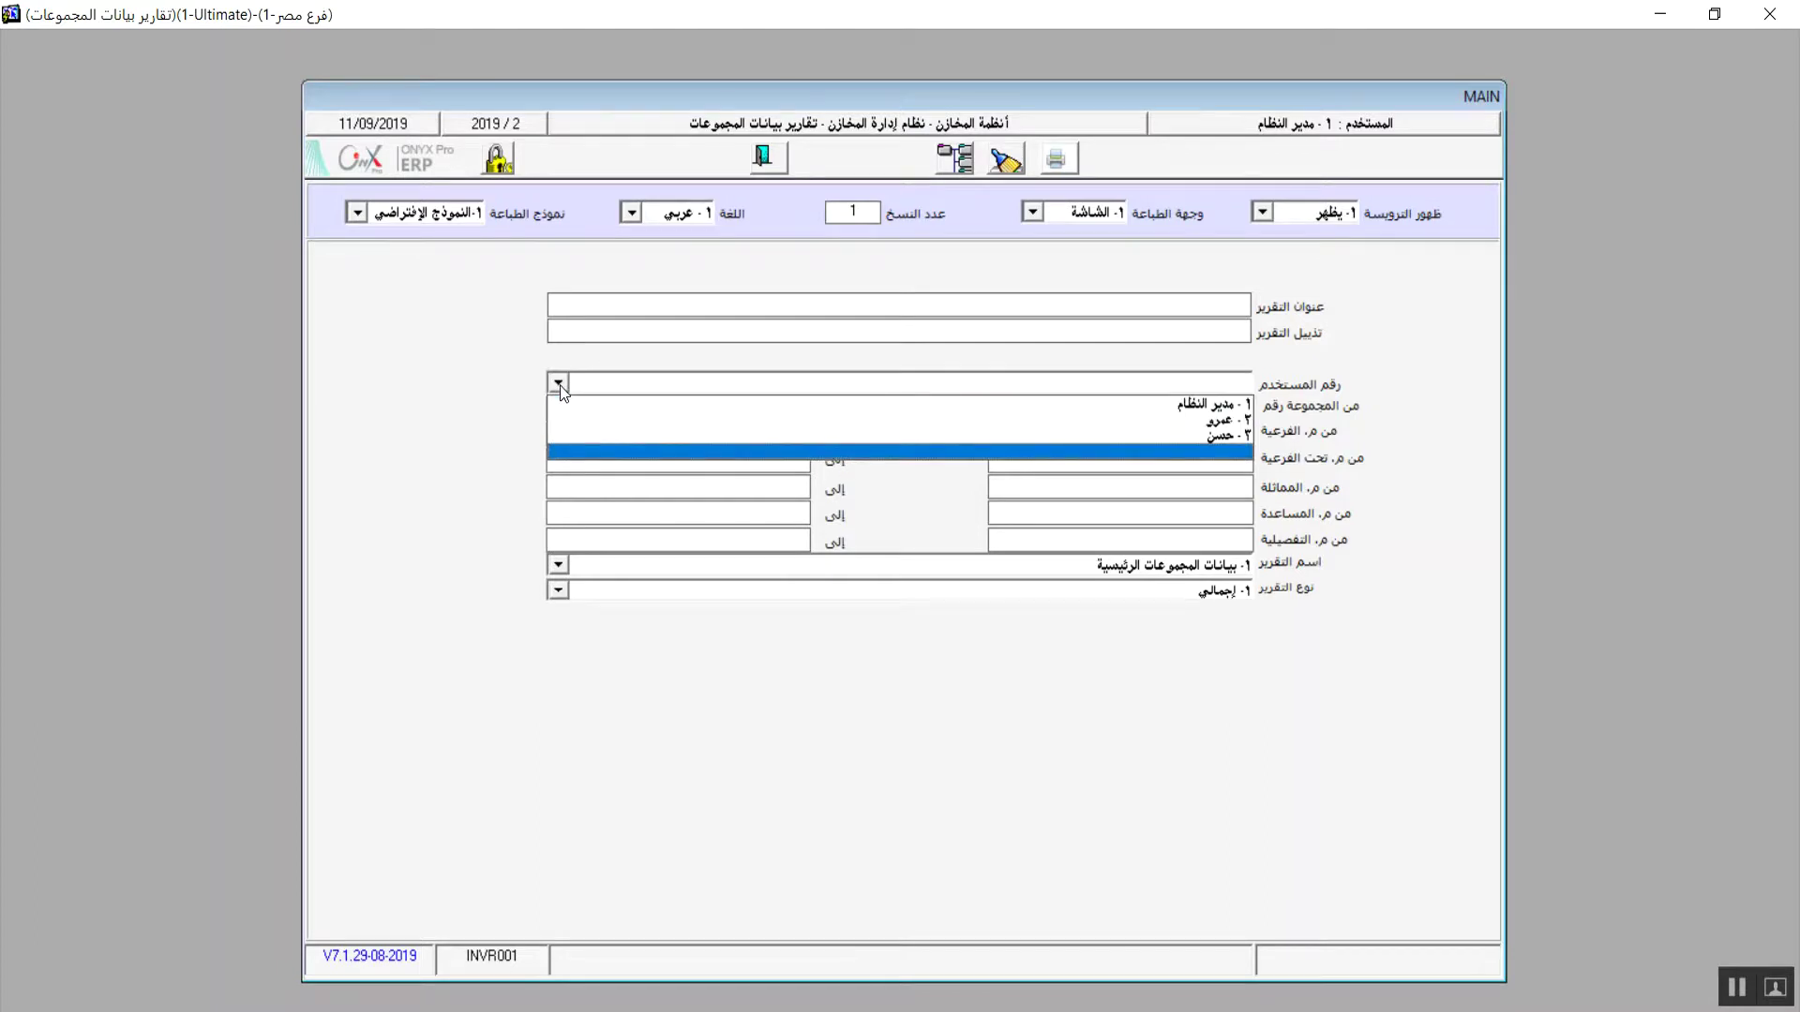
{"action": "left_click", "coordinate": [1165, 404]}
{"action": "left_click", "coordinate": [1192, 411]}
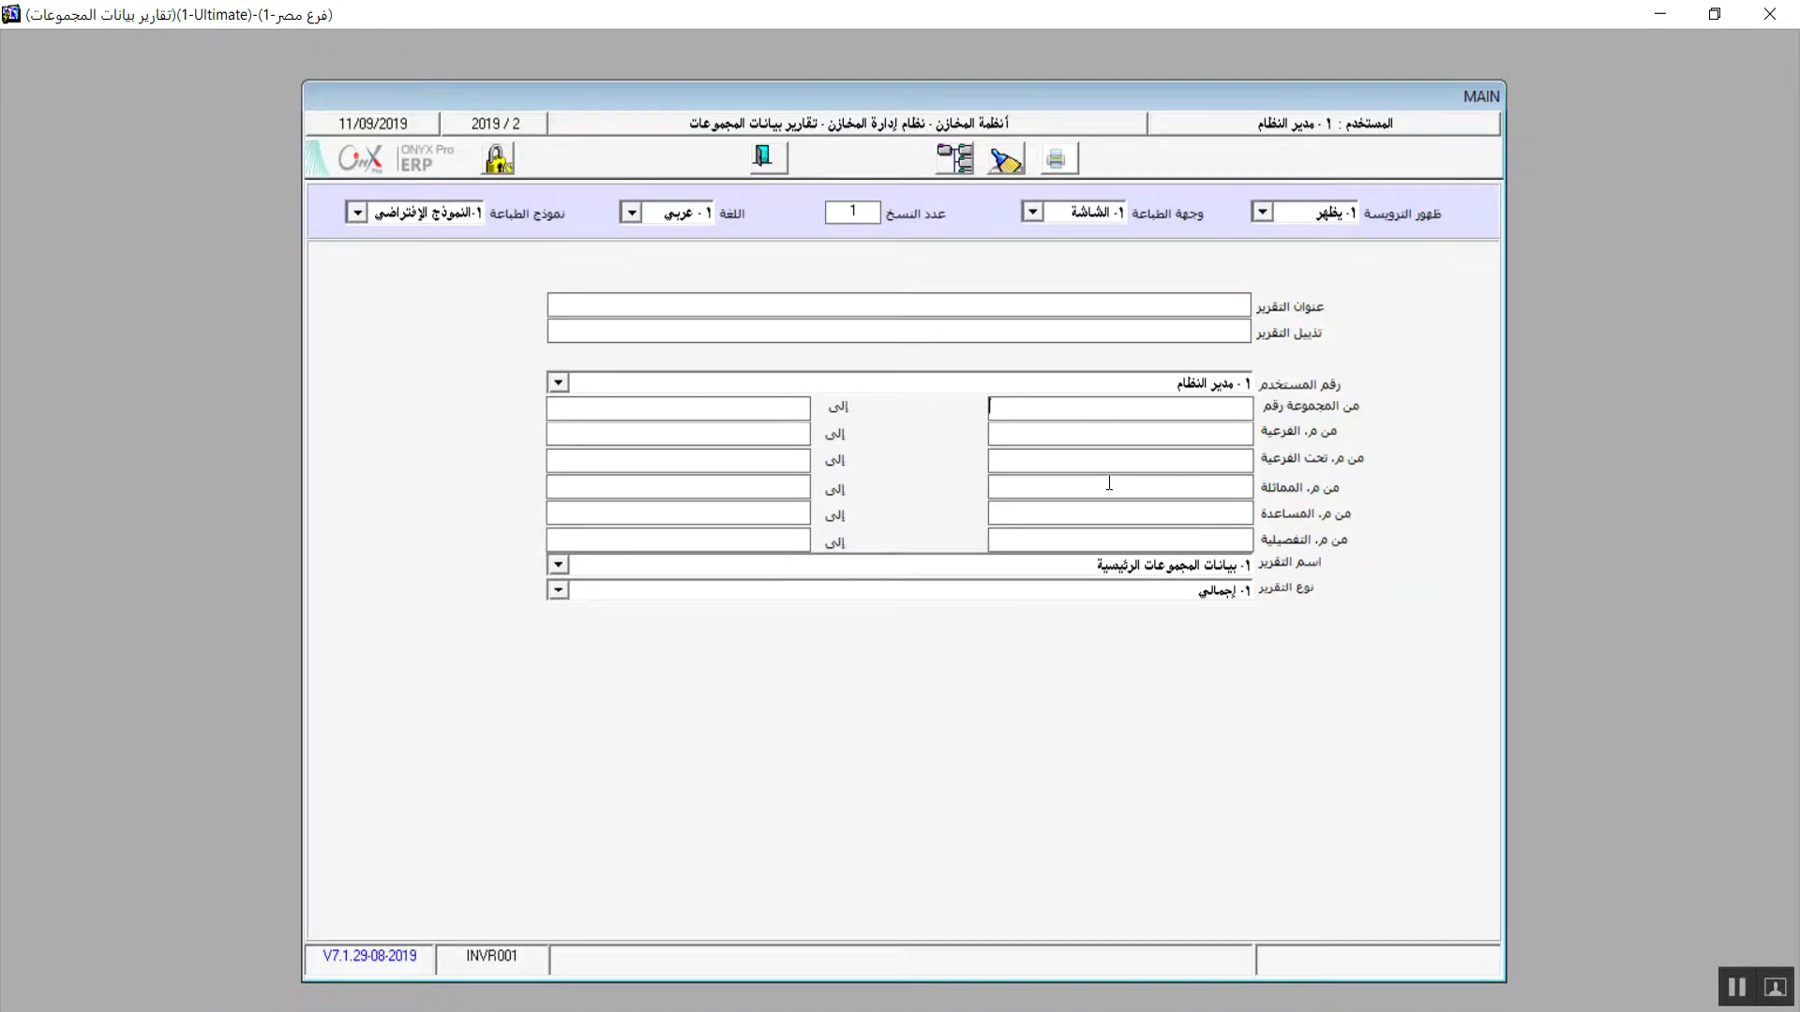
Try to run the groups report with a blank report name and the report type 1- إجمالي.
{"action": "left_click", "coordinate": [558, 566]}
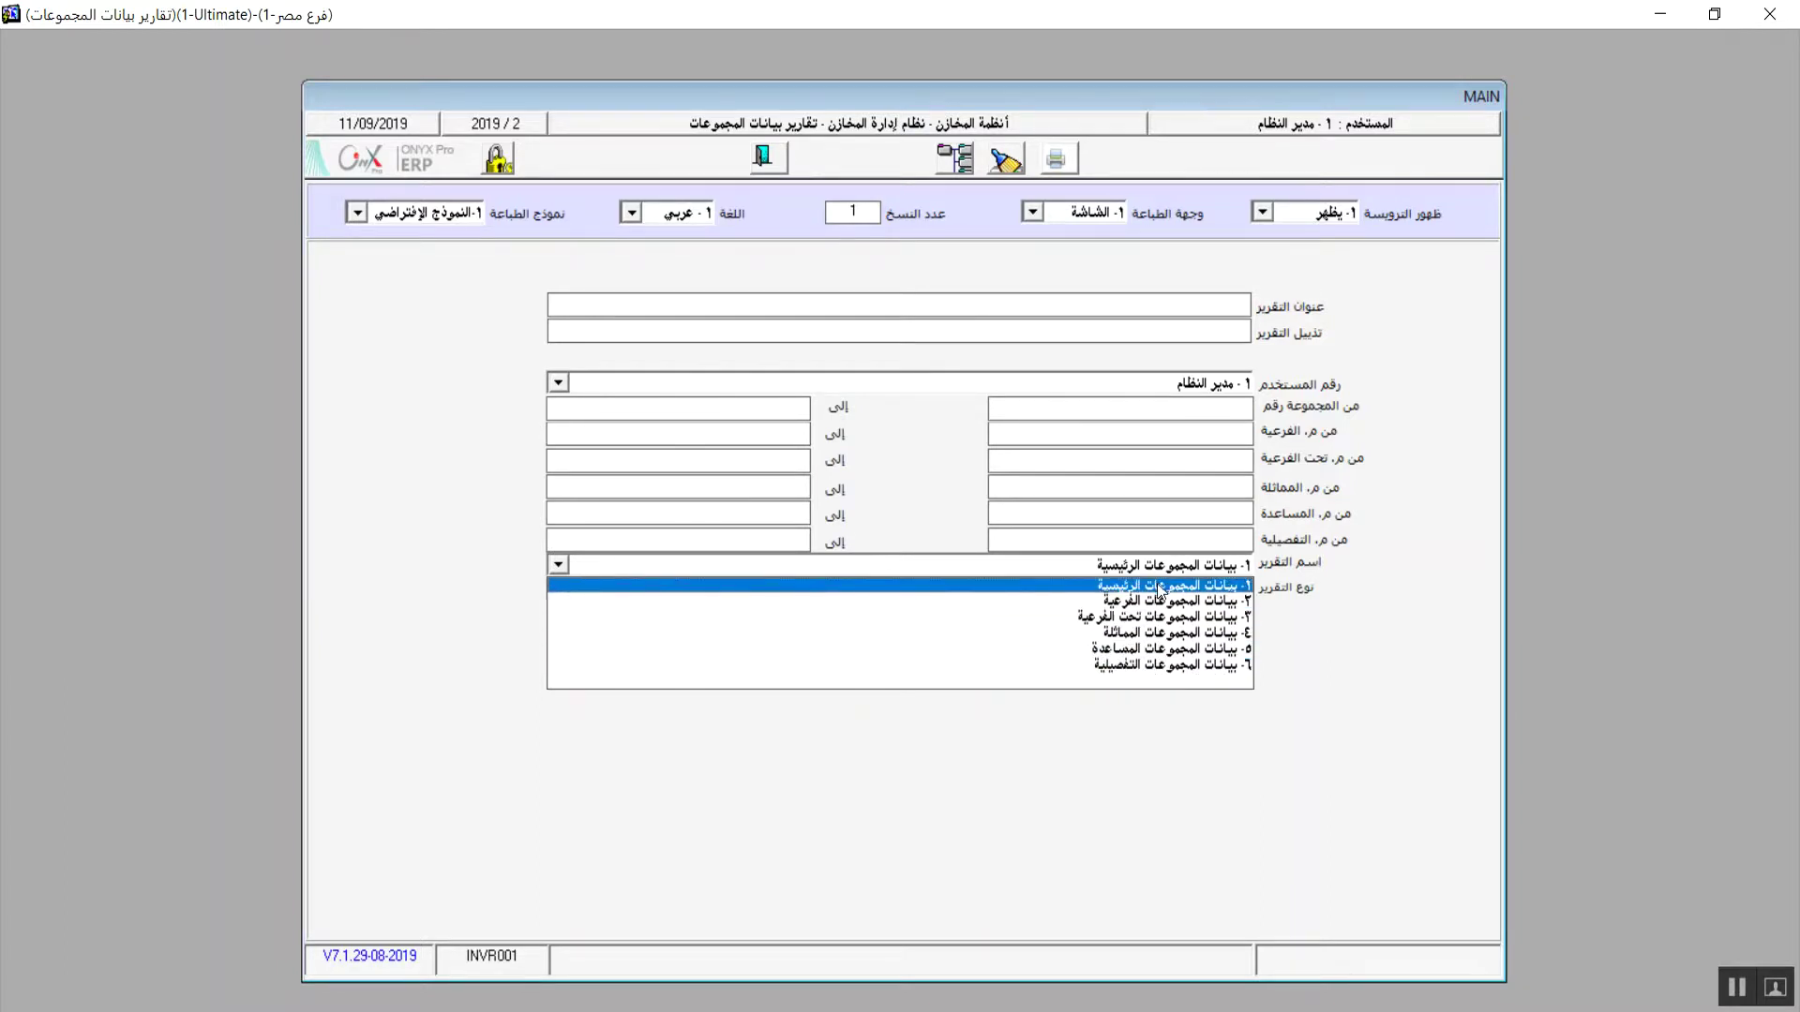
{"action": "left_click", "coordinate": [1129, 681]}
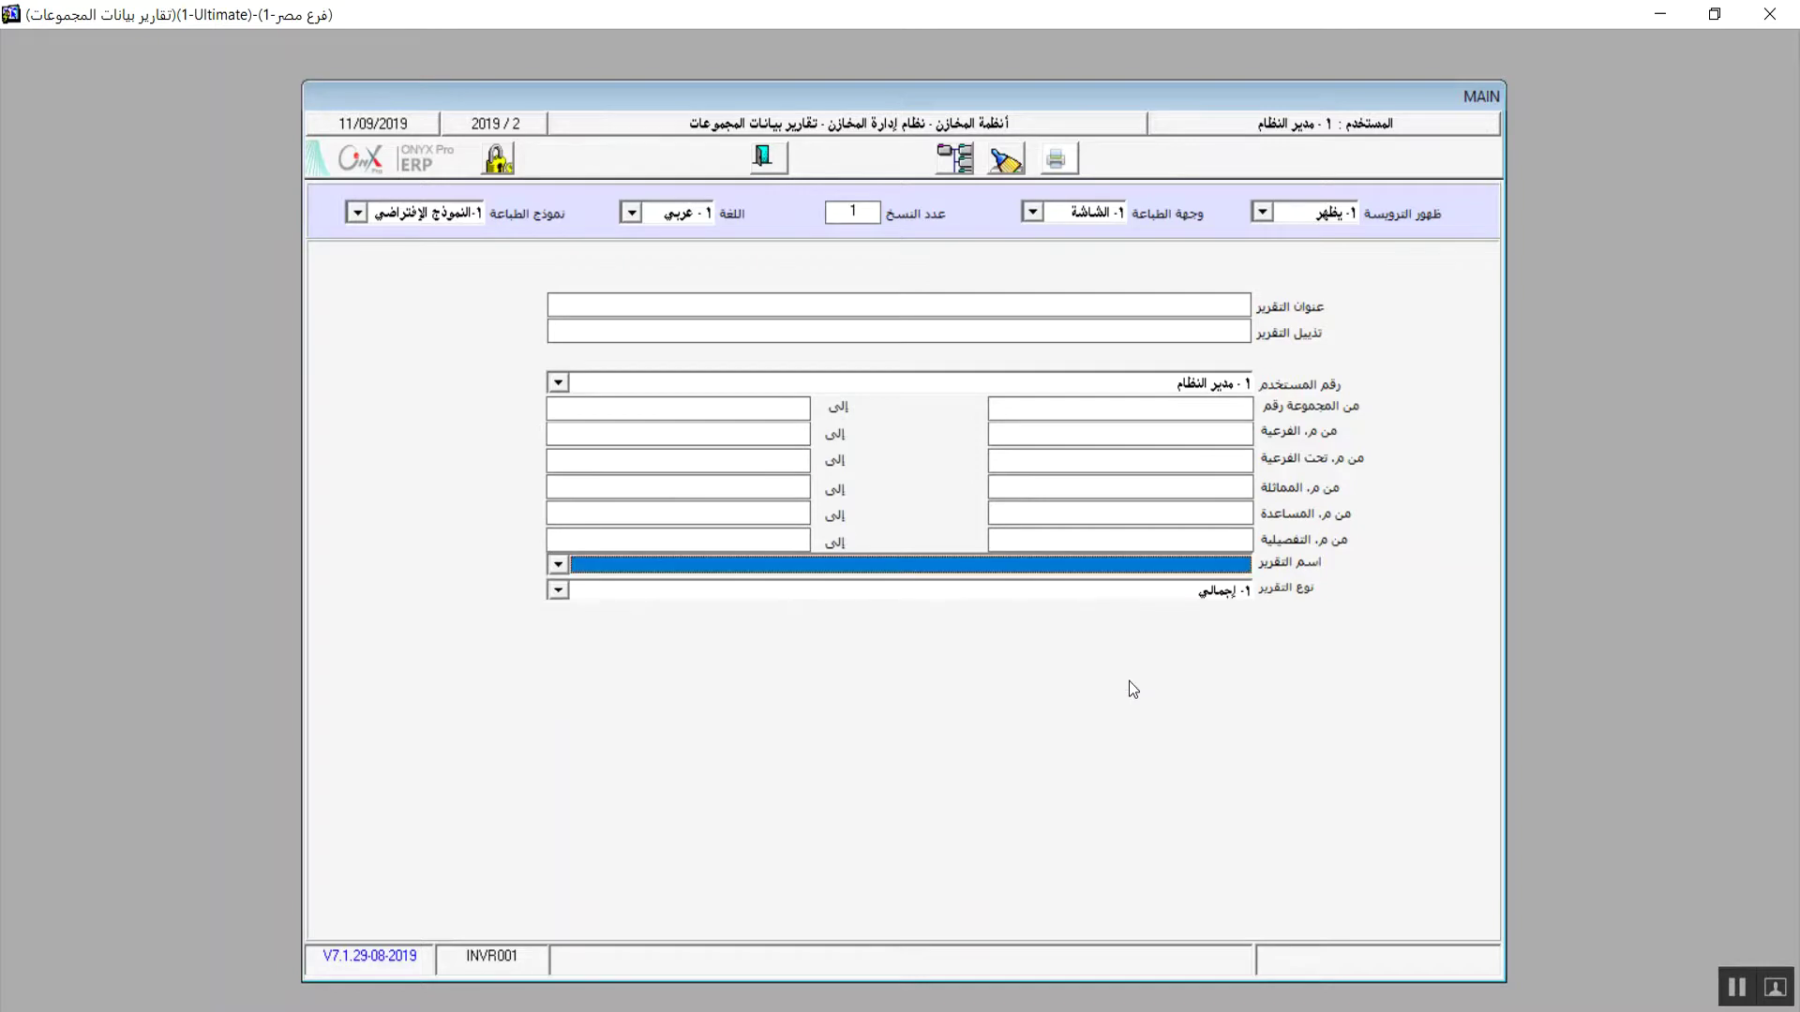
{"action": "left_click", "coordinate": [558, 590]}
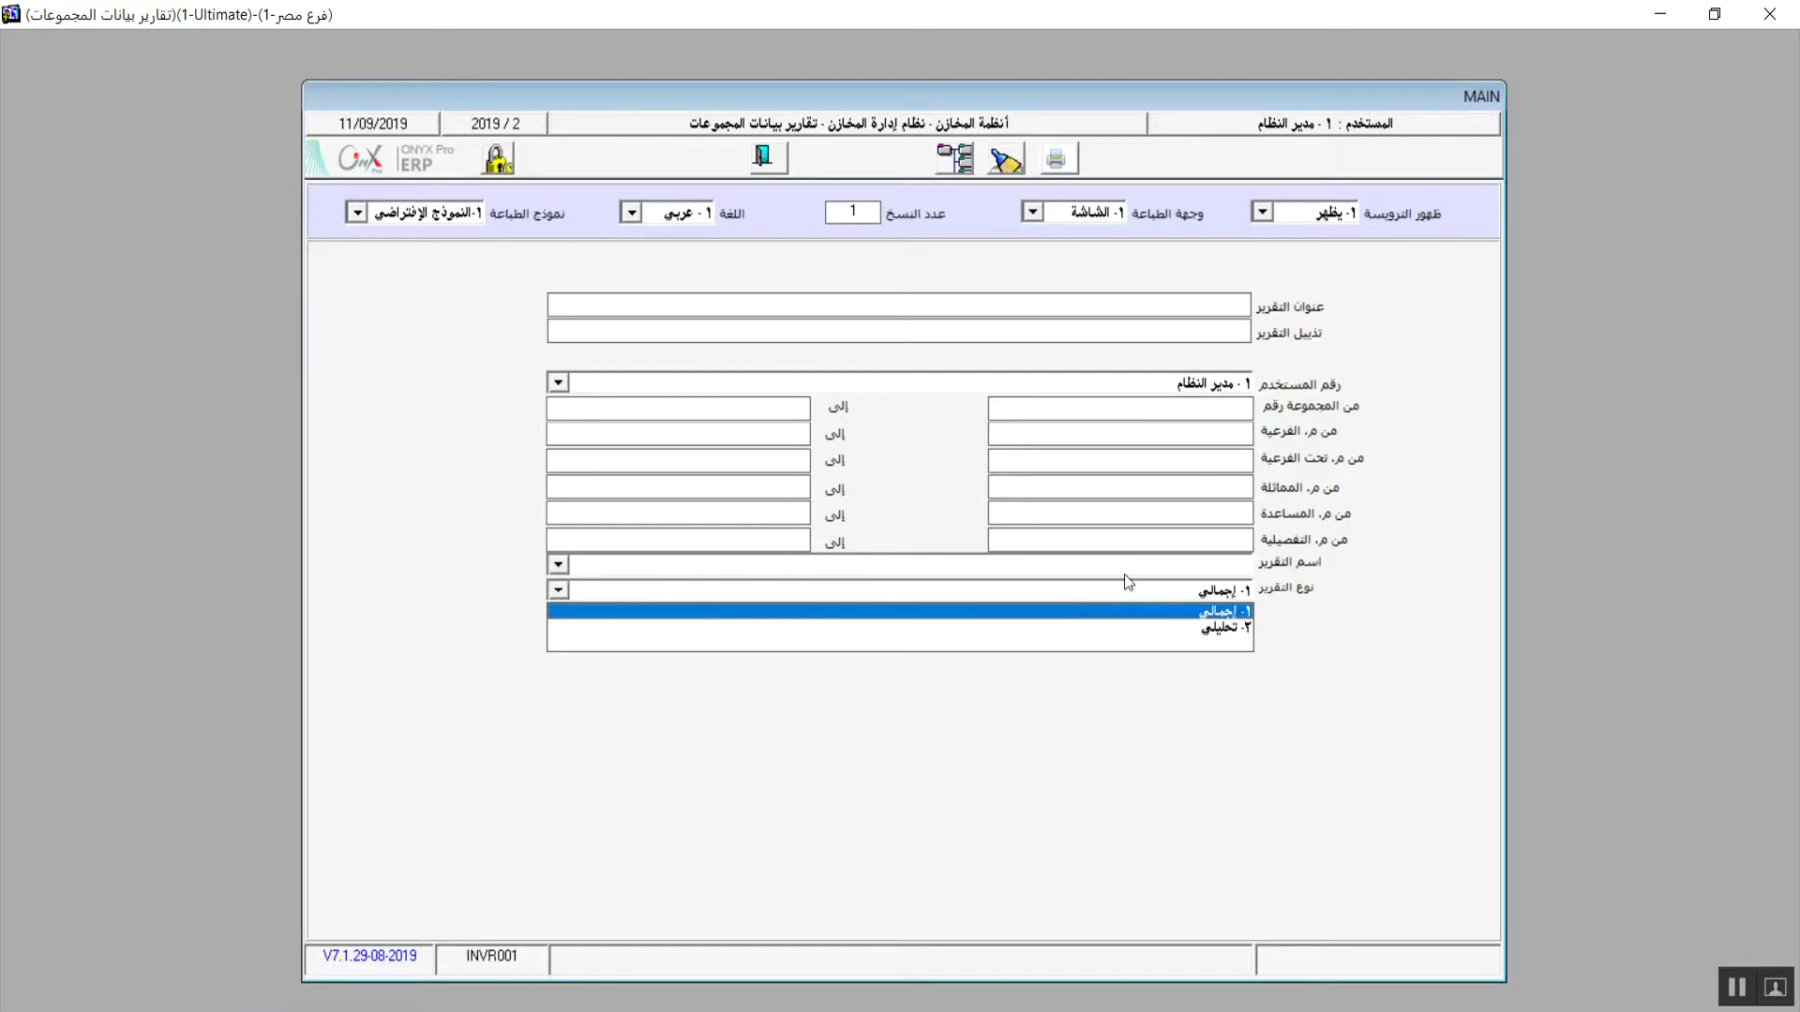
{"action": "left_click", "coordinate": [1226, 614]}
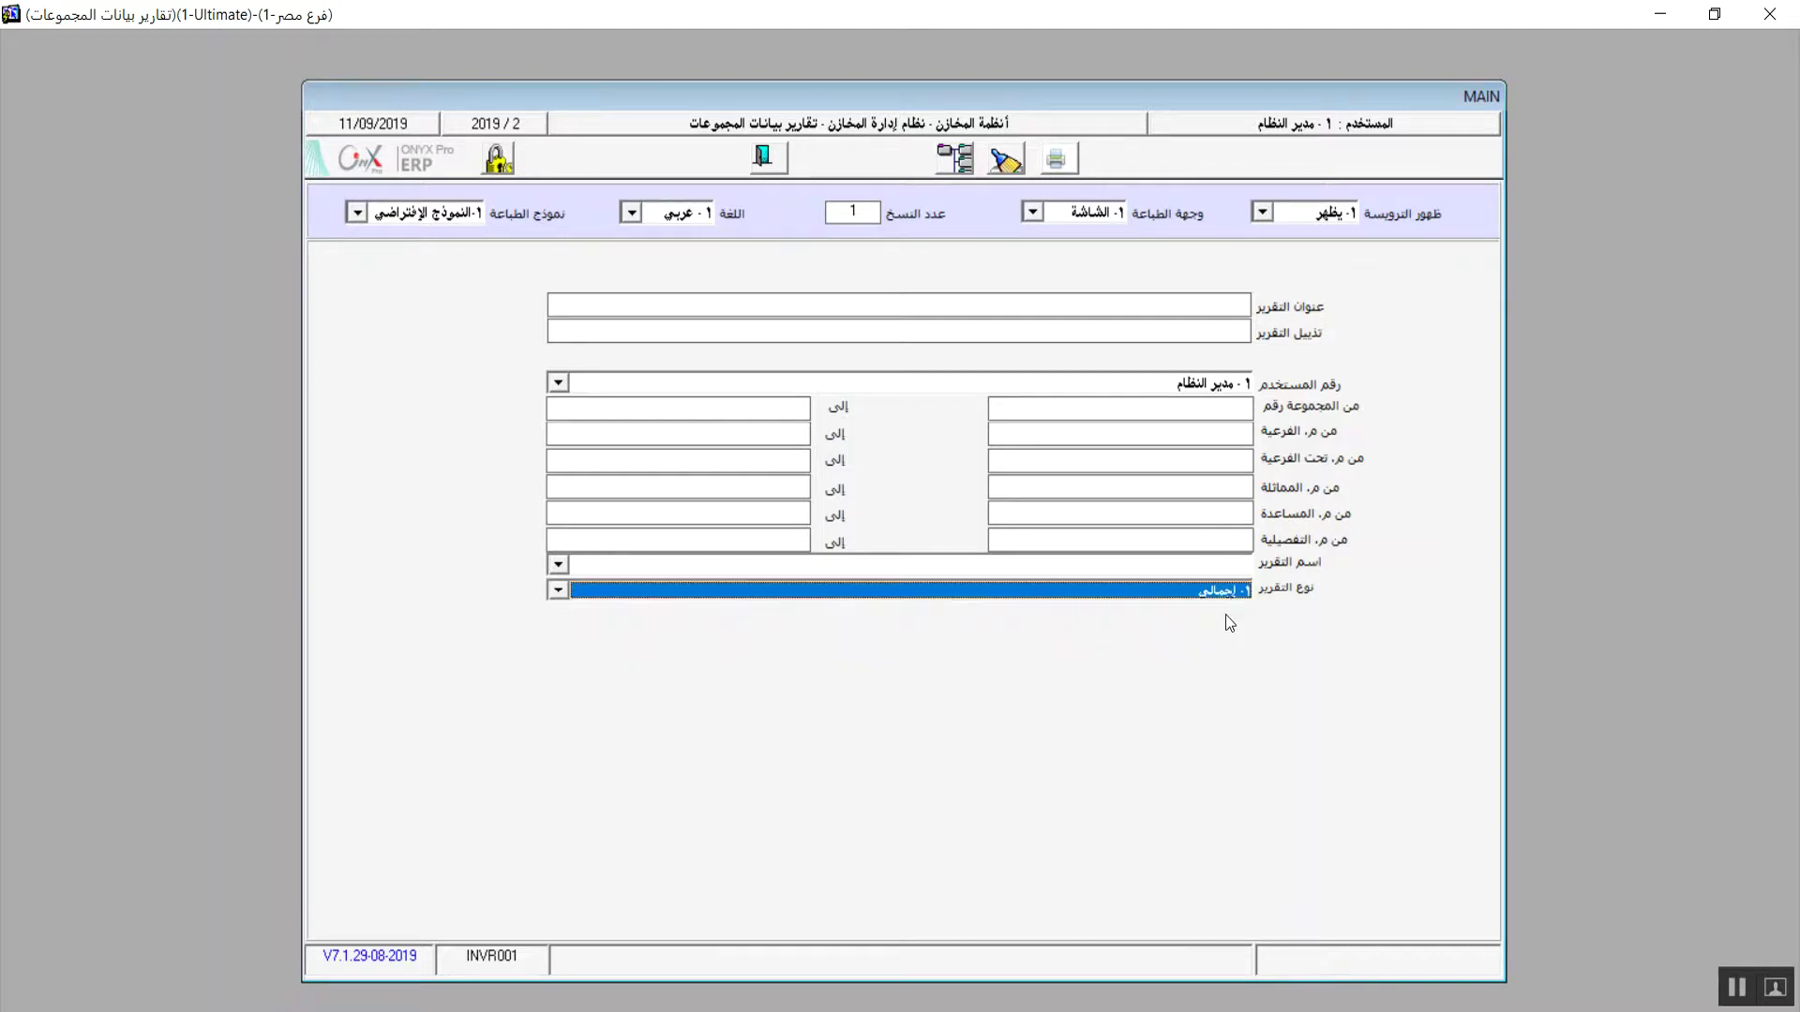
{"action": "left_click", "coordinate": [1057, 161]}
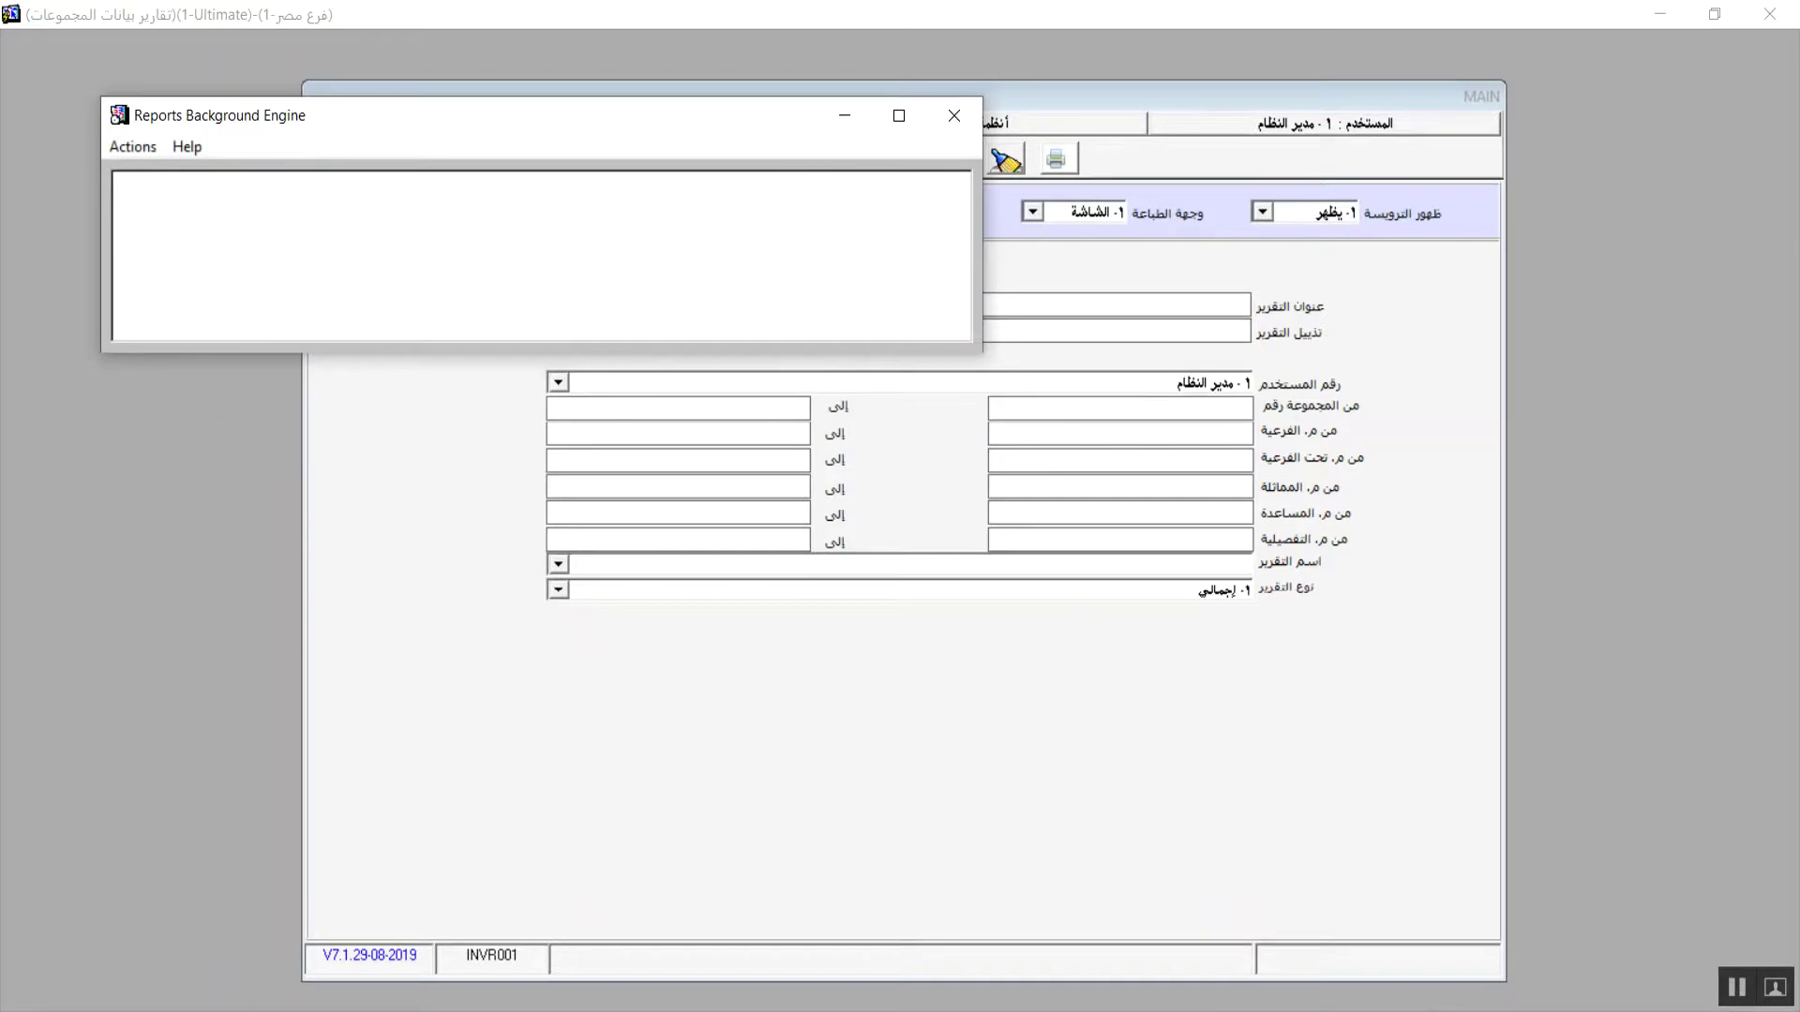
{"action": "mouse_move", "coordinate": [1361, 1011]}
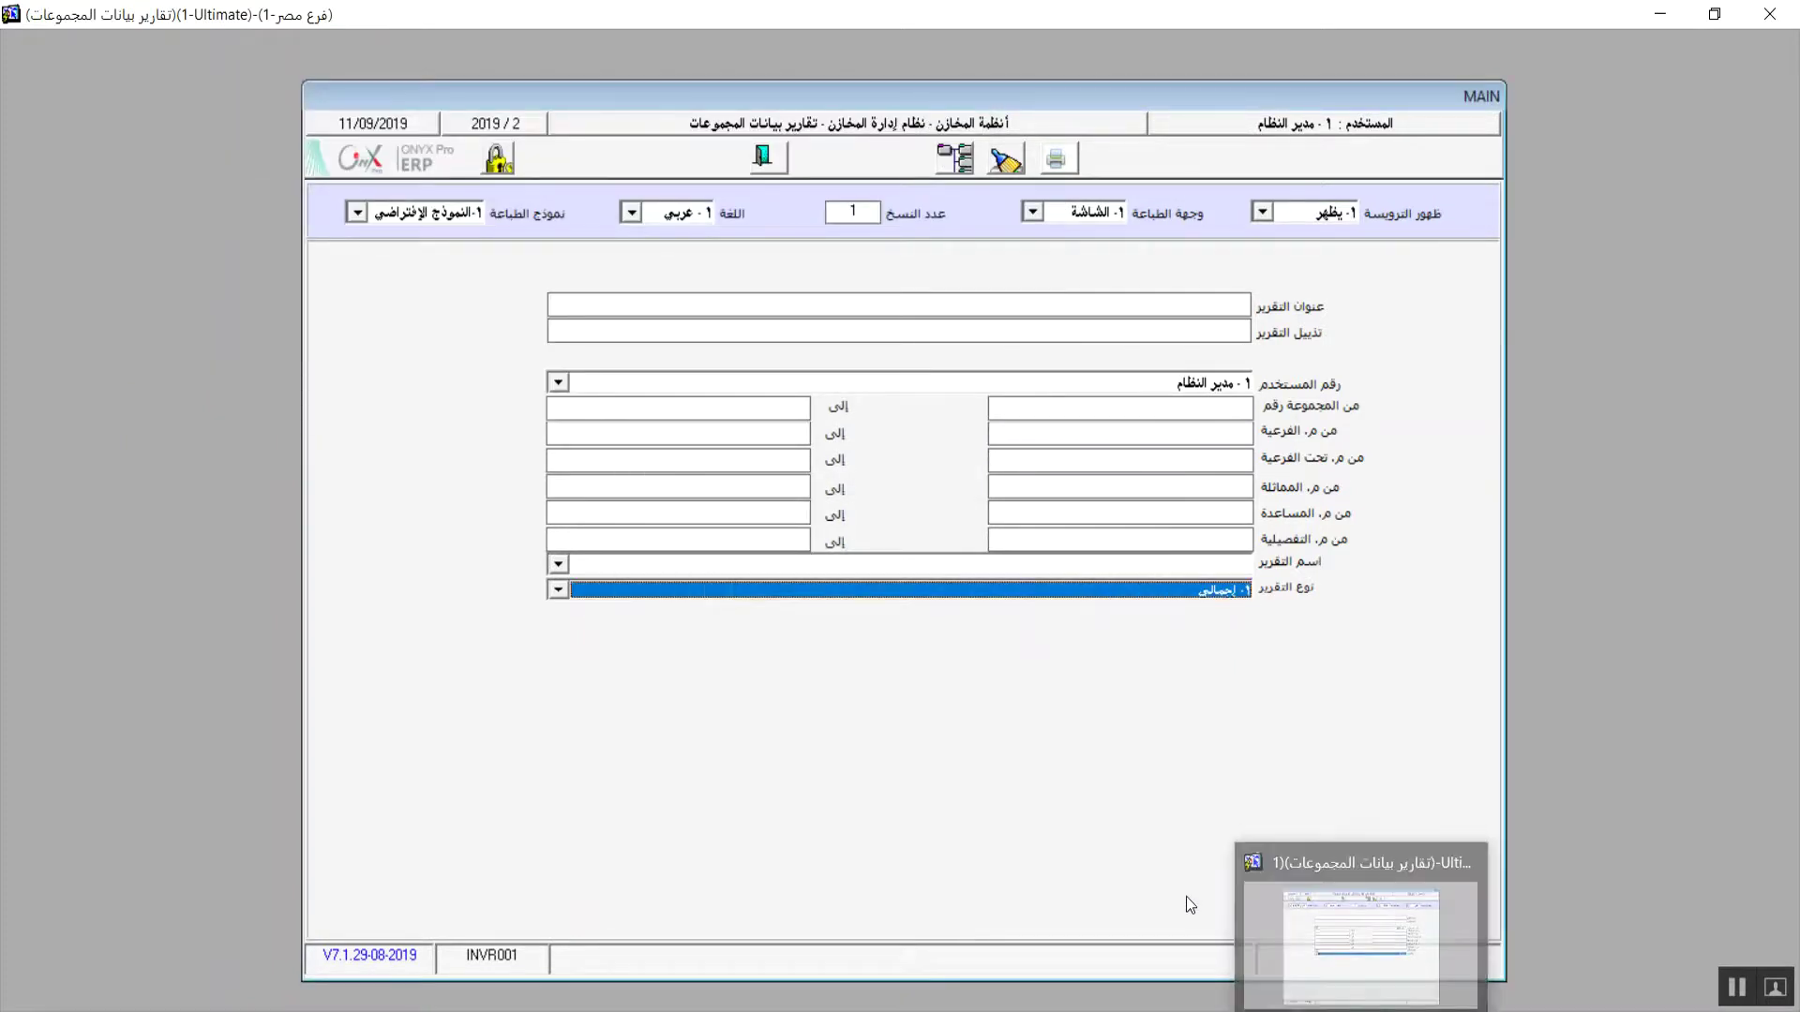
{"action": "left_click", "coordinate": [1056, 165]}
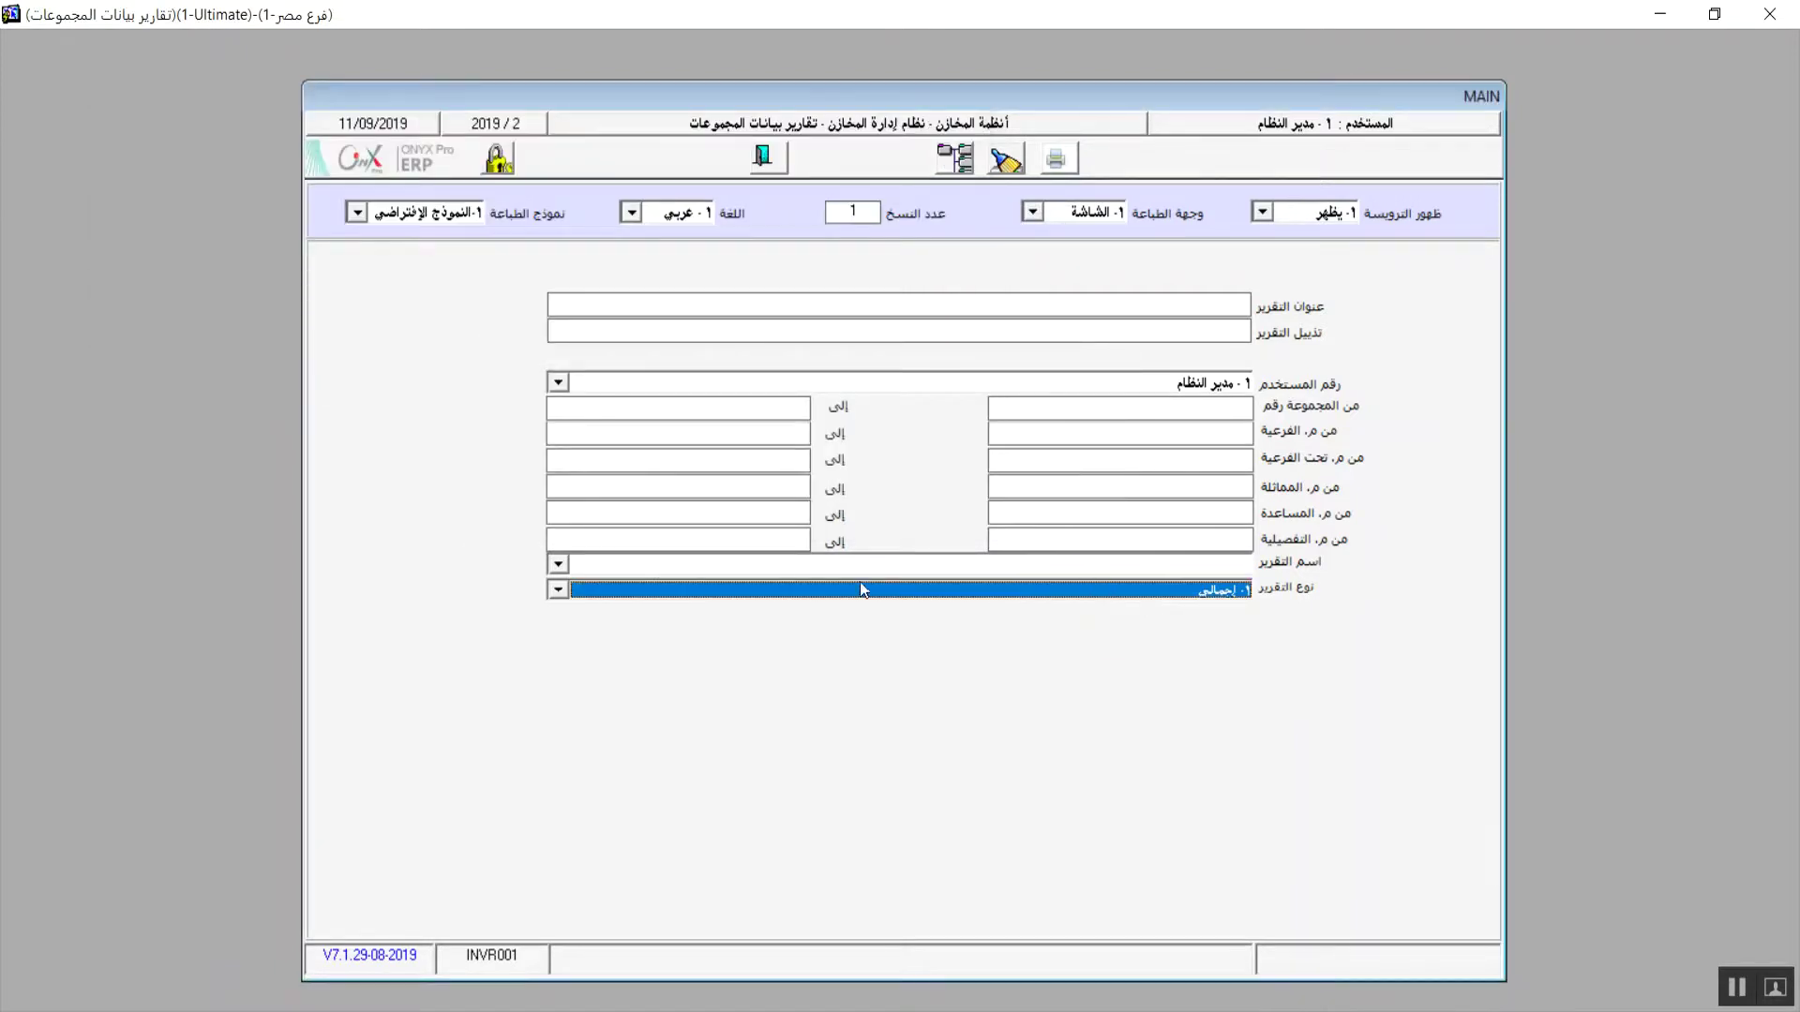
Set the report name to 1- بيانات المجموعات الرئيسية and bring up the generated report's preview.
{"action": "left_click", "coordinate": [554, 566]}
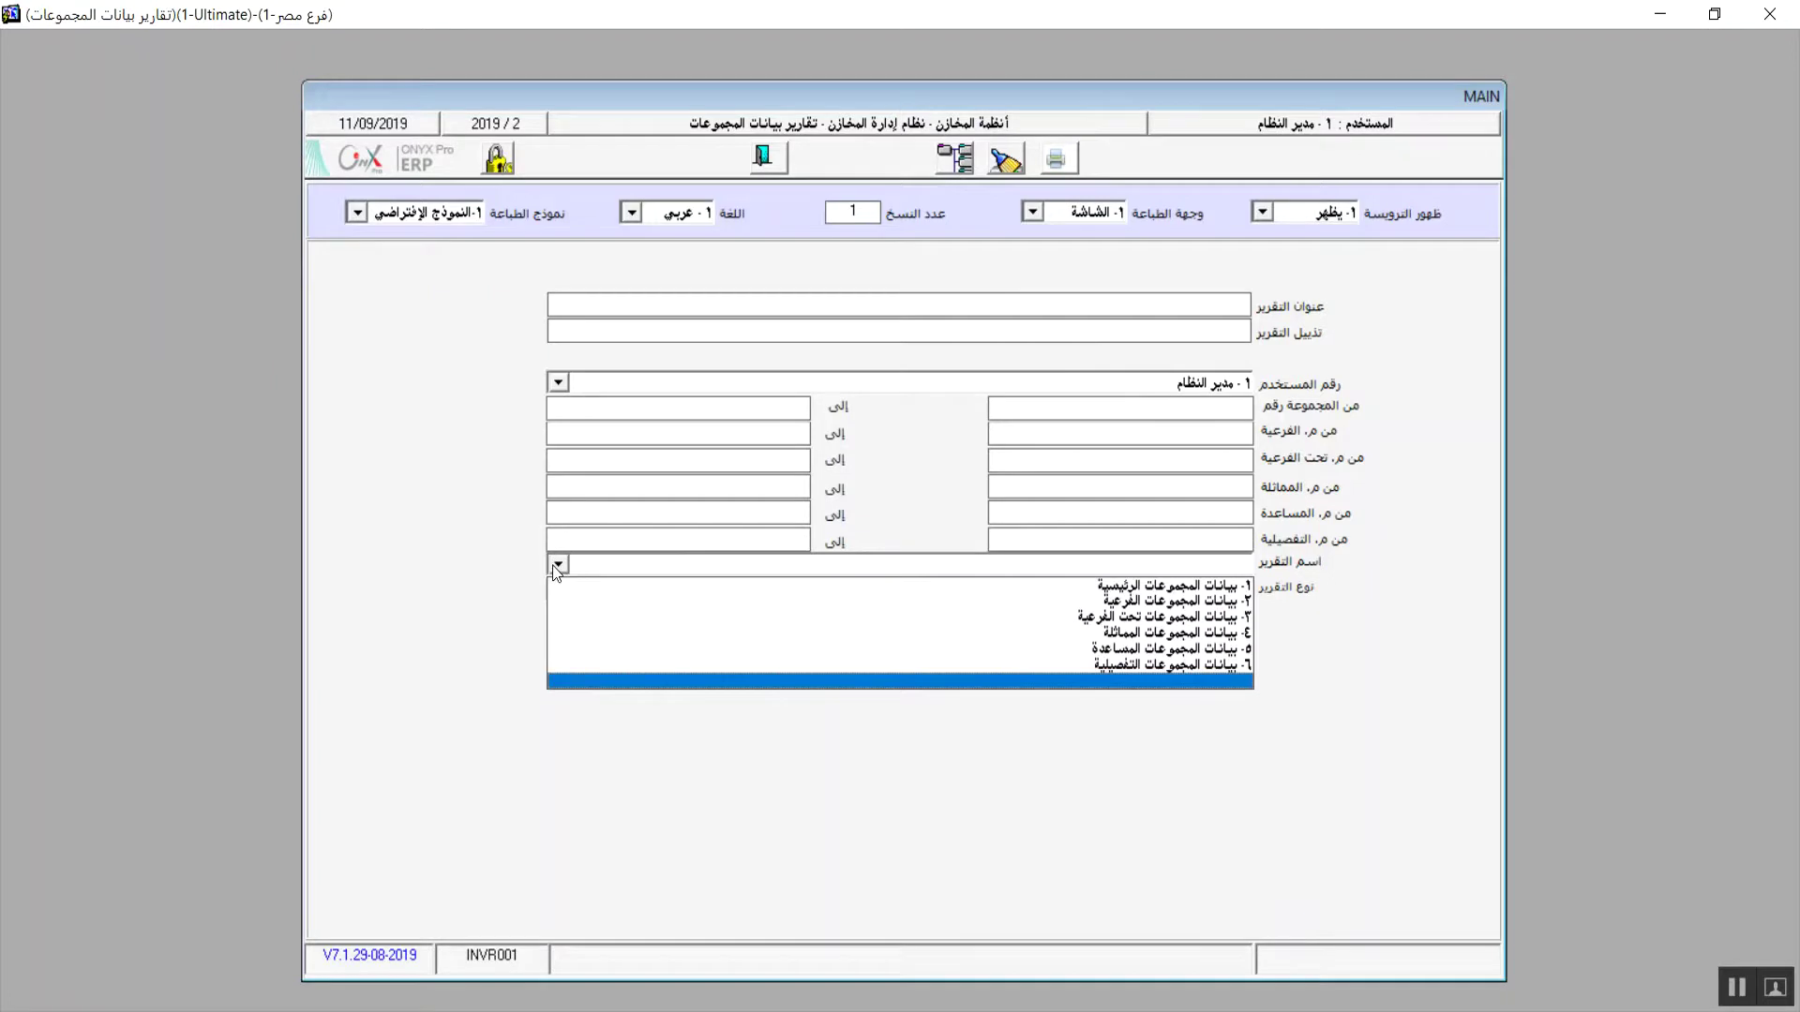
{"action": "left_click", "coordinate": [740, 592]}
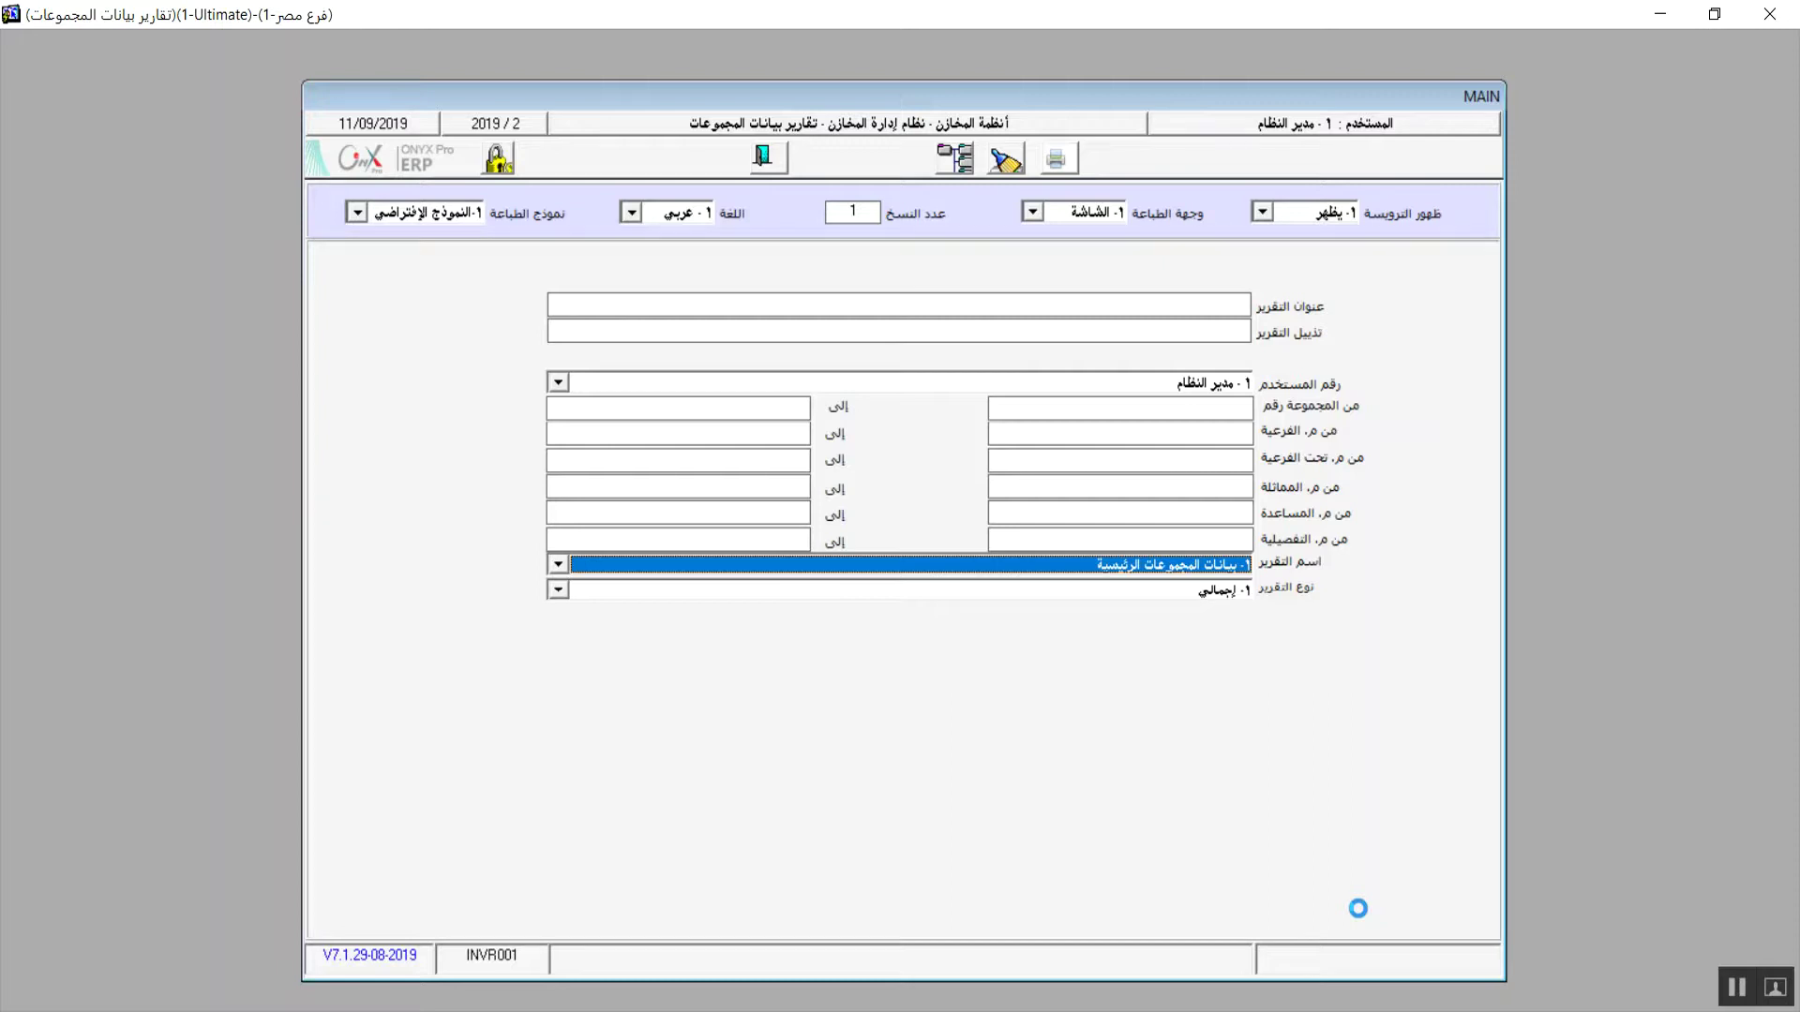
{"action": "mouse_move", "coordinate": [1416, 1008]}
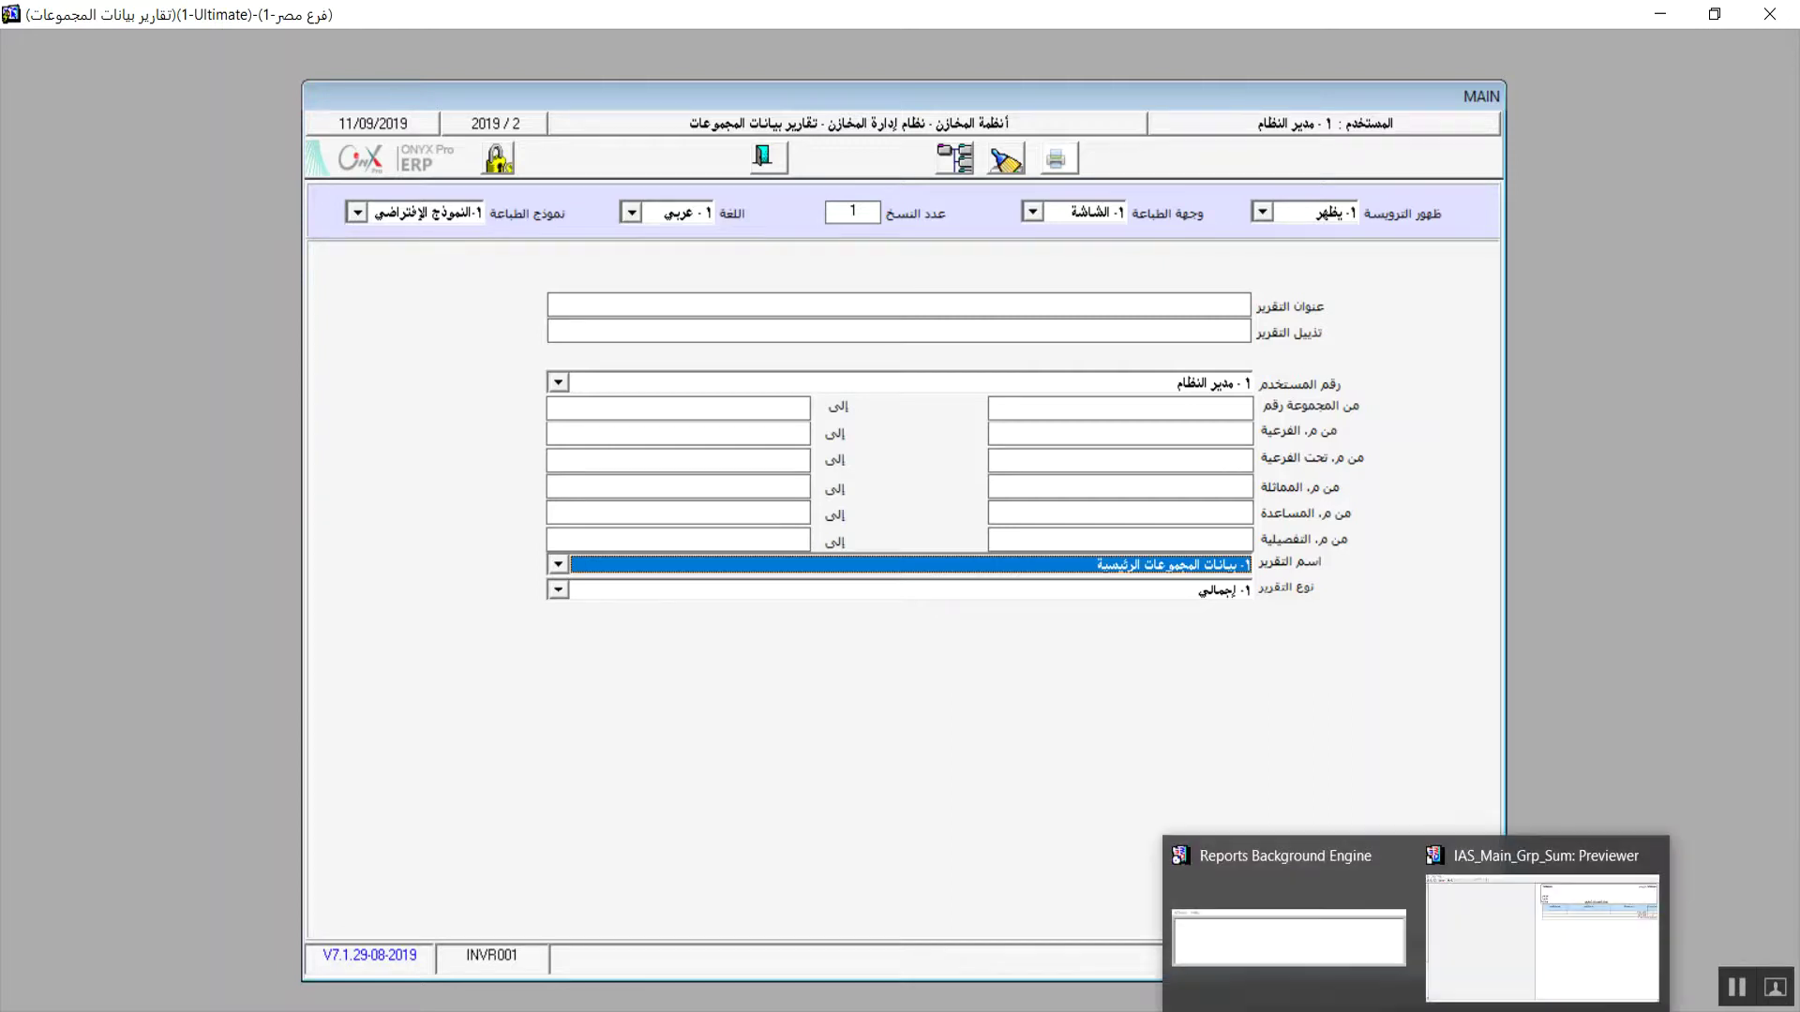
{"action": "left_click", "coordinate": [1510, 982]}
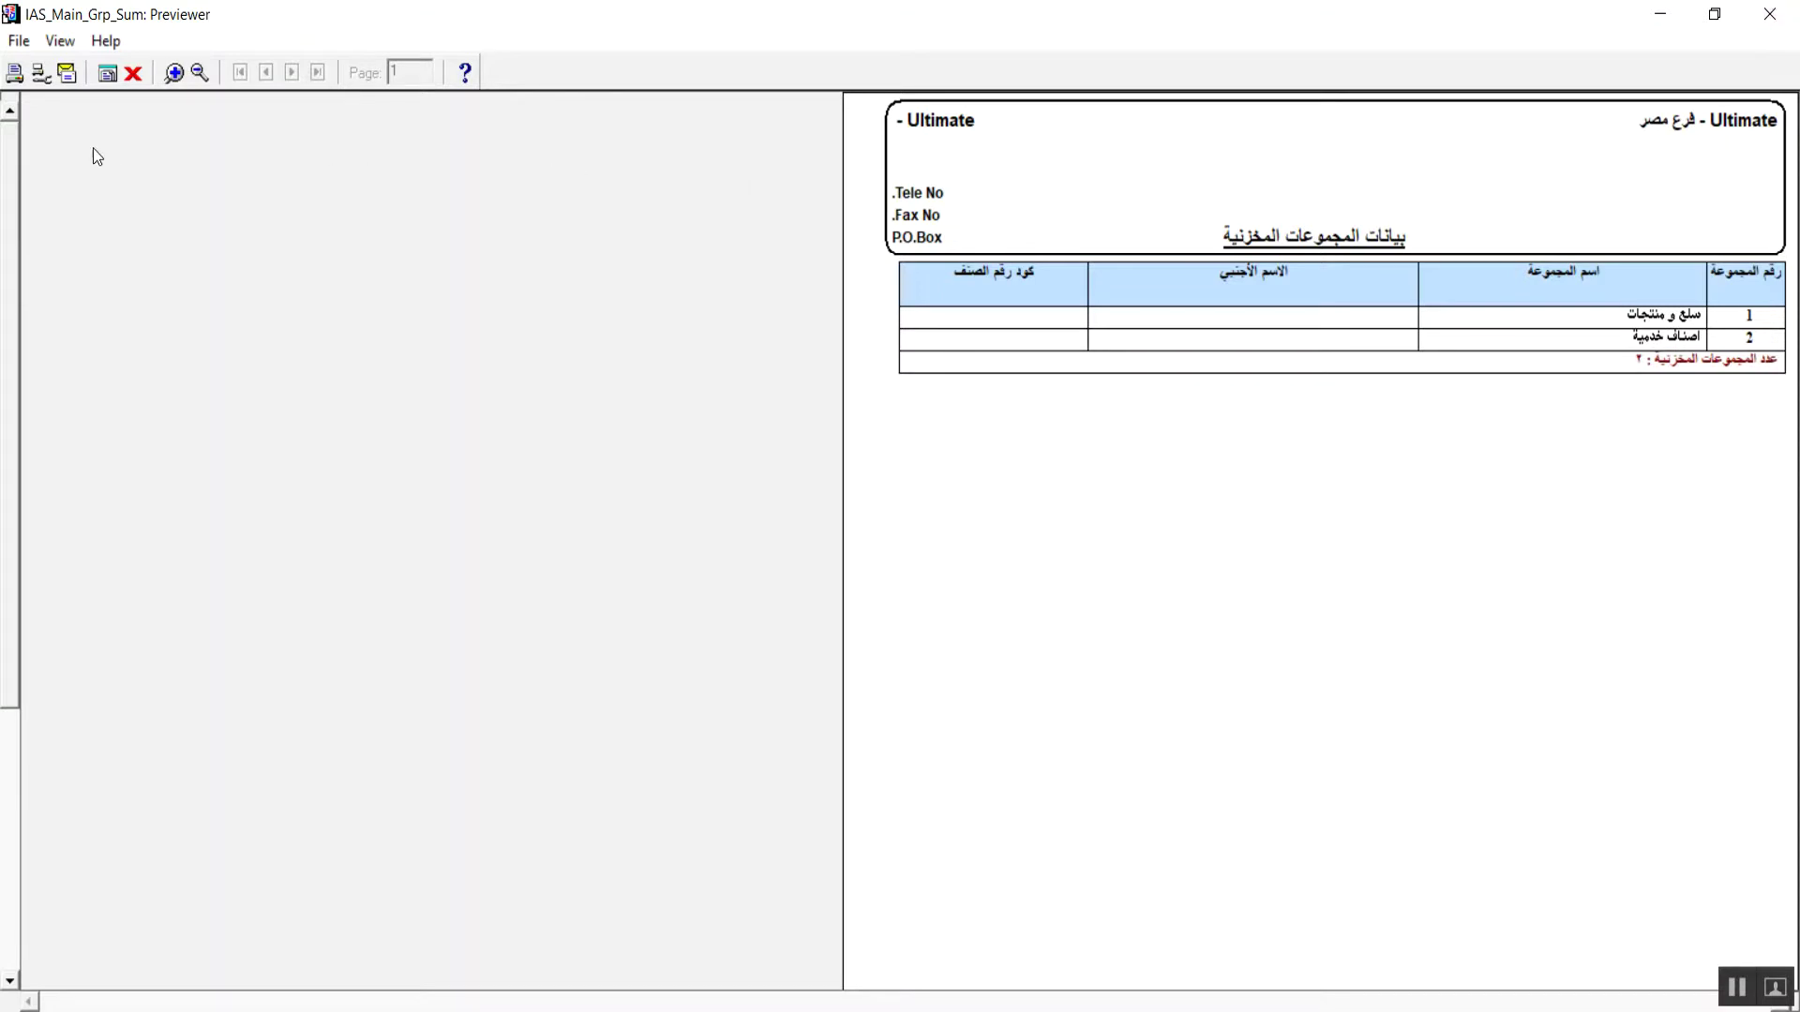
Examine the print settings for the previewed report, including the All and Pages range choices, and cancel printing.
{"action": "left_click", "coordinate": [15, 74]}
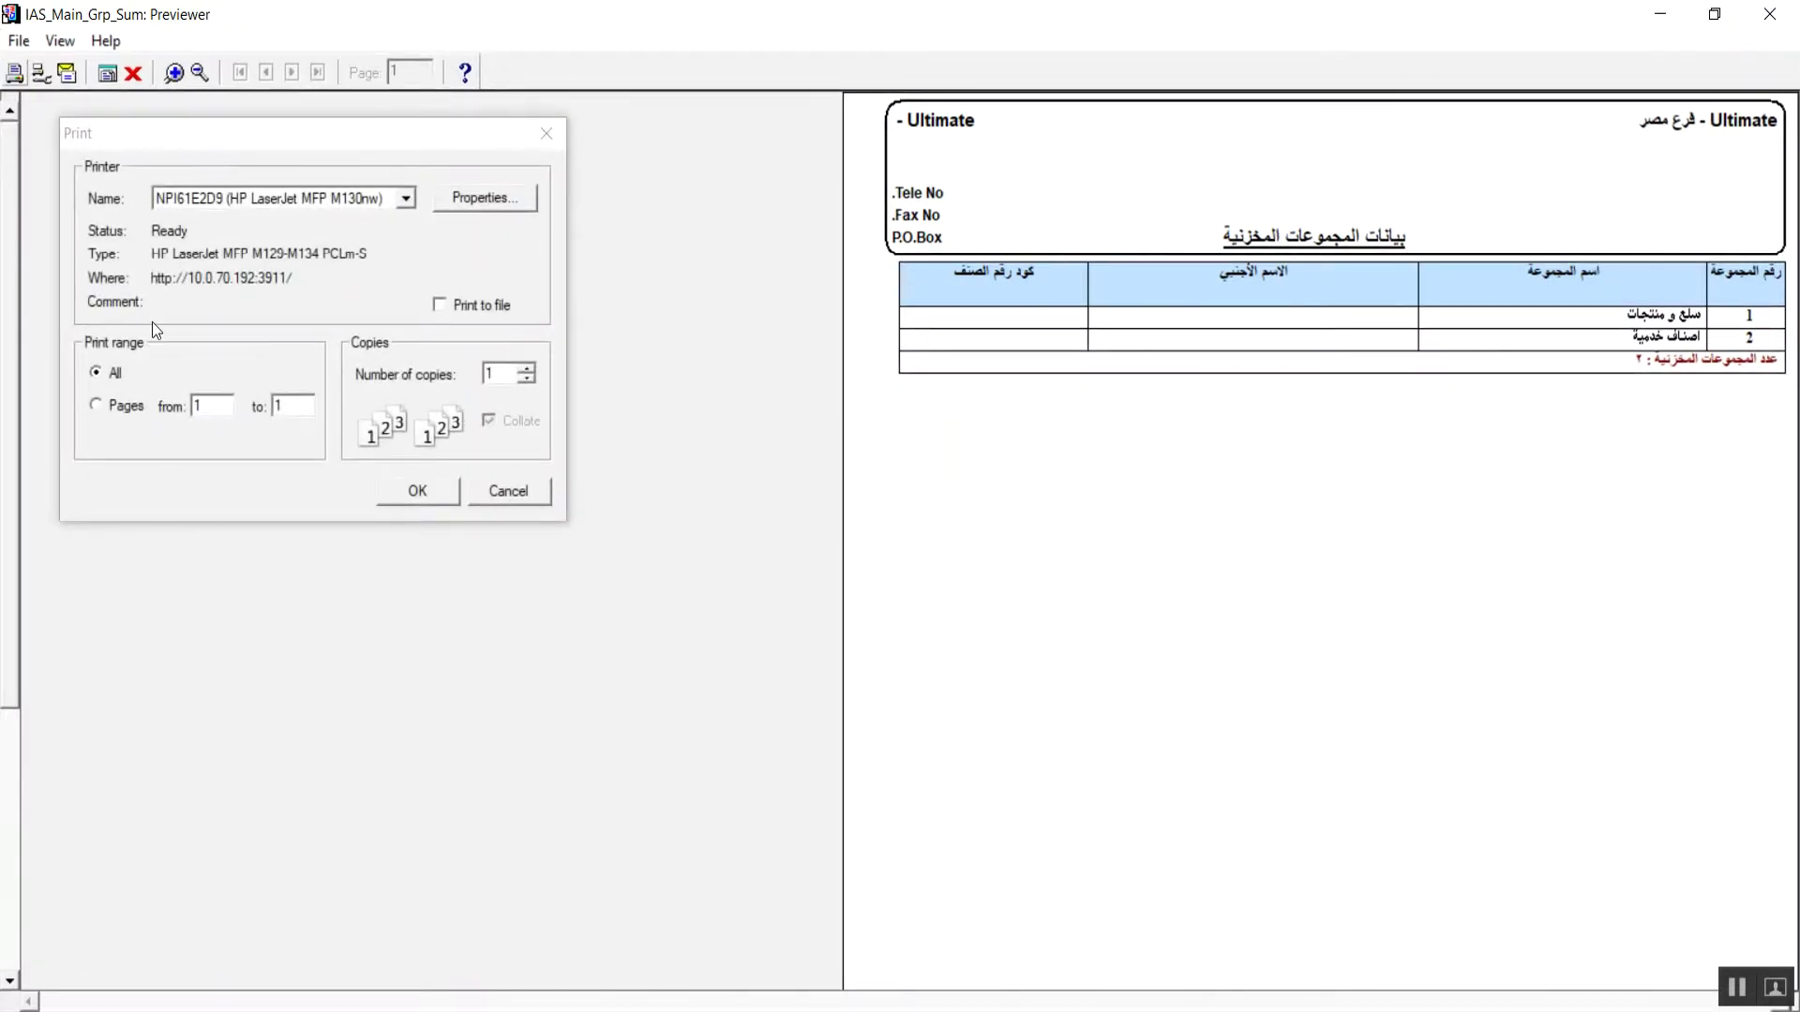
{"action": "left_click", "coordinate": [102, 409]}
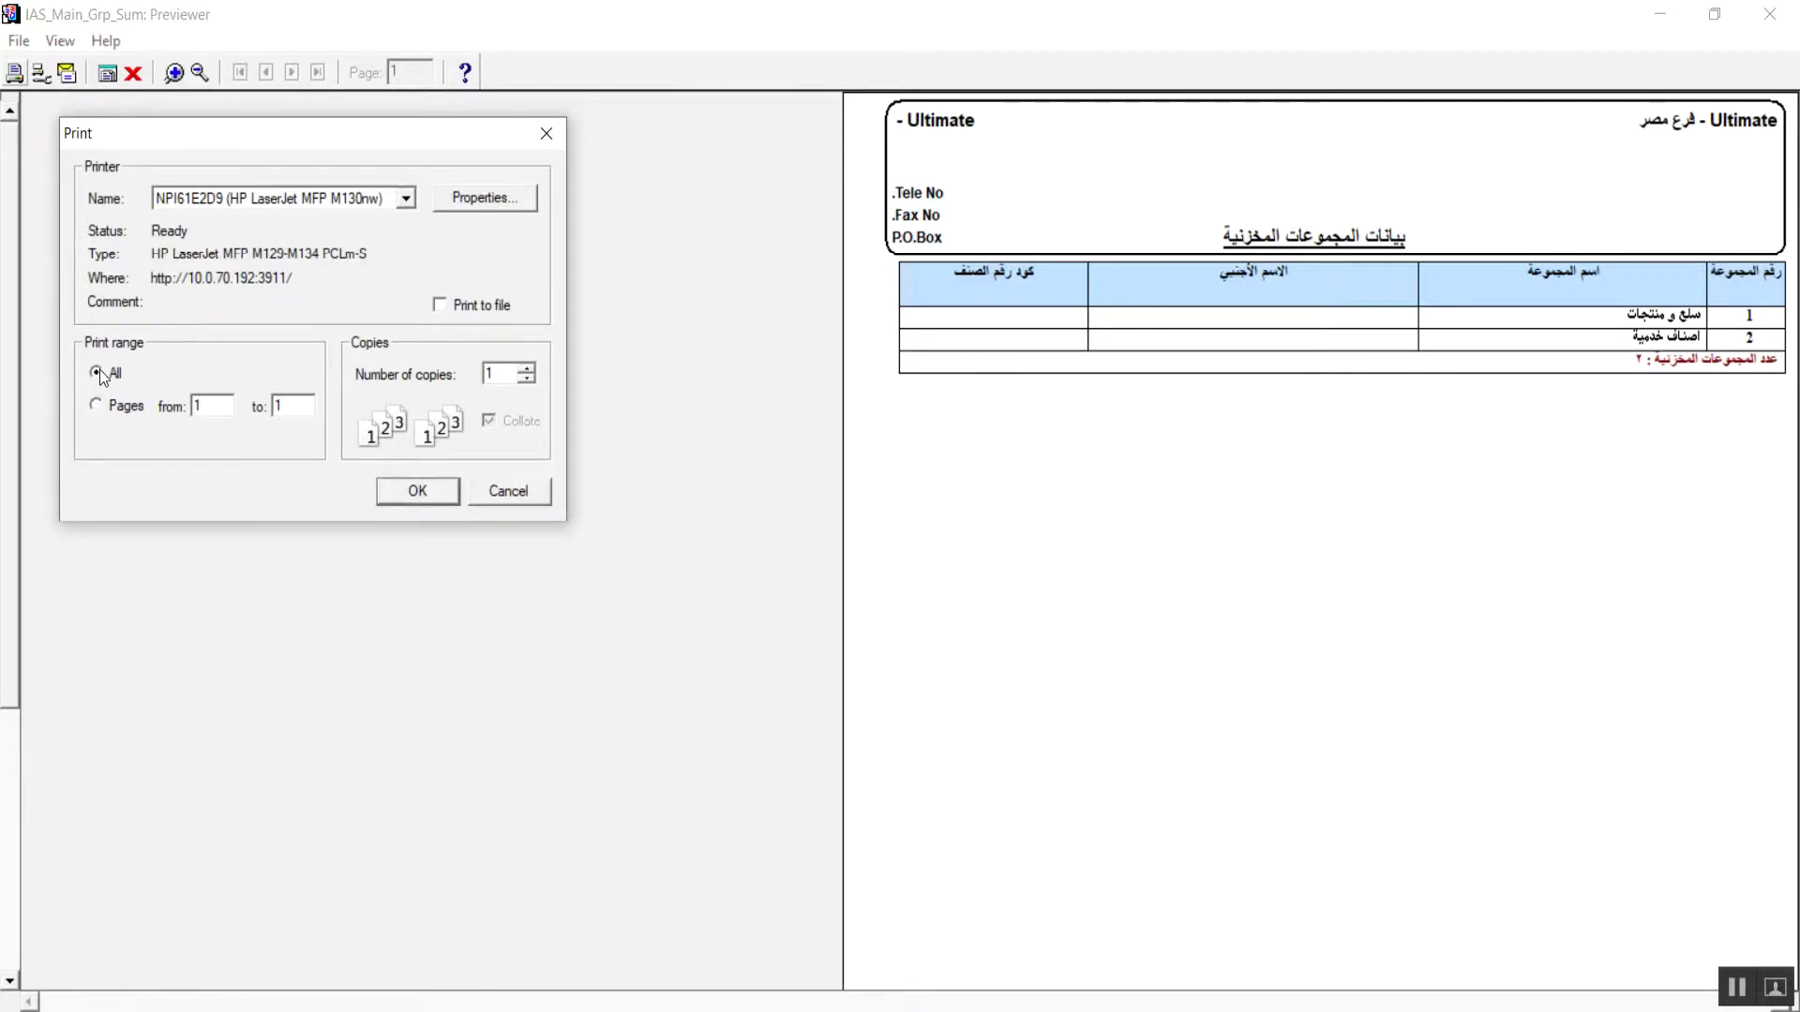
{"action": "left_click", "coordinate": [98, 400]}
{"action": "left_click", "coordinate": [98, 374]}
{"action": "left_click", "coordinate": [514, 497]}
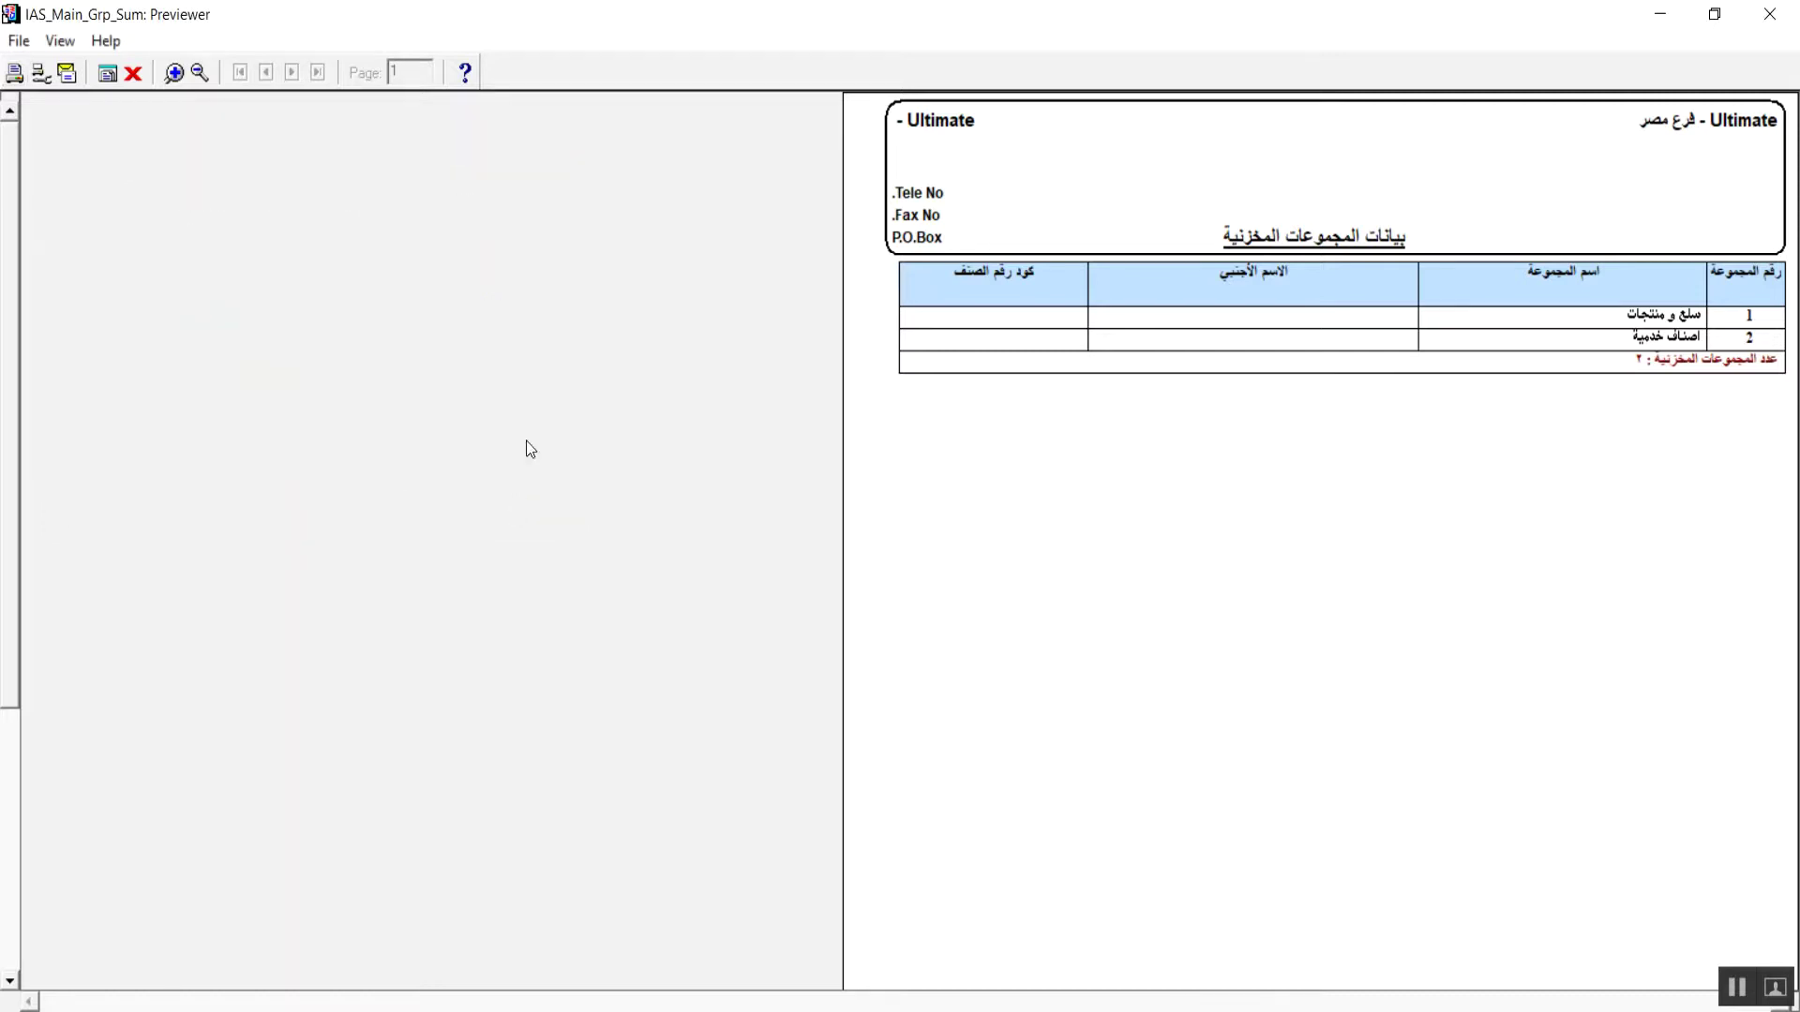
Close the groups report with its preview and open the item data report (تقارير بيانات الأصناف).
{"action": "left_click", "coordinate": [1770, 24]}
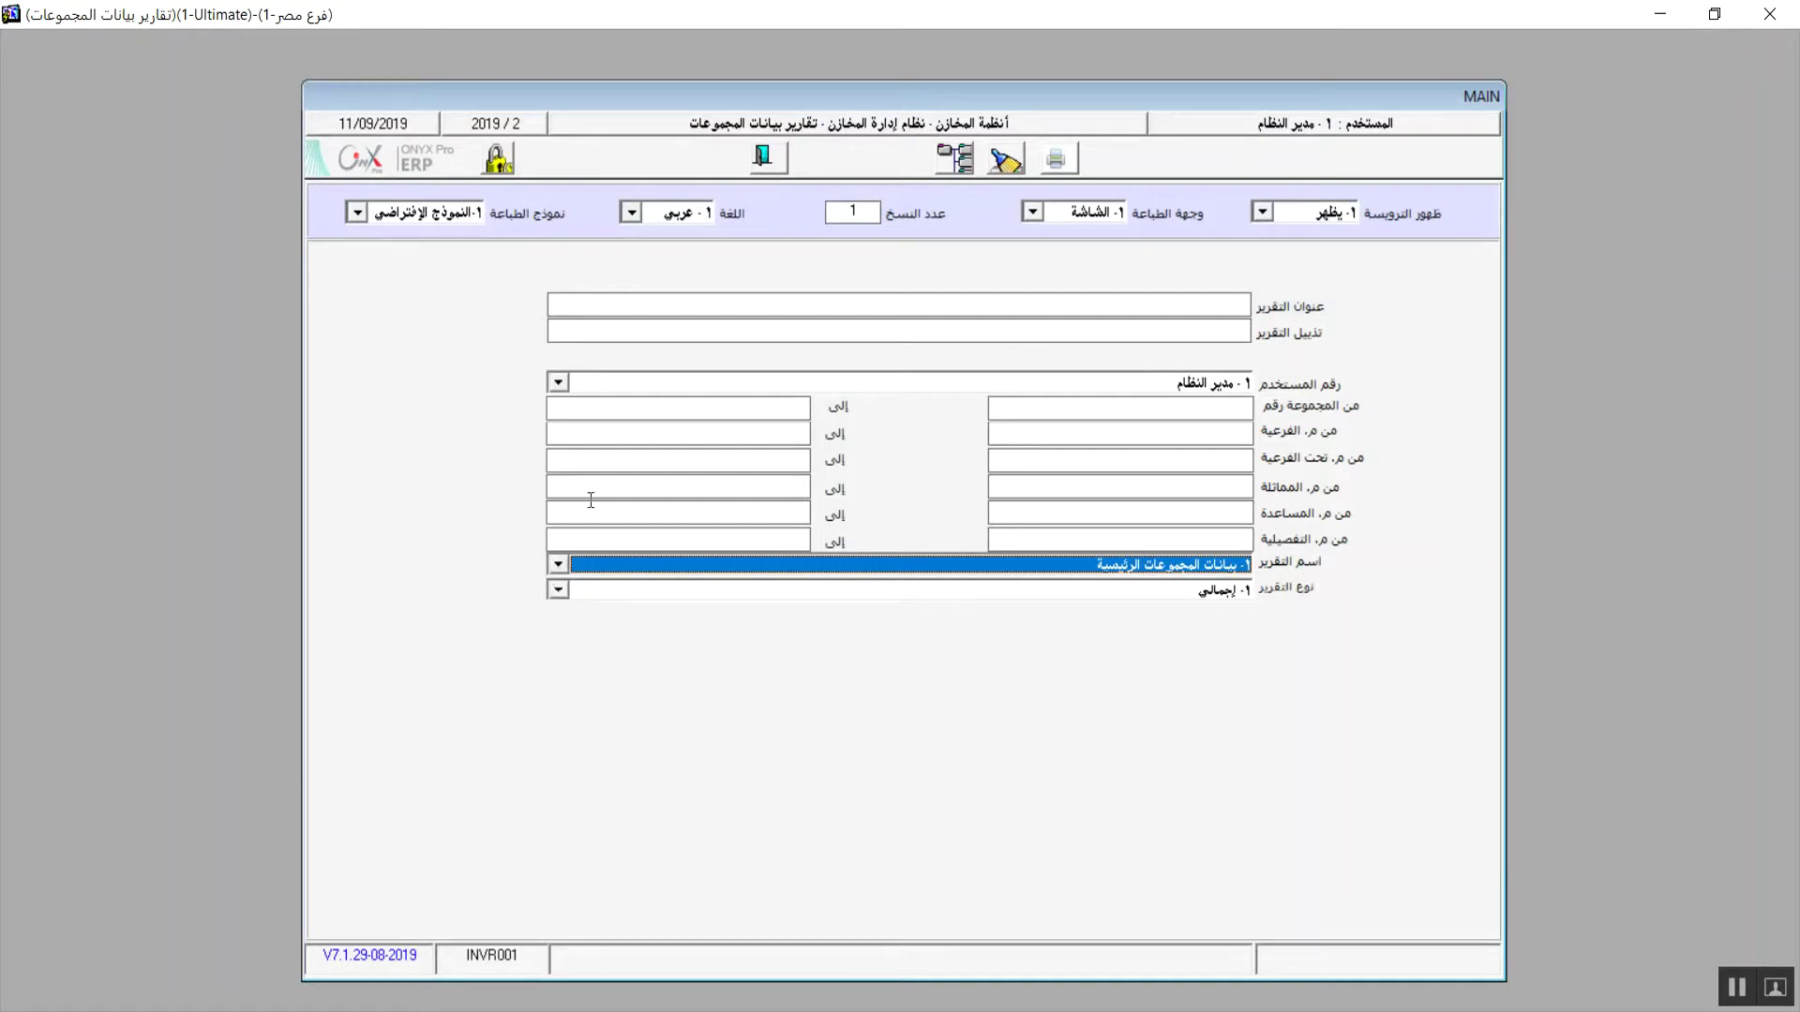
{"action": "left_click", "coordinate": [761, 157]}
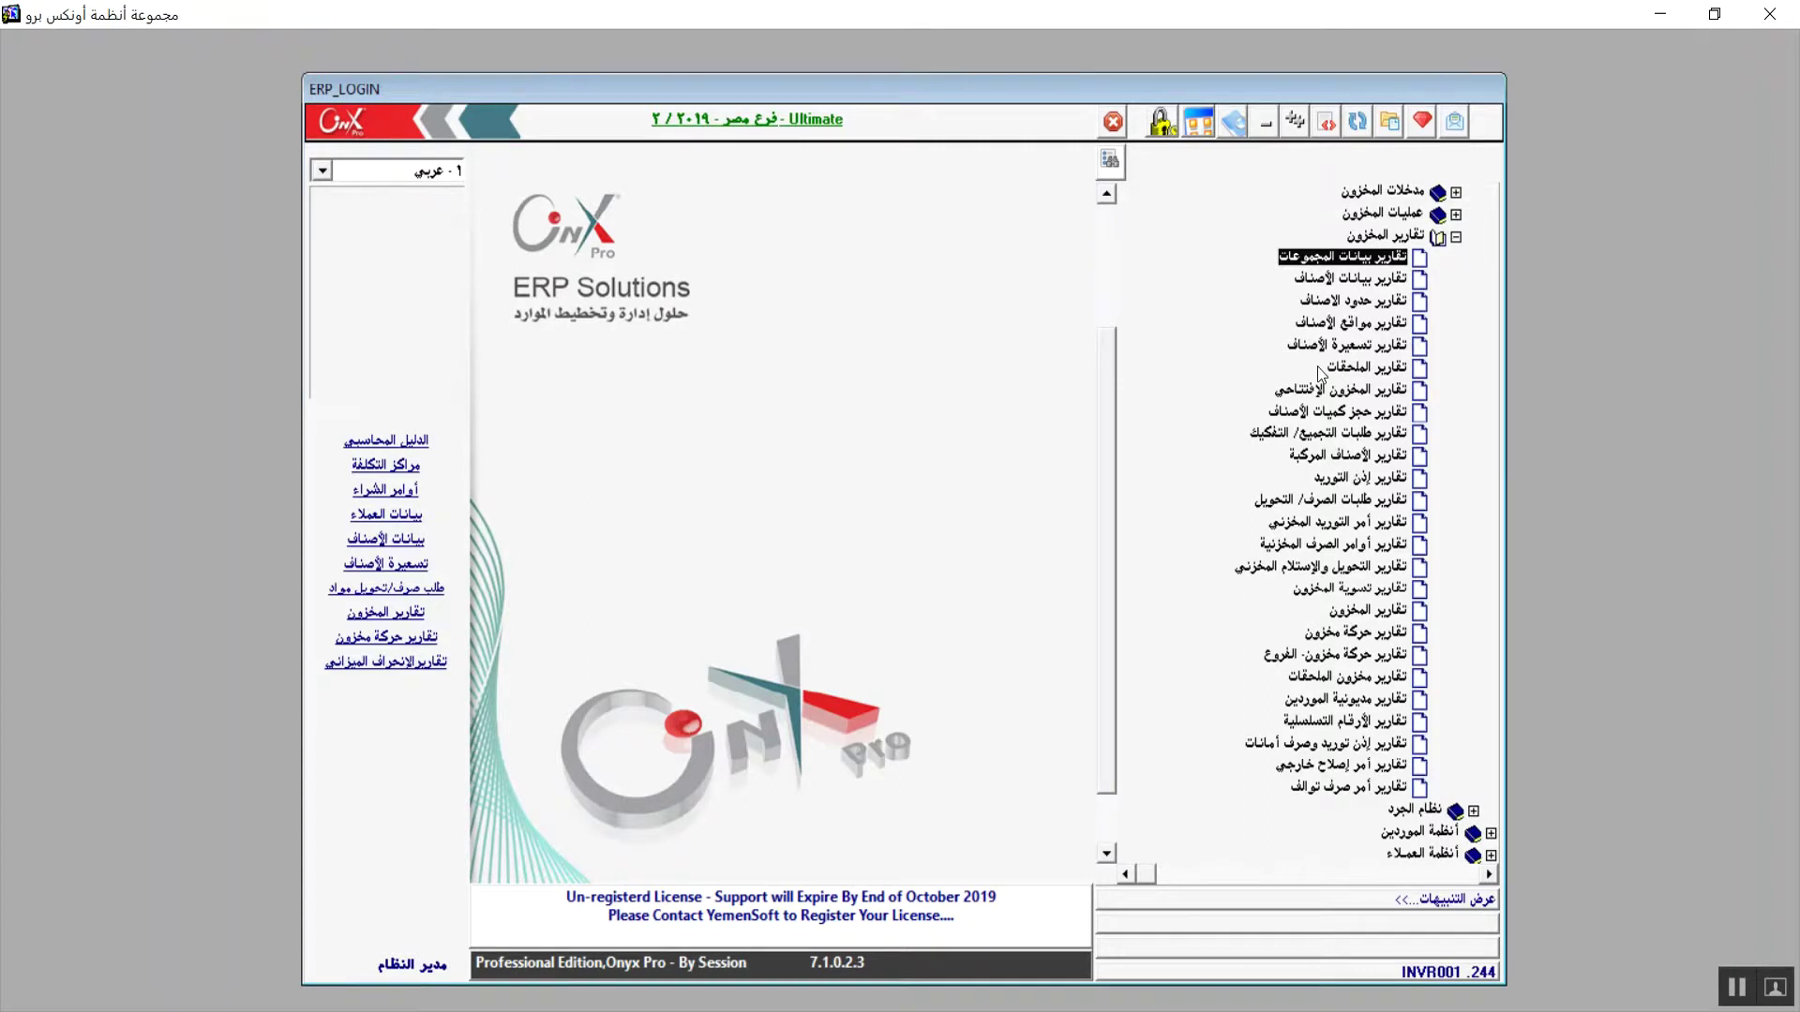
{"action": "double_click", "coordinate": [1365, 279]}
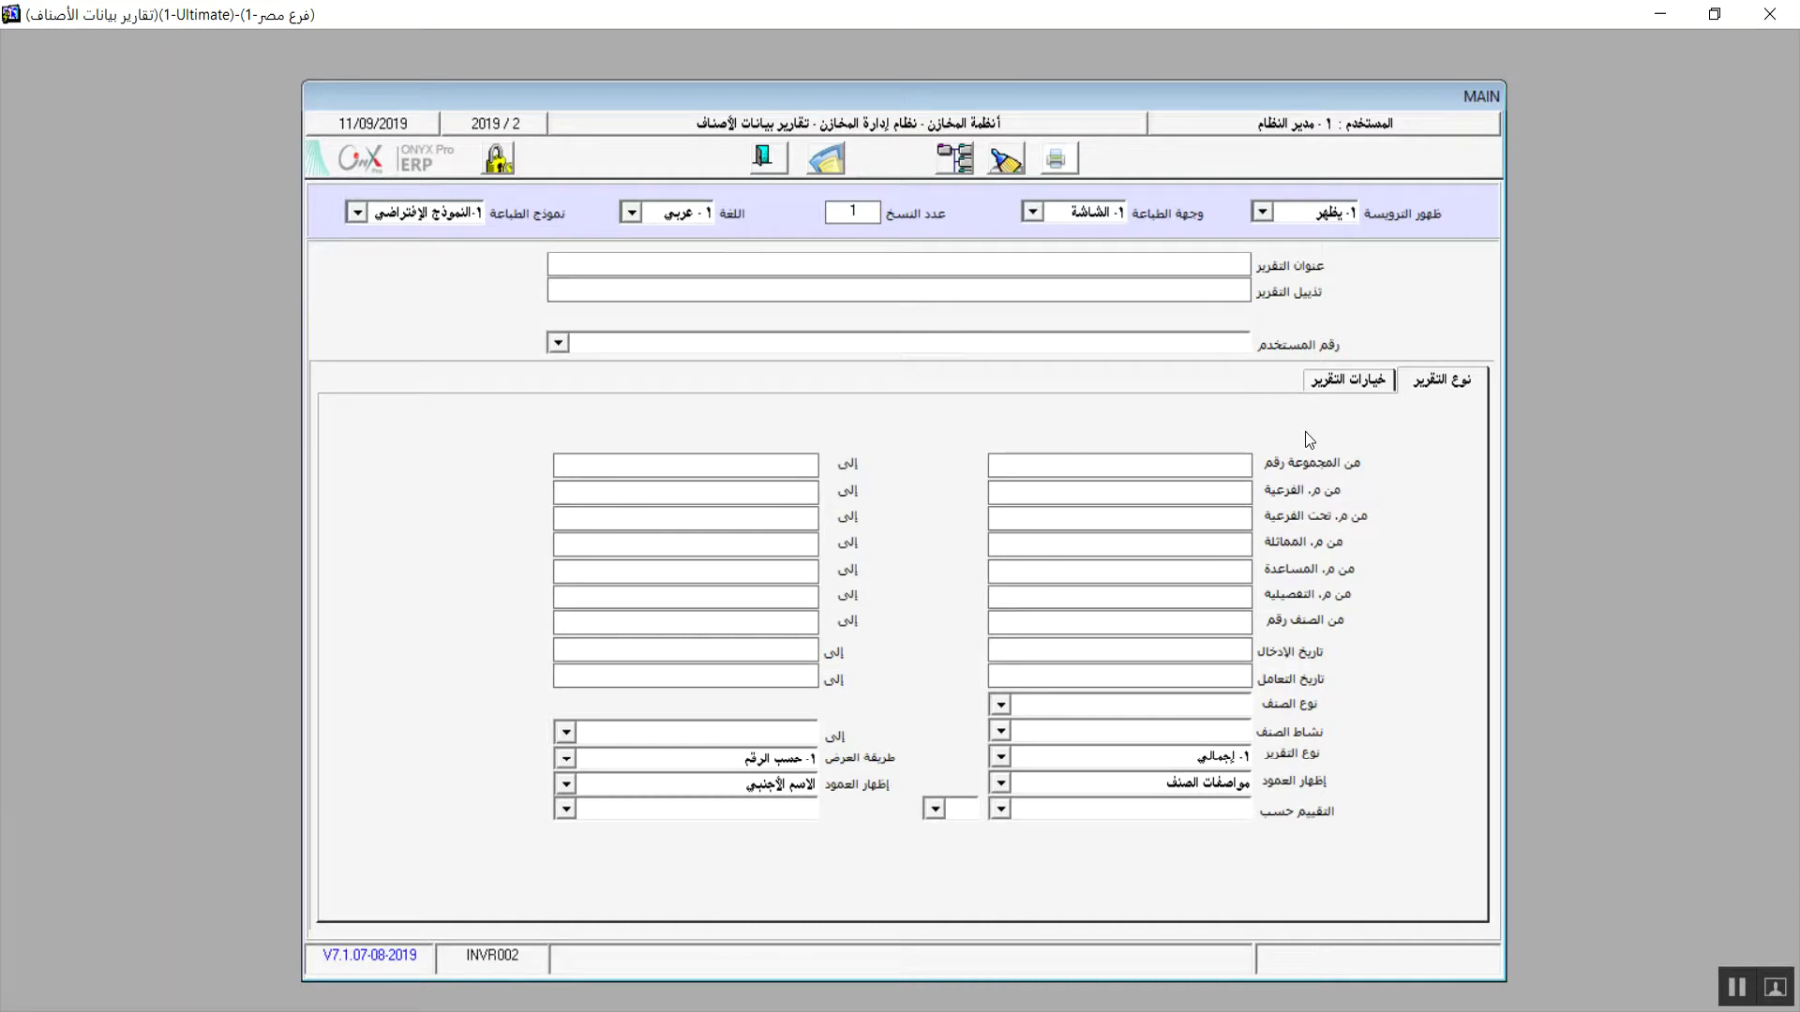
Review the item report's options, set the item type to 4-منتج تام, and view the report's preview.
{"action": "left_click", "coordinate": [1366, 387]}
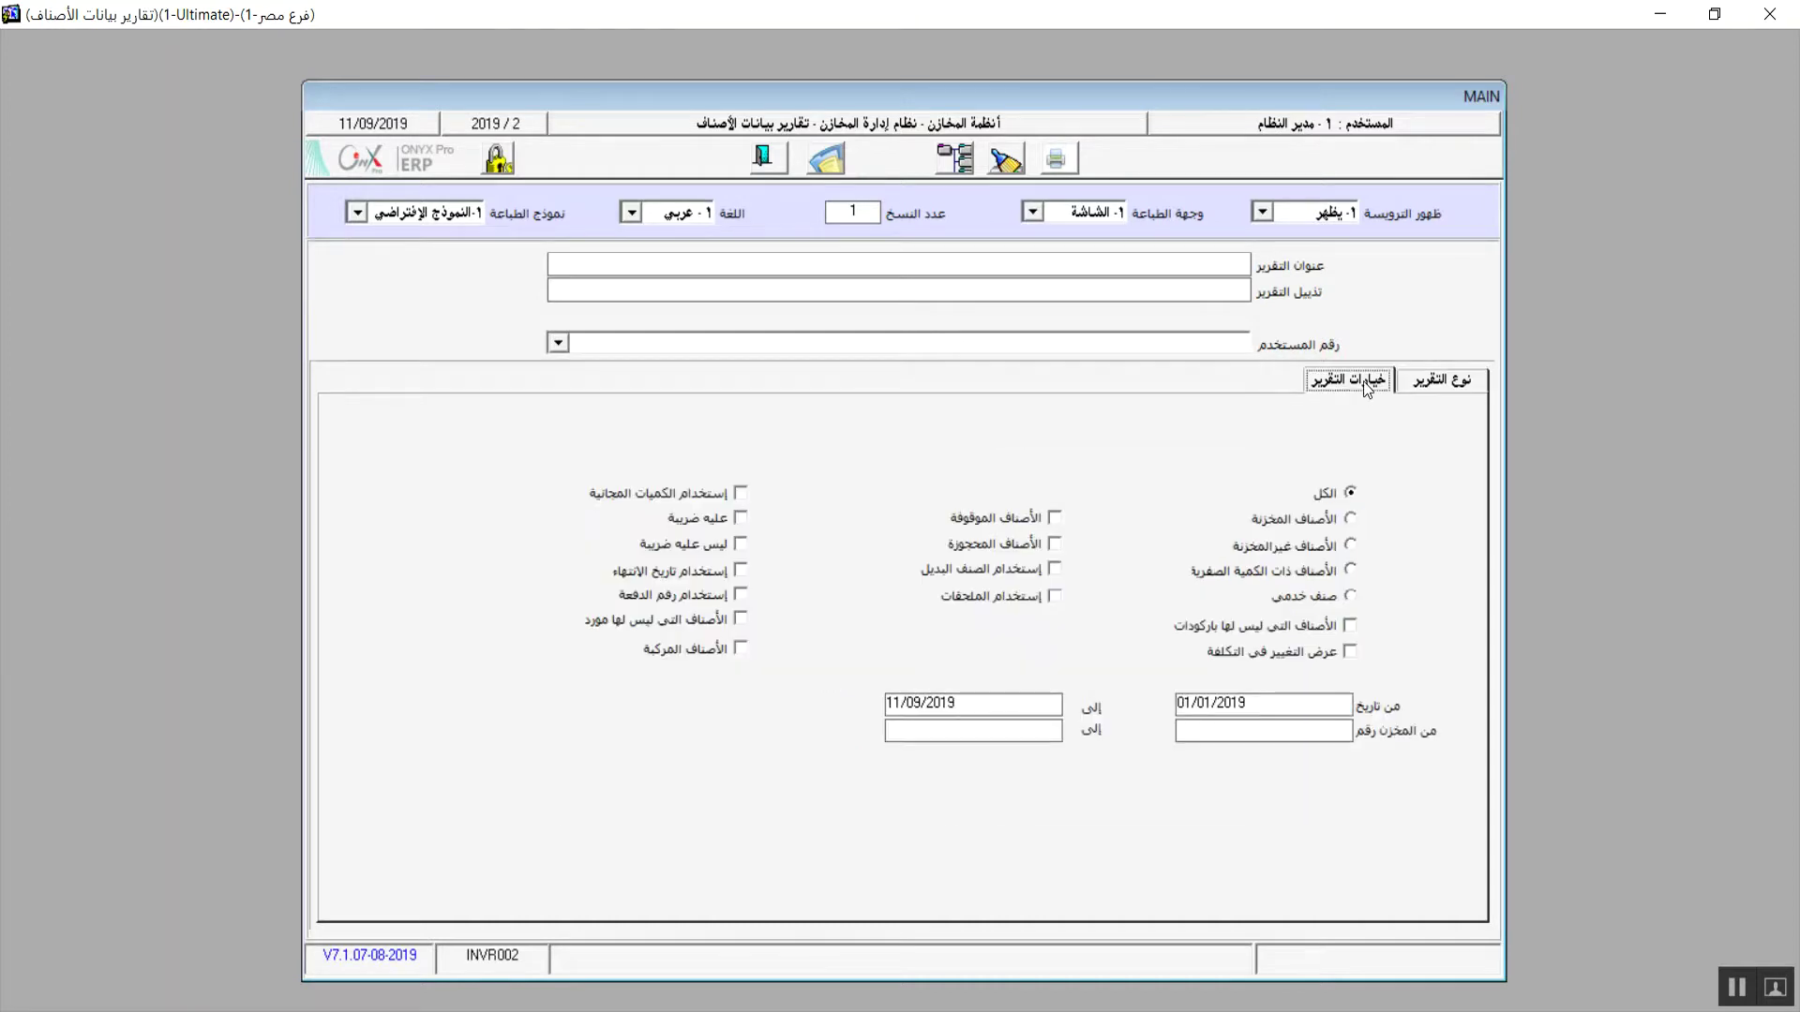
{"action": "left_click", "coordinate": [1432, 382]}
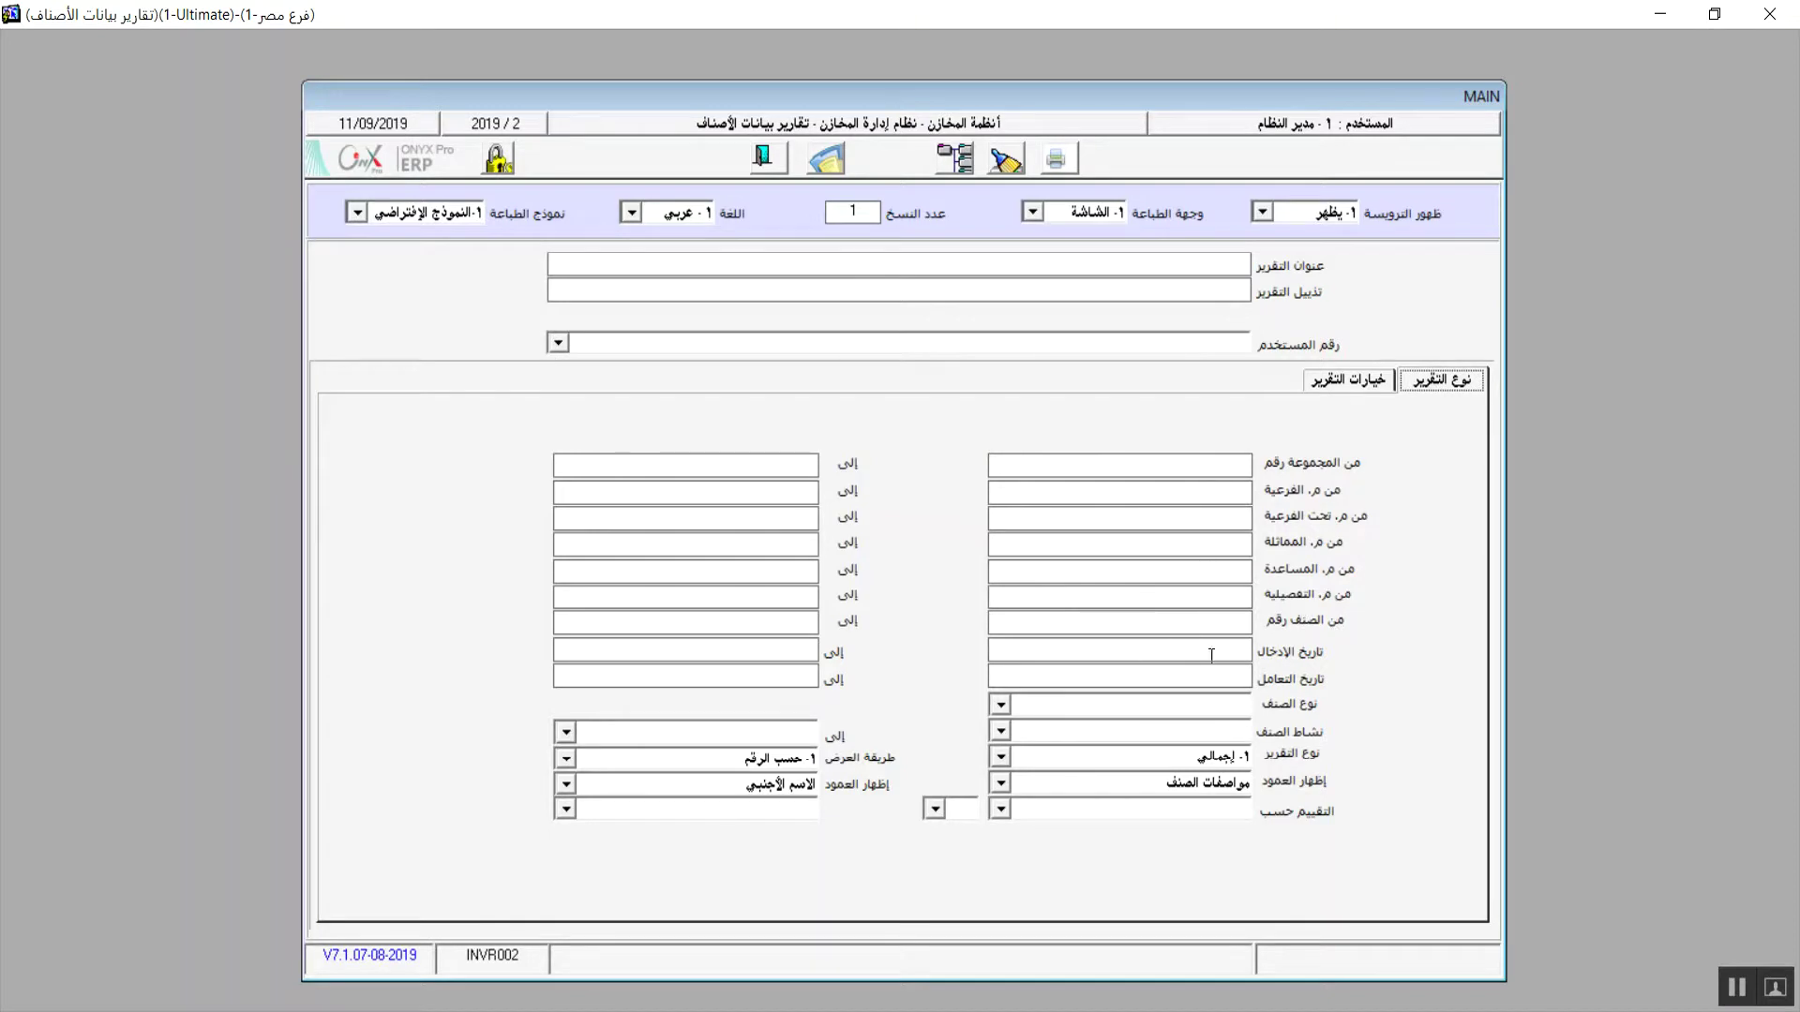
{"action": "left_click", "coordinate": [1000, 705]}
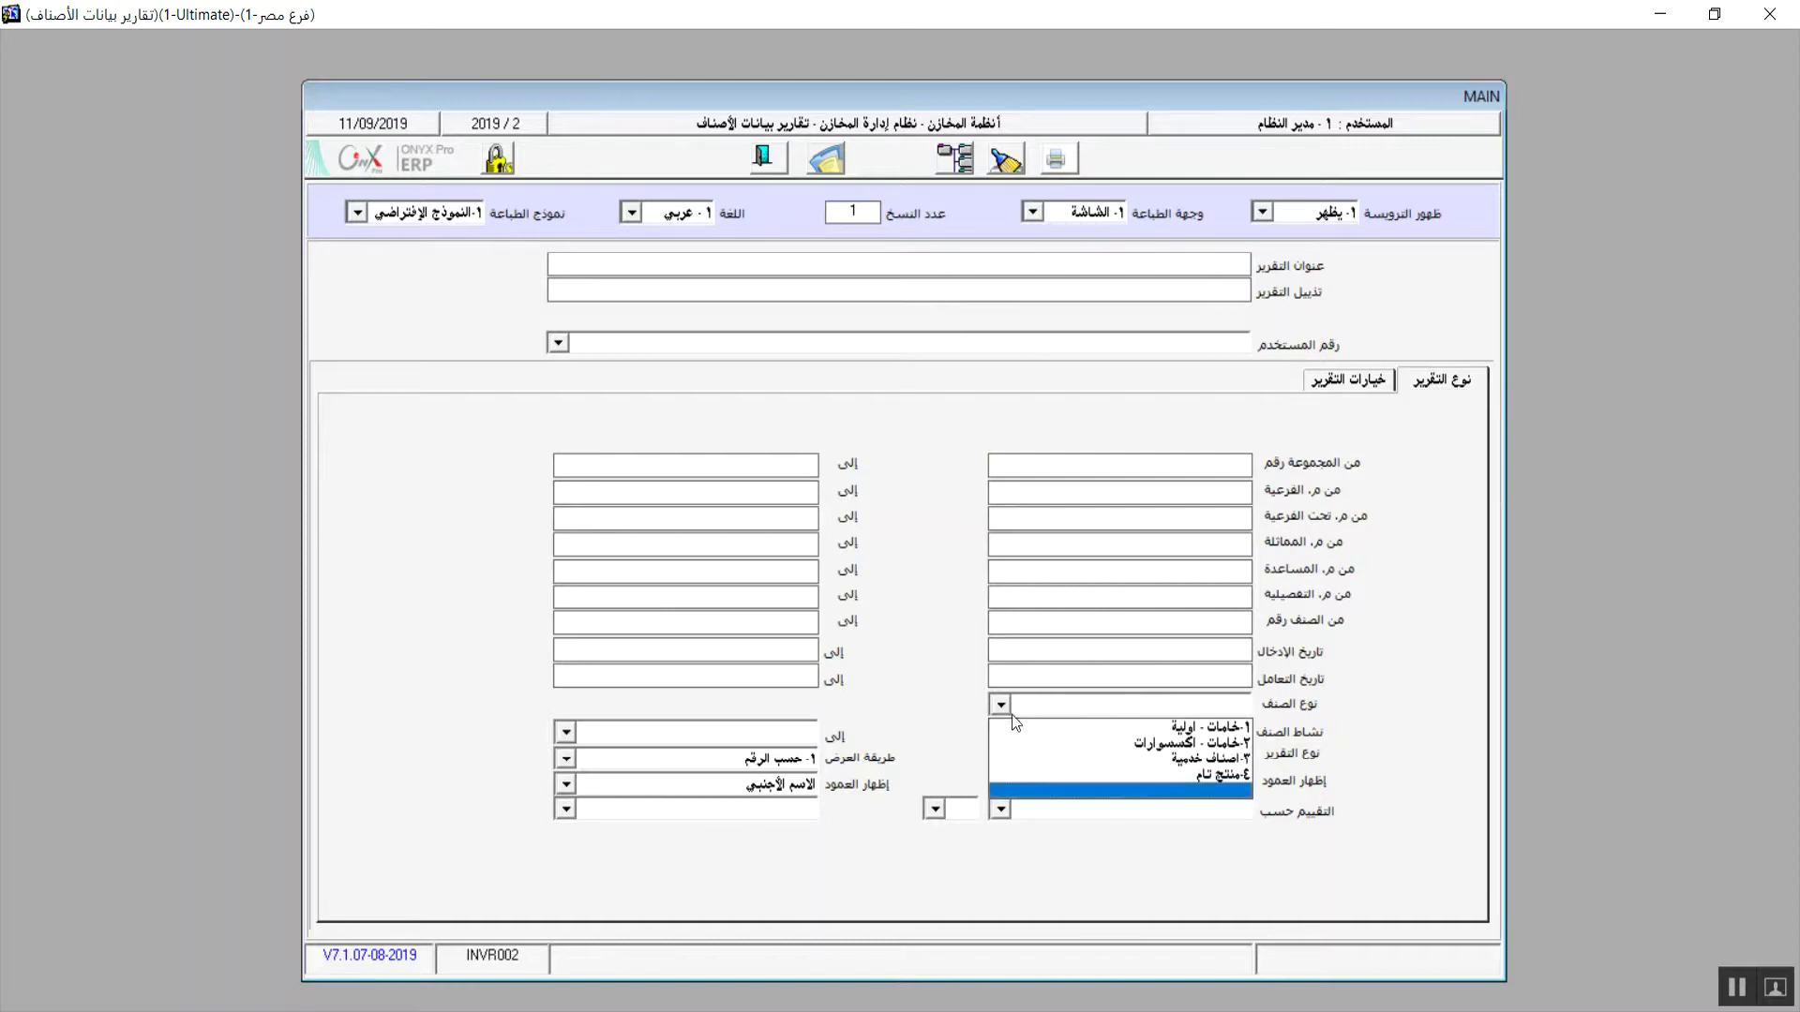
{"action": "left_click", "coordinate": [1221, 772]}
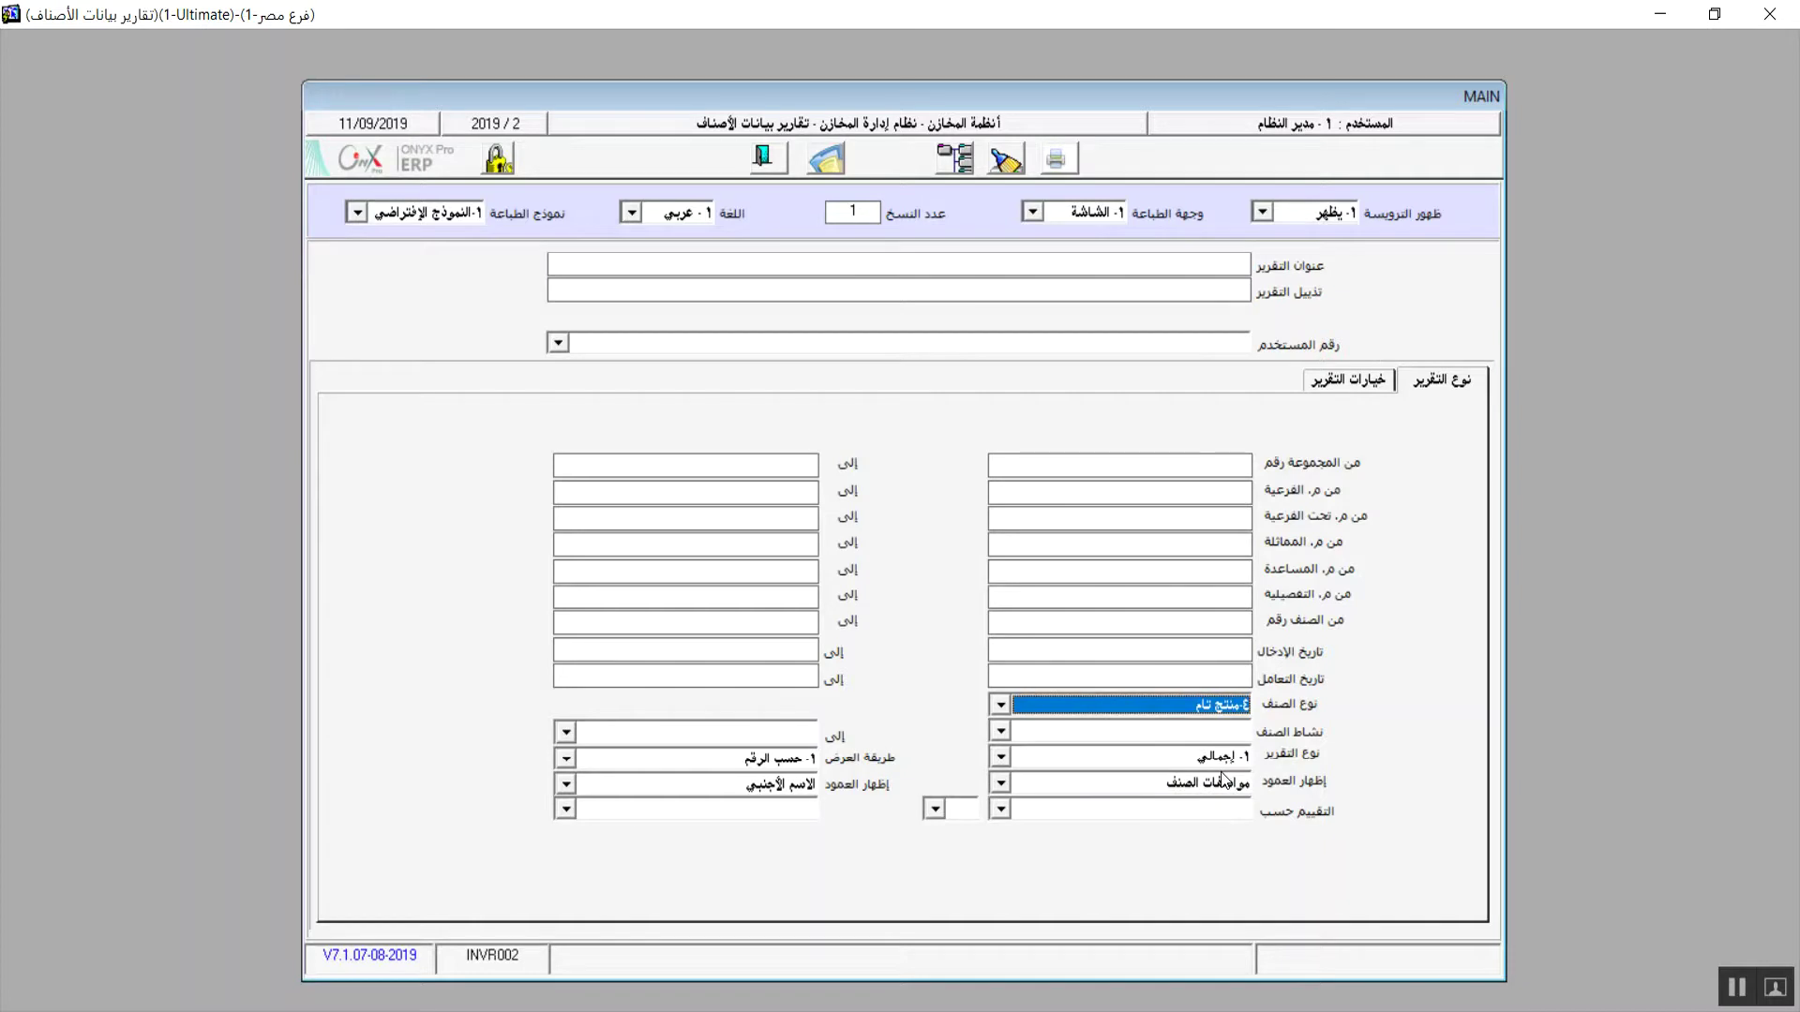
{"action": "left_click", "coordinate": [1057, 161]}
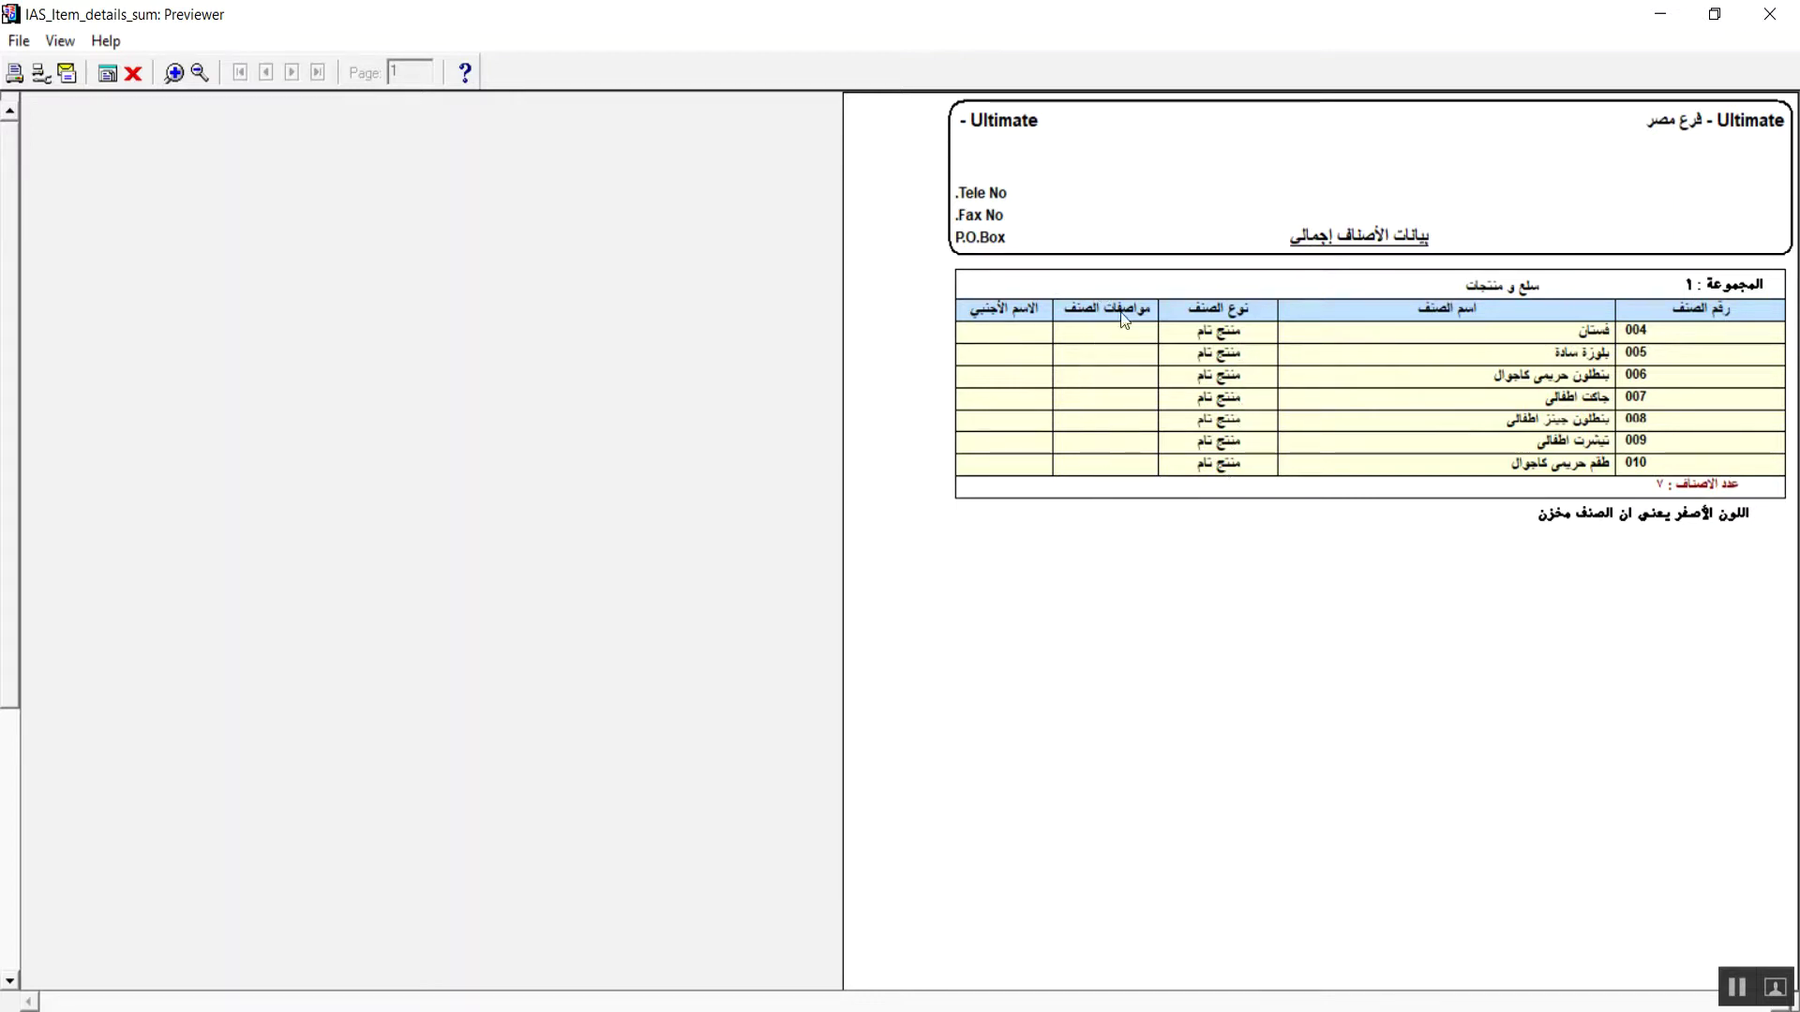
{"action": "left_click", "coordinate": [1766, 16]}
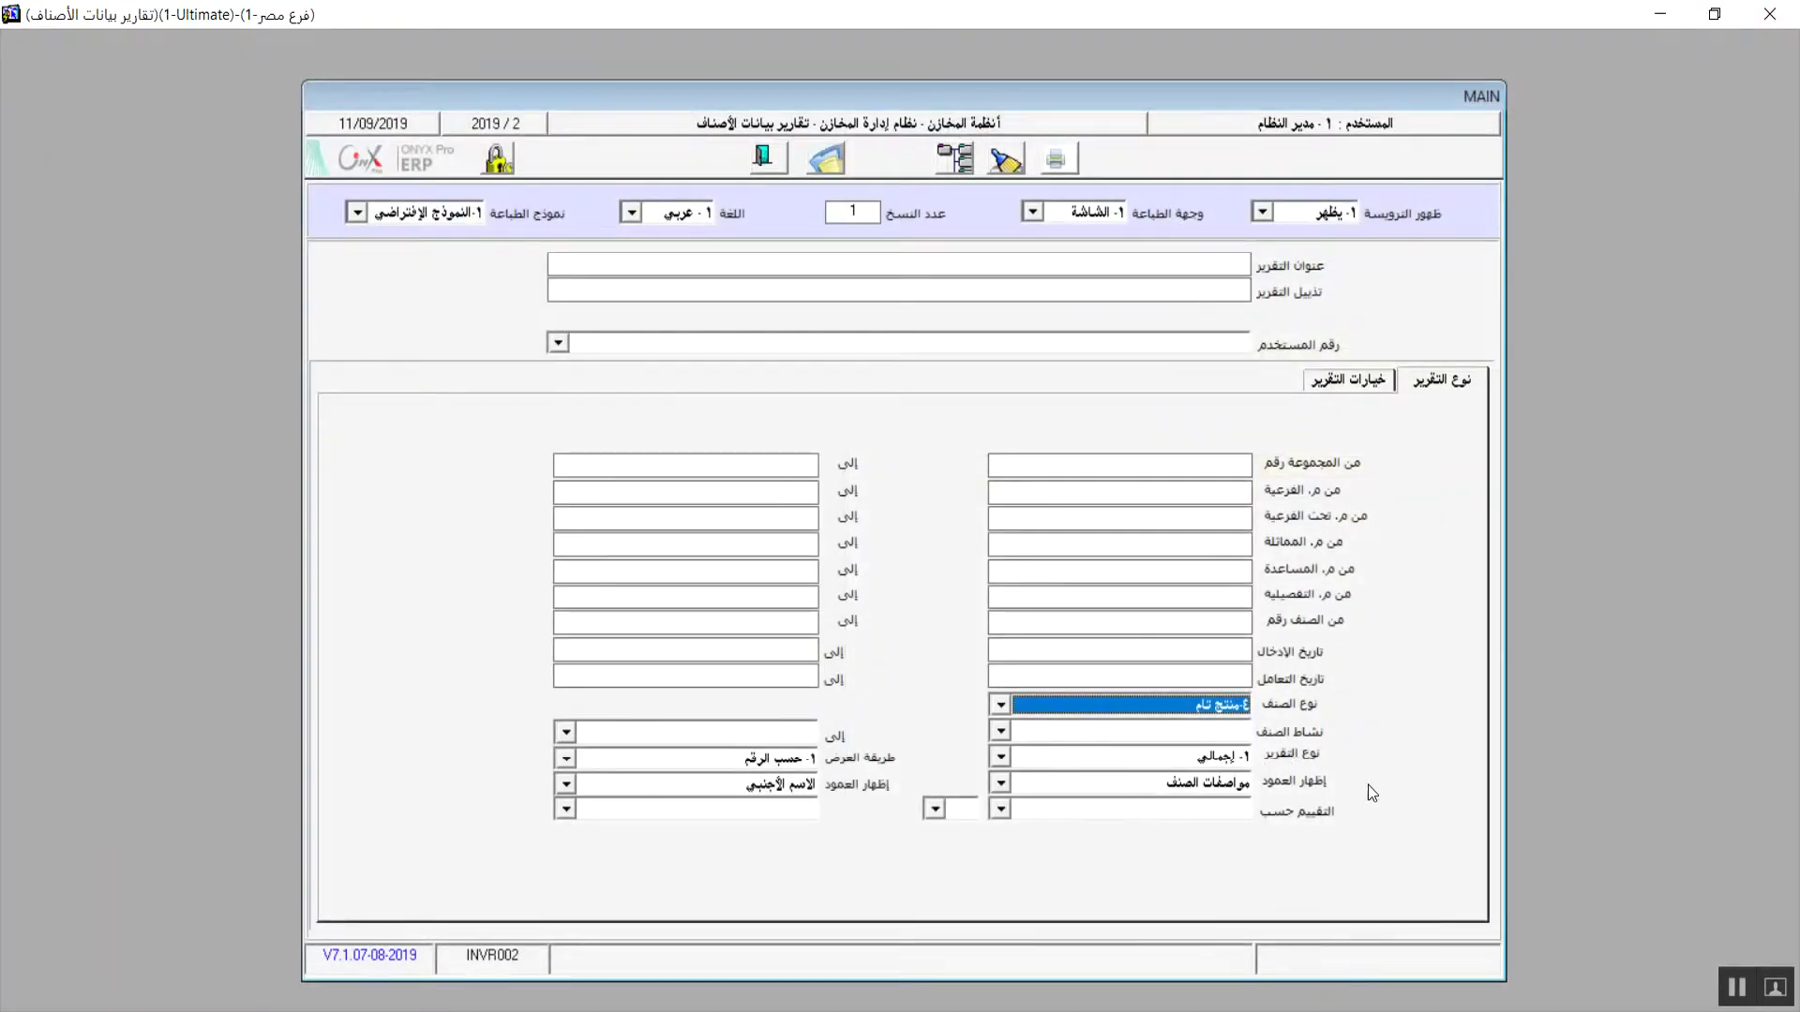
Examine the columns offered for the first display column (إظهار العمود), keeping مواصفات الصنف.
{"action": "left_click", "coordinate": [999, 786]}
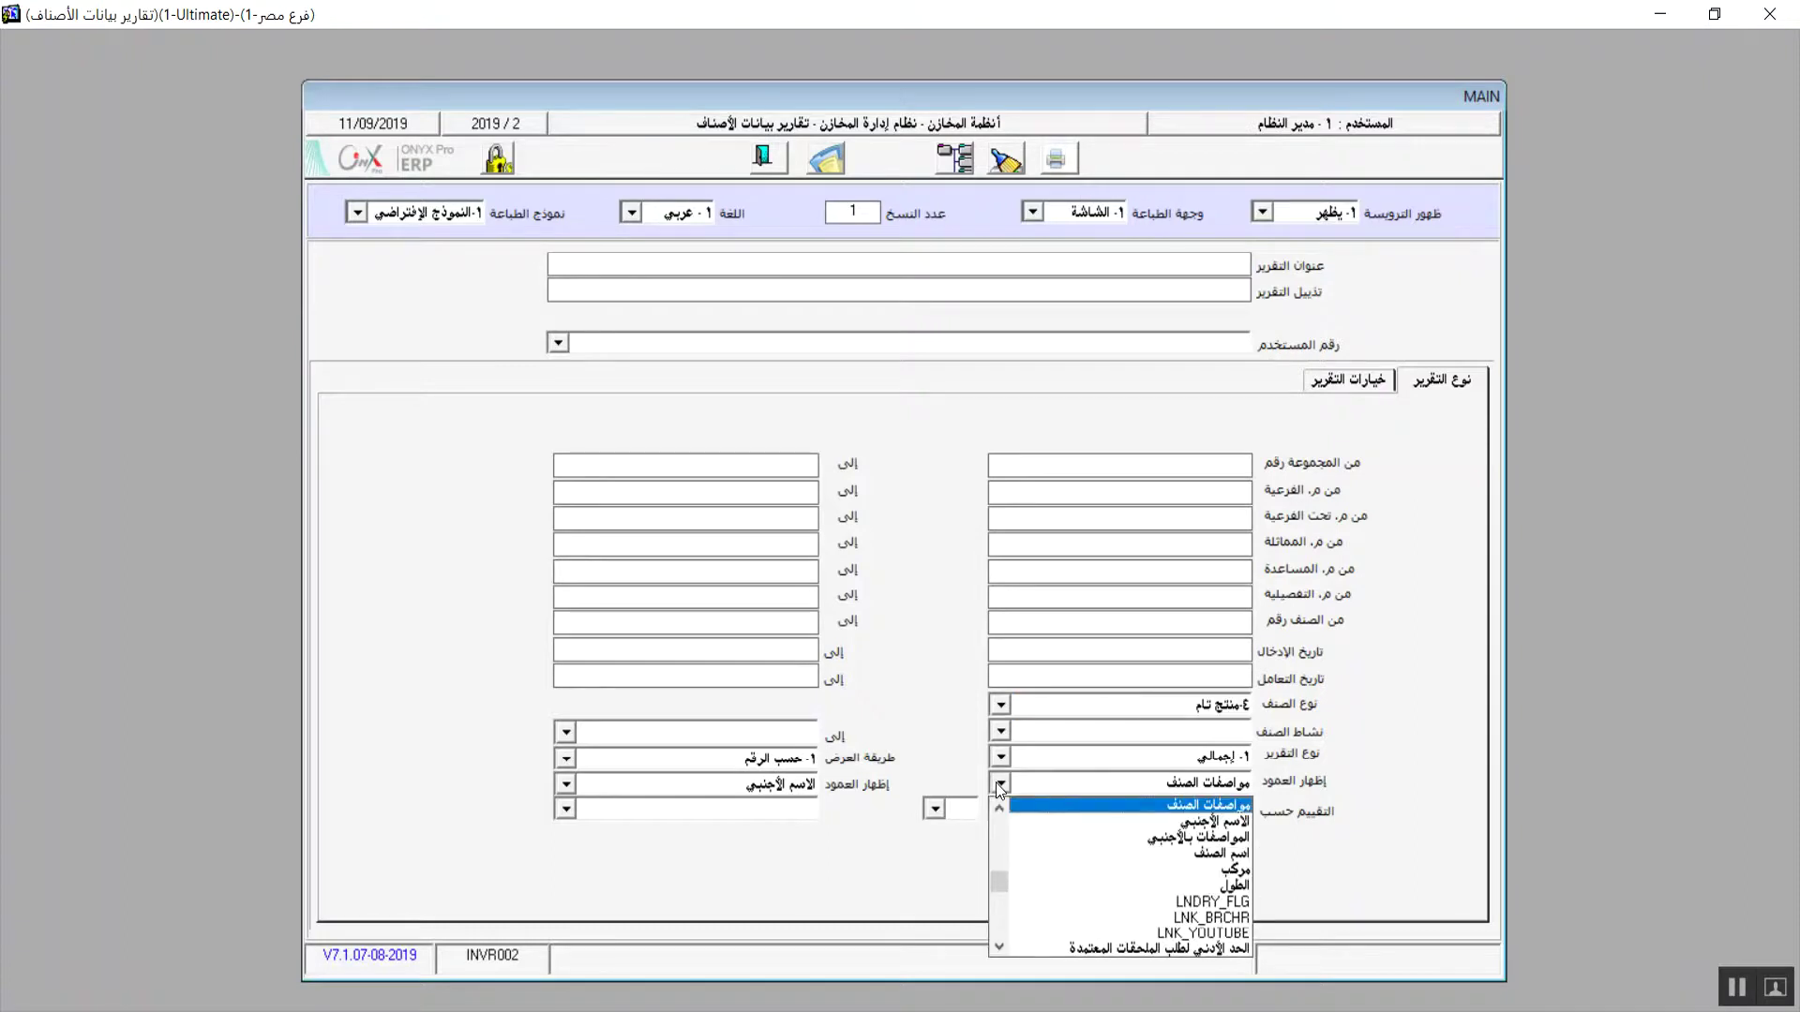
{"action": "left_click_drag", "start_coordinate": [995, 883], "coordinate": [1022, 930]}
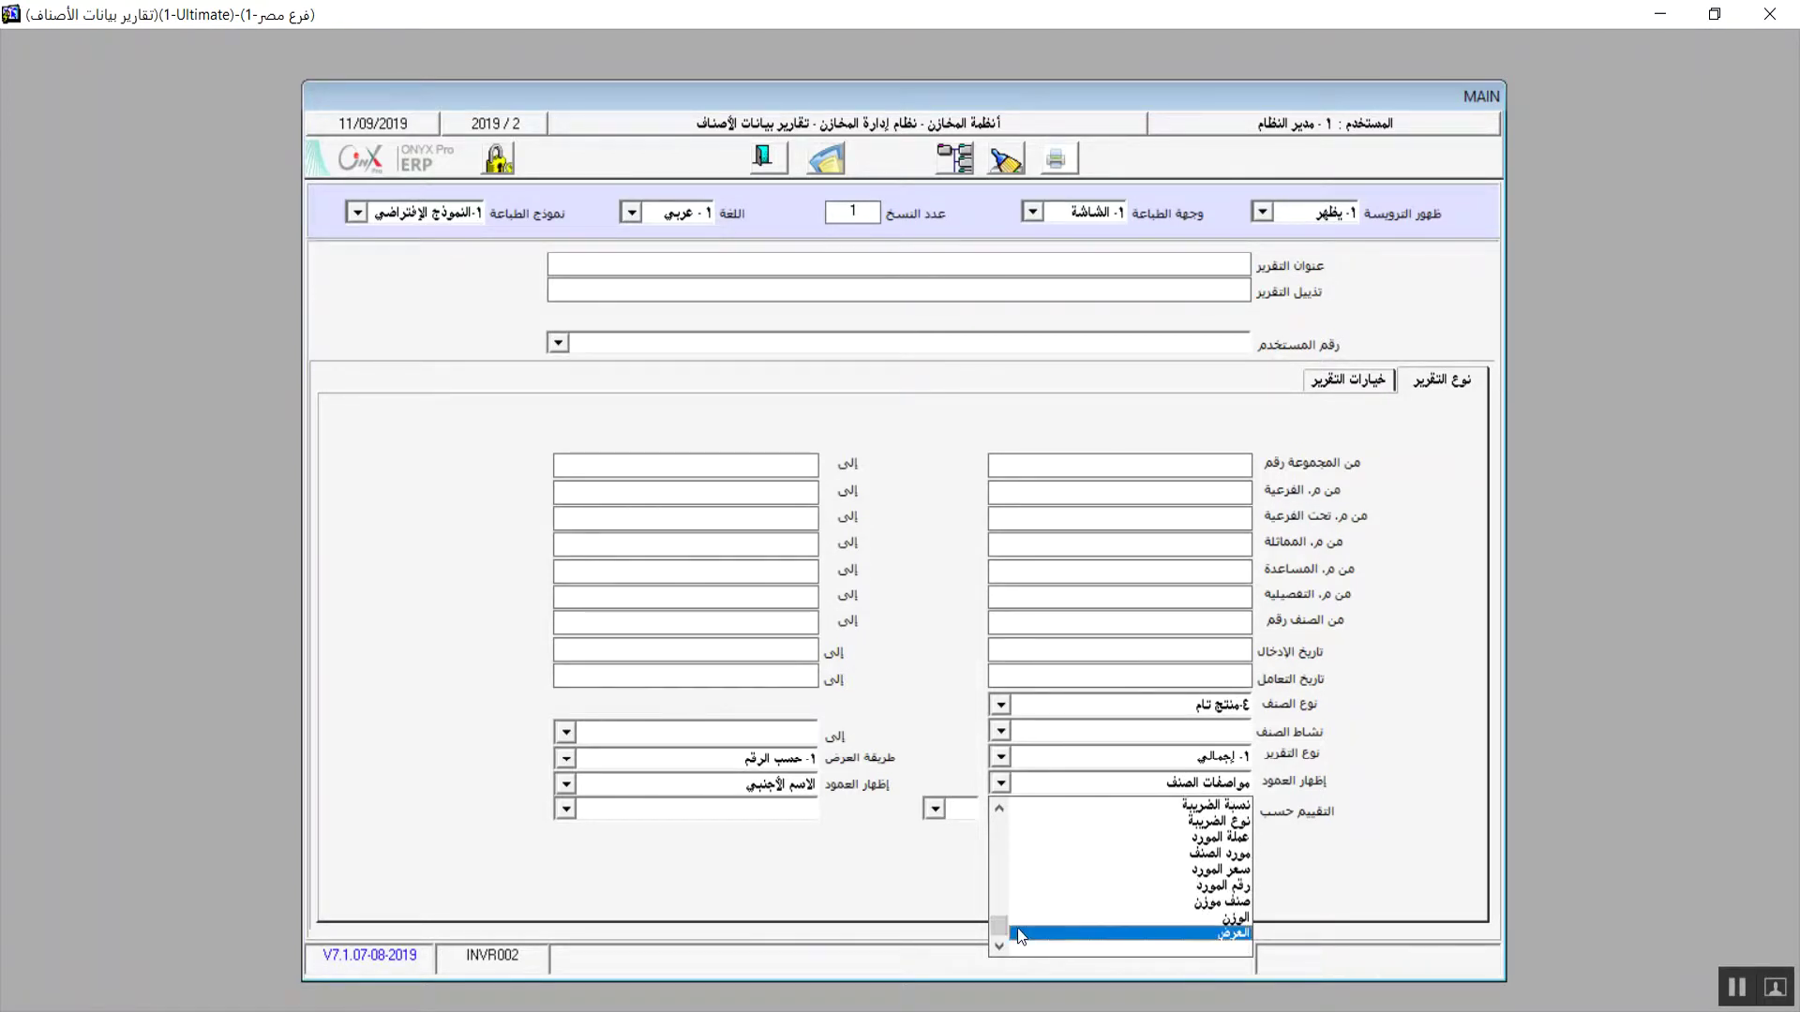
{"action": "left_click", "coordinate": [996, 808]}
{"action": "left_click_drag", "start_coordinate": [994, 808], "coordinate": [999, 793]}
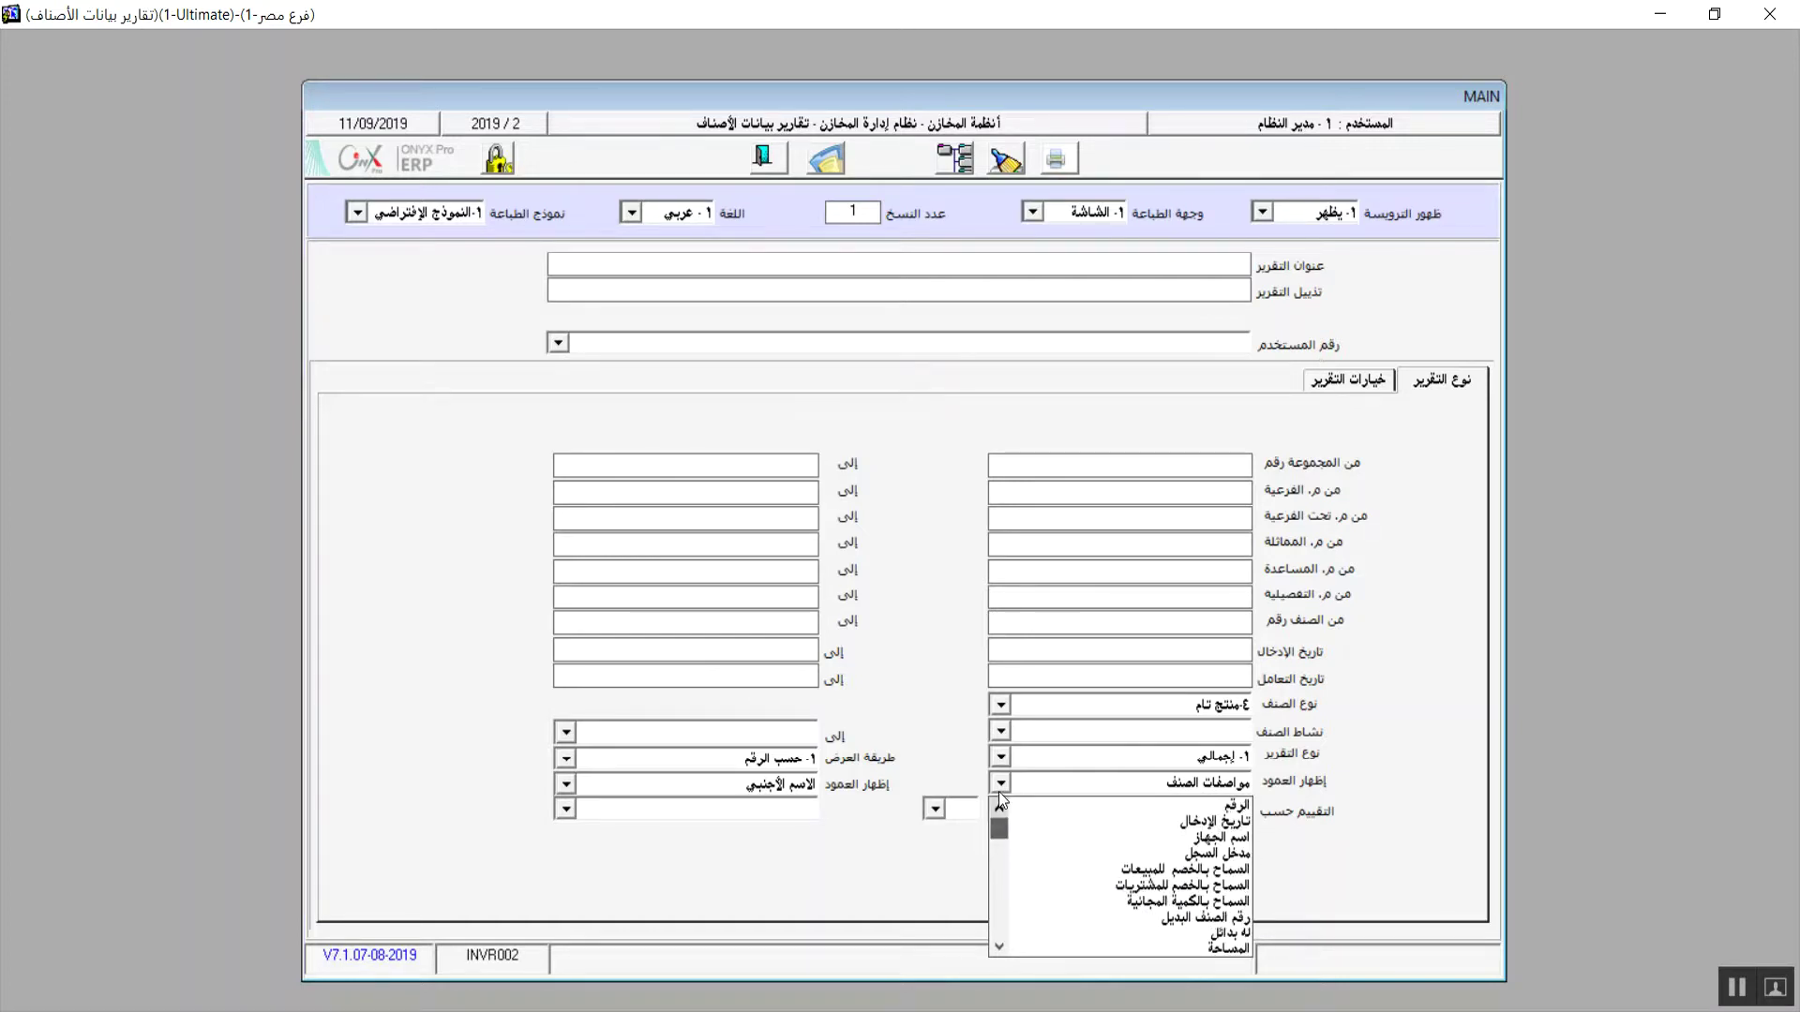
{"action": "left_click", "coordinate": [1402, 837]}
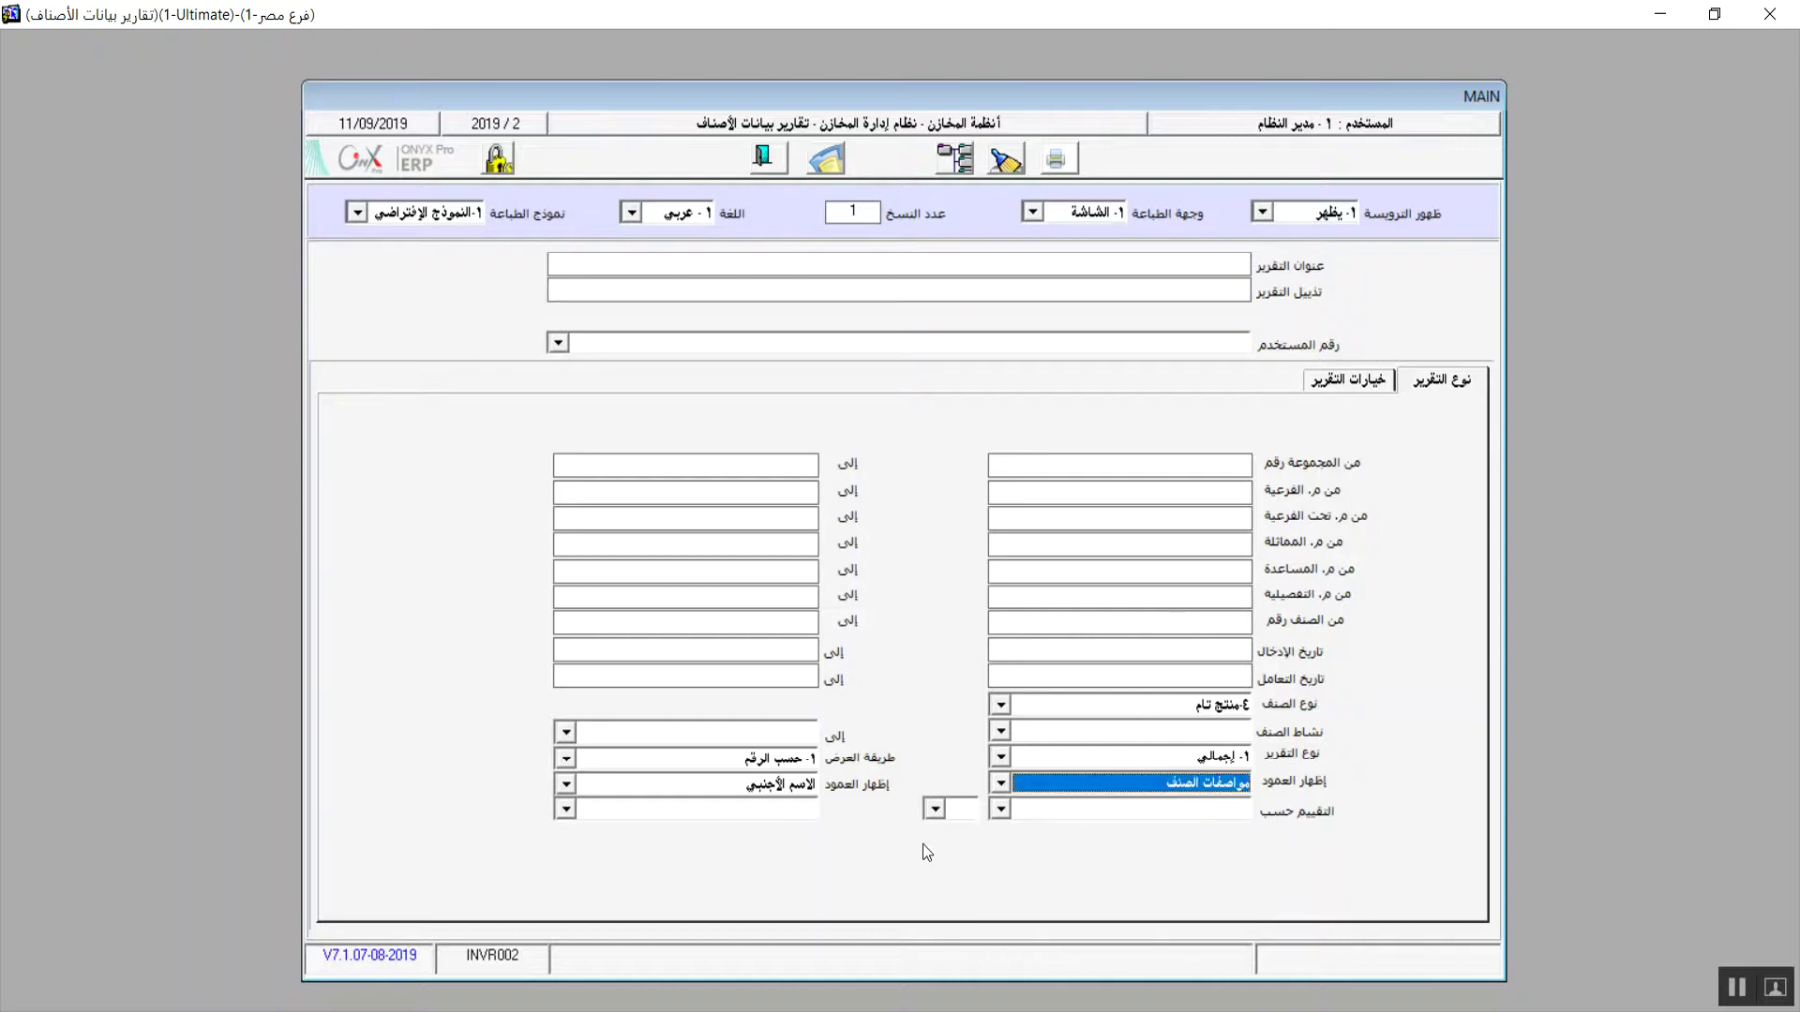
Examine the display order choices (طريقة العرض) and second column choices (إظهار العمود), keeping 1- حسب الرقم and الاسم الأجنبي.
{"action": "left_click", "coordinate": [566, 757]}
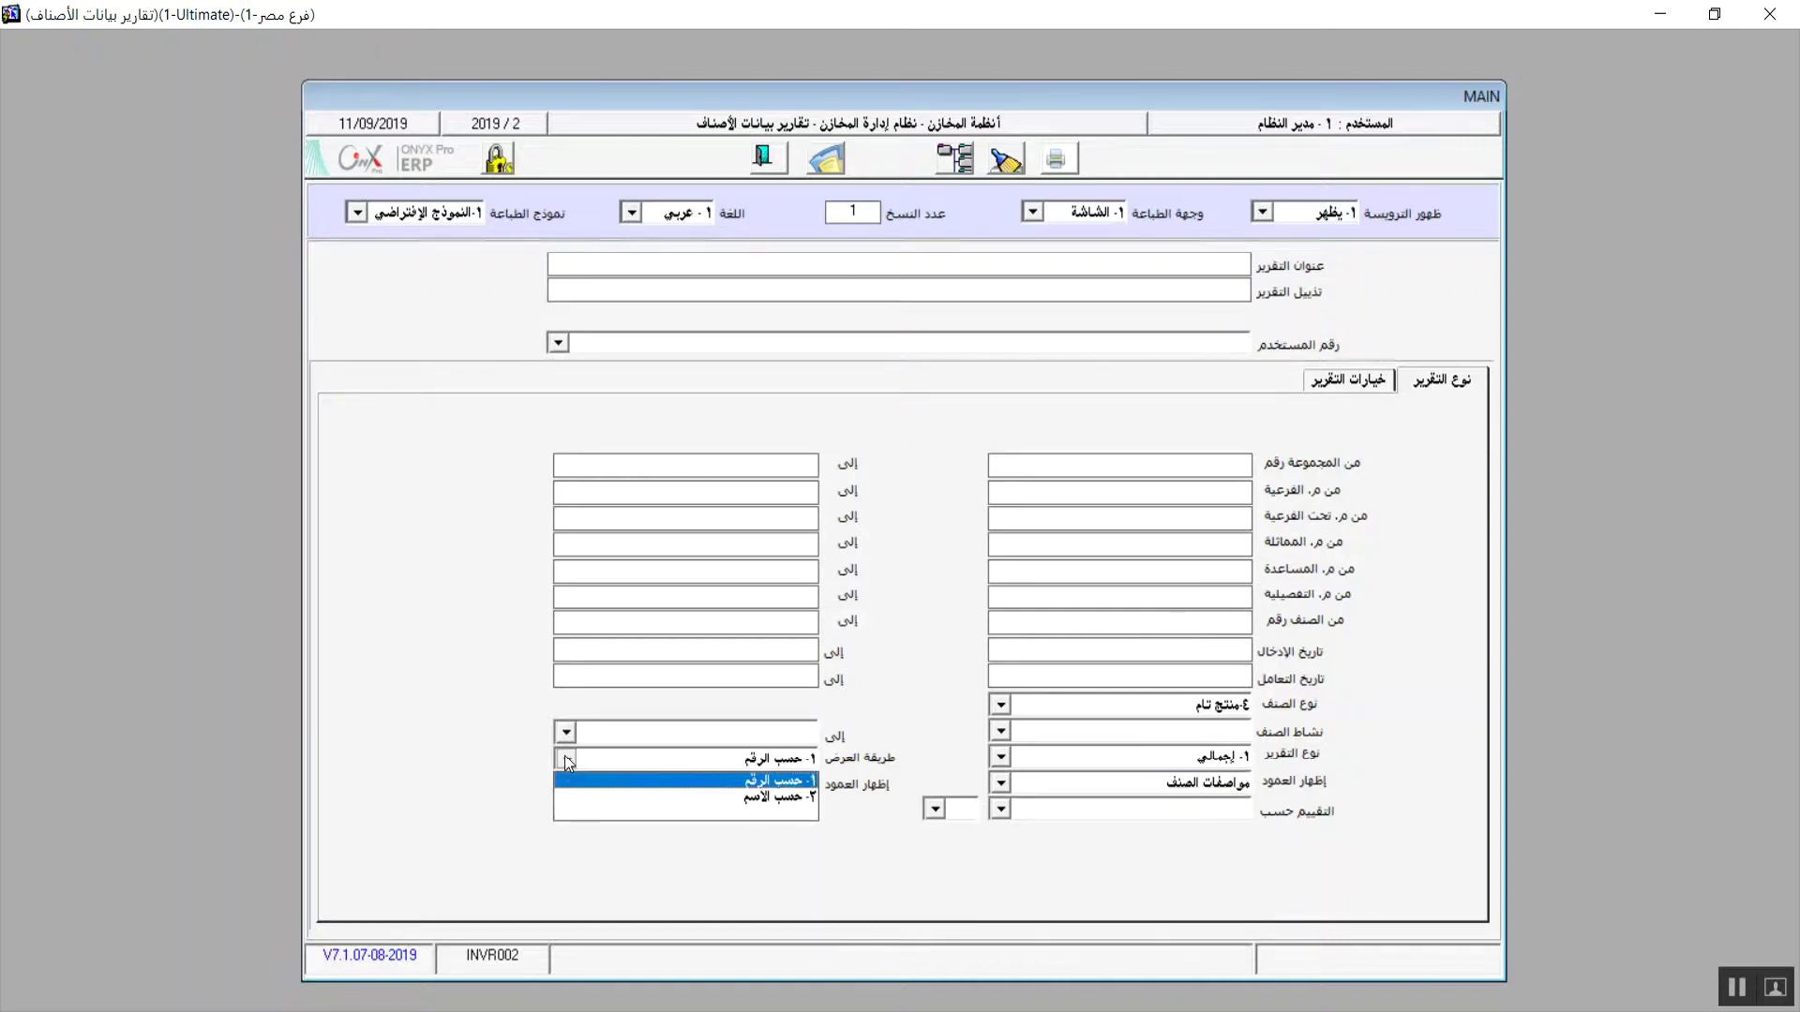
{"action": "left_click", "coordinate": [752, 779]}
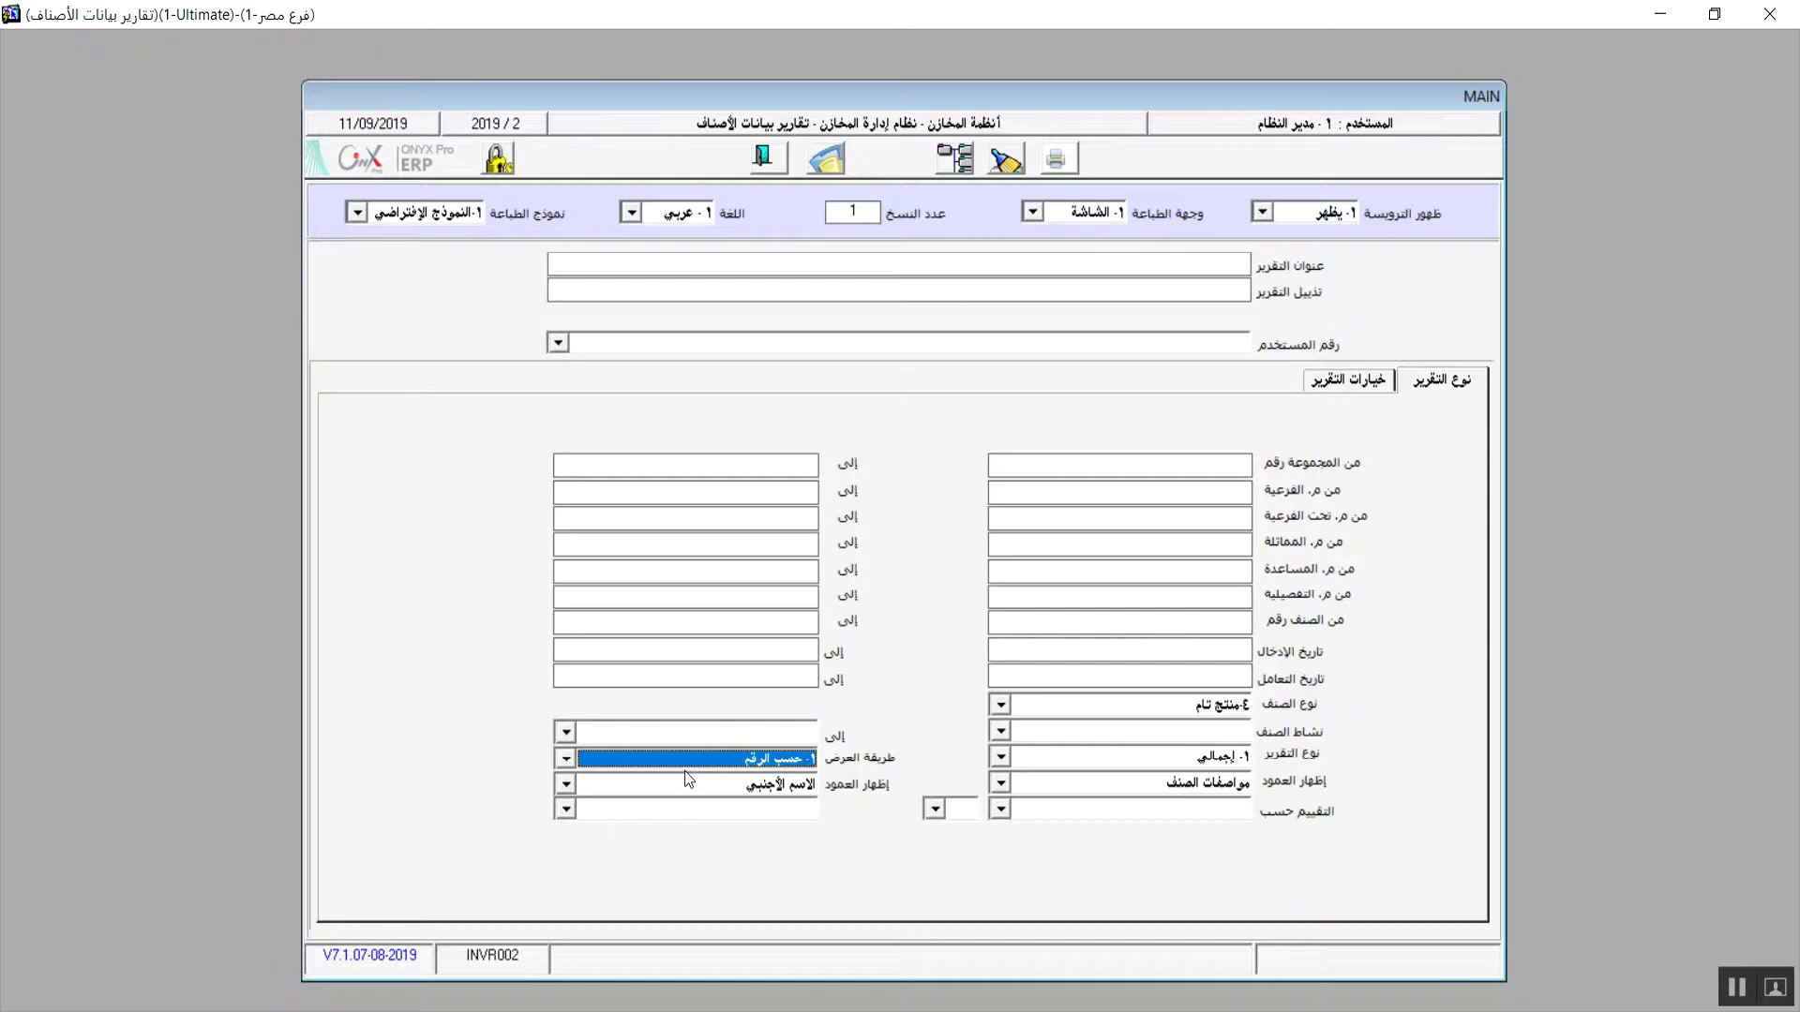
{"action": "left_click", "coordinate": [567, 785]}
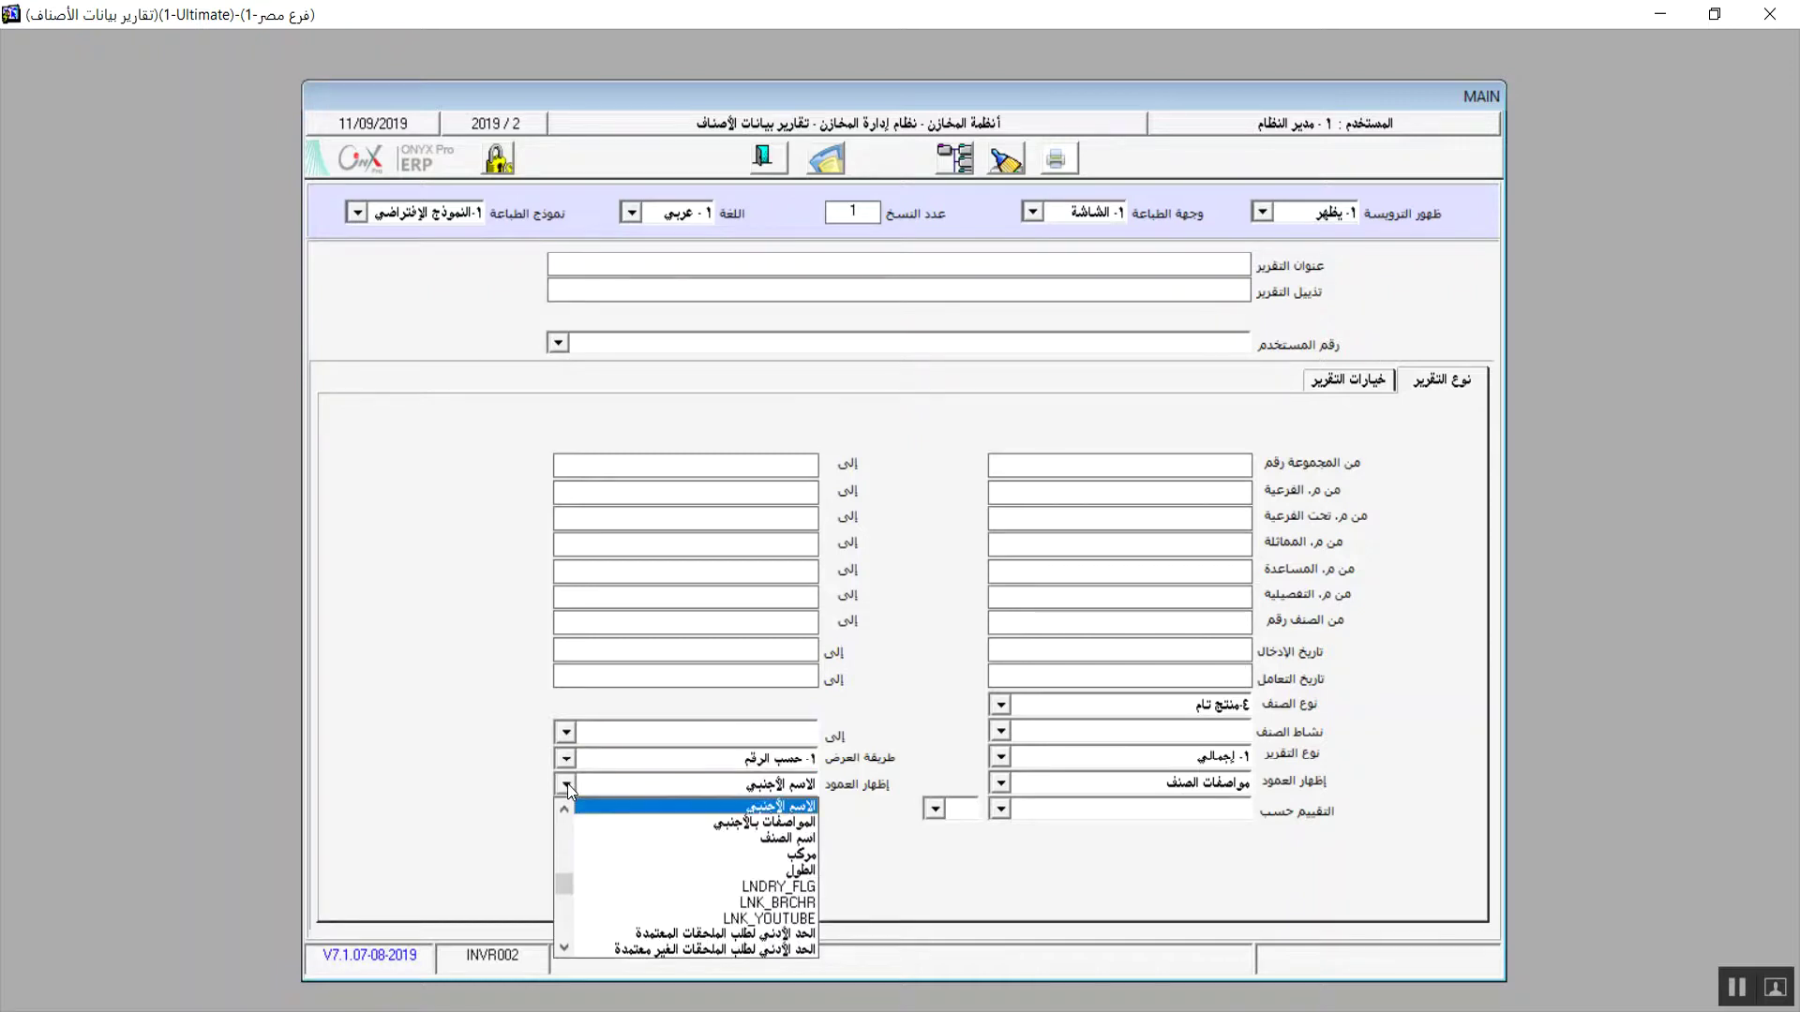
{"action": "left_click_drag", "start_coordinate": [559, 885], "coordinate": [572, 818]}
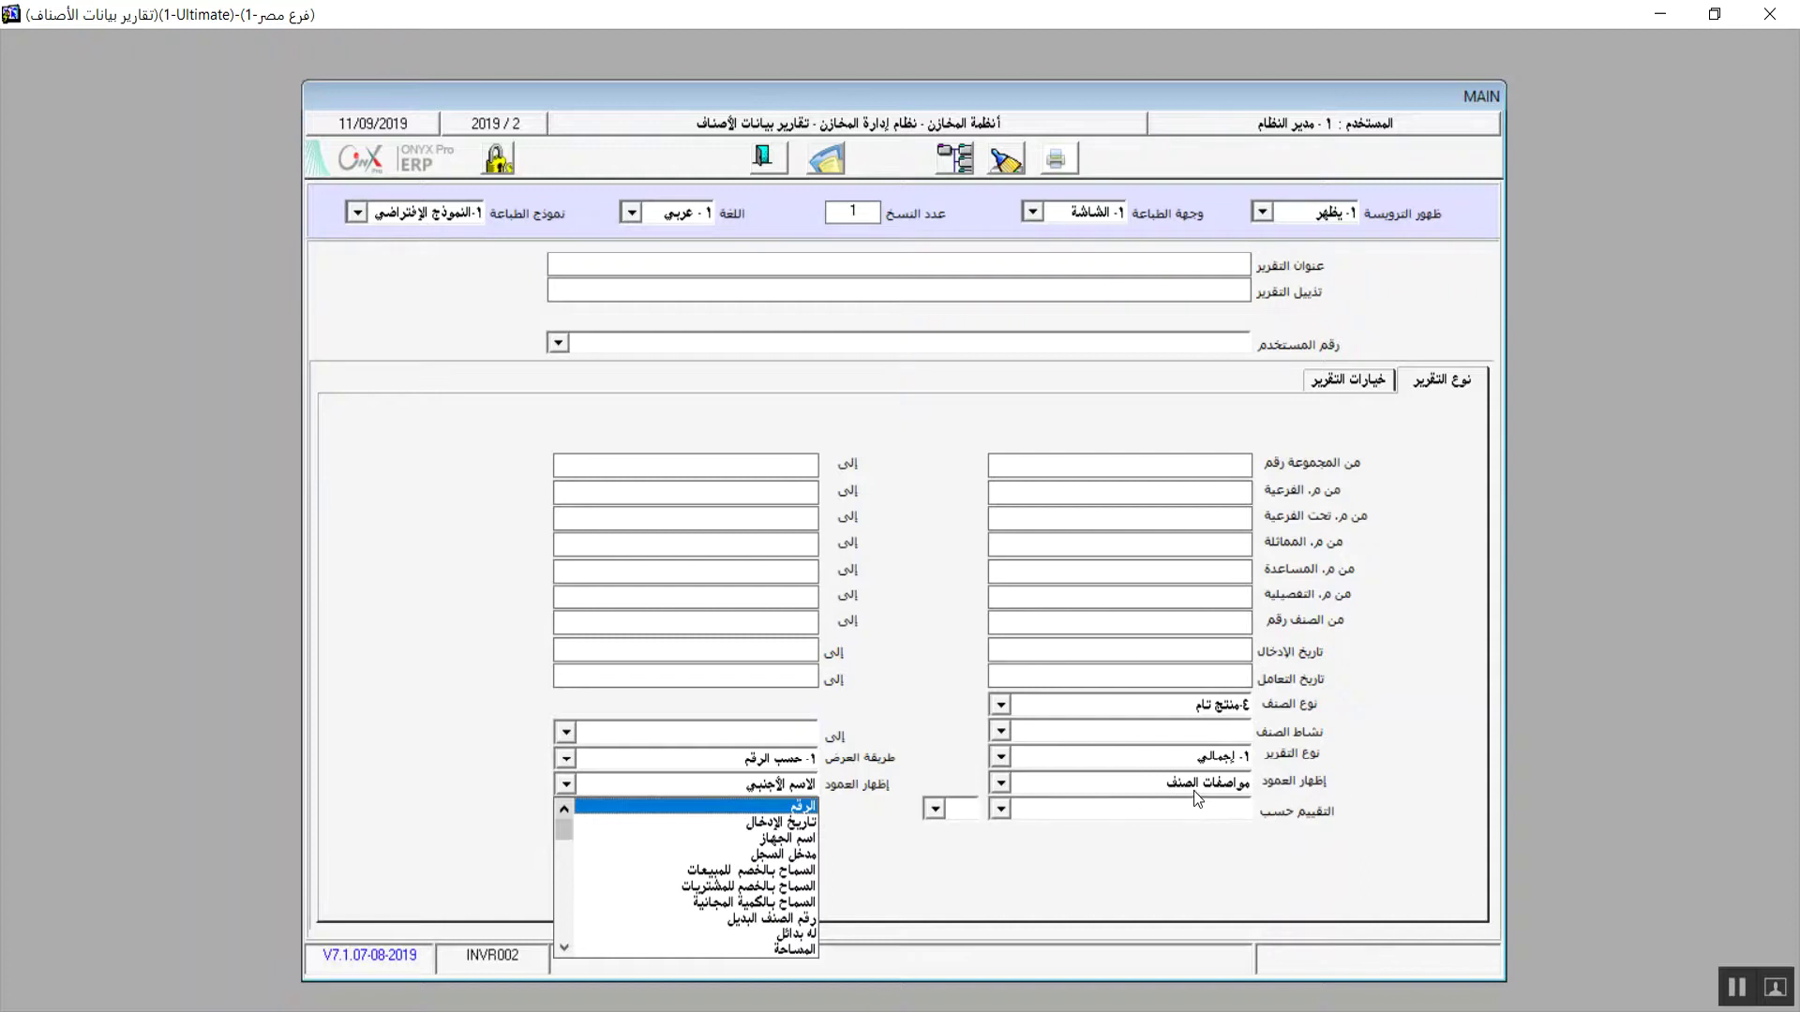
{"action": "left_click", "coordinate": [855, 861]}
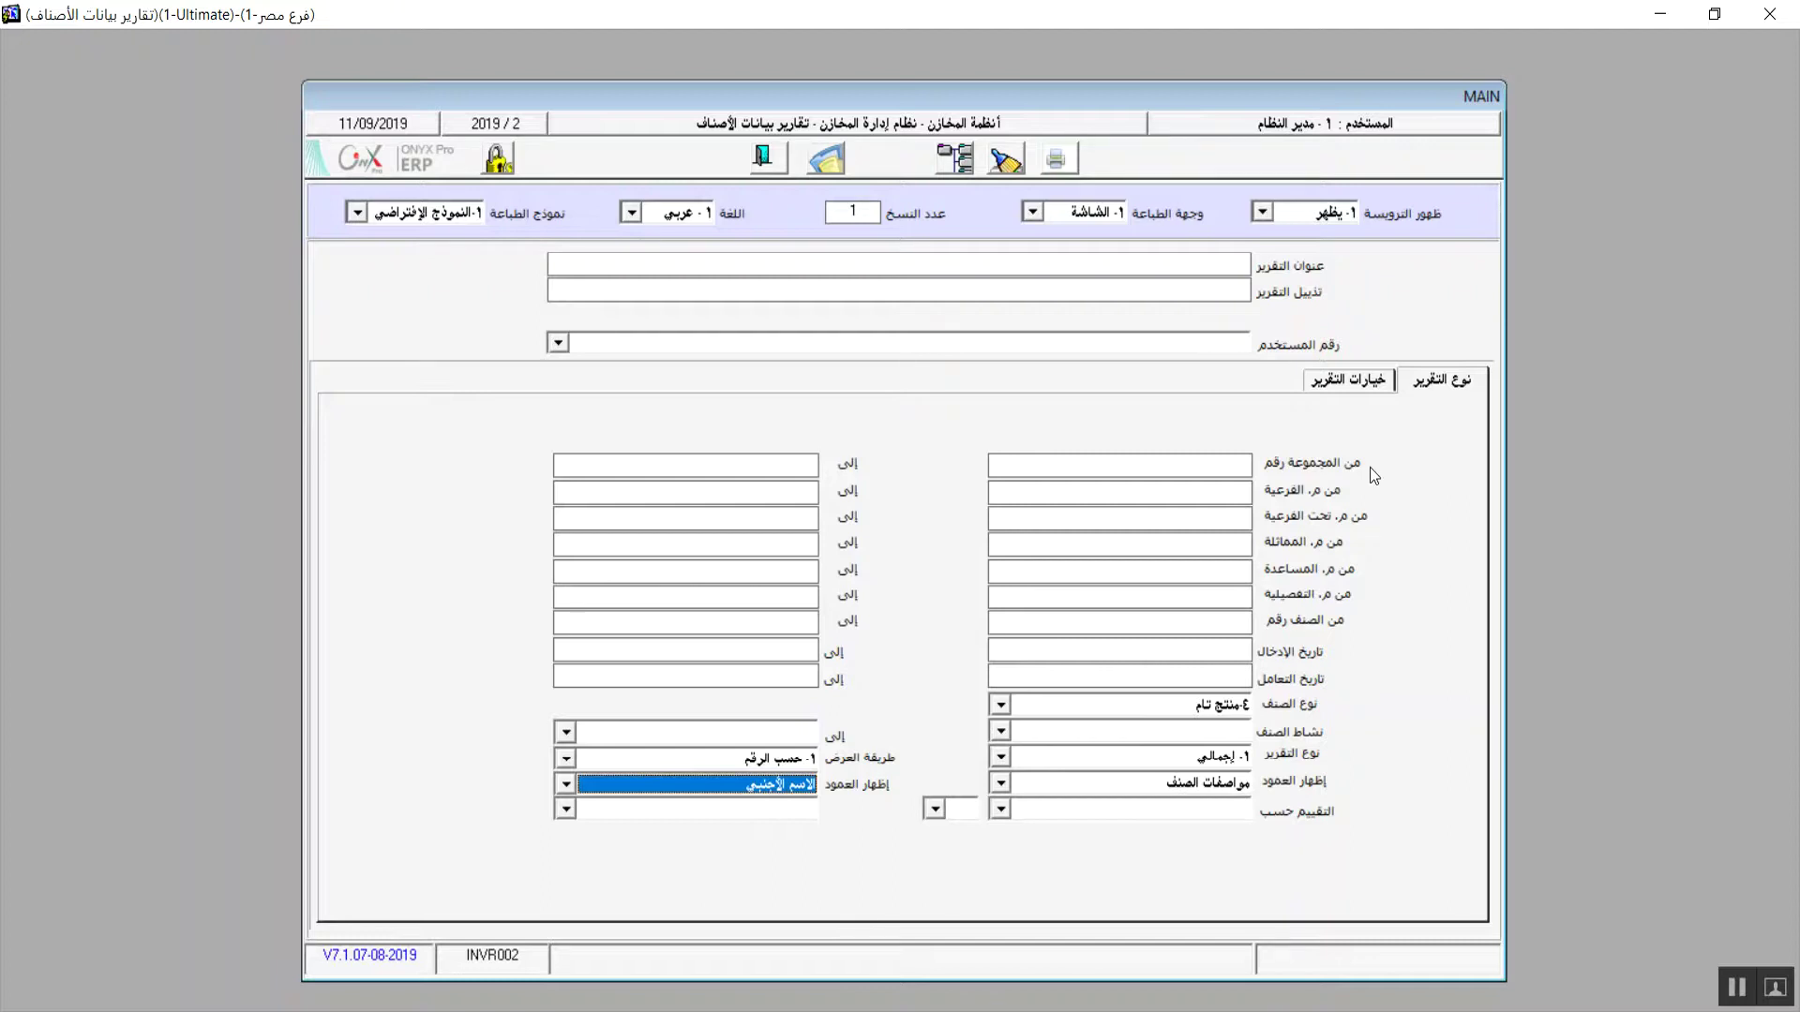
In the report options (خيارات التقرير), enable reserved items (الأصناف المحجوزة), view the item report's preview and close it.
{"action": "left_click", "coordinate": [1354, 382]}
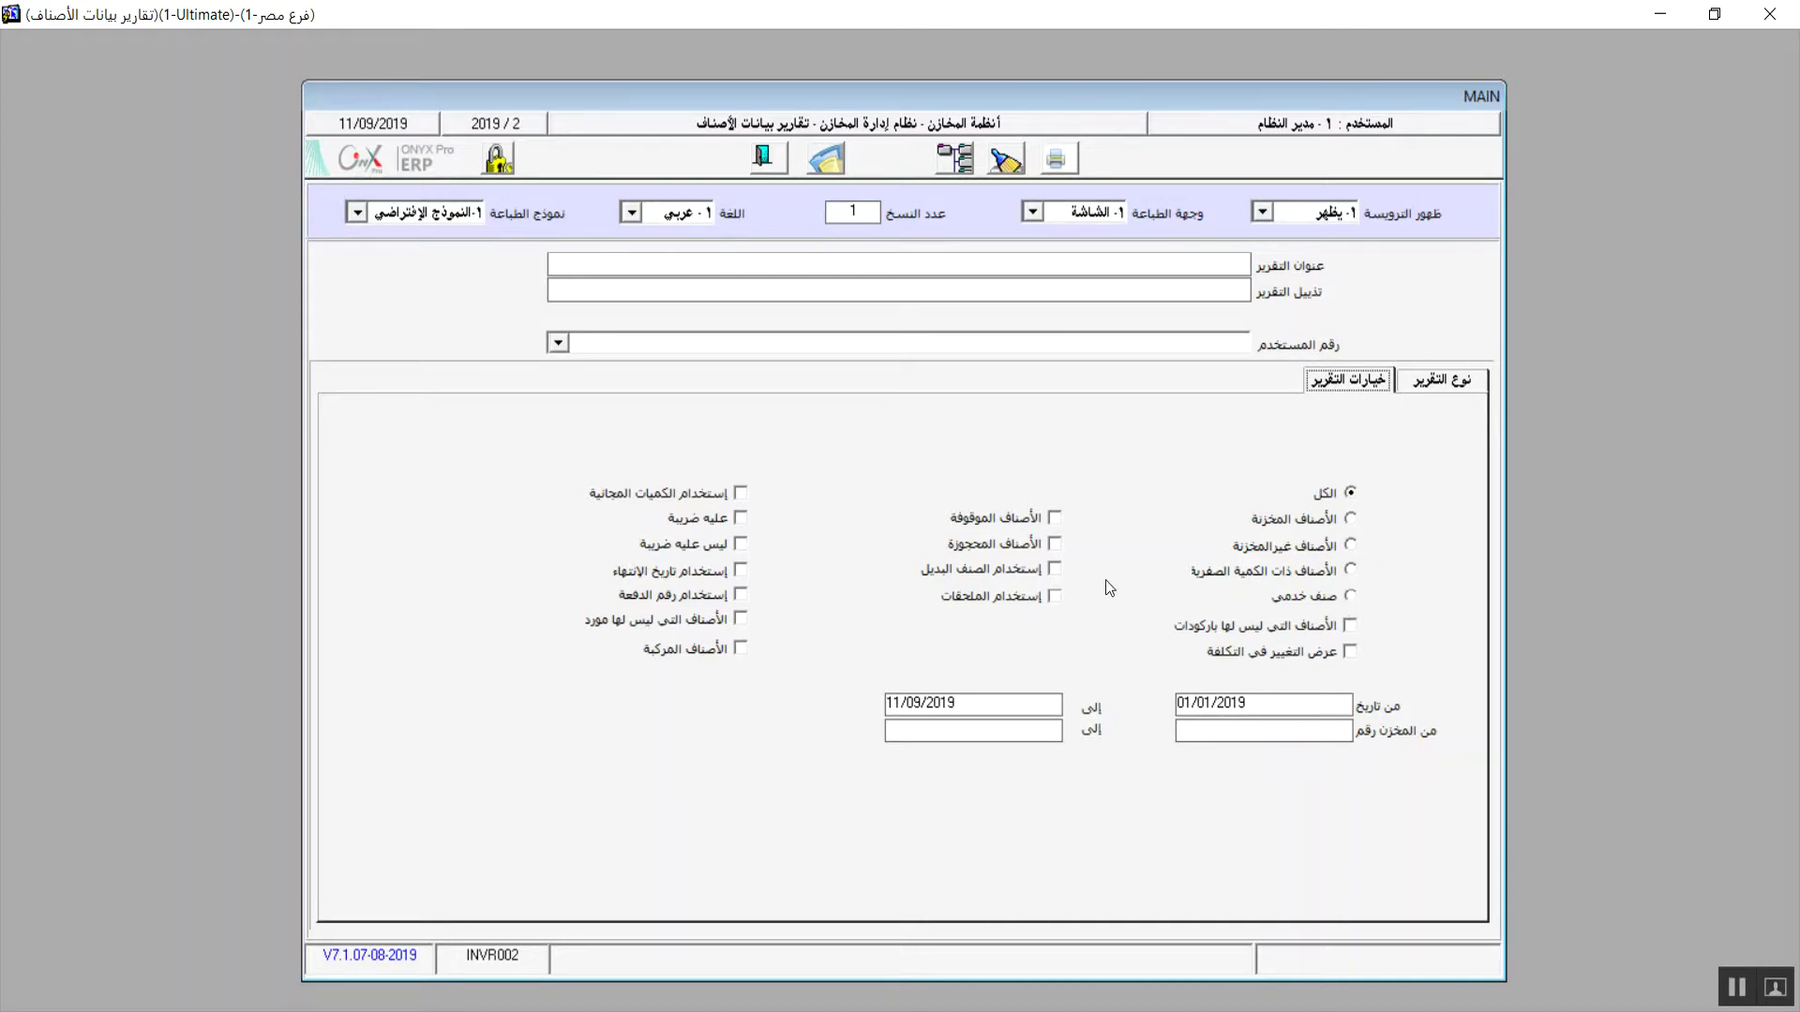
{"action": "left_click", "coordinate": [1054, 544]}
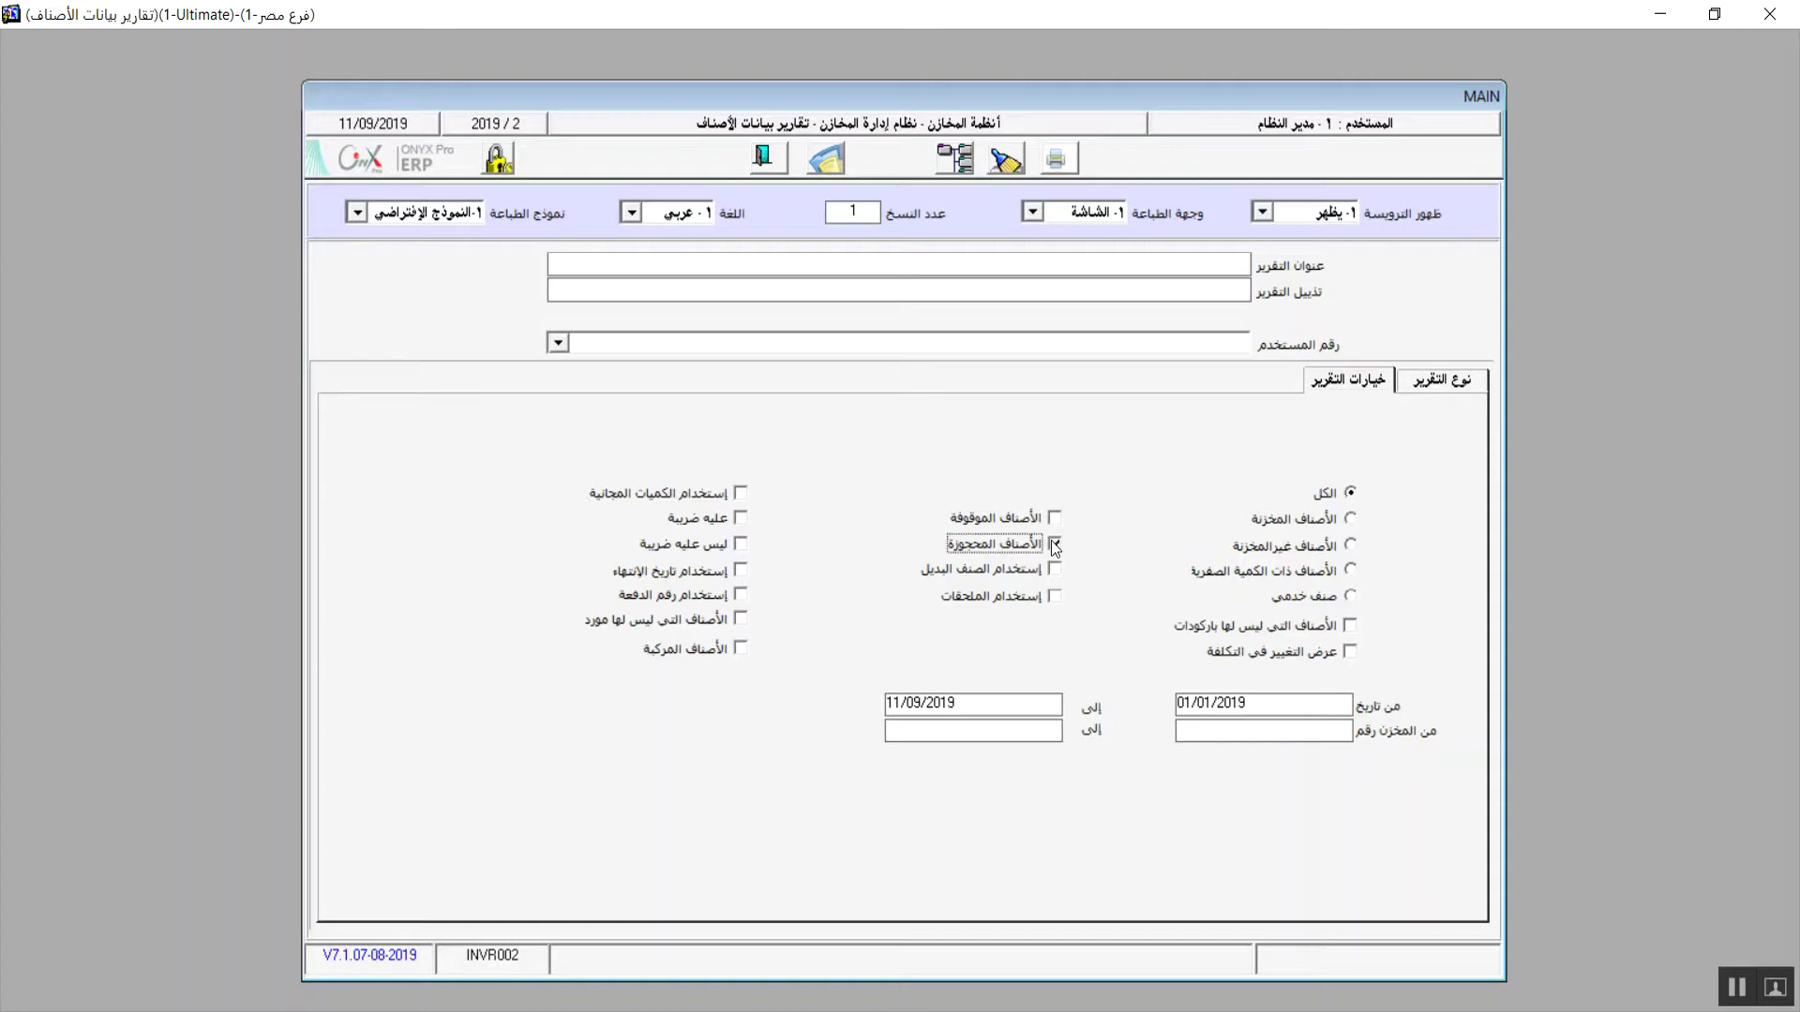
{"action": "left_click", "coordinate": [1351, 495]}
{"action": "left_click", "coordinate": [1238, 729]}
{"action": "left_click", "coordinate": [1051, 148]}
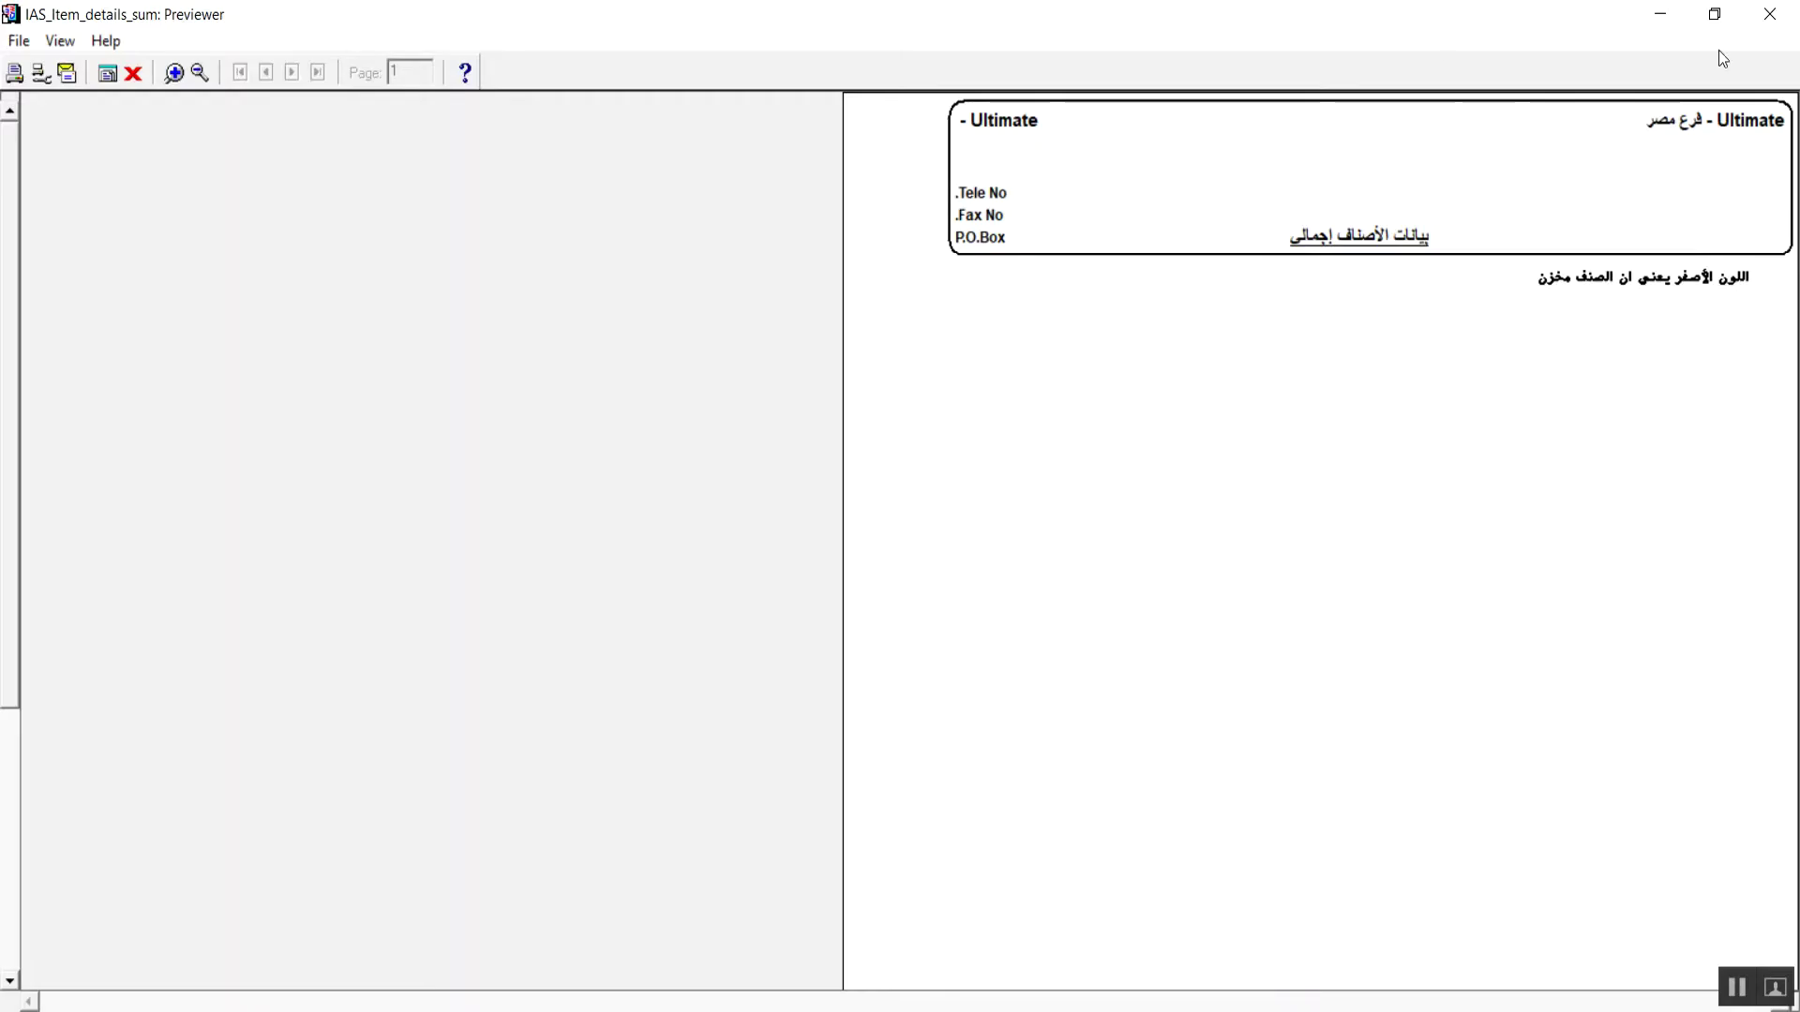
{"action": "left_click", "coordinate": [1779, 15]}
Disable الأصناف المحجوزة, preview the item report for stocked items (الأصناف المخزنة), and close the preview.
{"action": "left_click", "coordinate": [1054, 540]}
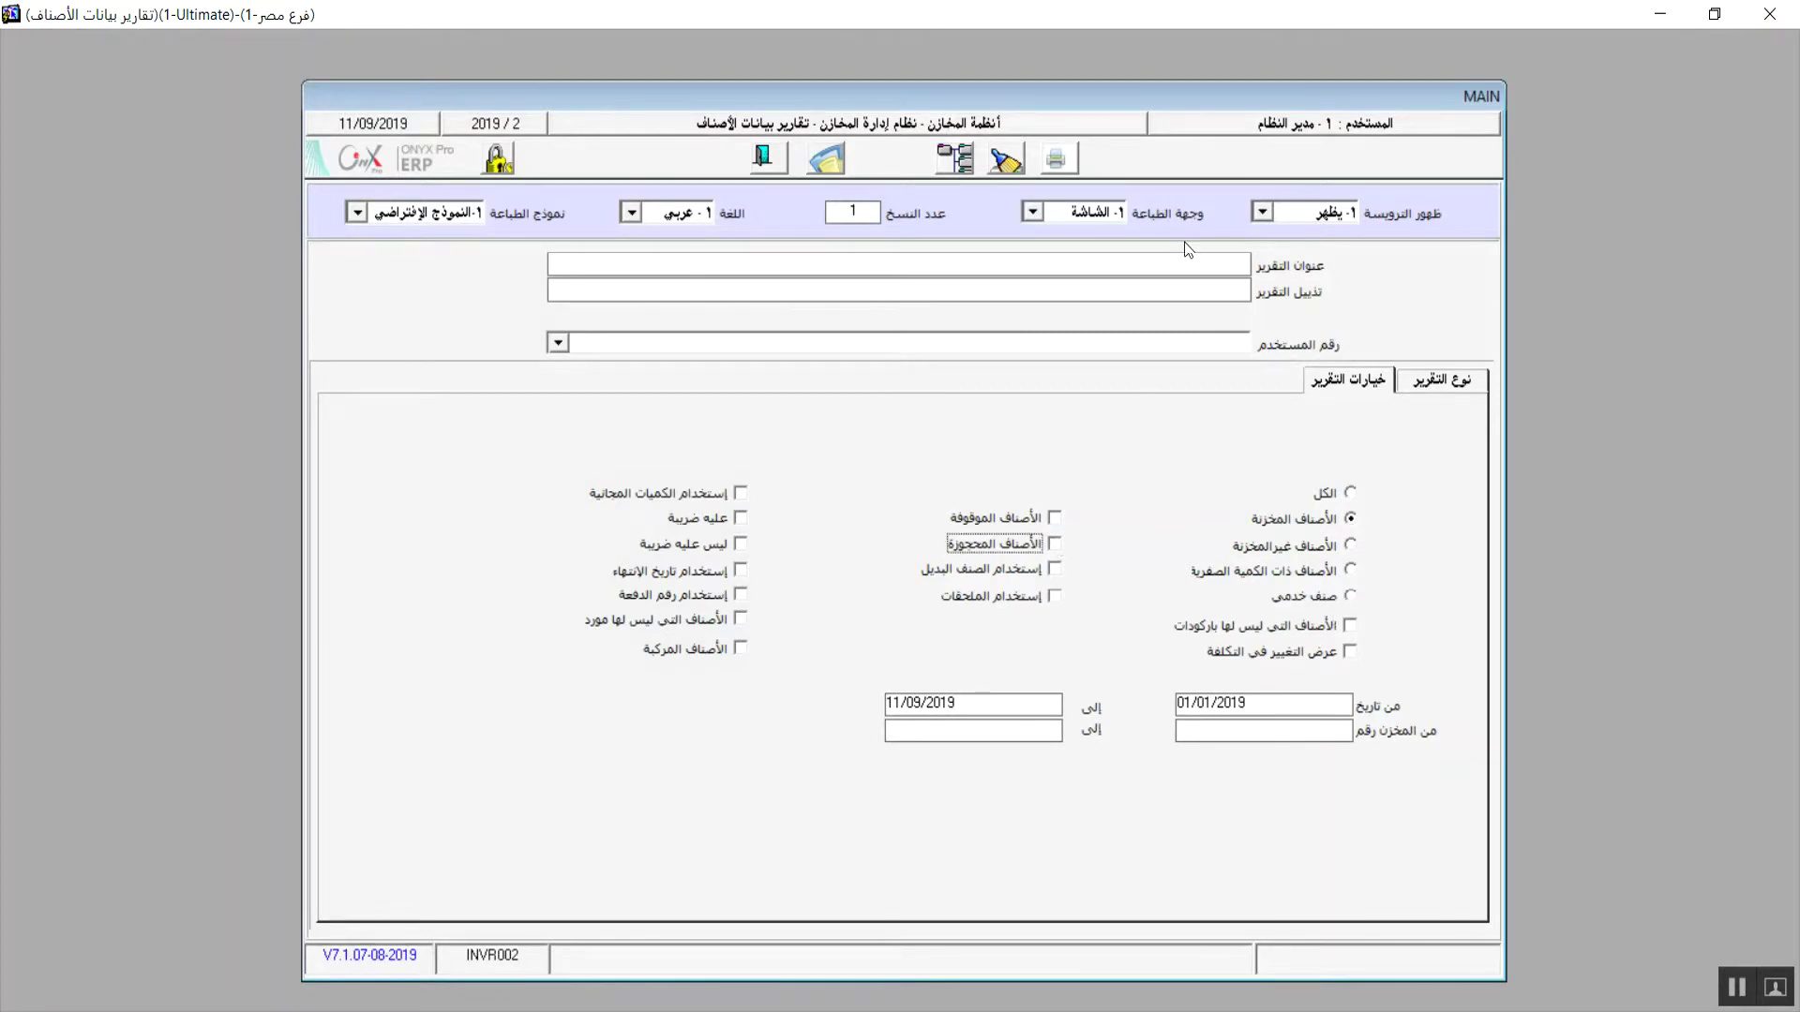
{"action": "left_click", "coordinate": [1067, 161]}
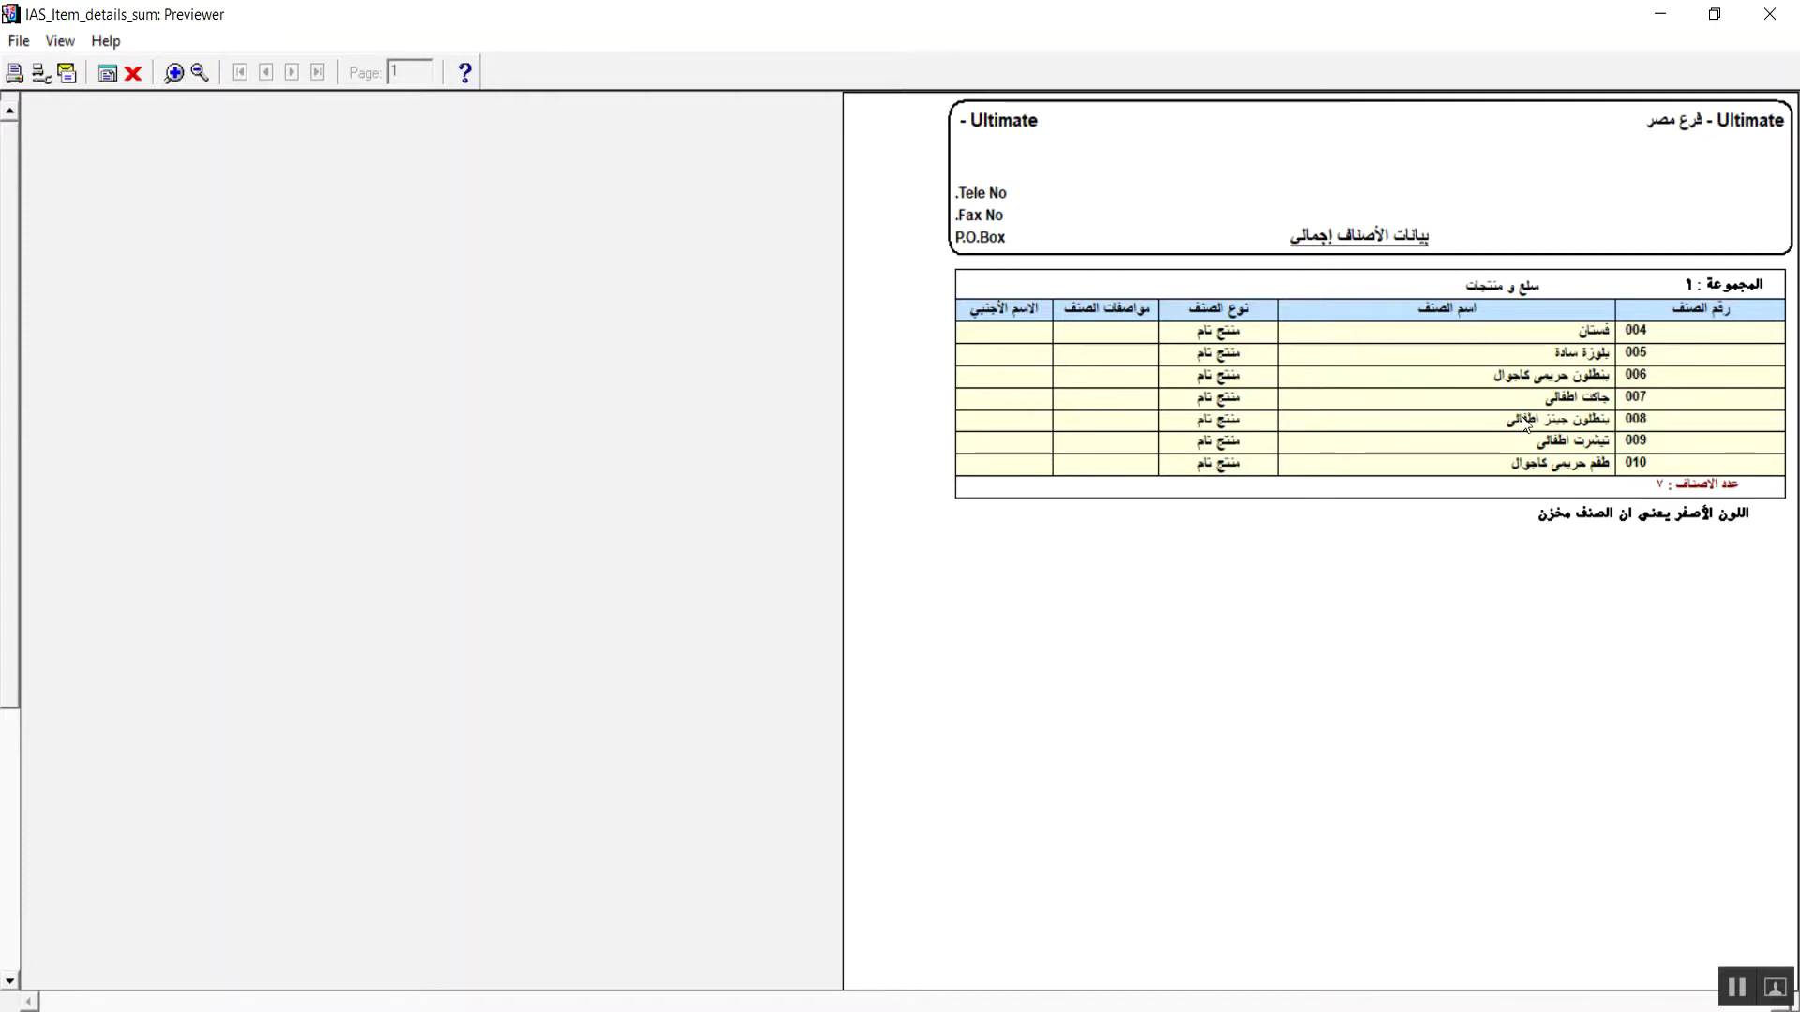
{"action": "left_click", "coordinate": [1769, 17]}
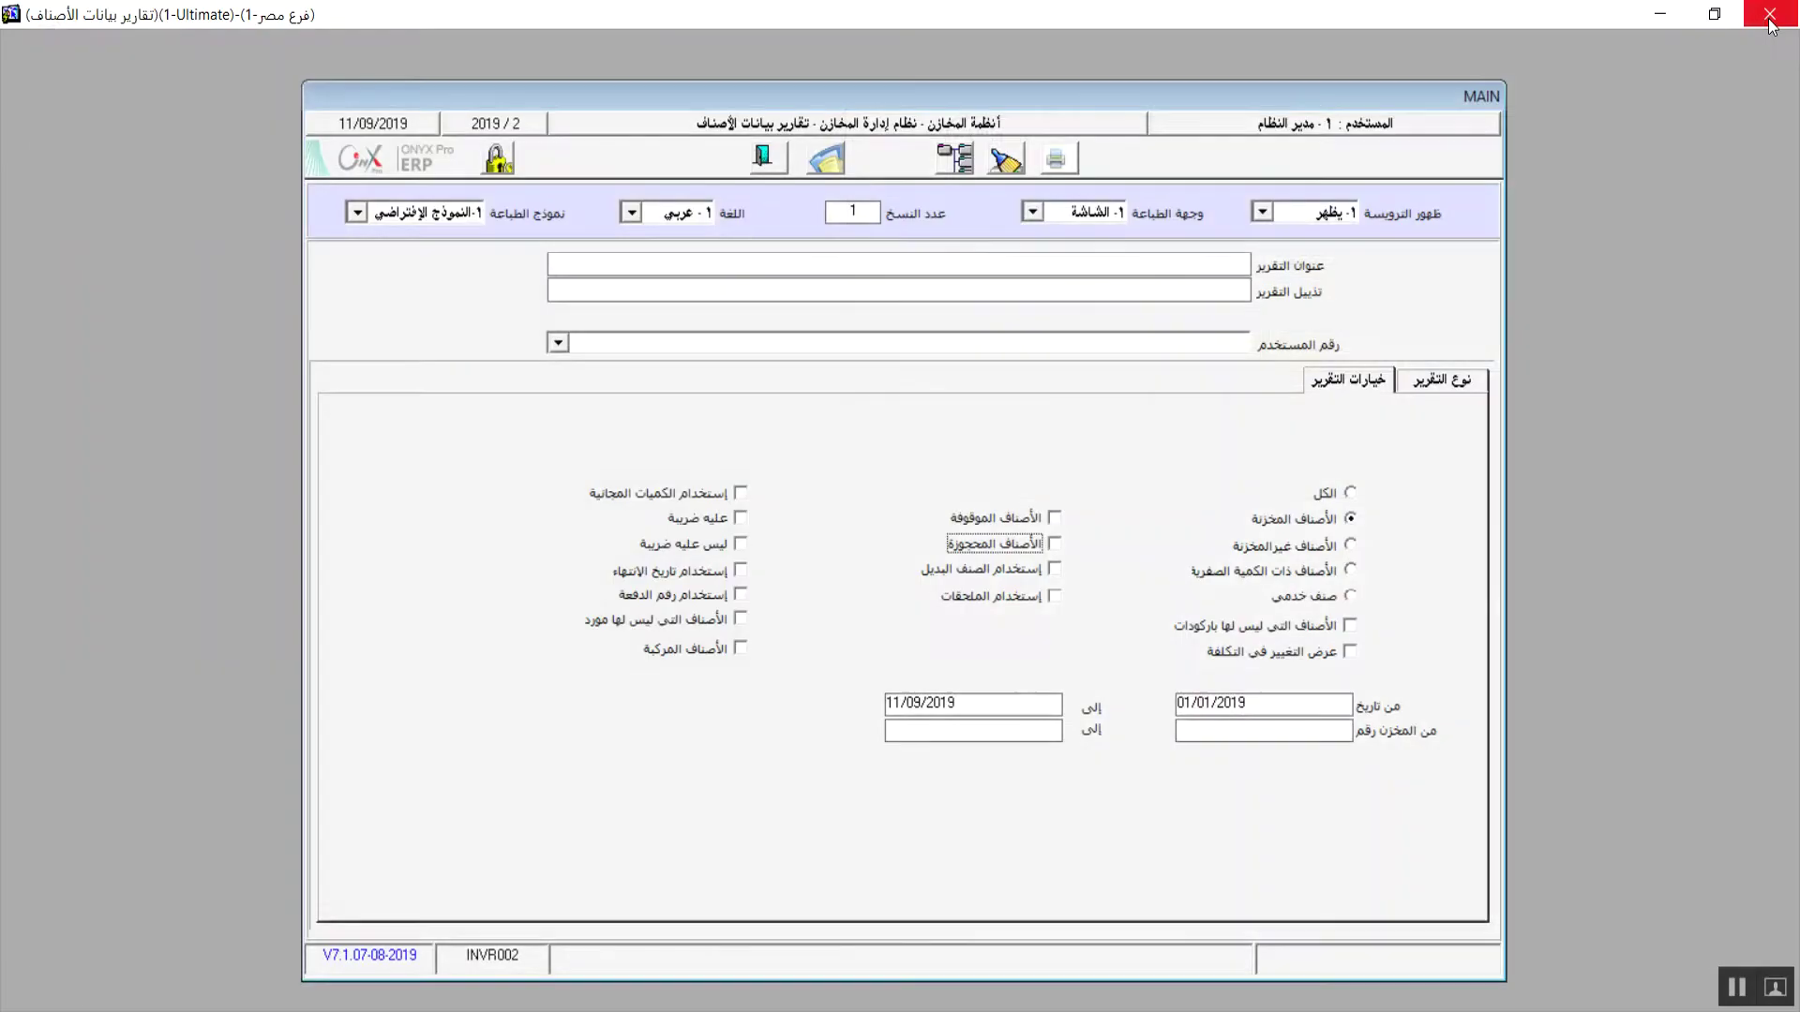
Switch the item filter to service items (صنف خدمي), view the report's preview and close it.
{"action": "left_click", "coordinate": [1351, 598]}
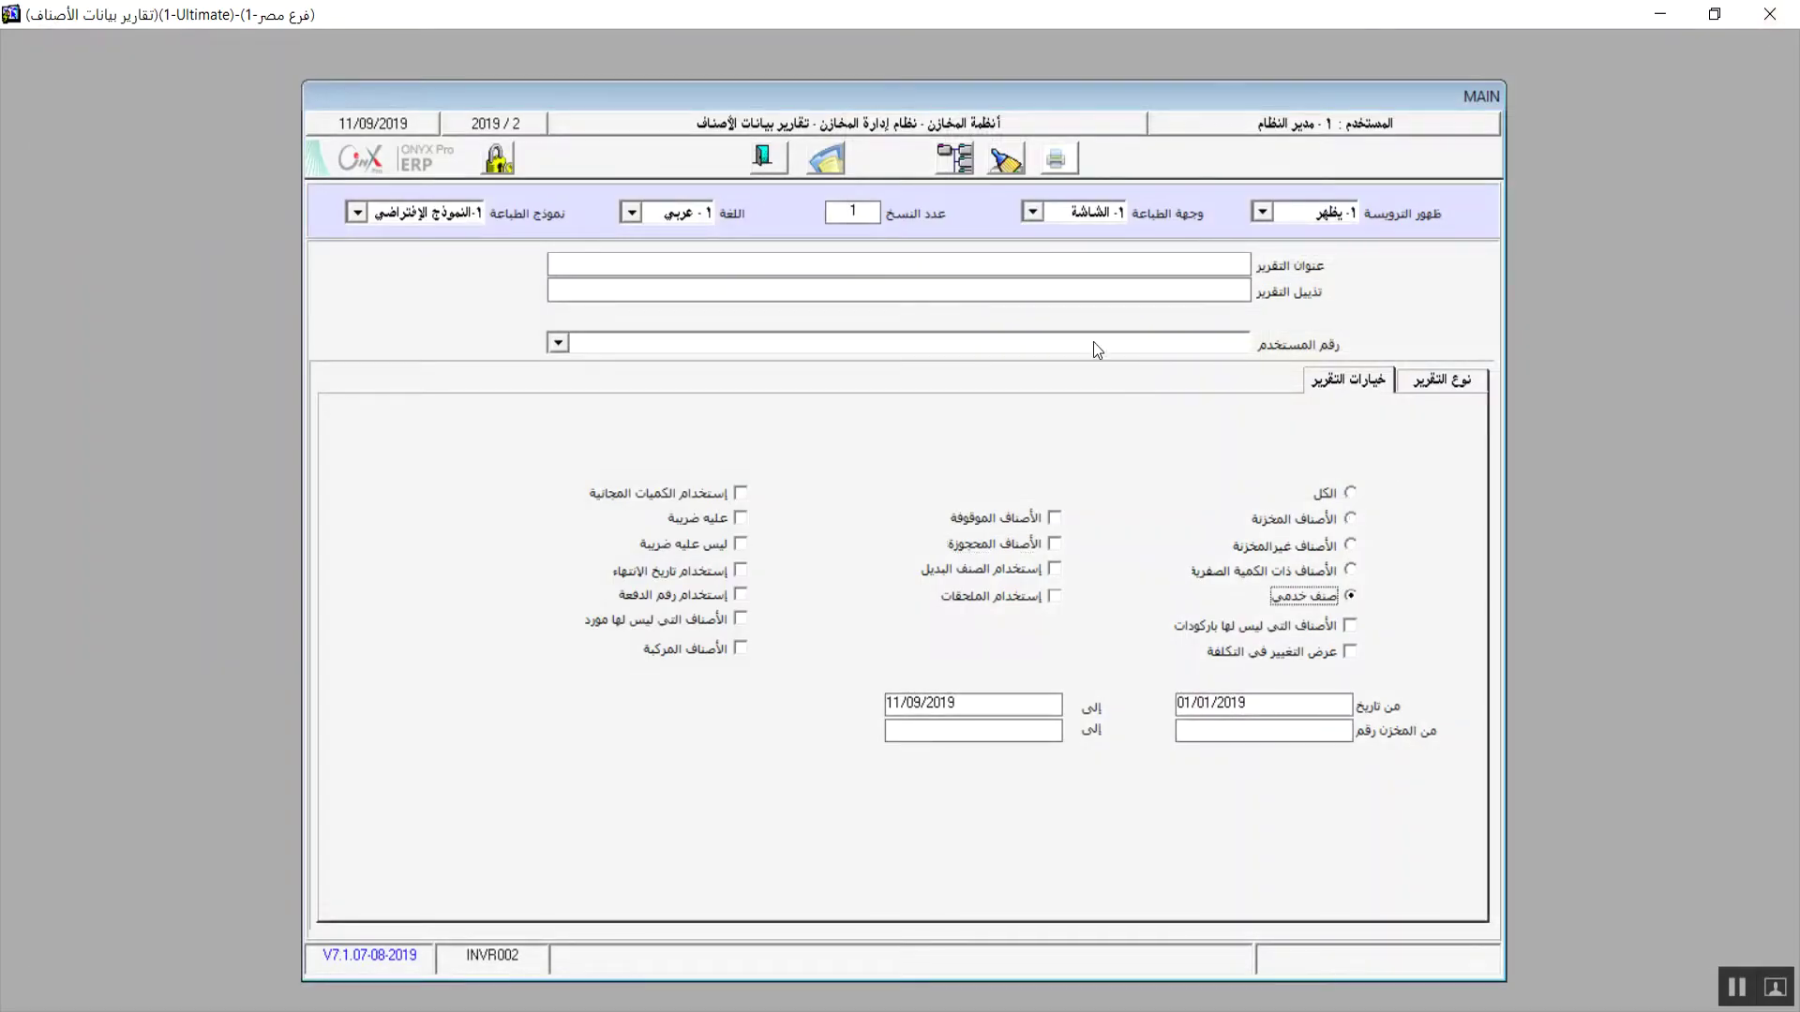
{"action": "left_click", "coordinate": [1055, 160]}
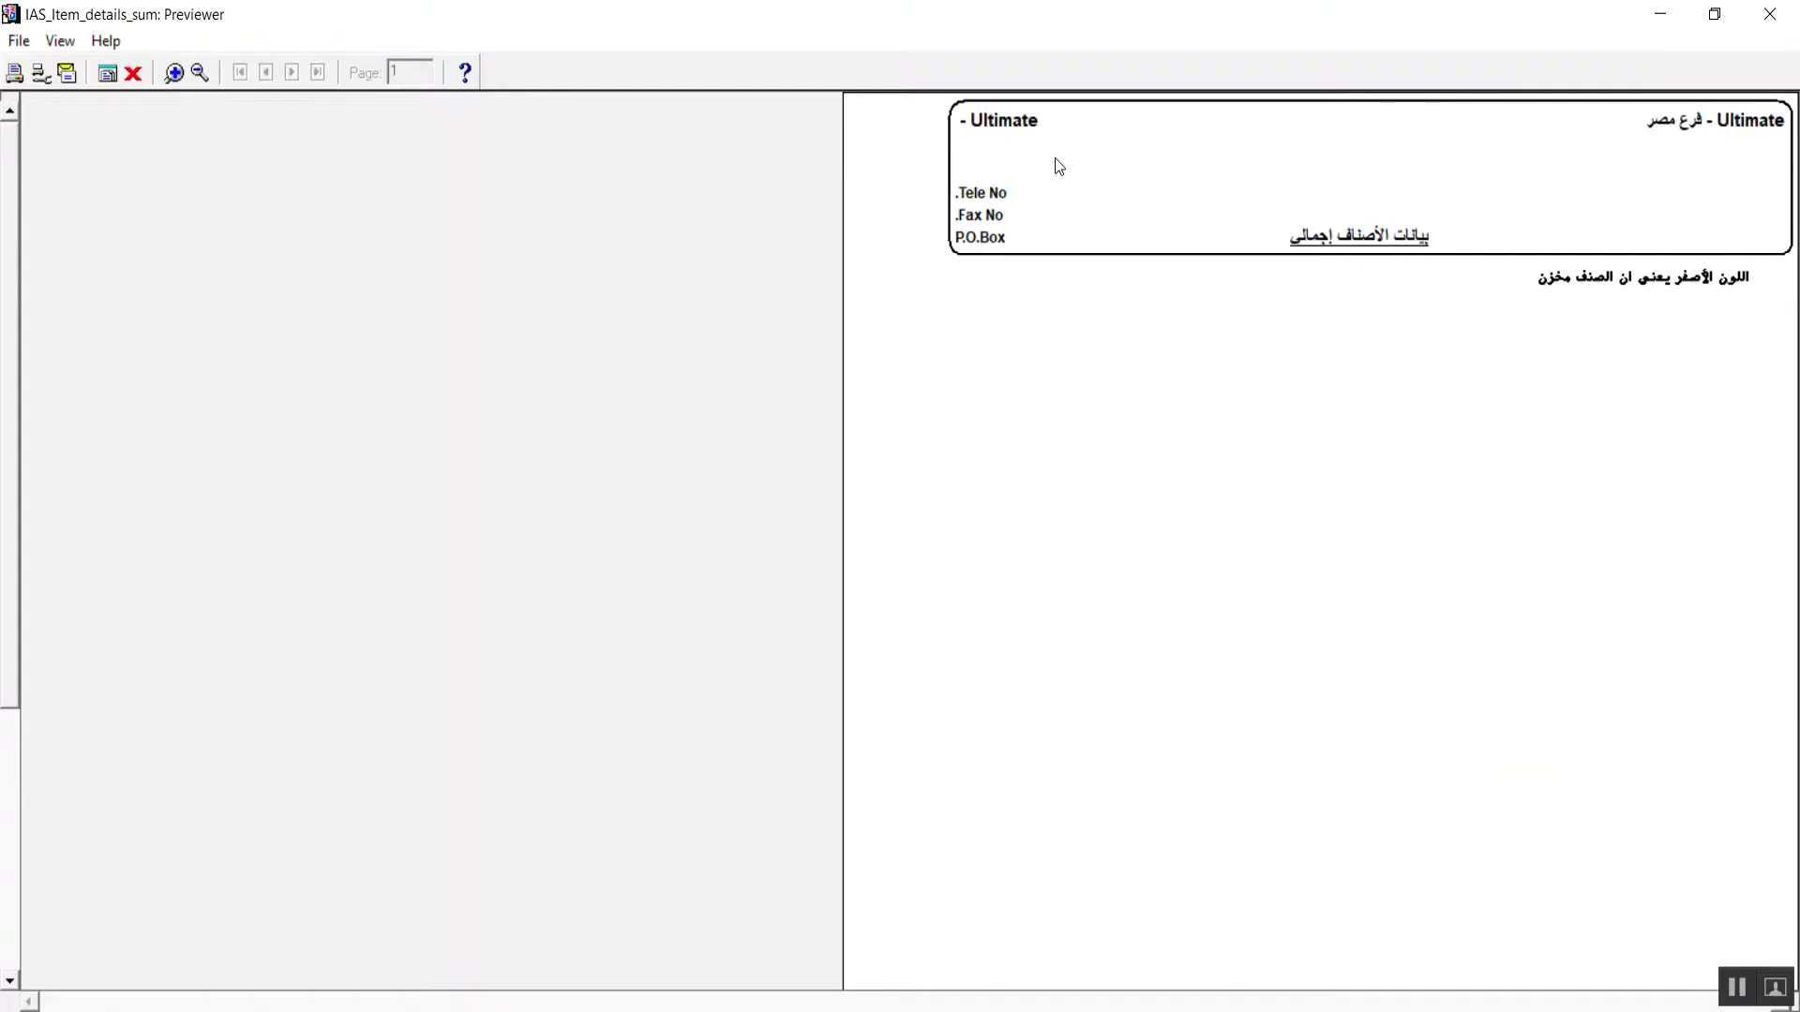
{"action": "left_click", "coordinate": [1769, 13]}
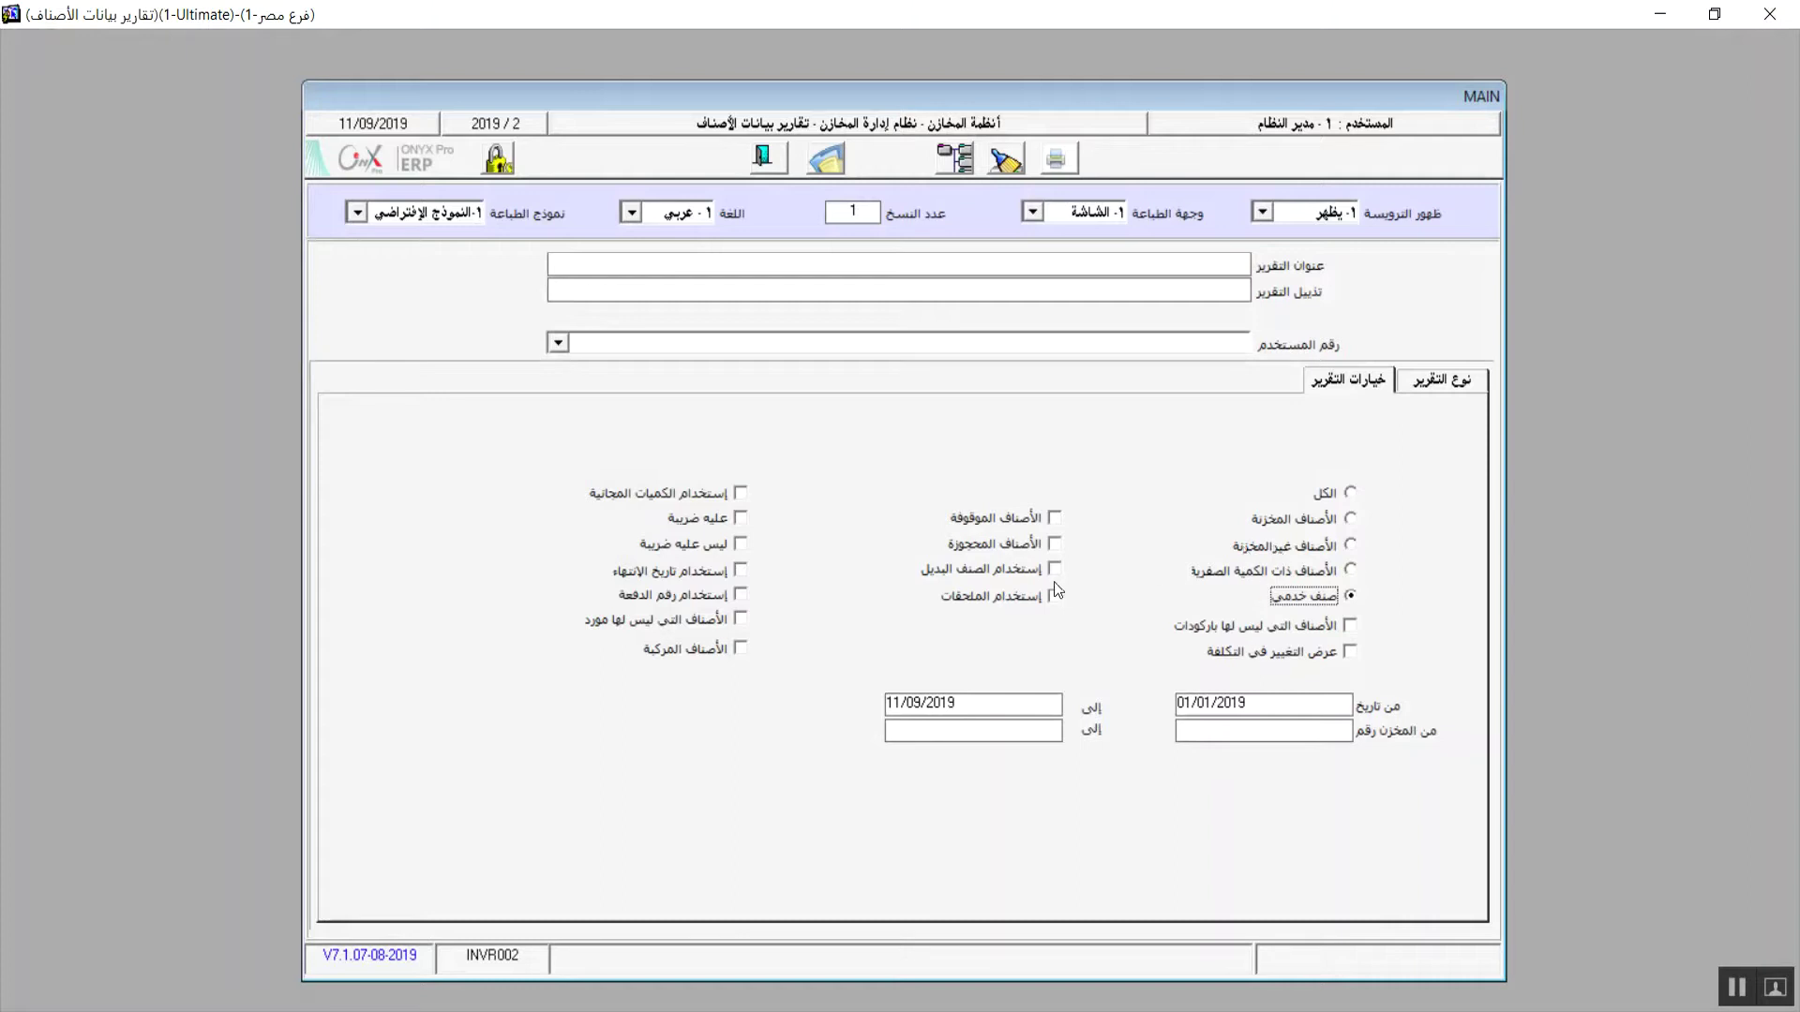
Enable composite items (الأصناف المركبة) with the stocked items filter (الأصناف المخزنة), and view the report's preview twice, closing it each time.
{"action": "left_click", "coordinate": [740, 647]}
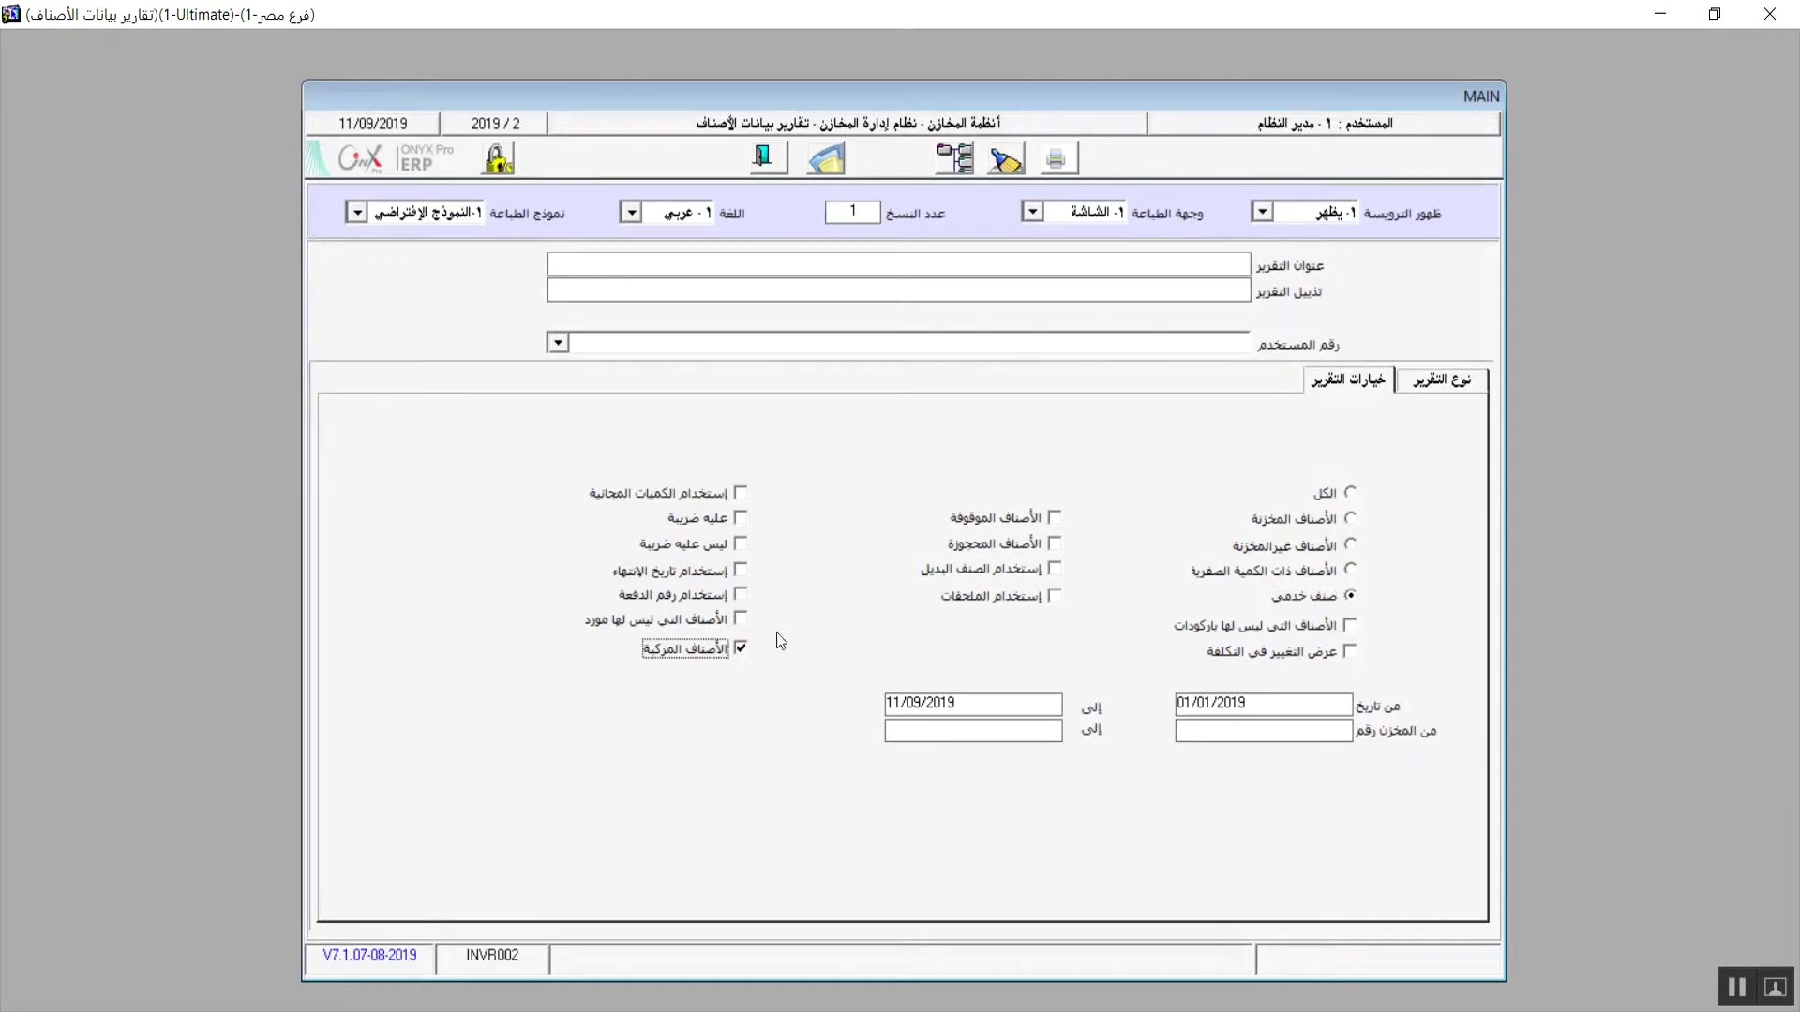
{"action": "left_click", "coordinate": [1348, 517]}
{"action": "left_click", "coordinate": [1053, 152]}
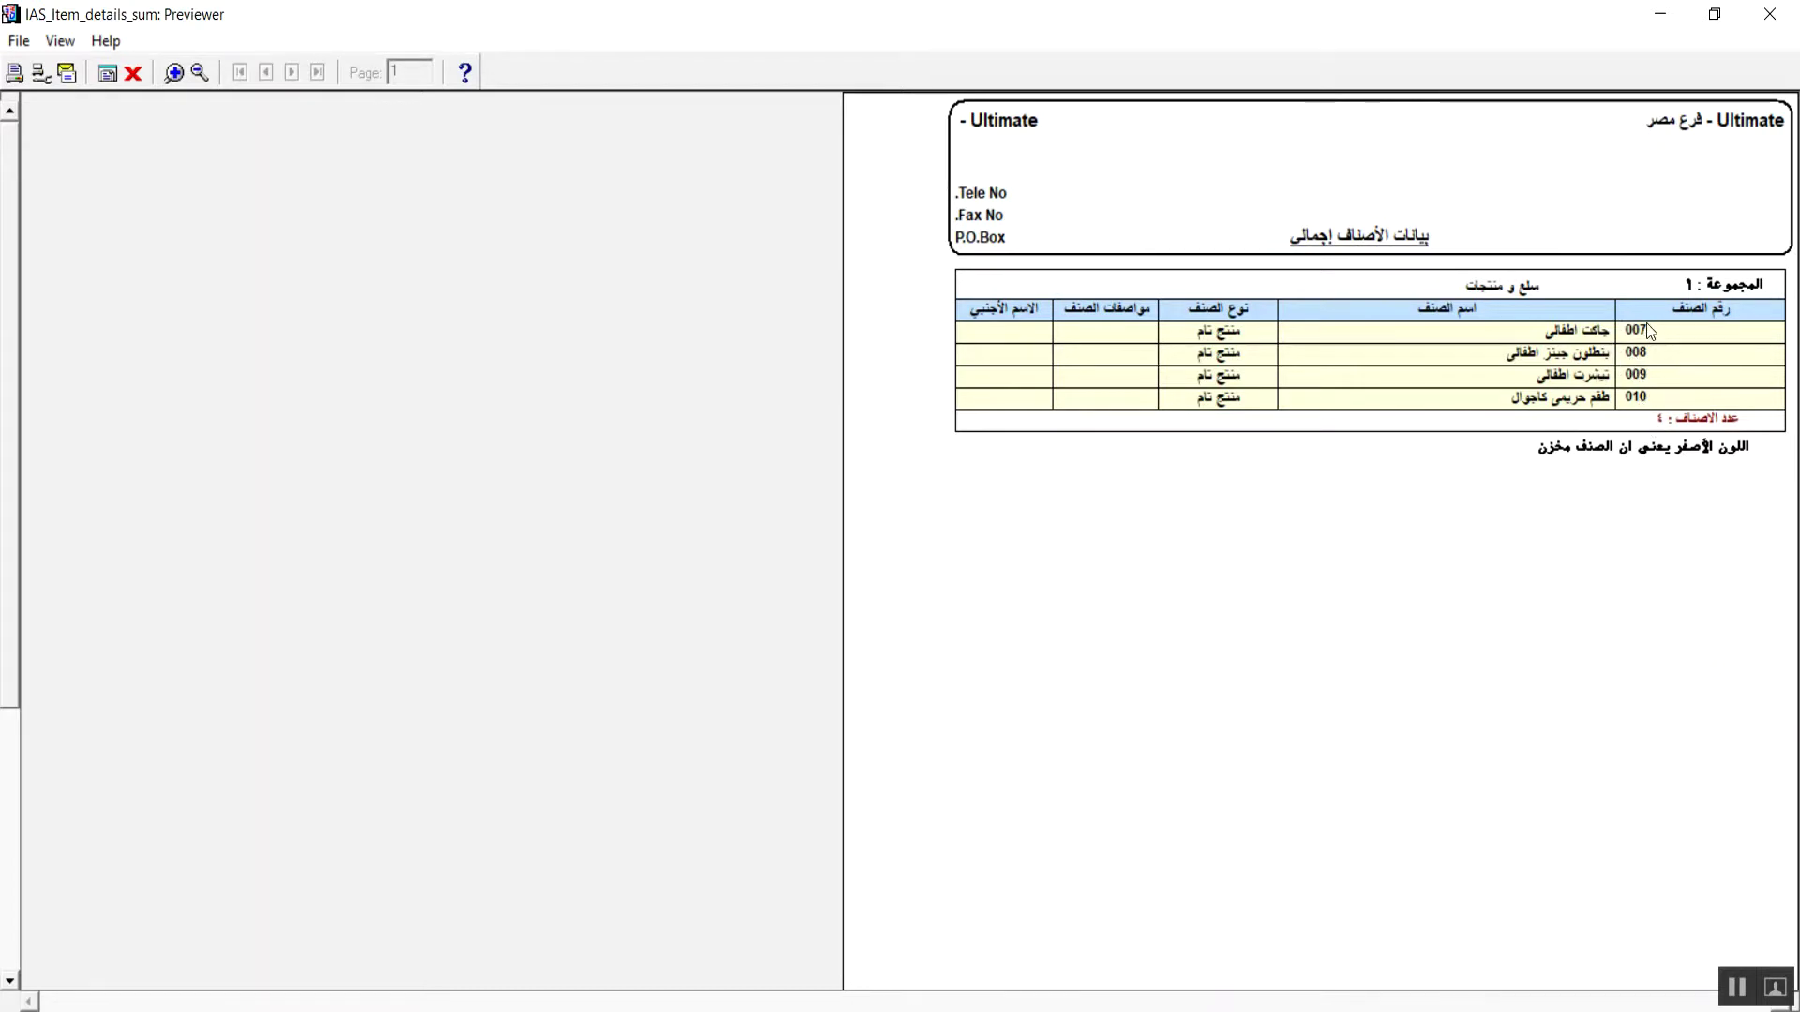
{"action": "left_click", "coordinate": [1772, 25]}
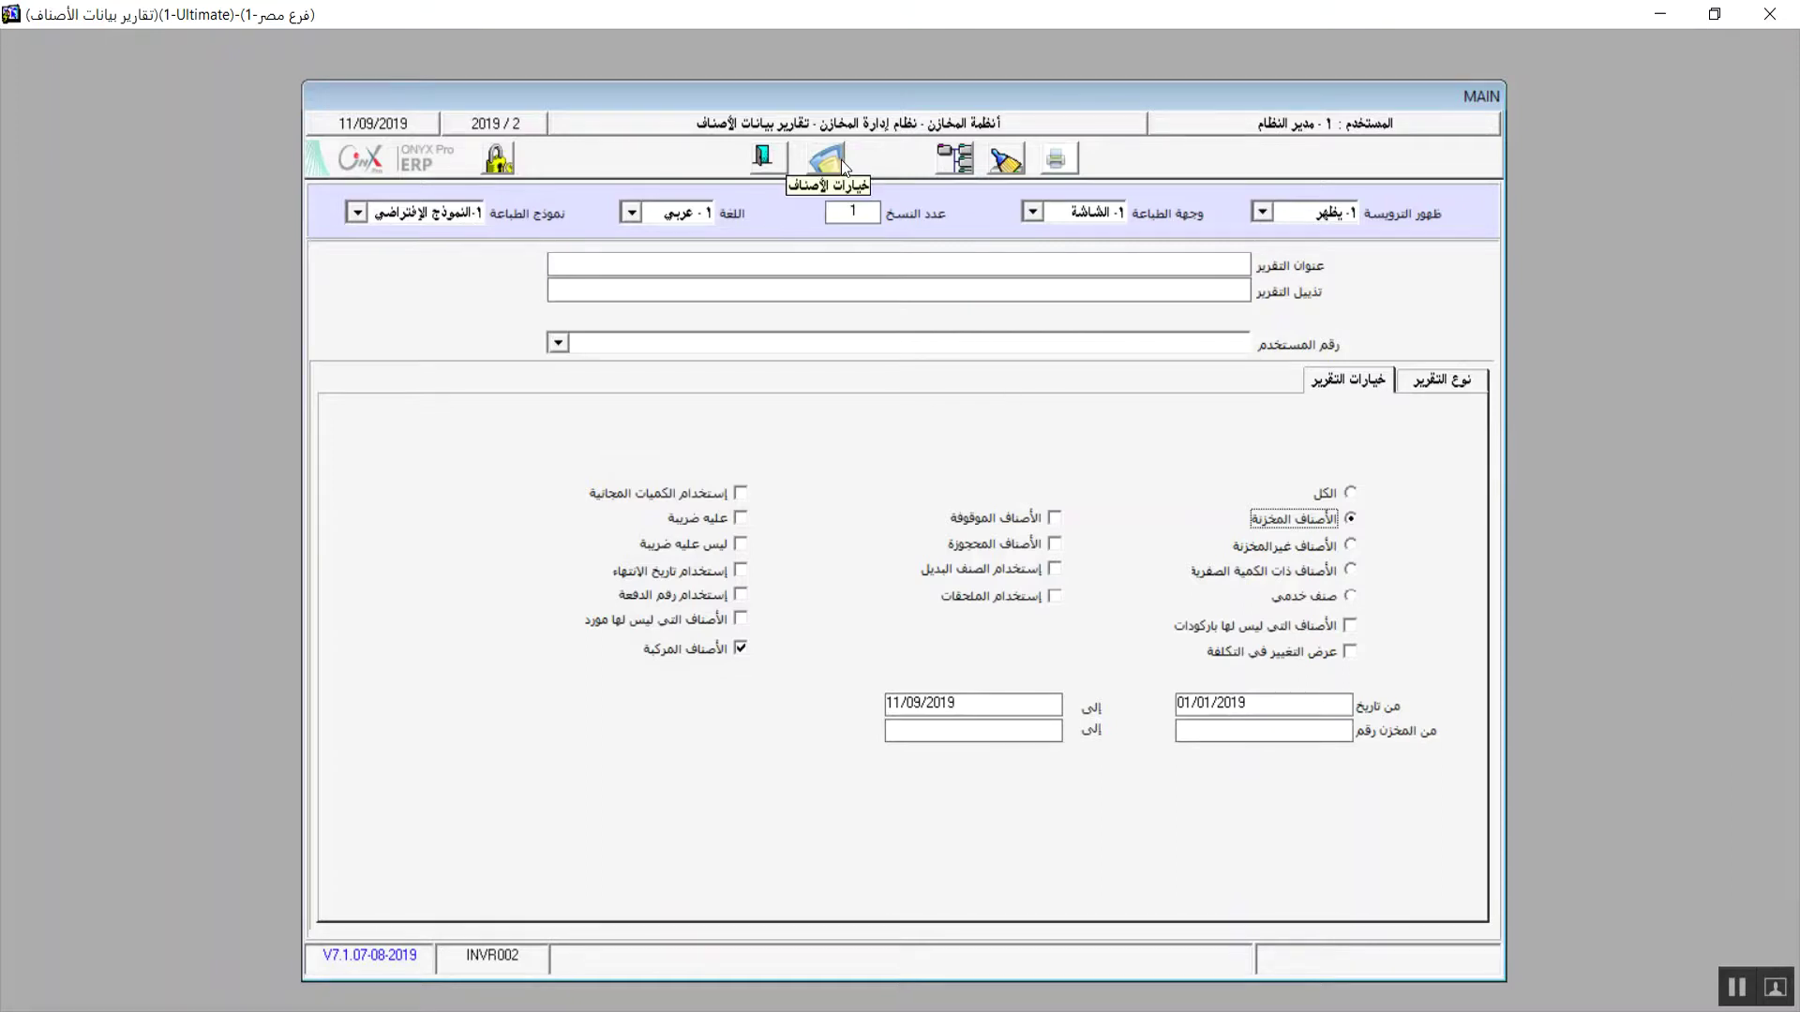
{"action": "left_click", "coordinate": [1050, 161]}
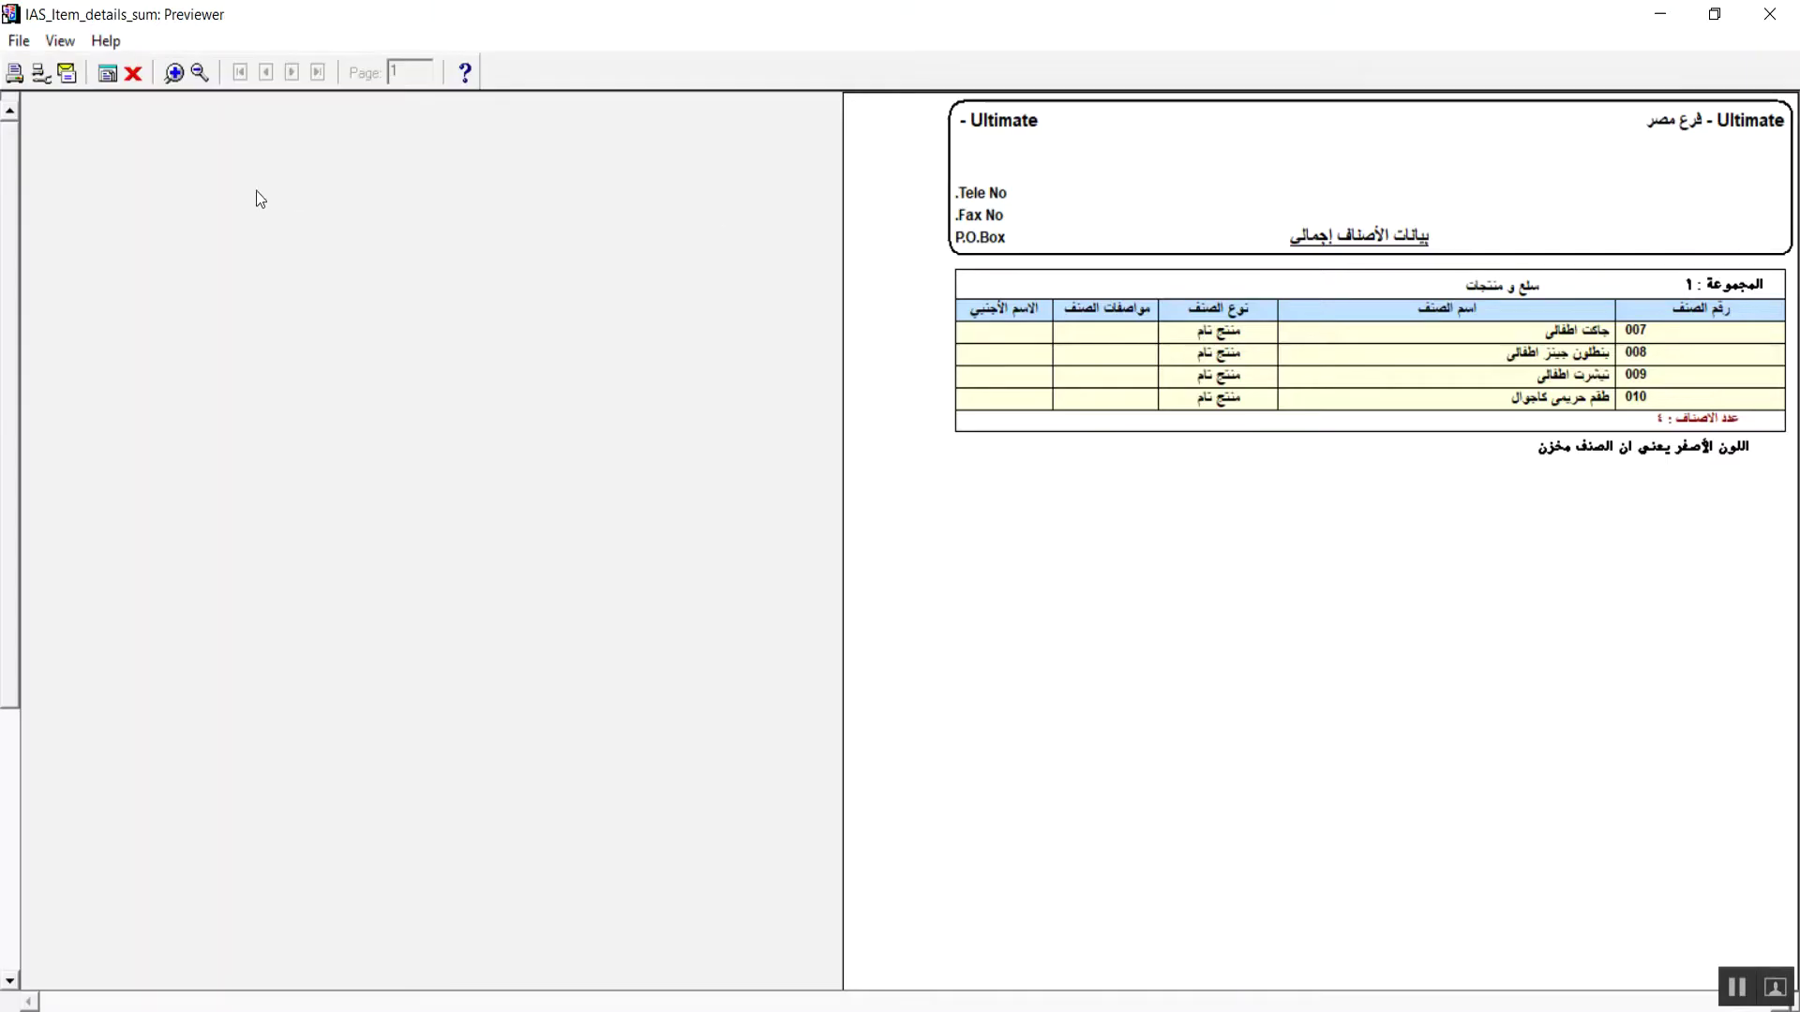
{"action": "left_click", "coordinate": [1766, 16]}
Set the print destination (وجهة الطباعة) to 2- الطابعة, run the report, and close the Reports Background Engine window.
{"action": "left_click", "coordinate": [1034, 212]}
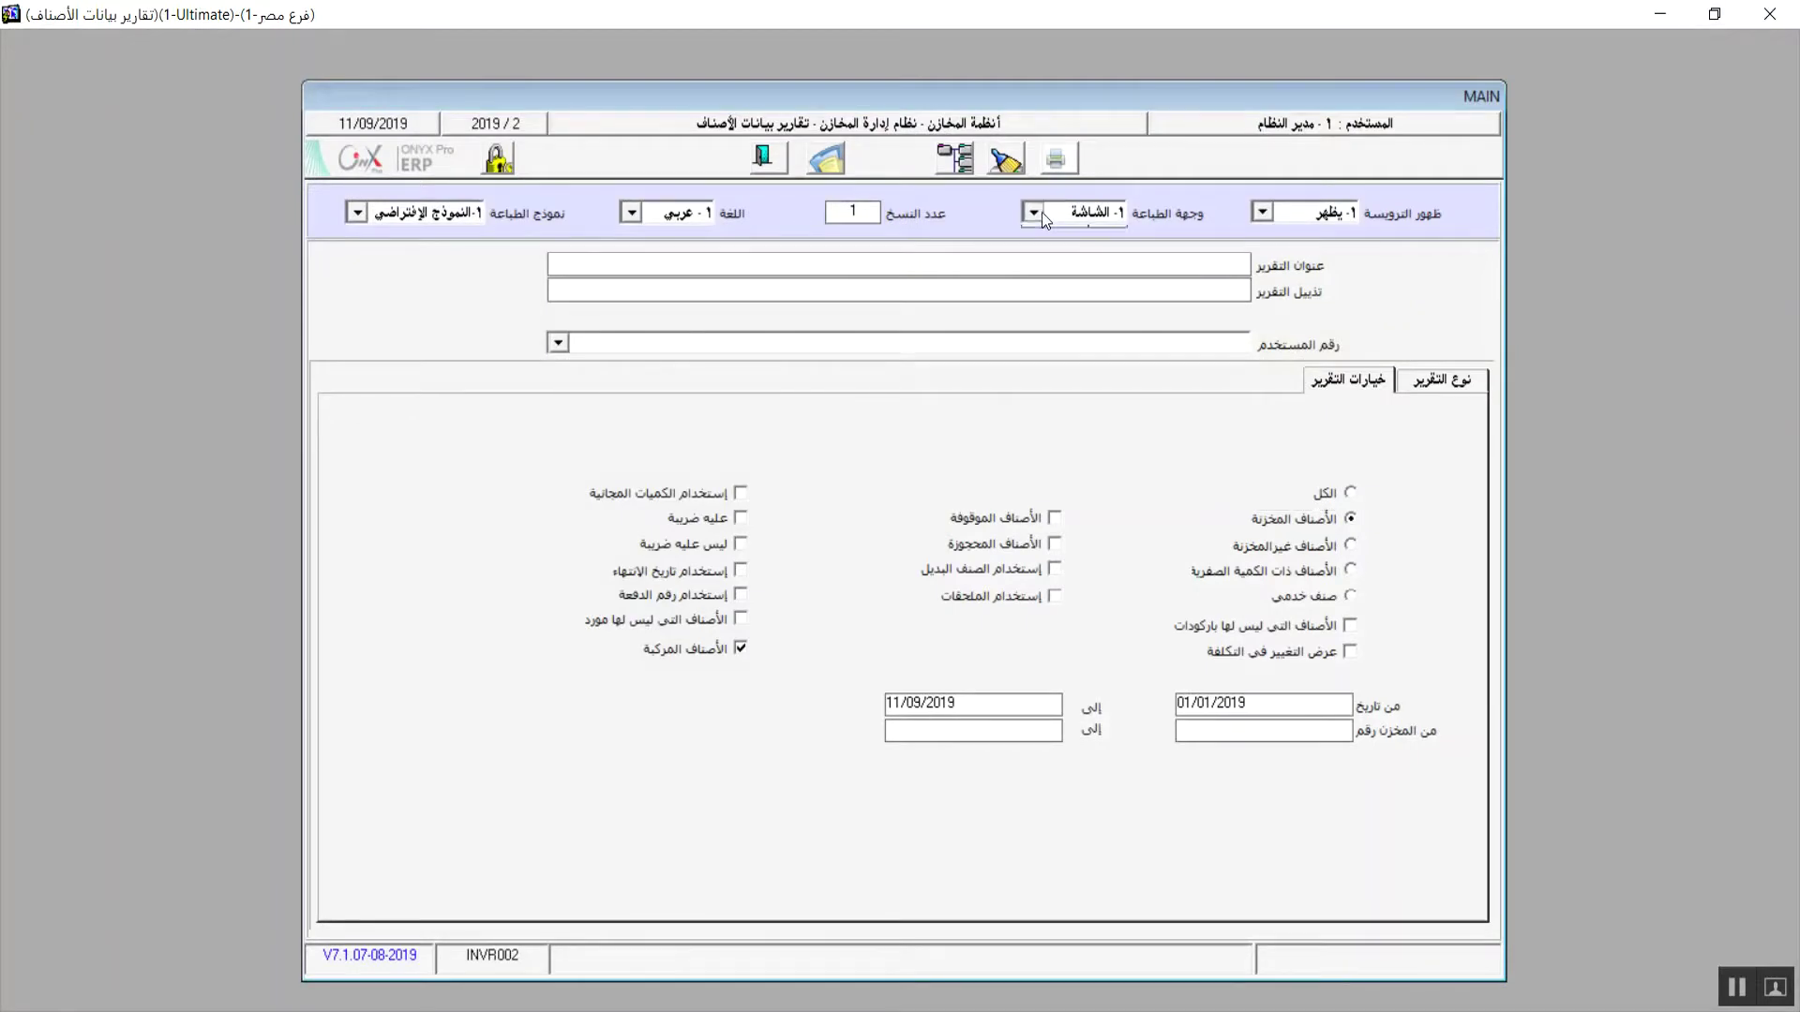
{"action": "left_click", "coordinate": [1063, 250]}
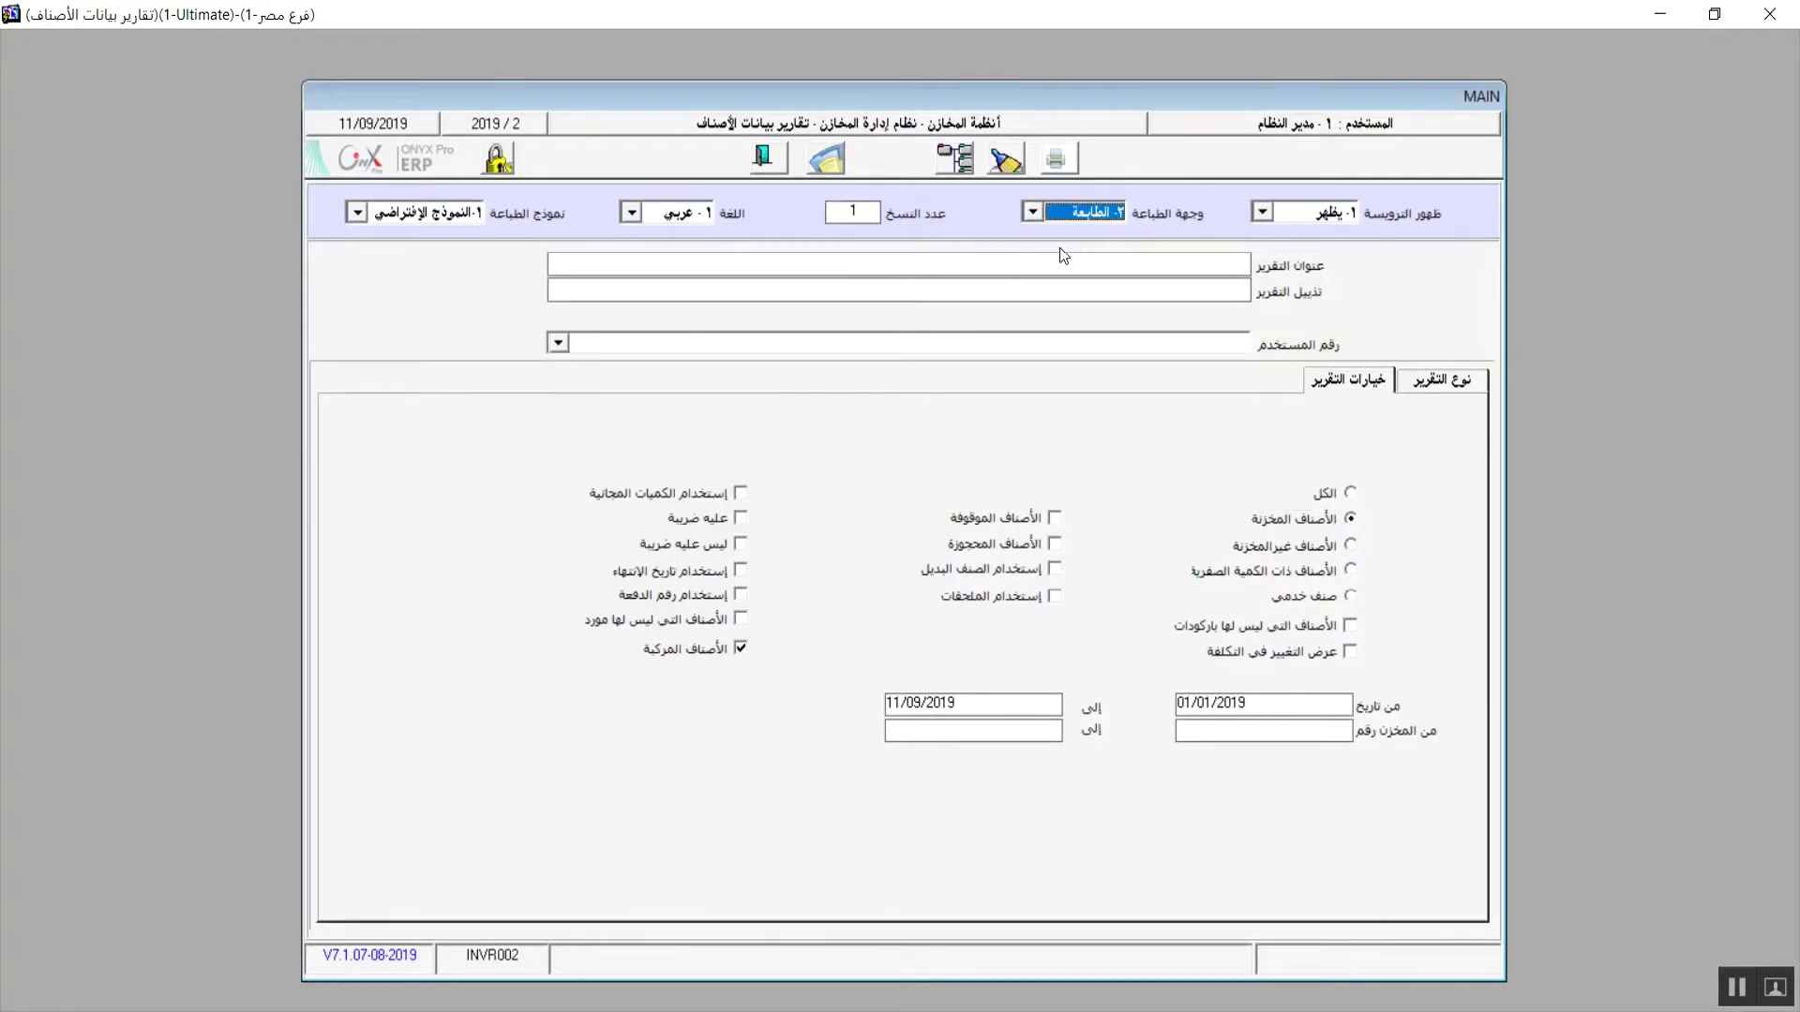
{"action": "left_click", "coordinate": [1057, 159]}
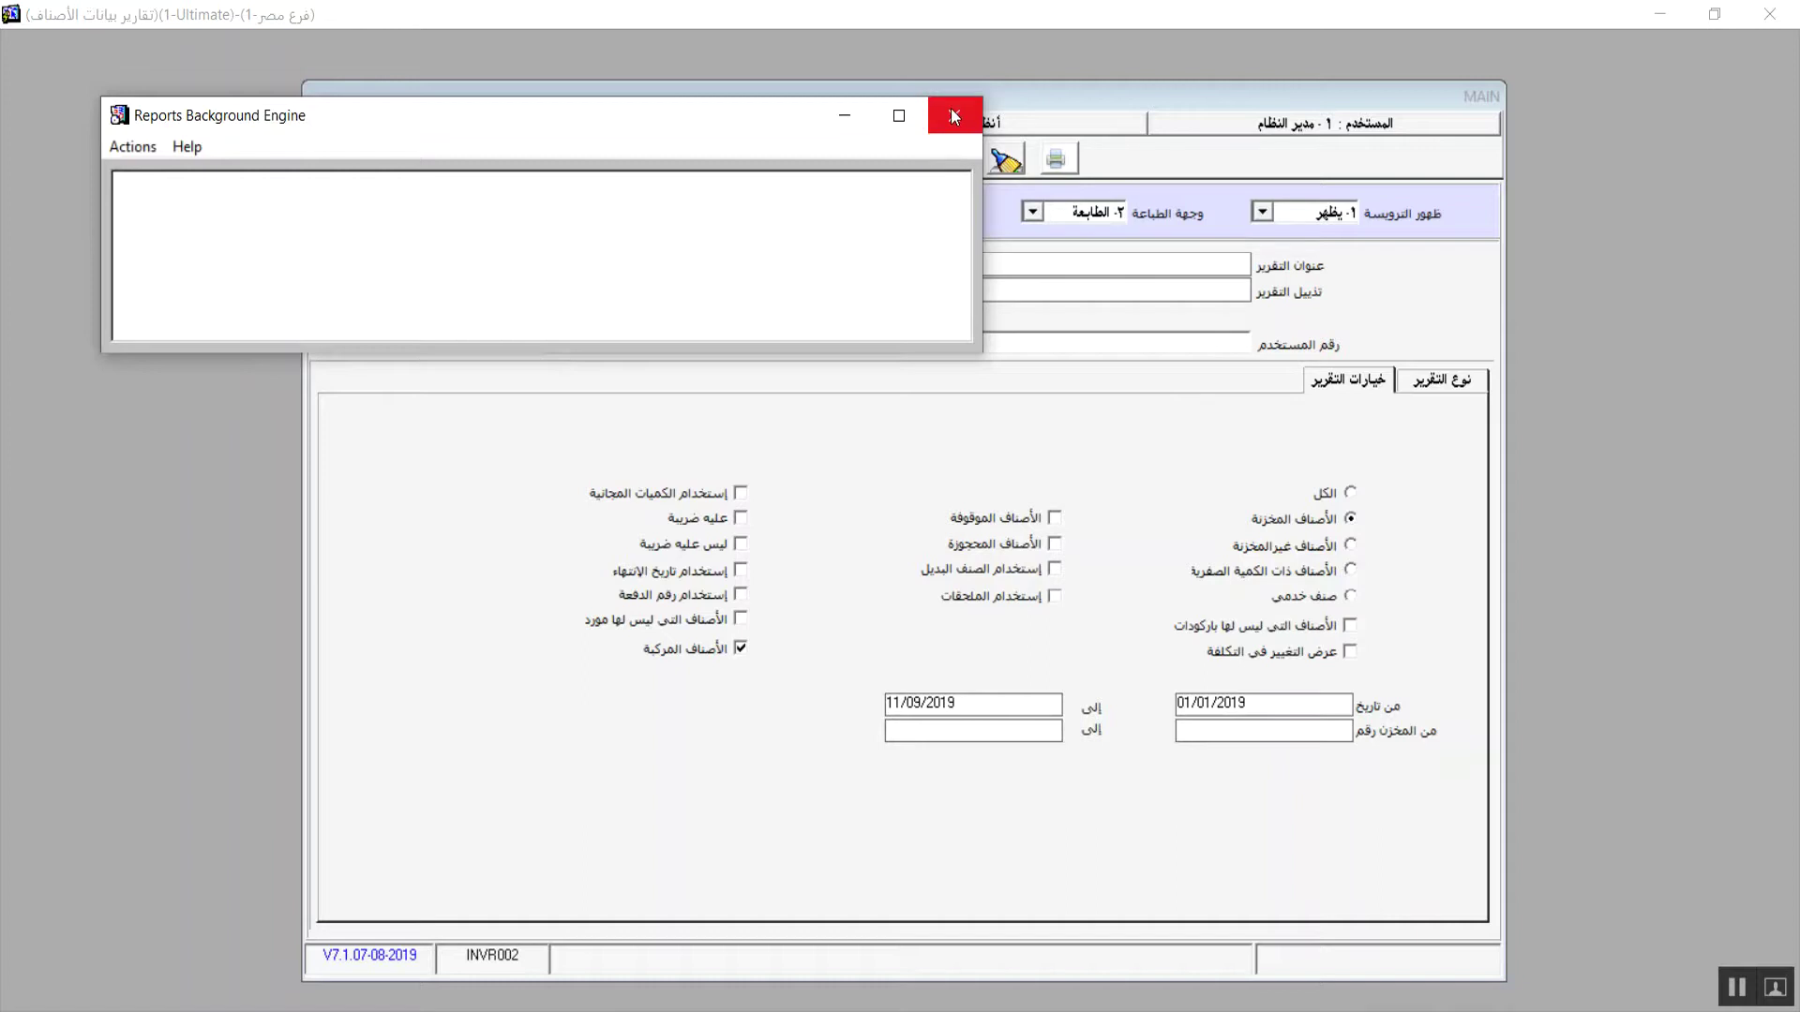
{"action": "left_click", "coordinate": [954, 116]}
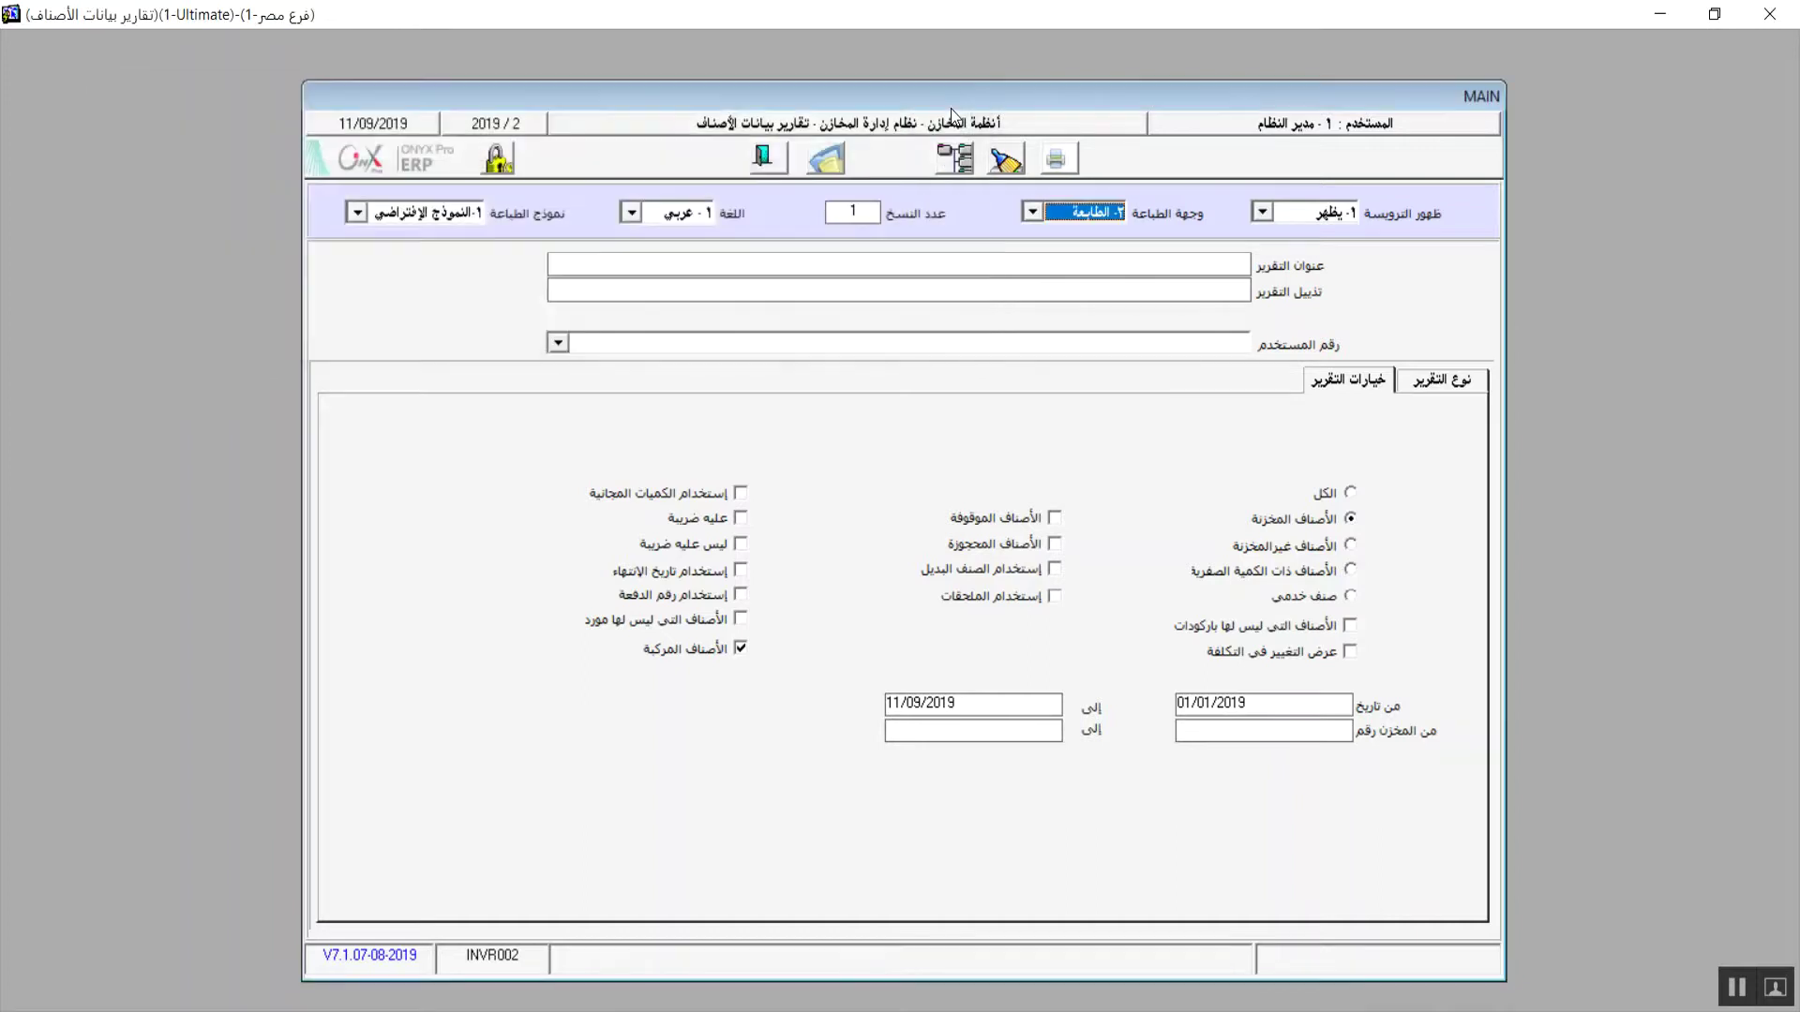
Close the item data report and open the opening inventory report (تقارير المخزون الإفتتاحي).
{"action": "left_click", "coordinate": [767, 155]}
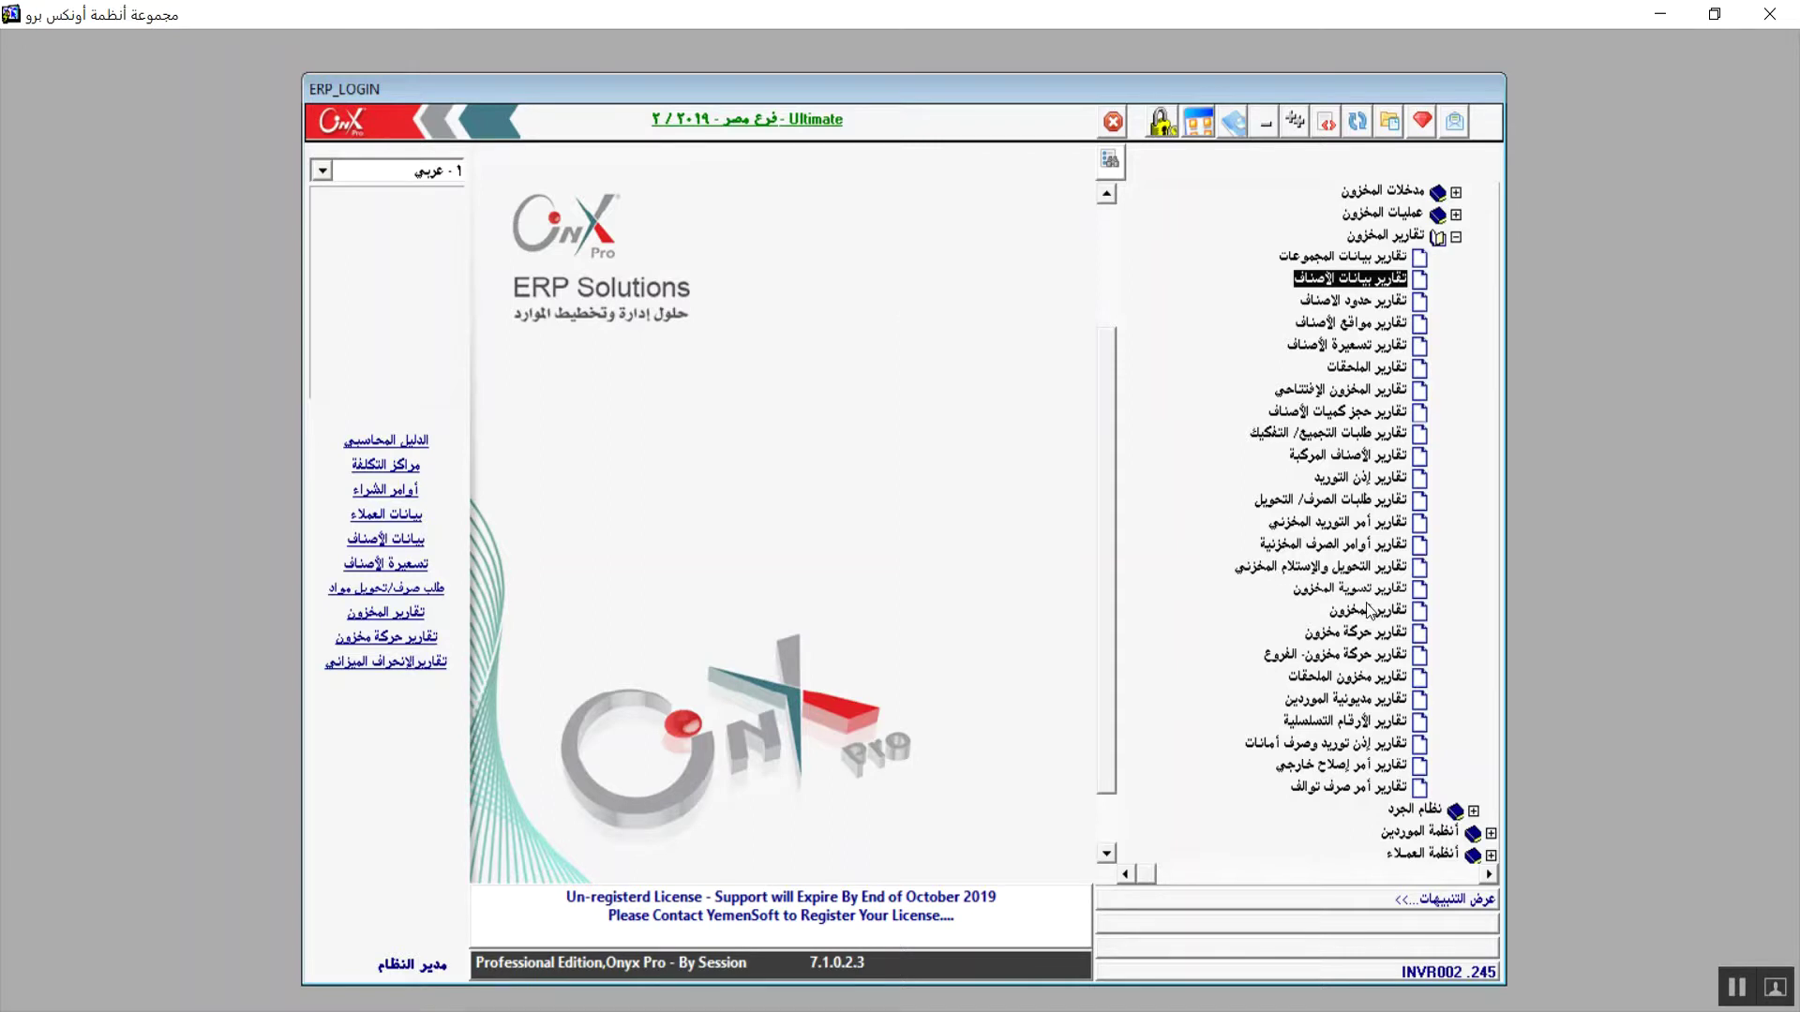
{"action": "left_click", "coordinate": [1342, 392]}
{"action": "double_click", "coordinate": [1342, 392]}
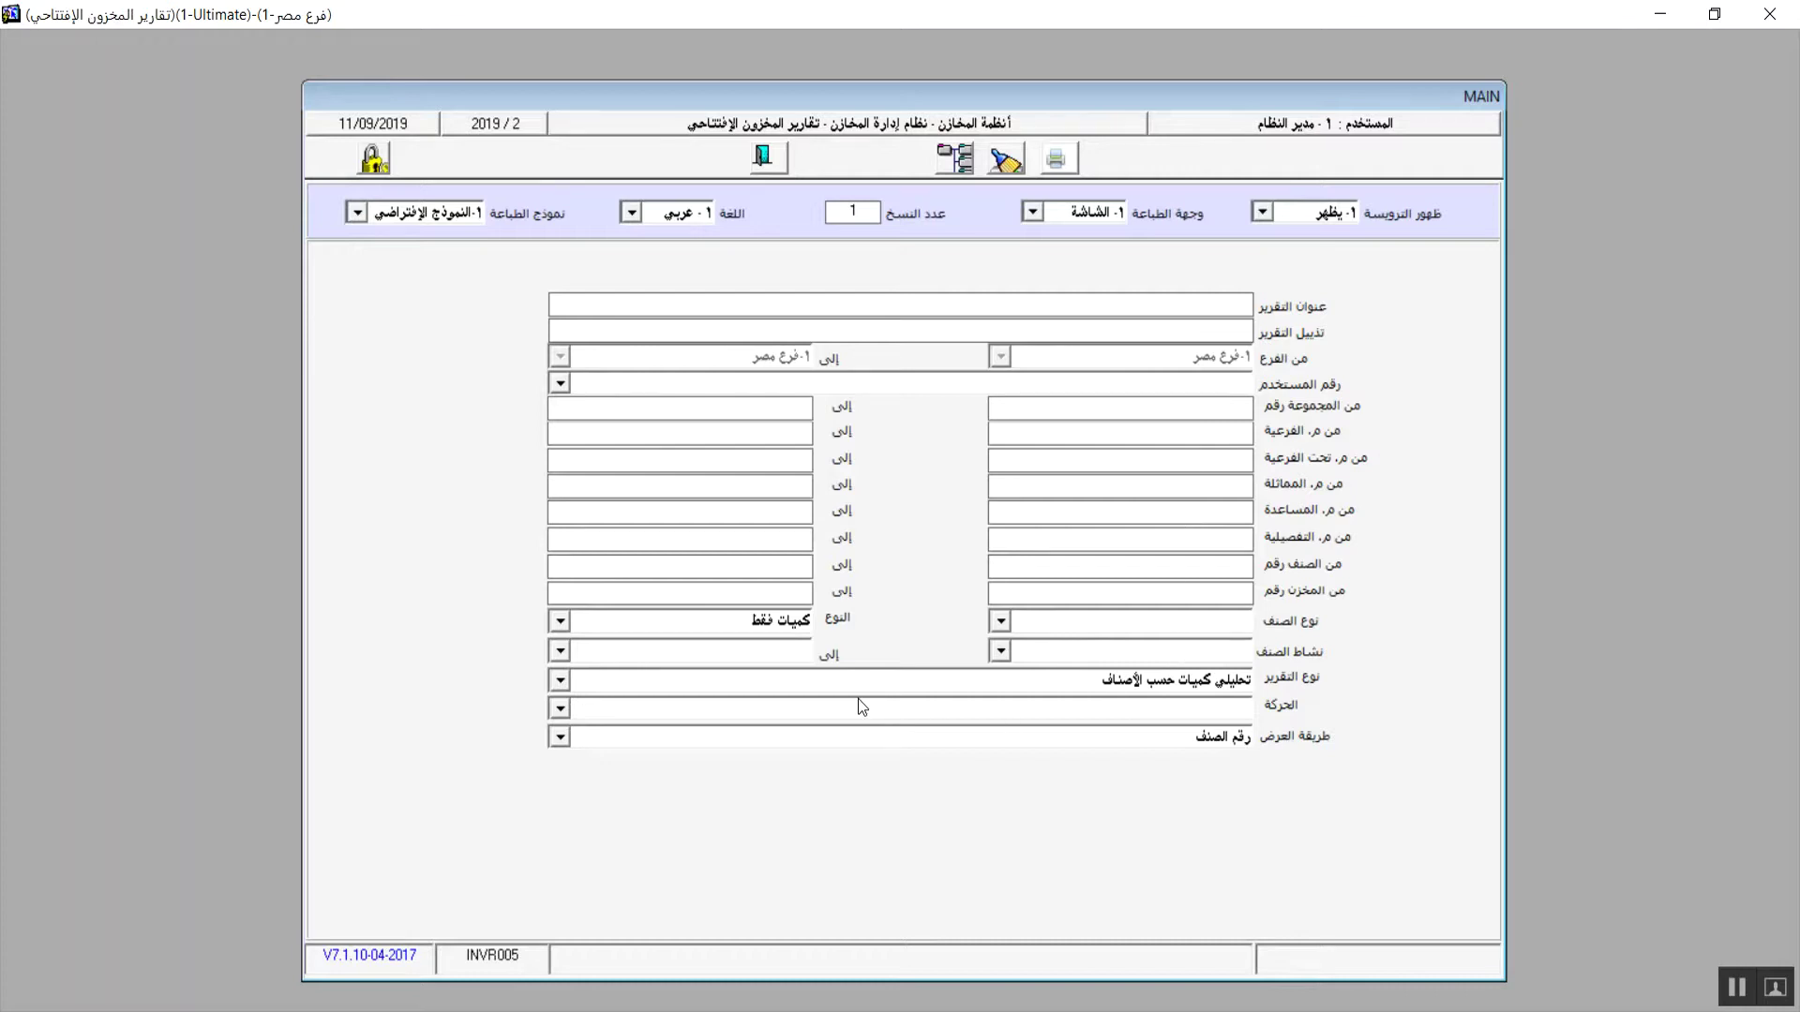
Set the opening inventory report's النوع to كميات وتكاليف, view its preview, and close the preview.
{"action": "left_click", "coordinate": [559, 621]}
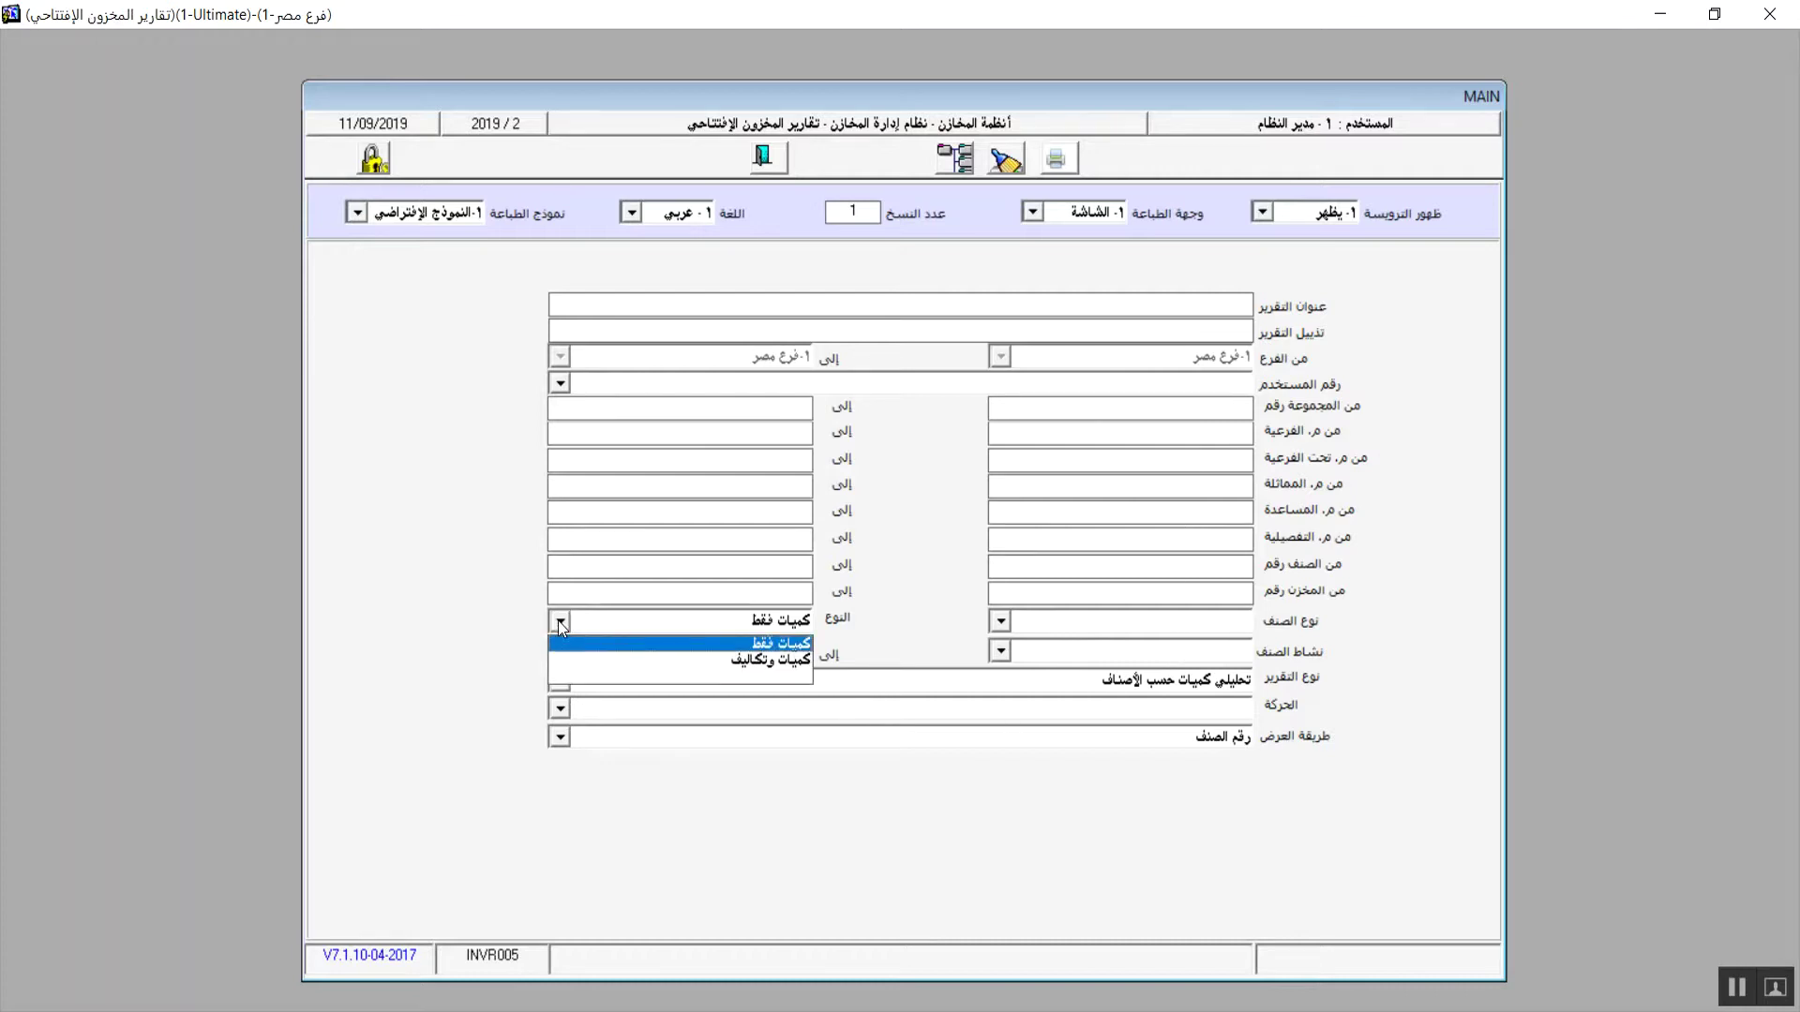
{"action": "left_click", "coordinate": [559, 621]}
{"action": "left_click", "coordinate": [559, 620]}
{"action": "left_click", "coordinate": [768, 660]}
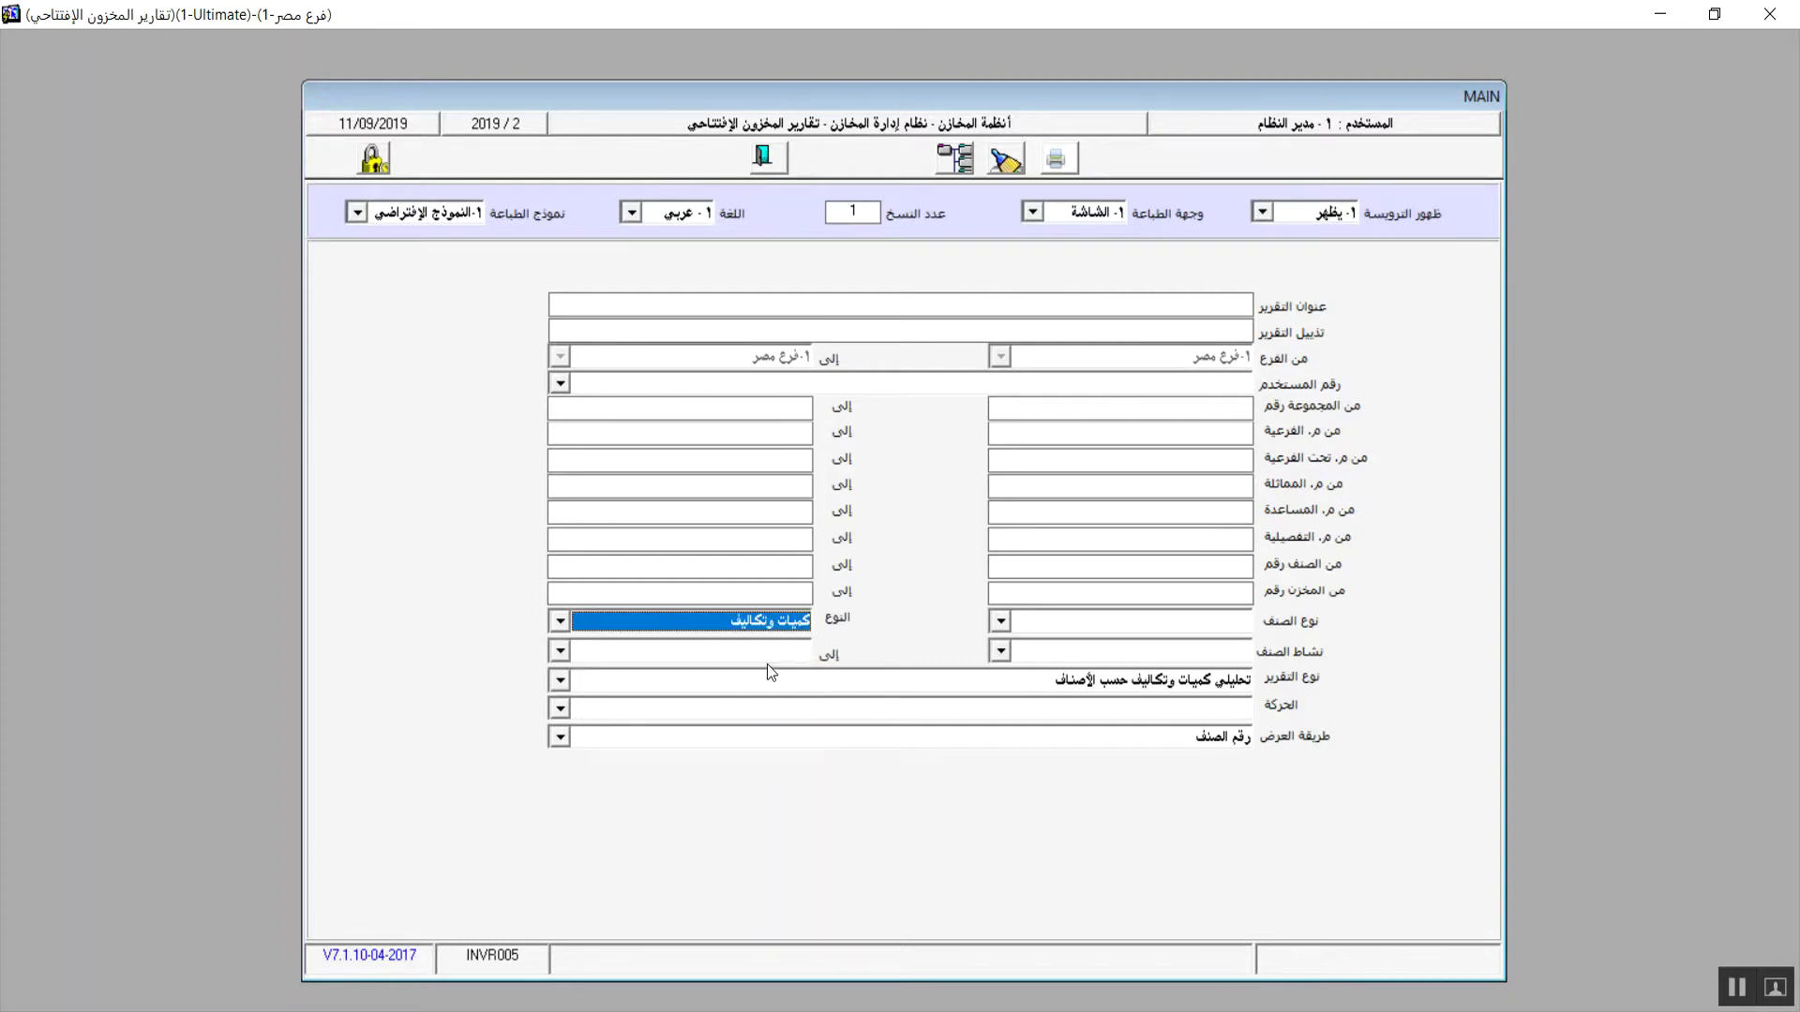
{"action": "left_click", "coordinate": [559, 622]}
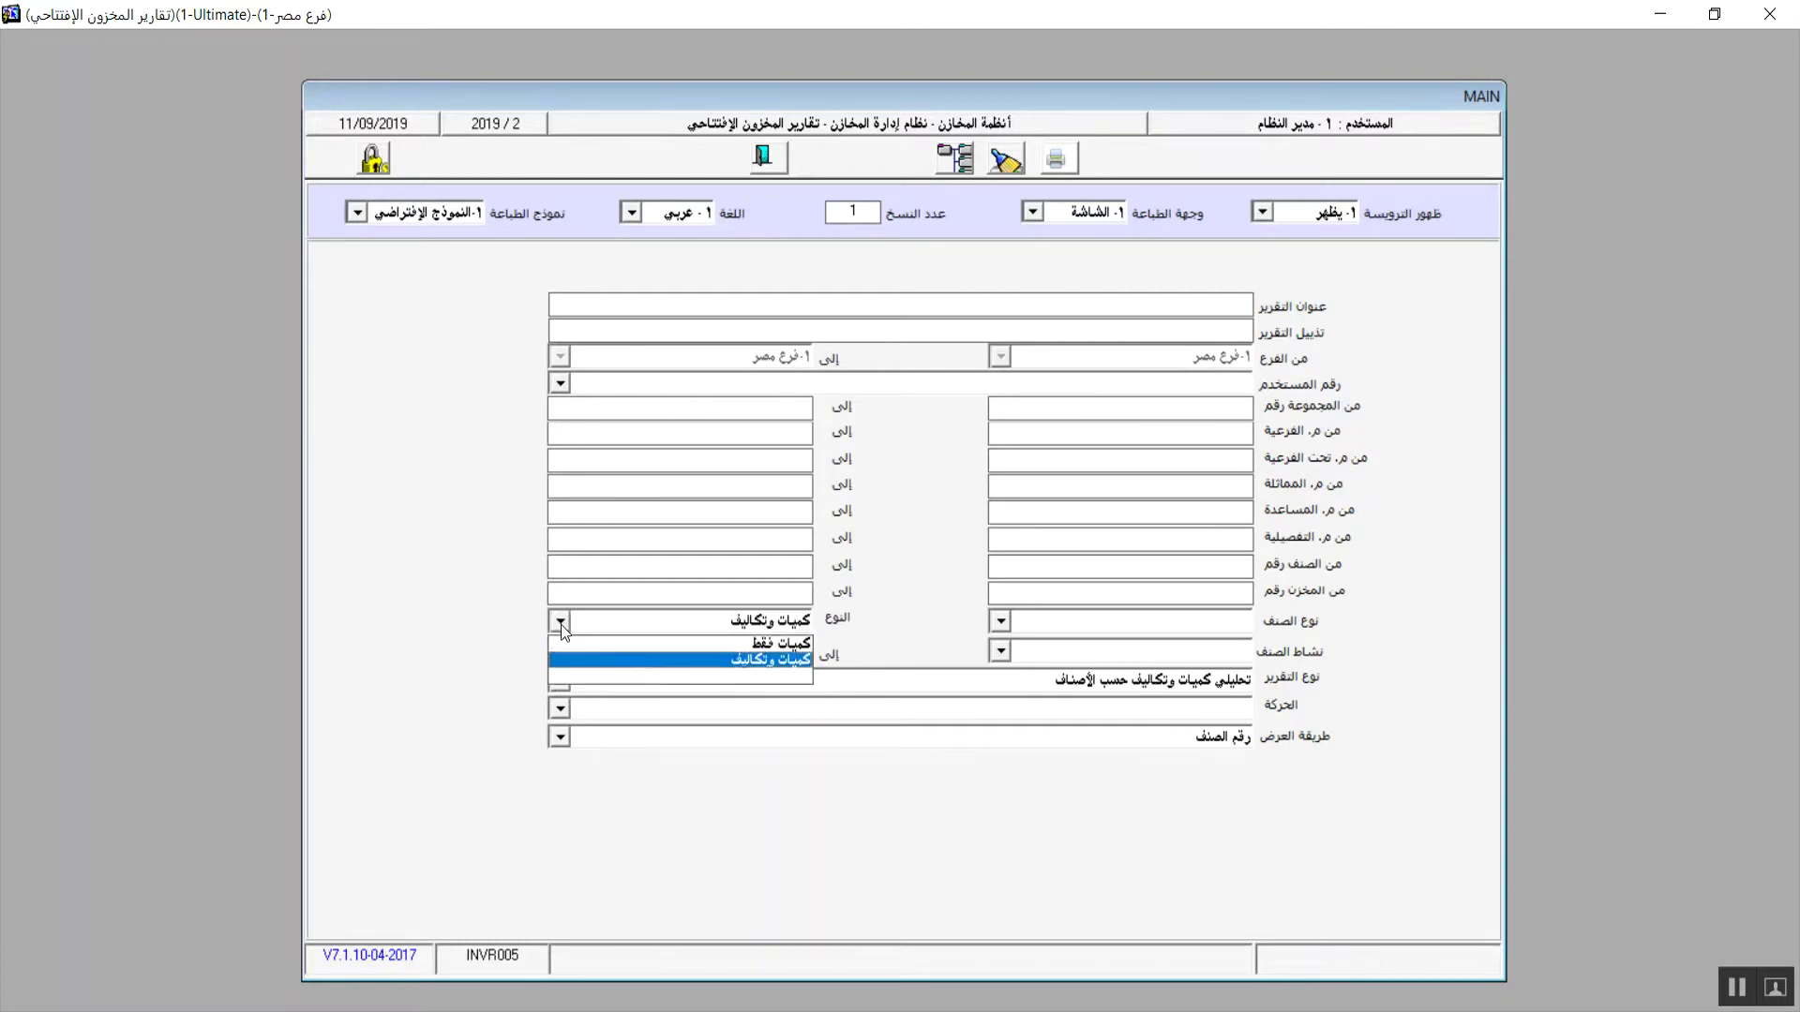
{"action": "left_click", "coordinate": [708, 665]}
{"action": "left_click", "coordinate": [1058, 160]}
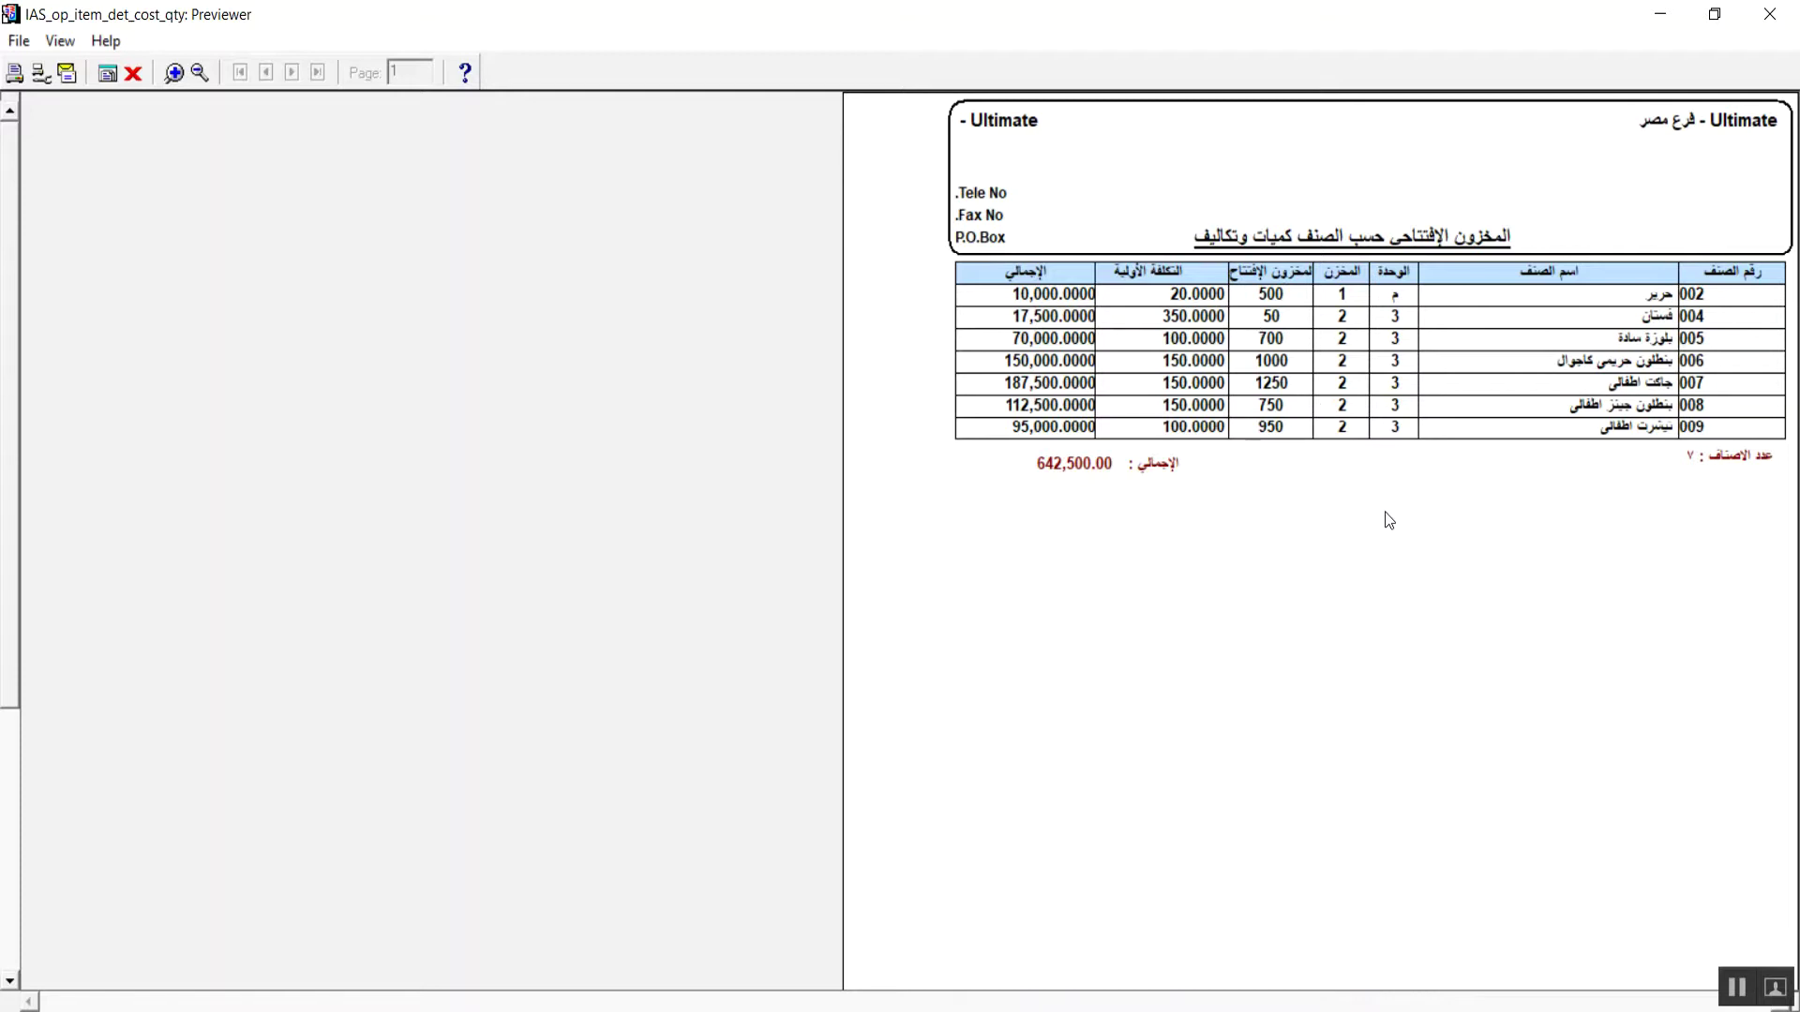
{"action": "left_click", "coordinate": [1767, 19]}
Set the opening inventory report's النوع to كميات فقط, view its preview, and close the preview.
{"action": "left_click", "coordinate": [560, 620]}
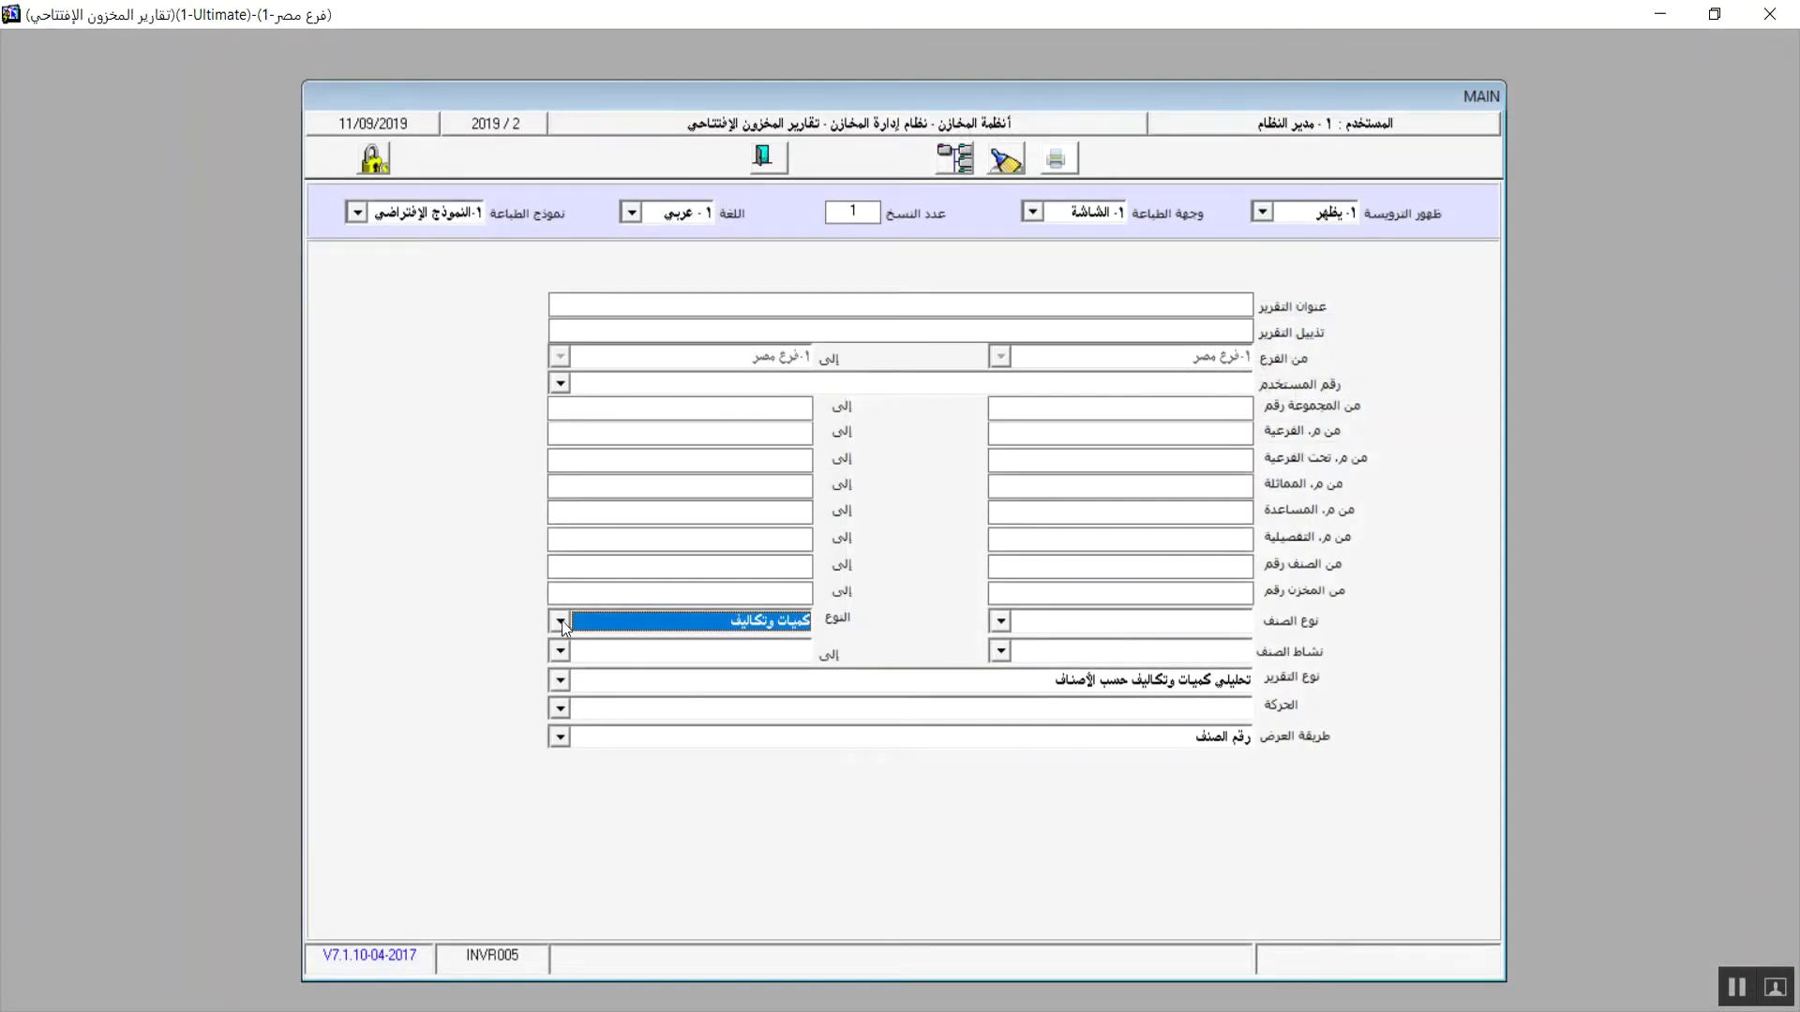
{"action": "left_click", "coordinate": [671, 645]}
{"action": "left_click", "coordinate": [1061, 161]}
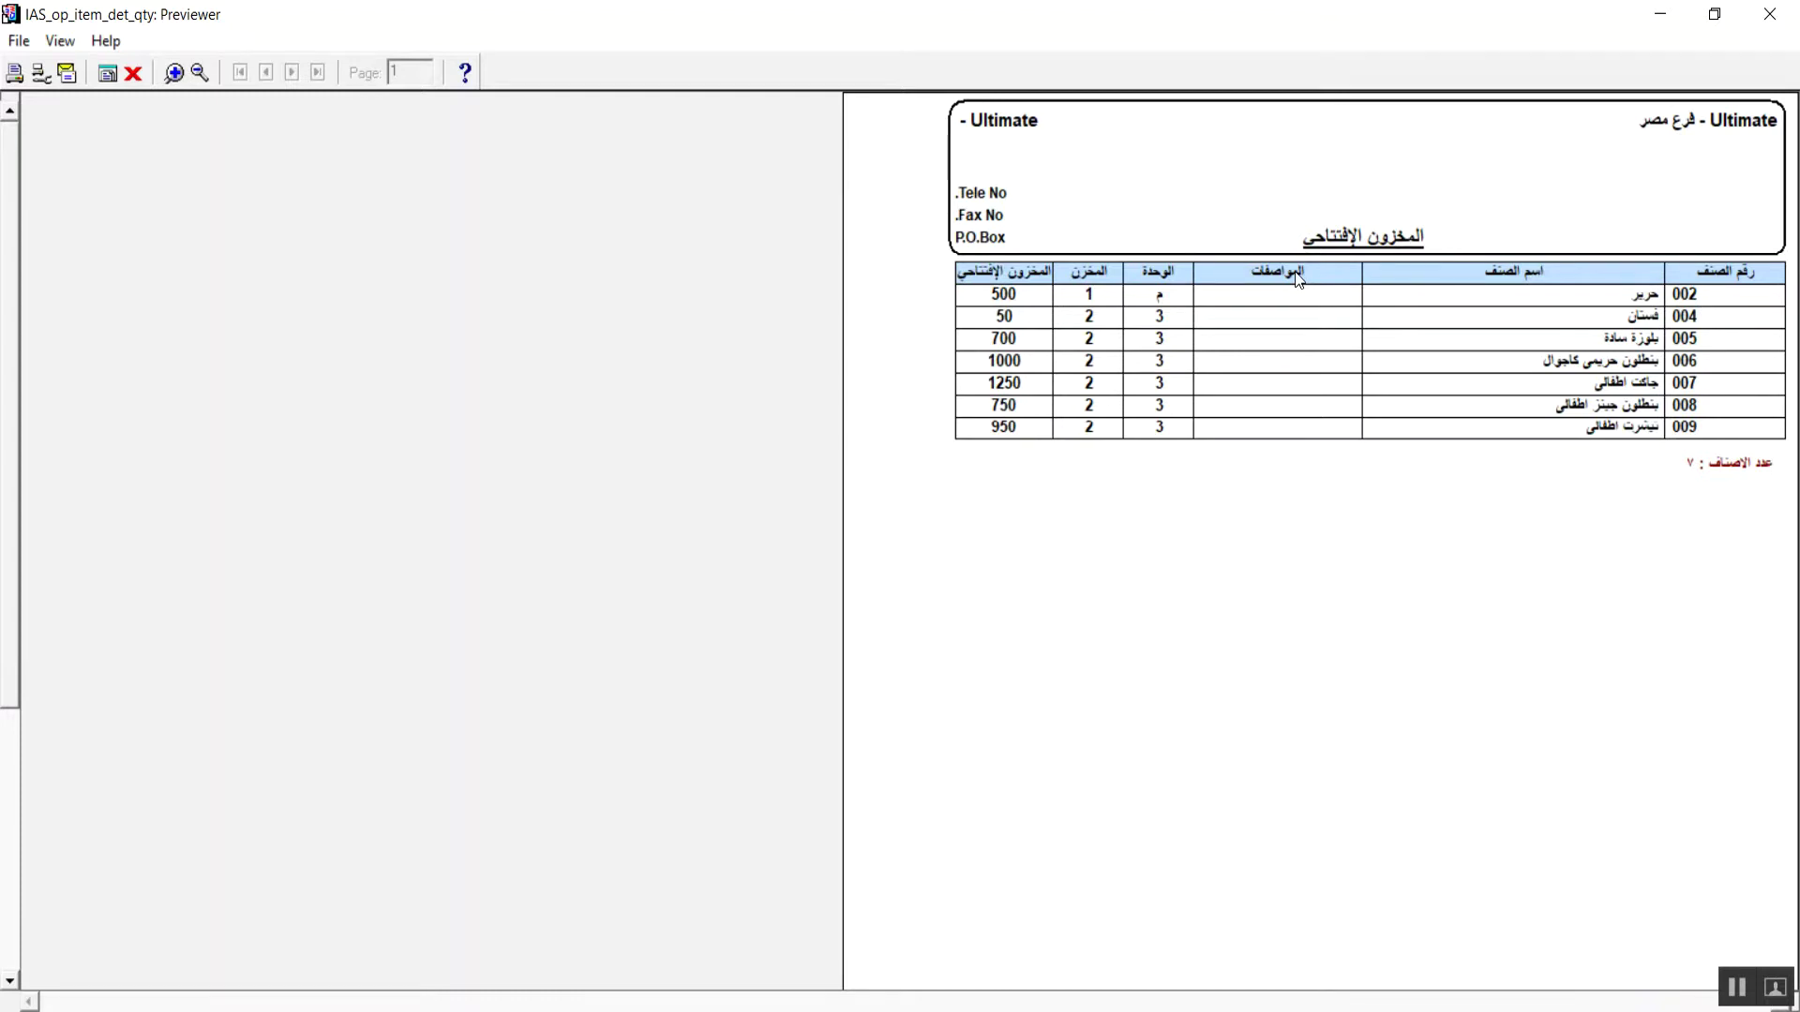
{"action": "left_click", "coordinate": [1768, 13]}
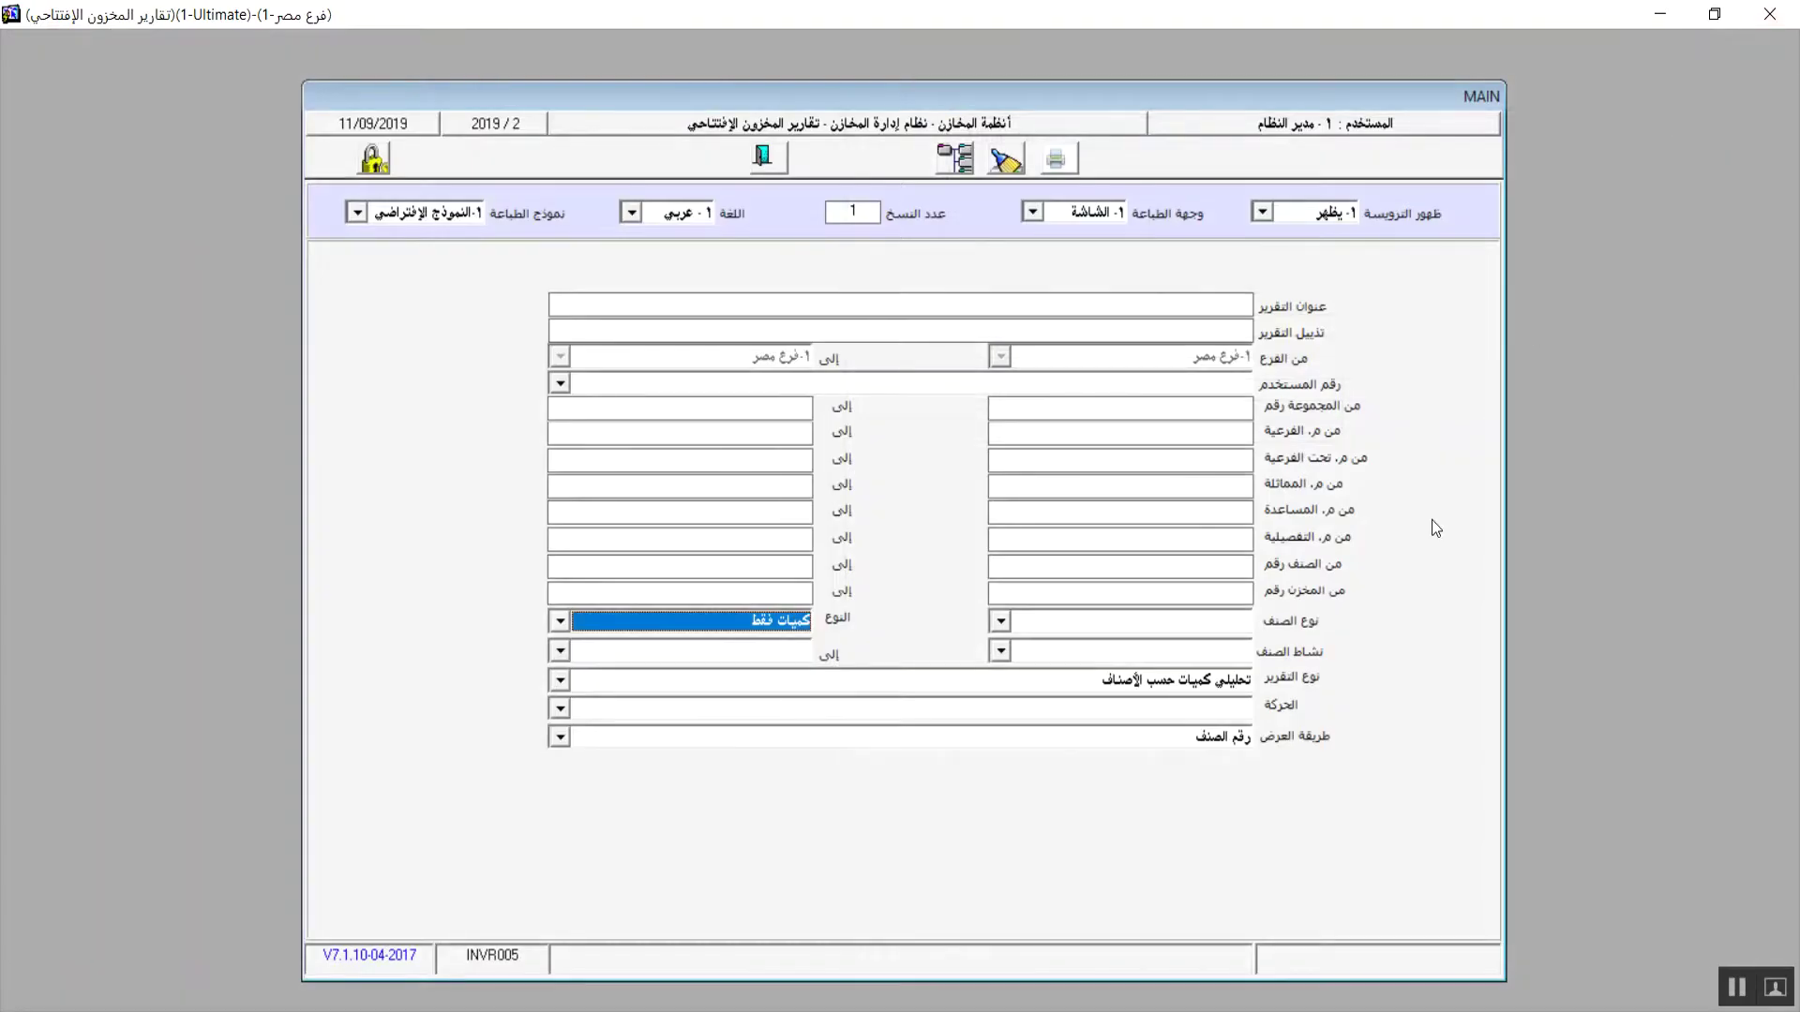
Set the report type (نوع التقرير) to تحليلي كميات حسب المجموعات, view the report's preview, and close it.
{"action": "left_click", "coordinate": [560, 681]}
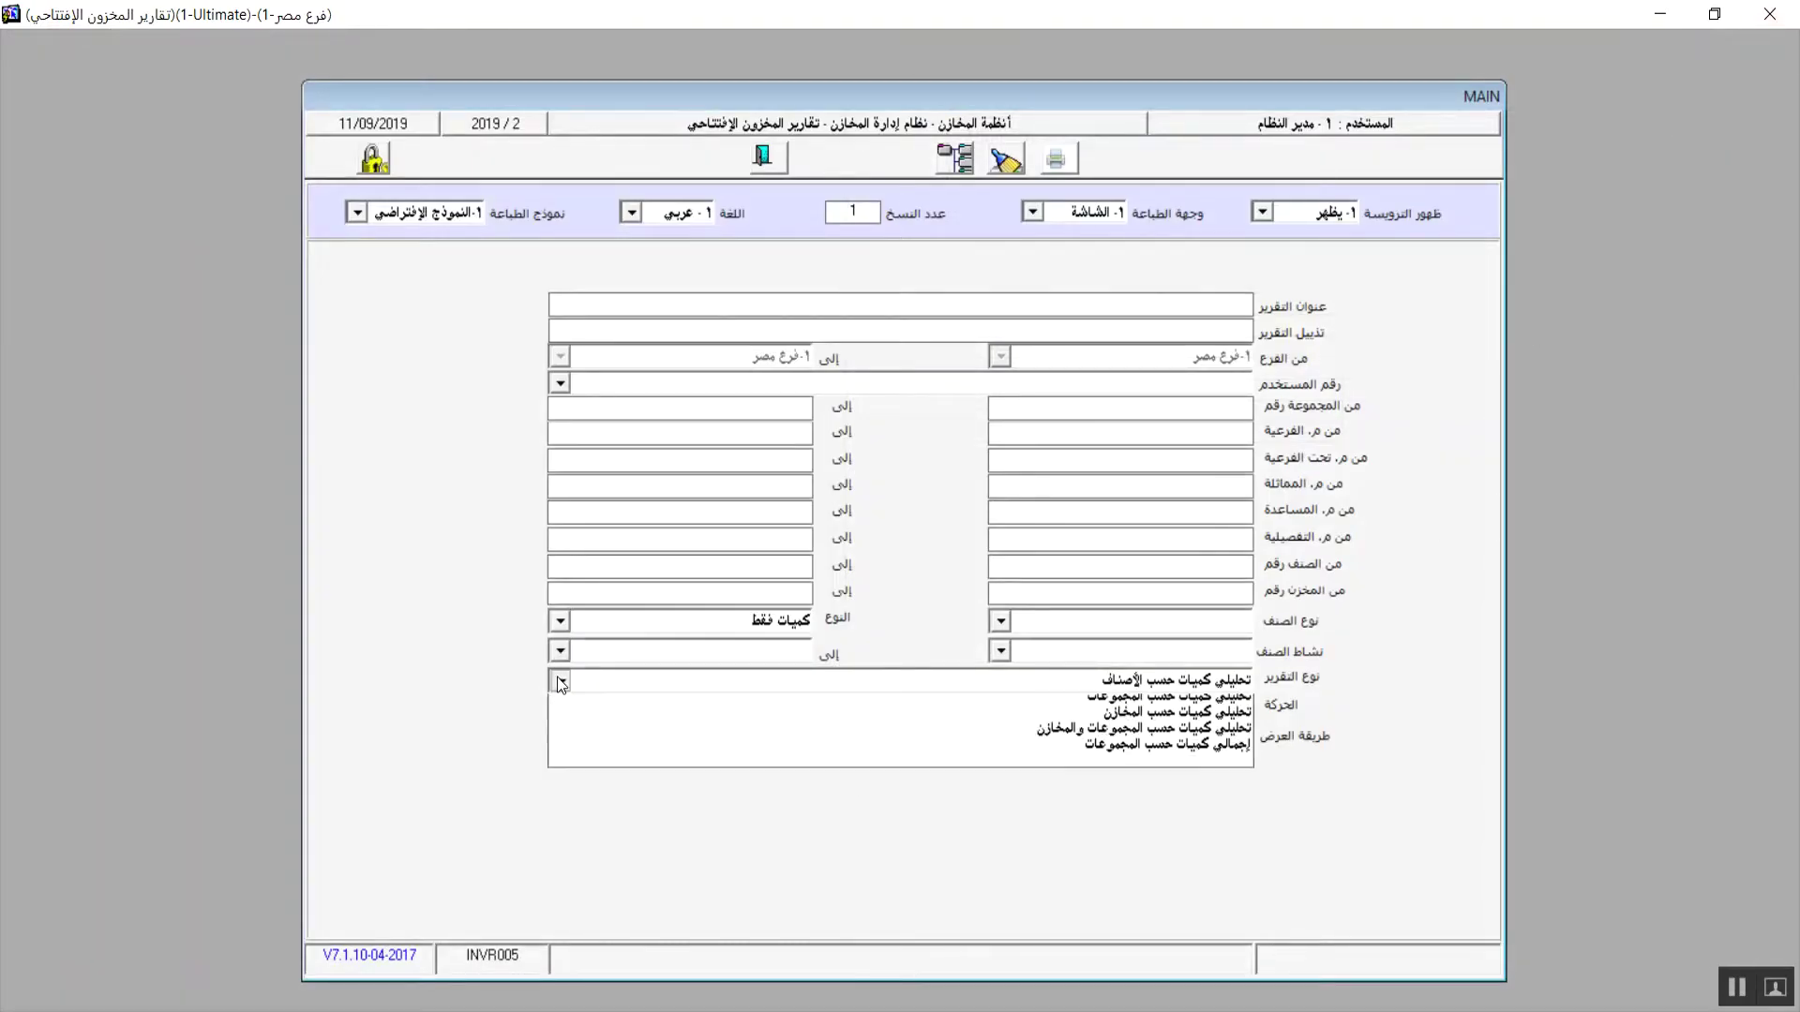
{"action": "left_click", "coordinate": [1199, 719]}
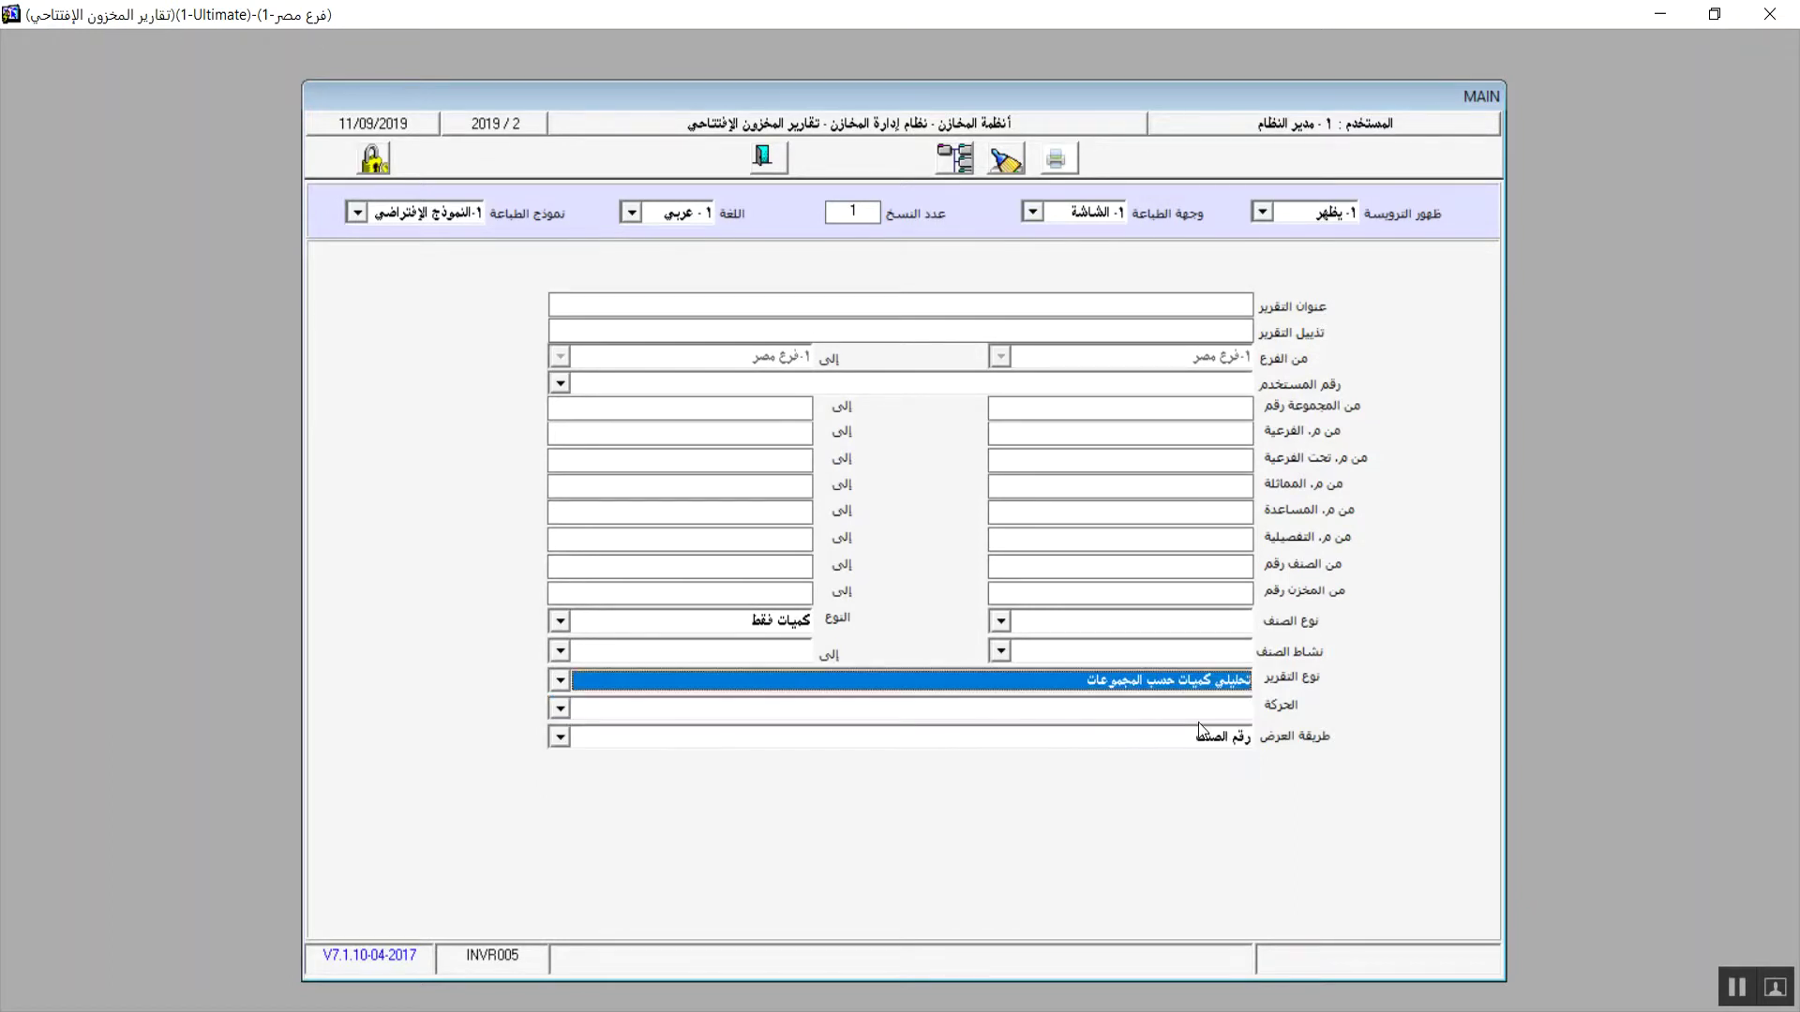
{"action": "left_click", "coordinate": [1059, 156]}
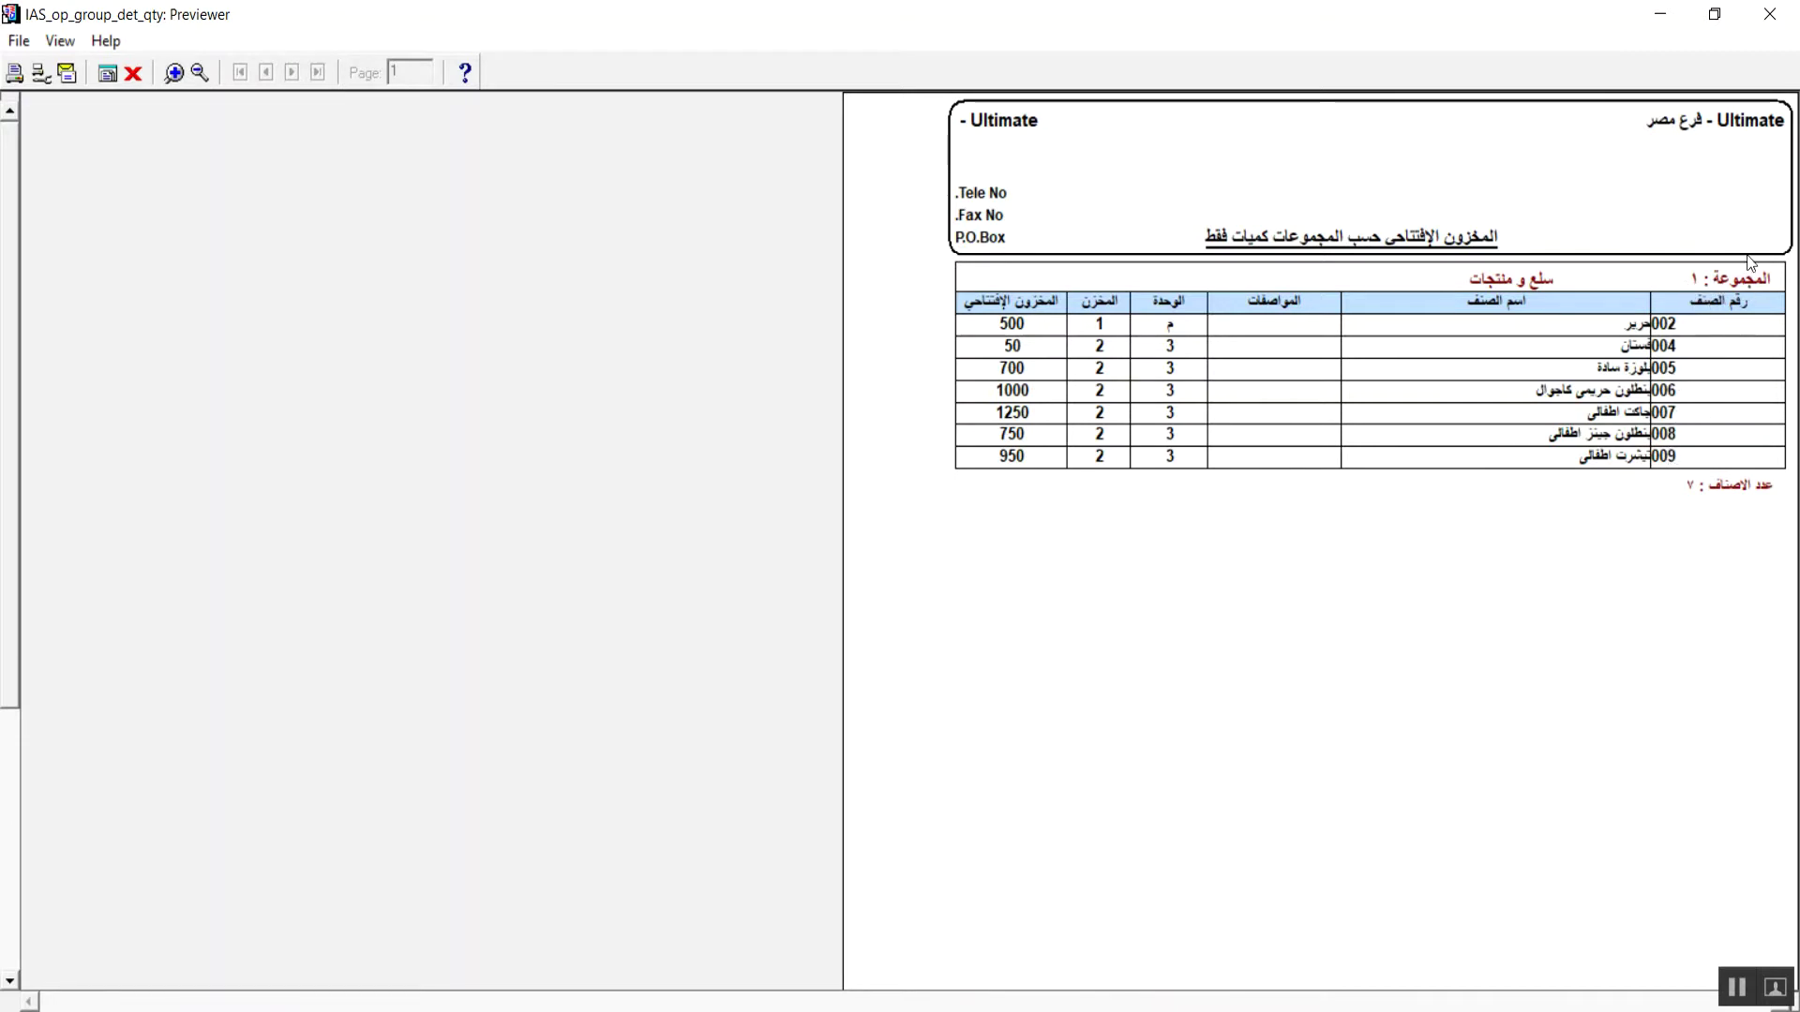
{"action": "left_click", "coordinate": [1784, 16]}
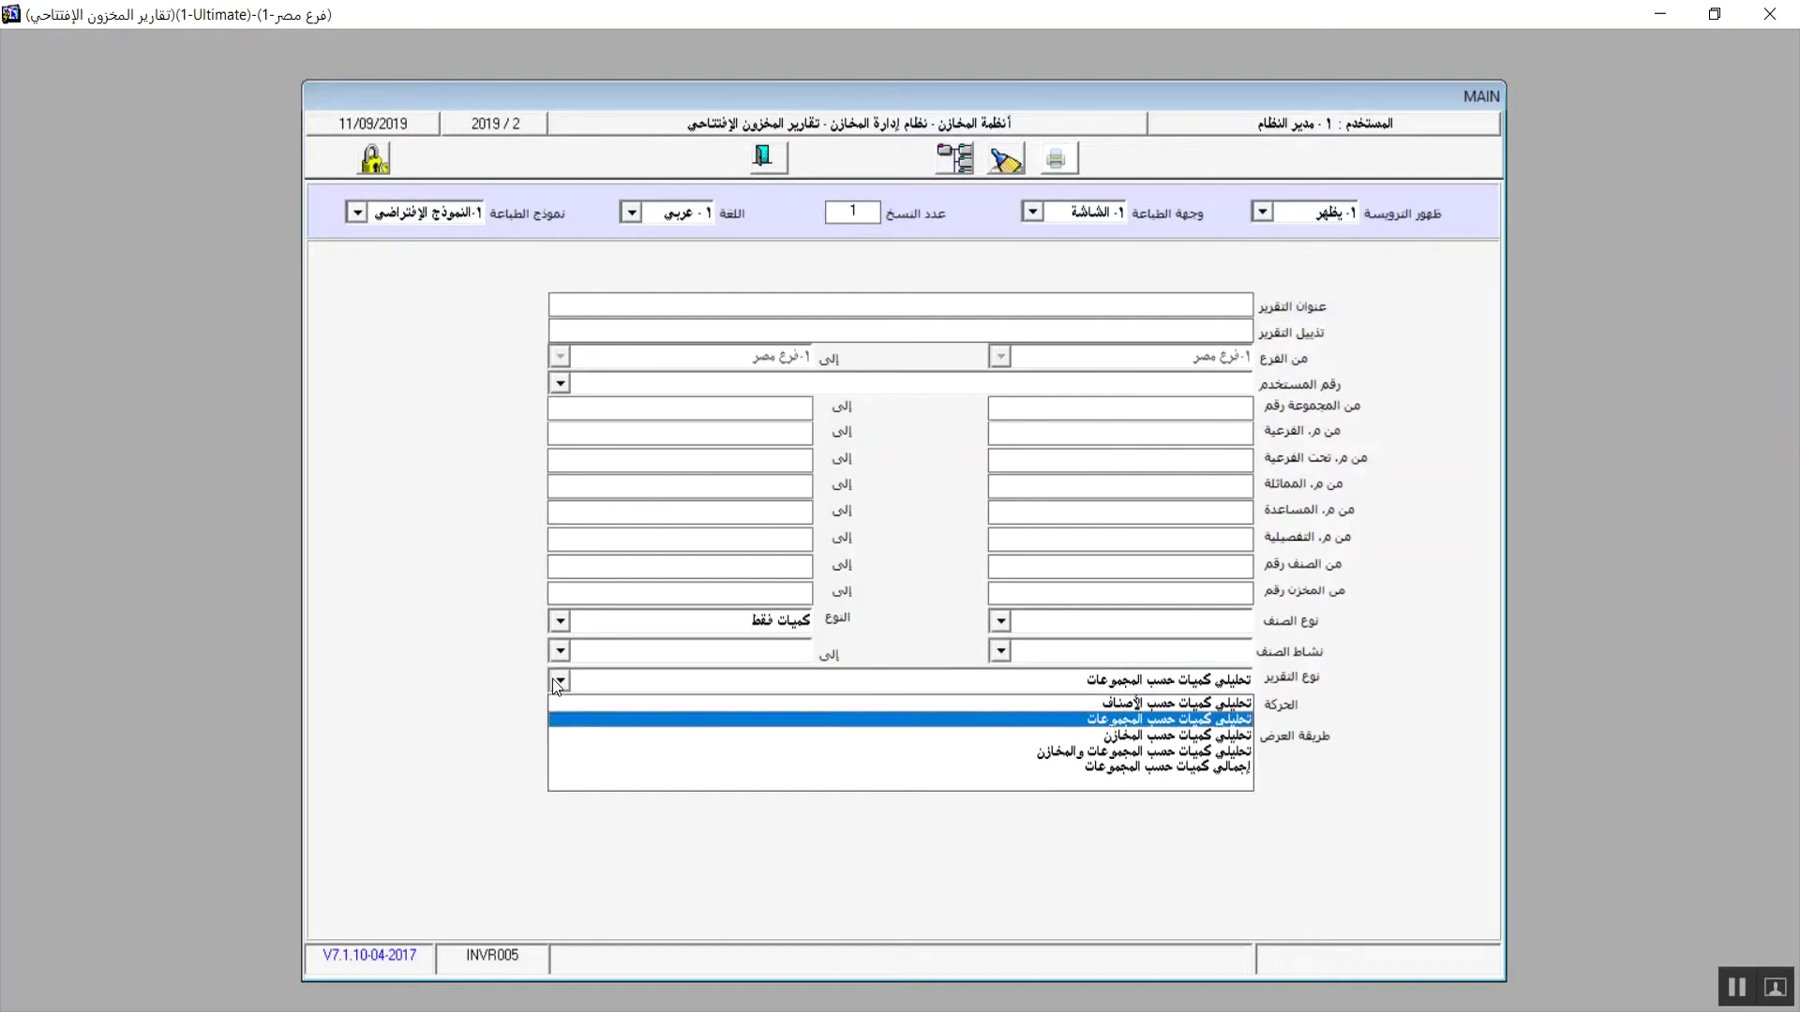
Set the report type to تحليلي كميات حسب المخازن and the warehouse range from 1 to 1, then preview the report and close the preview.
{"action": "left_click", "coordinate": [1108, 738]}
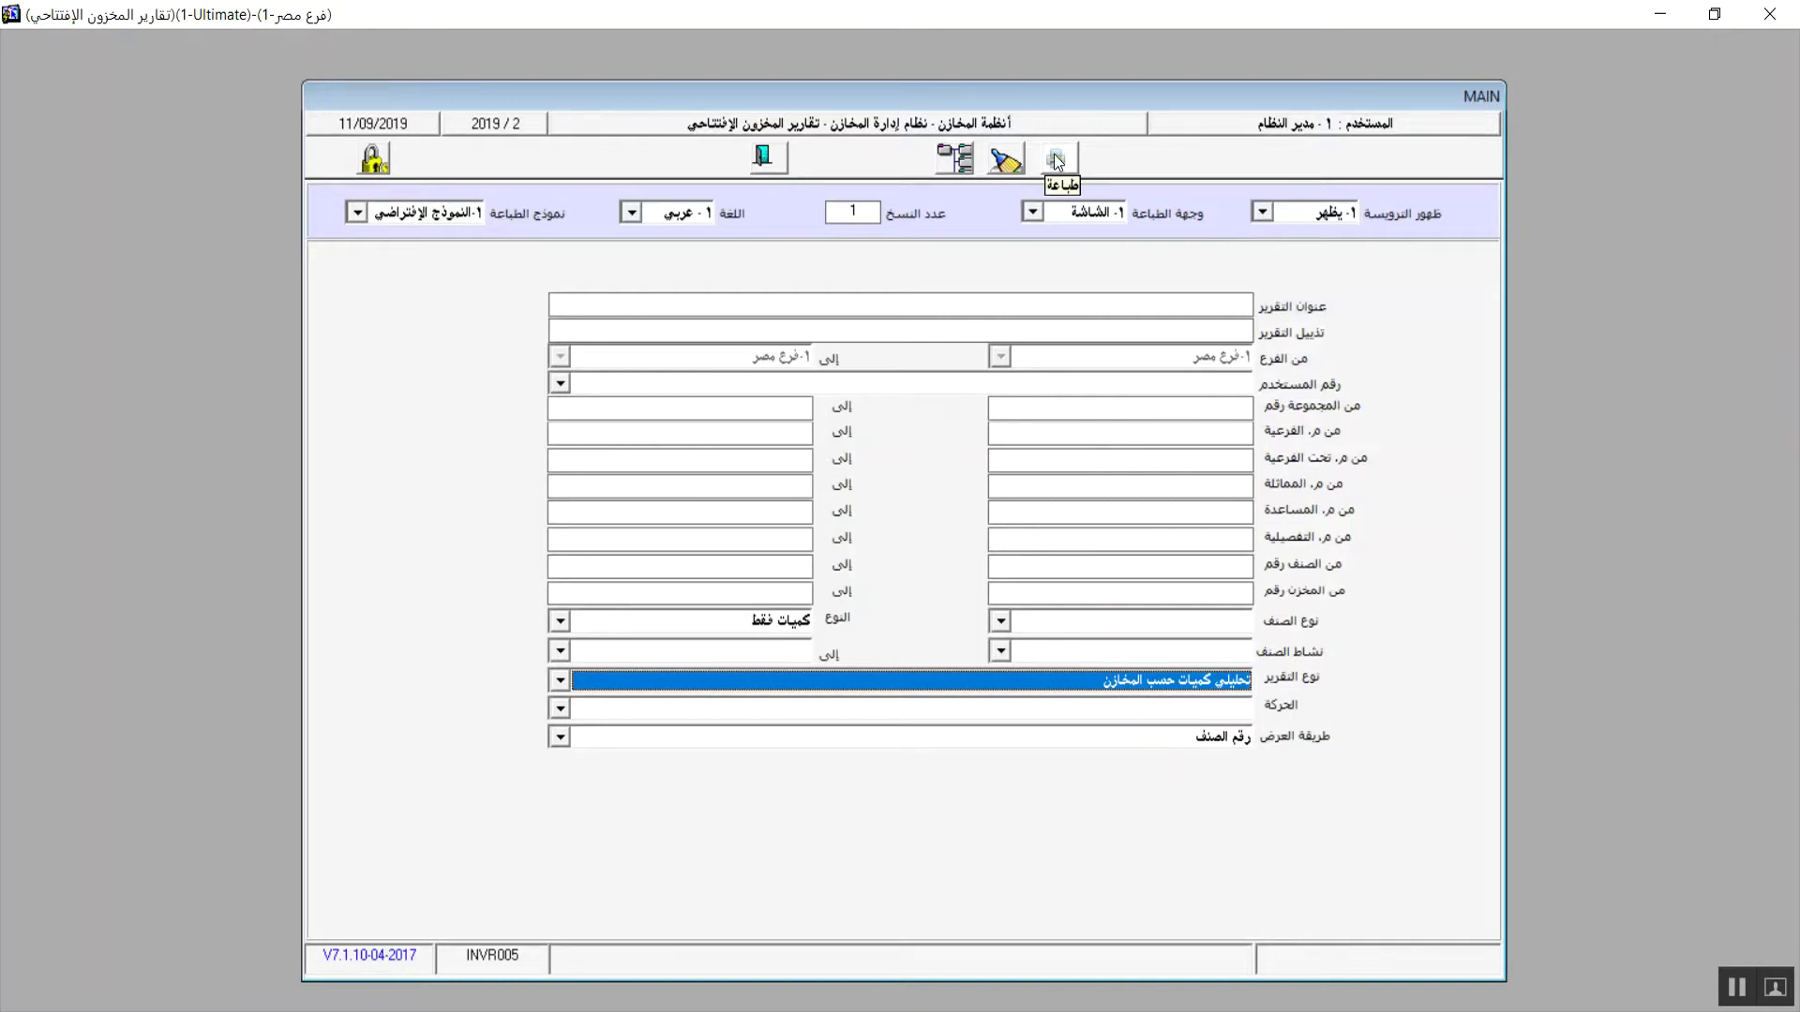
{"action": "left_click", "coordinate": [1119, 593]}
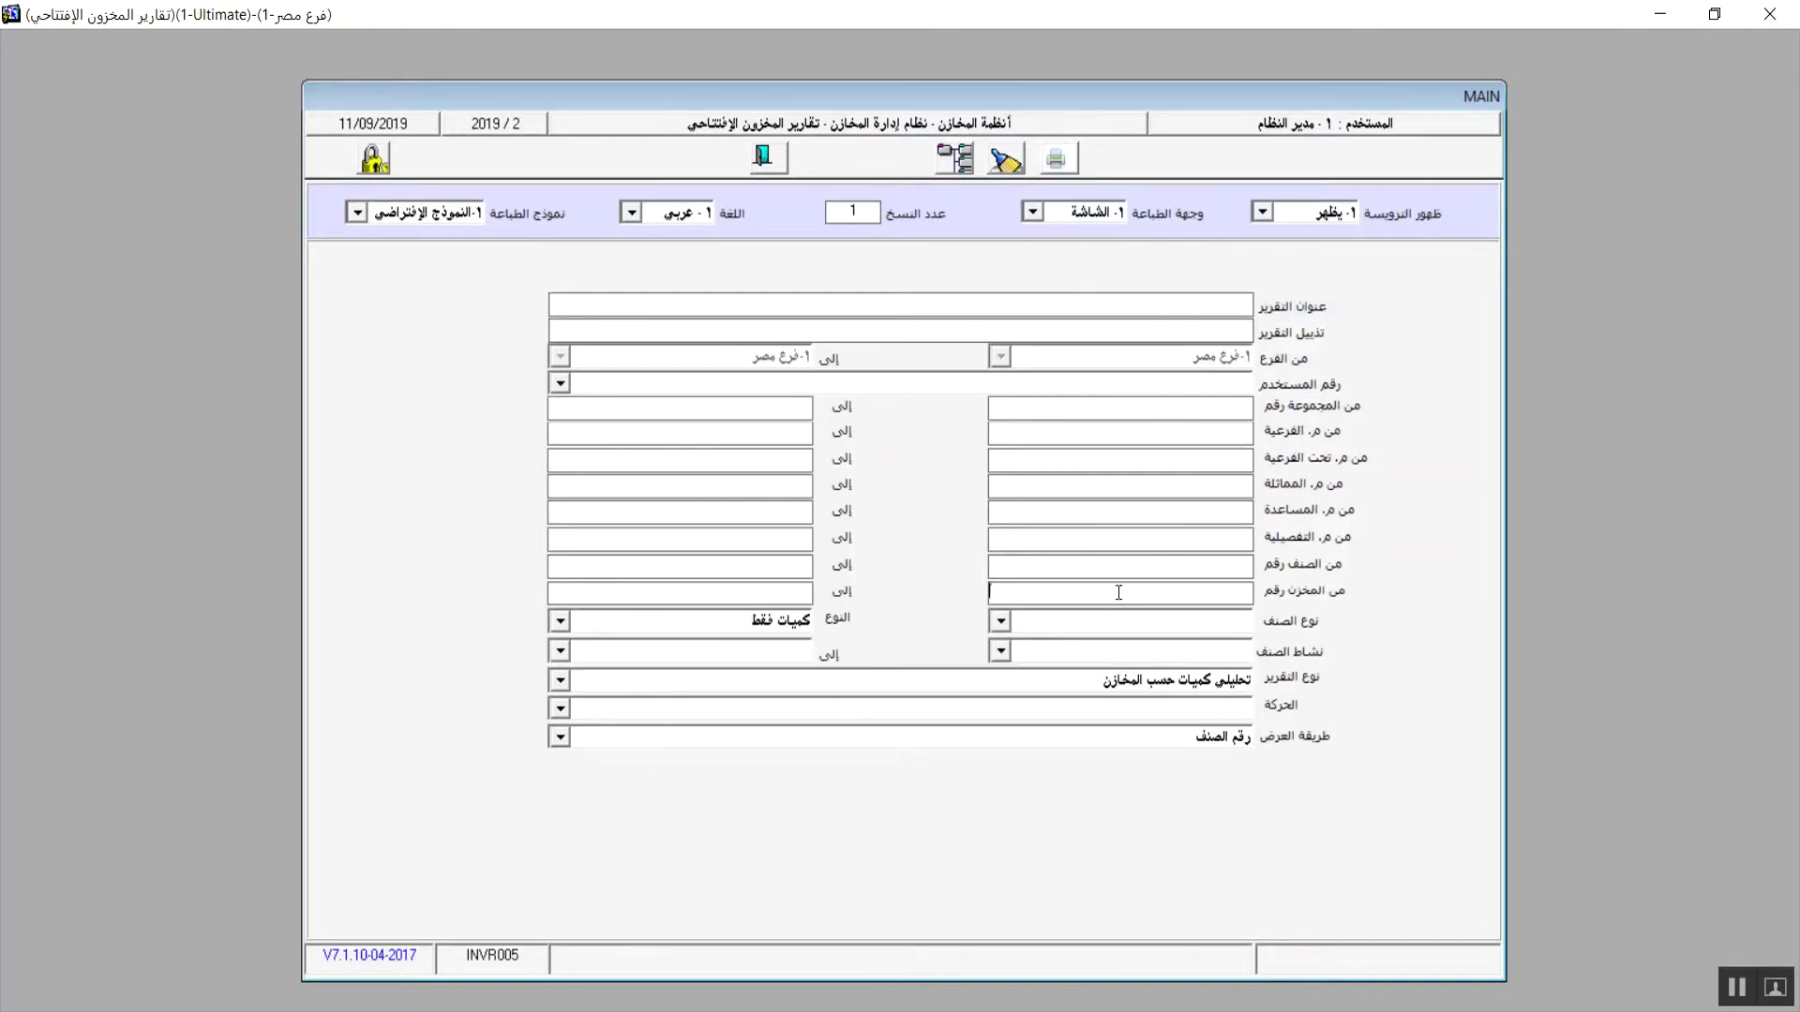
{"action": "type", "text": "11"}
{"action": "left_click", "coordinate": [1054, 161]}
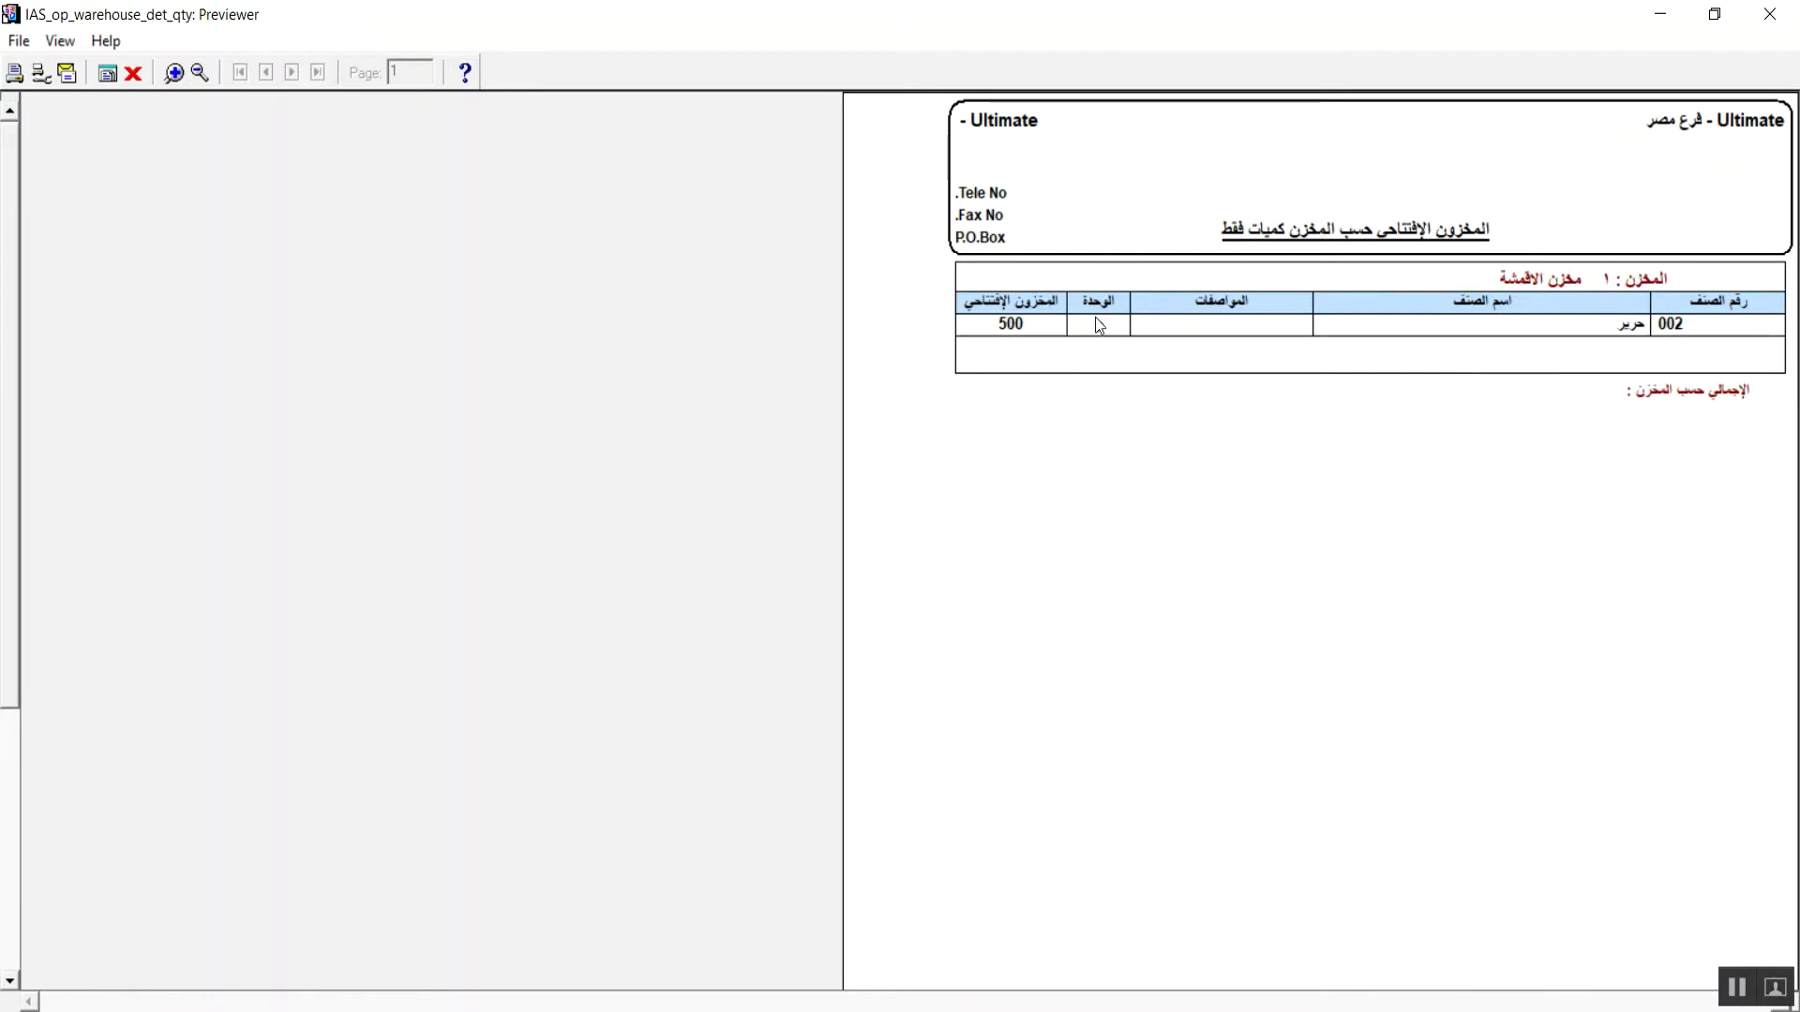
{"action": "left_click", "coordinate": [1770, 13]}
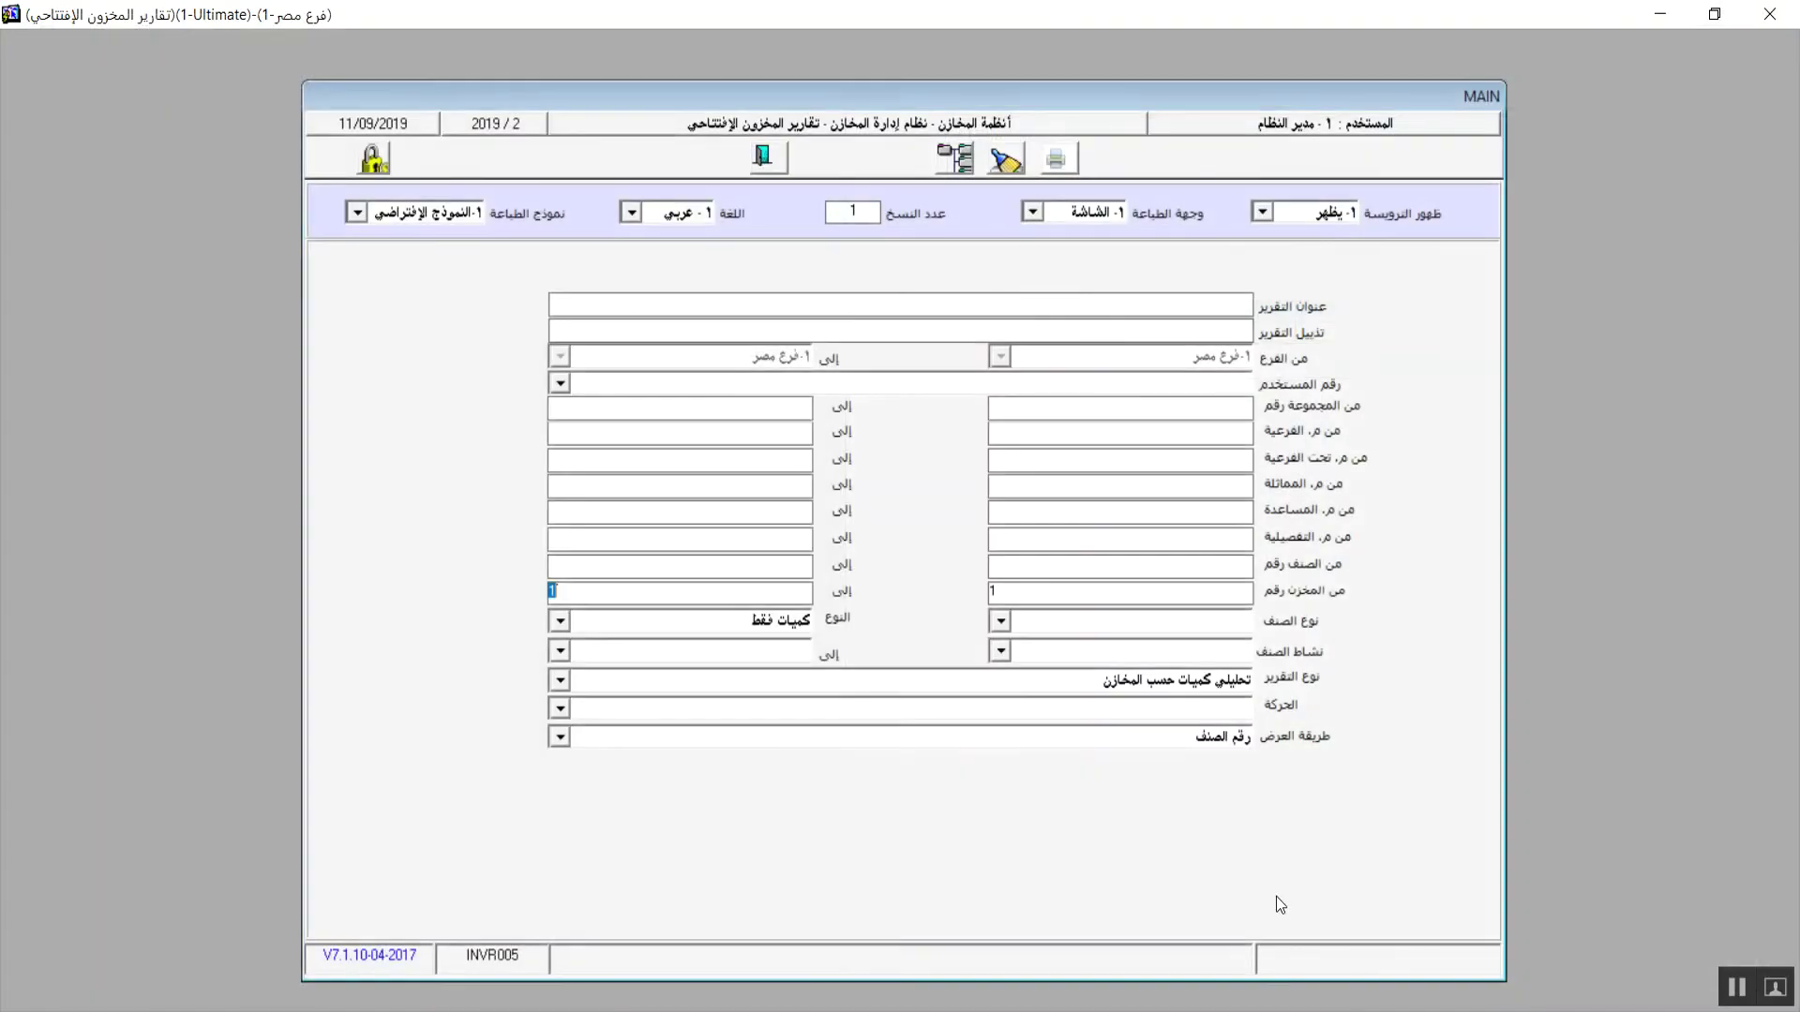
Change the warehouse range to 2 through 2, view the report's preview, and close it.
{"action": "left_click", "coordinate": [1019, 592]}
{"action": "left_click", "coordinate": [588, 595]}
{"action": "left_click", "coordinate": [1059, 161]}
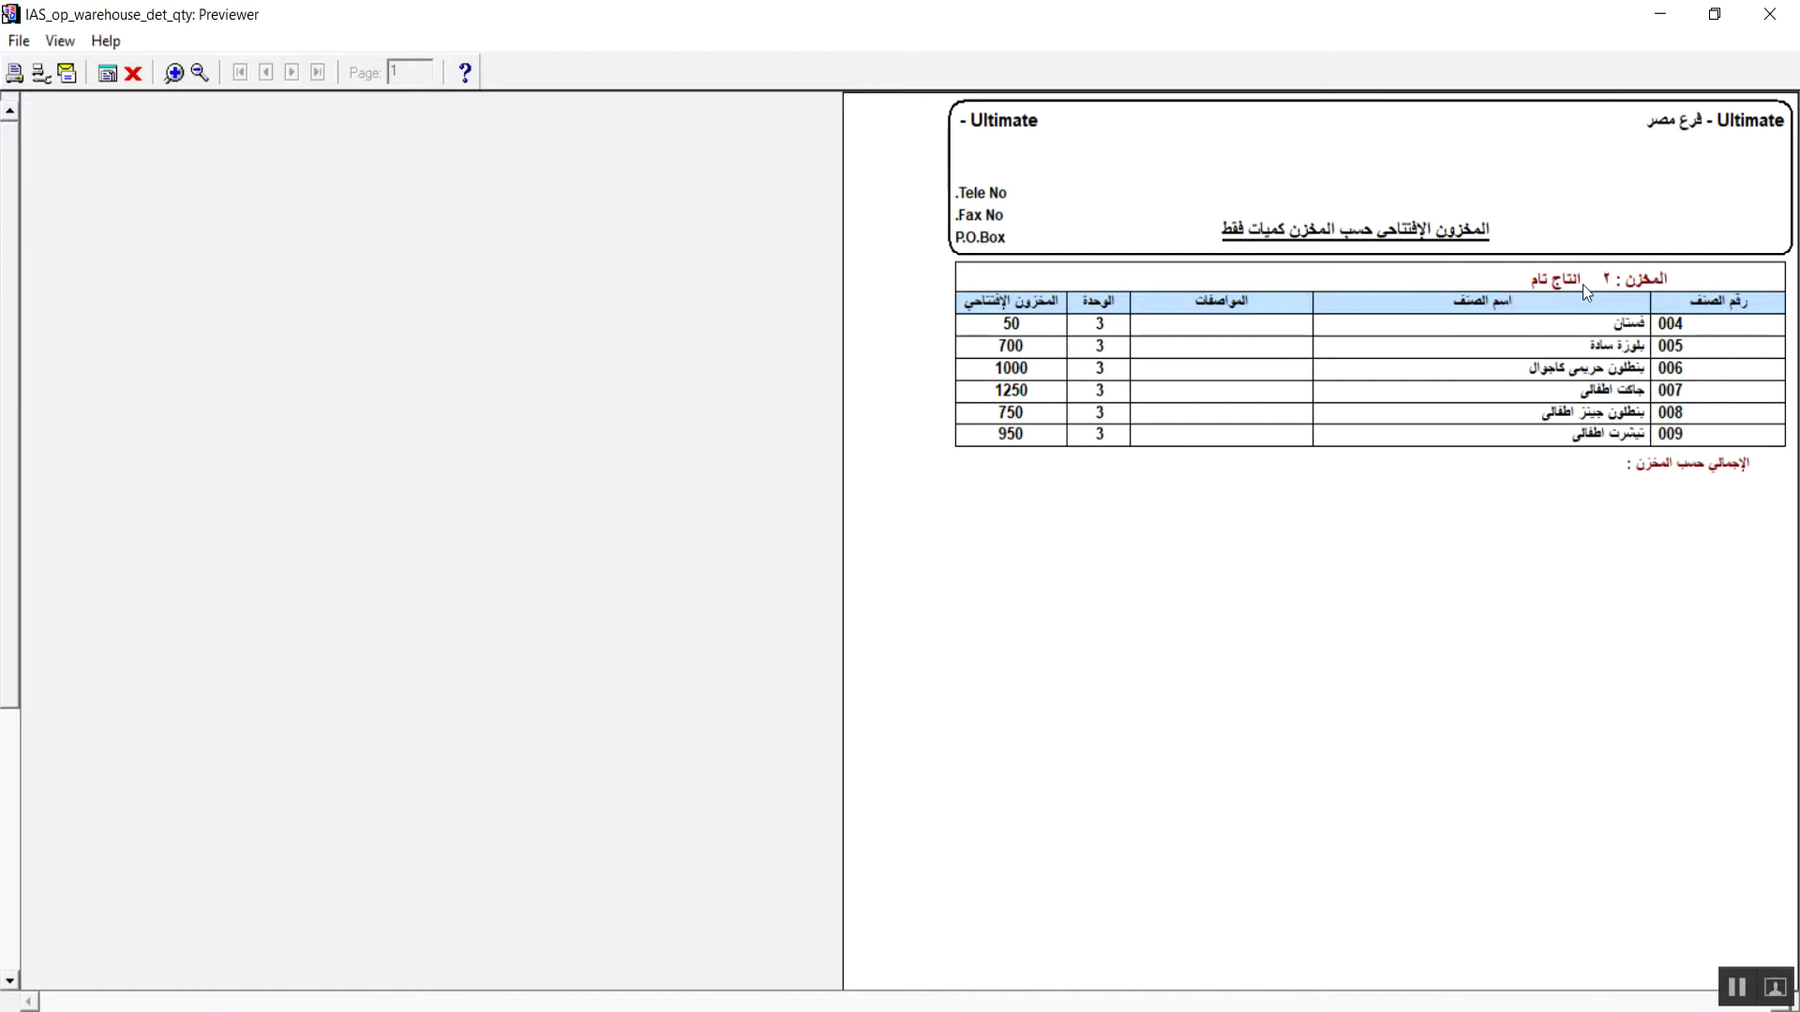
{"action": "left_click", "coordinate": [1771, 17]}
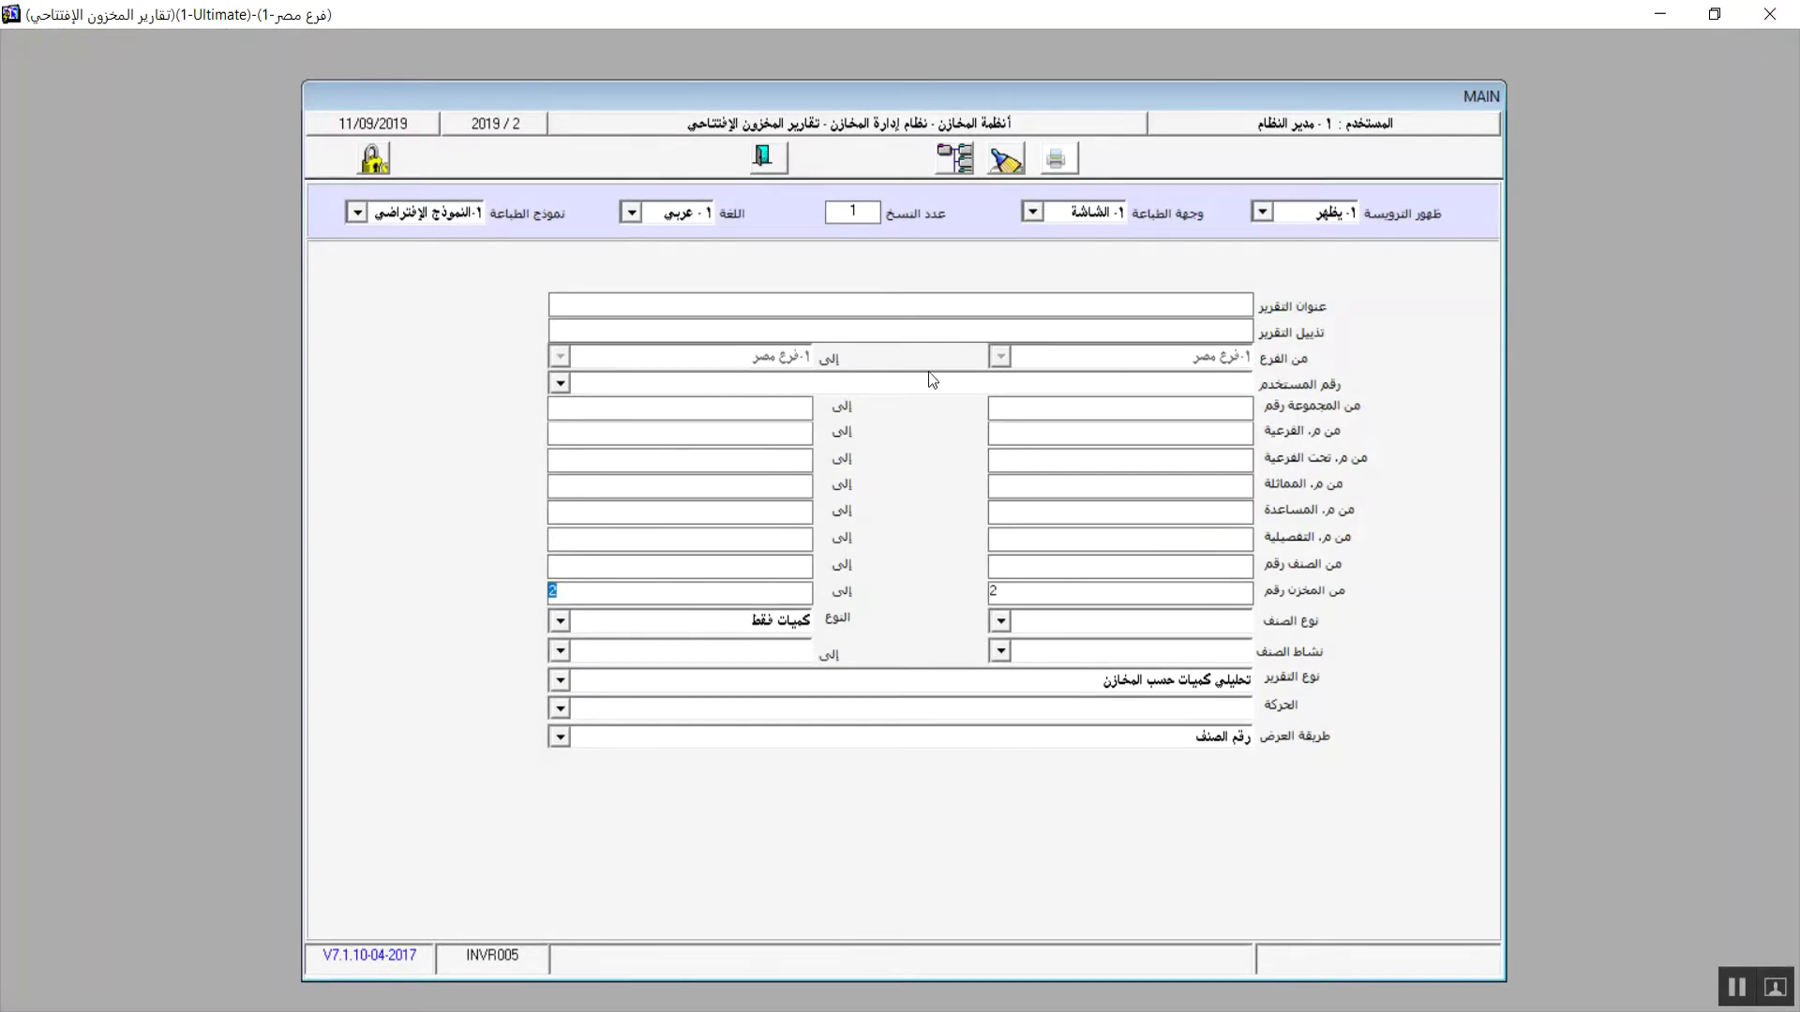
Close the opening inventory report and open the inventory reports screen (تقارير المخزون).
{"action": "left_click", "coordinate": [774, 155]}
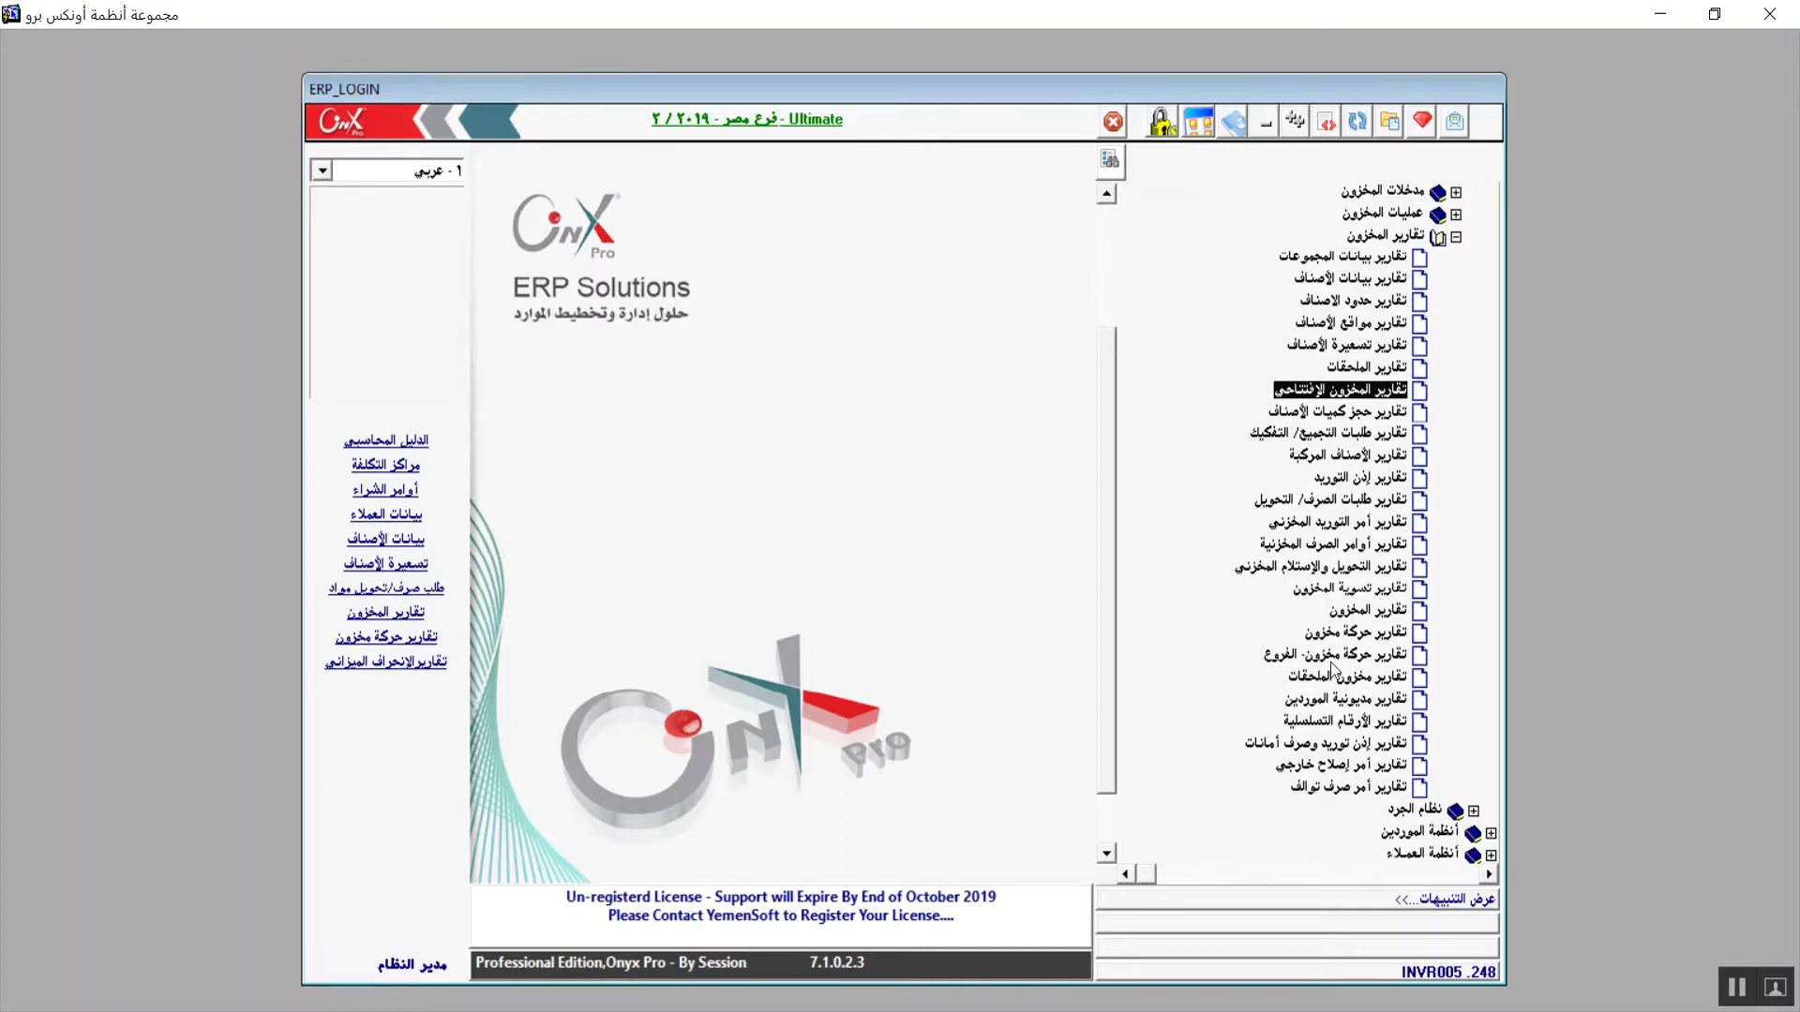
{"action": "left_click", "coordinate": [1379, 611]}
{"action": "double_click", "coordinate": [1378, 611]}
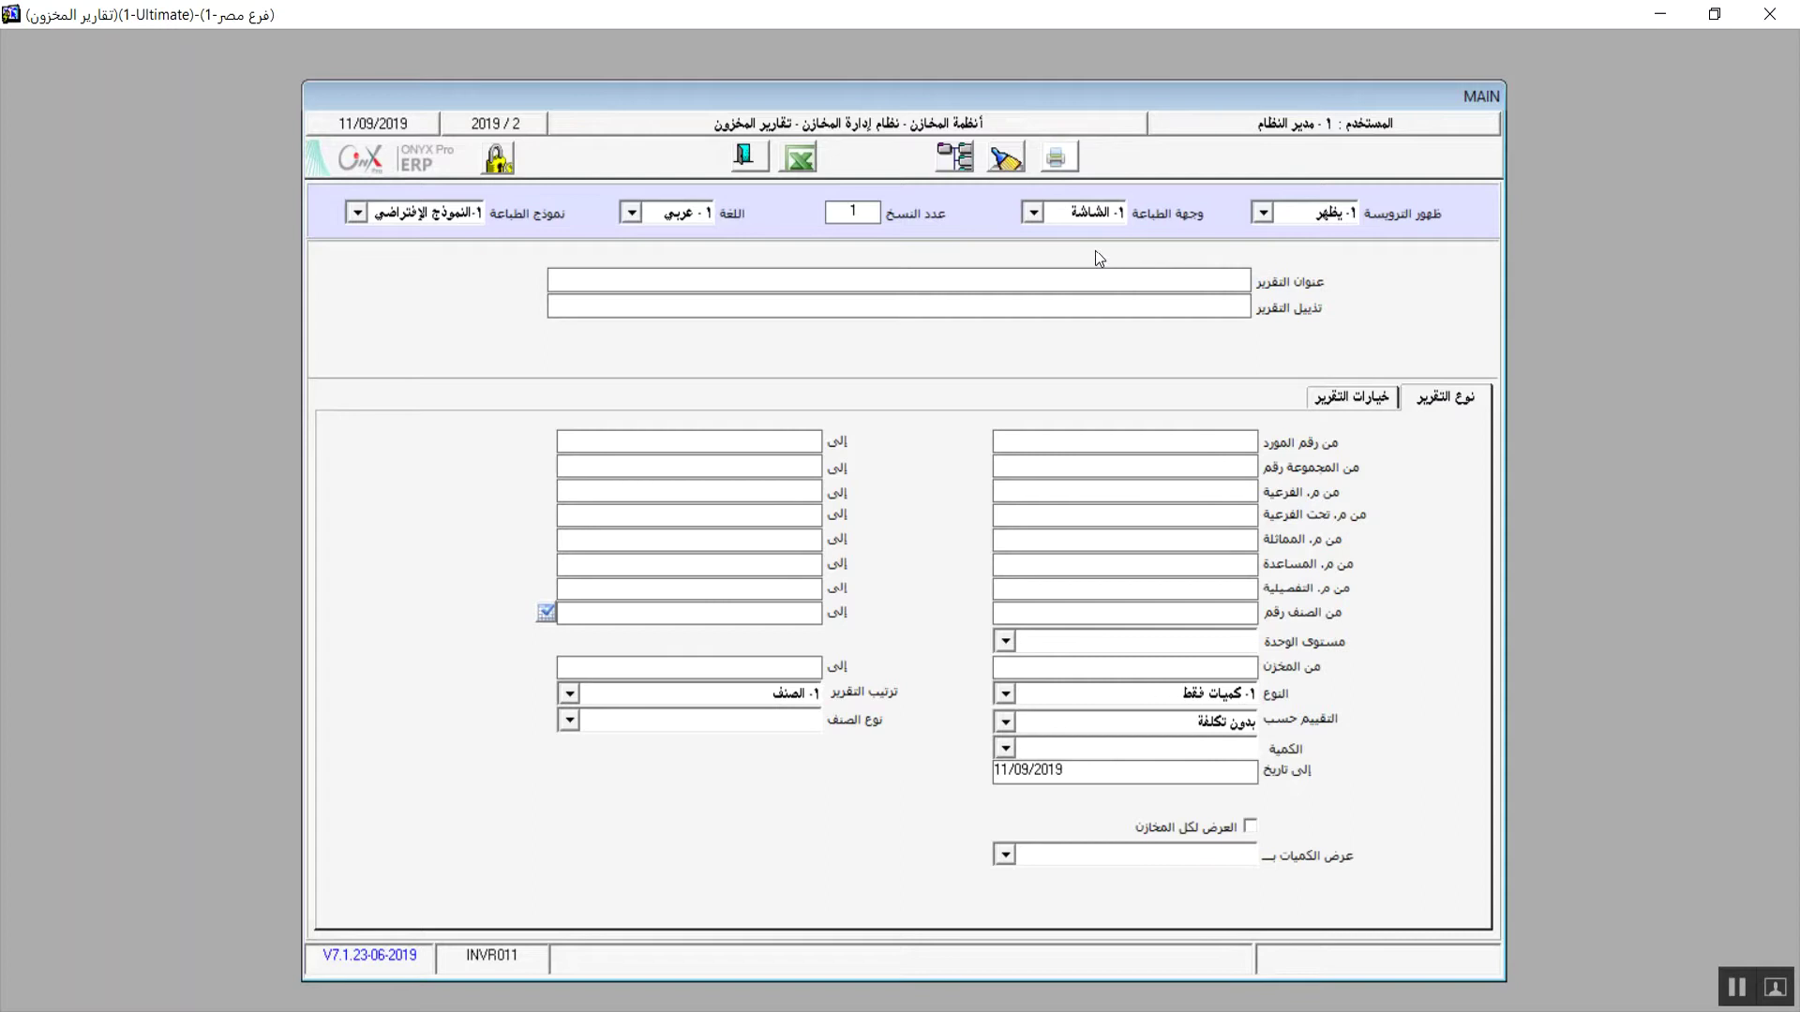
Set the inventory report's النوع to كميات وتكاليف and its warehouse range from 2 to 2.
{"action": "left_click", "coordinate": [1006, 702]}
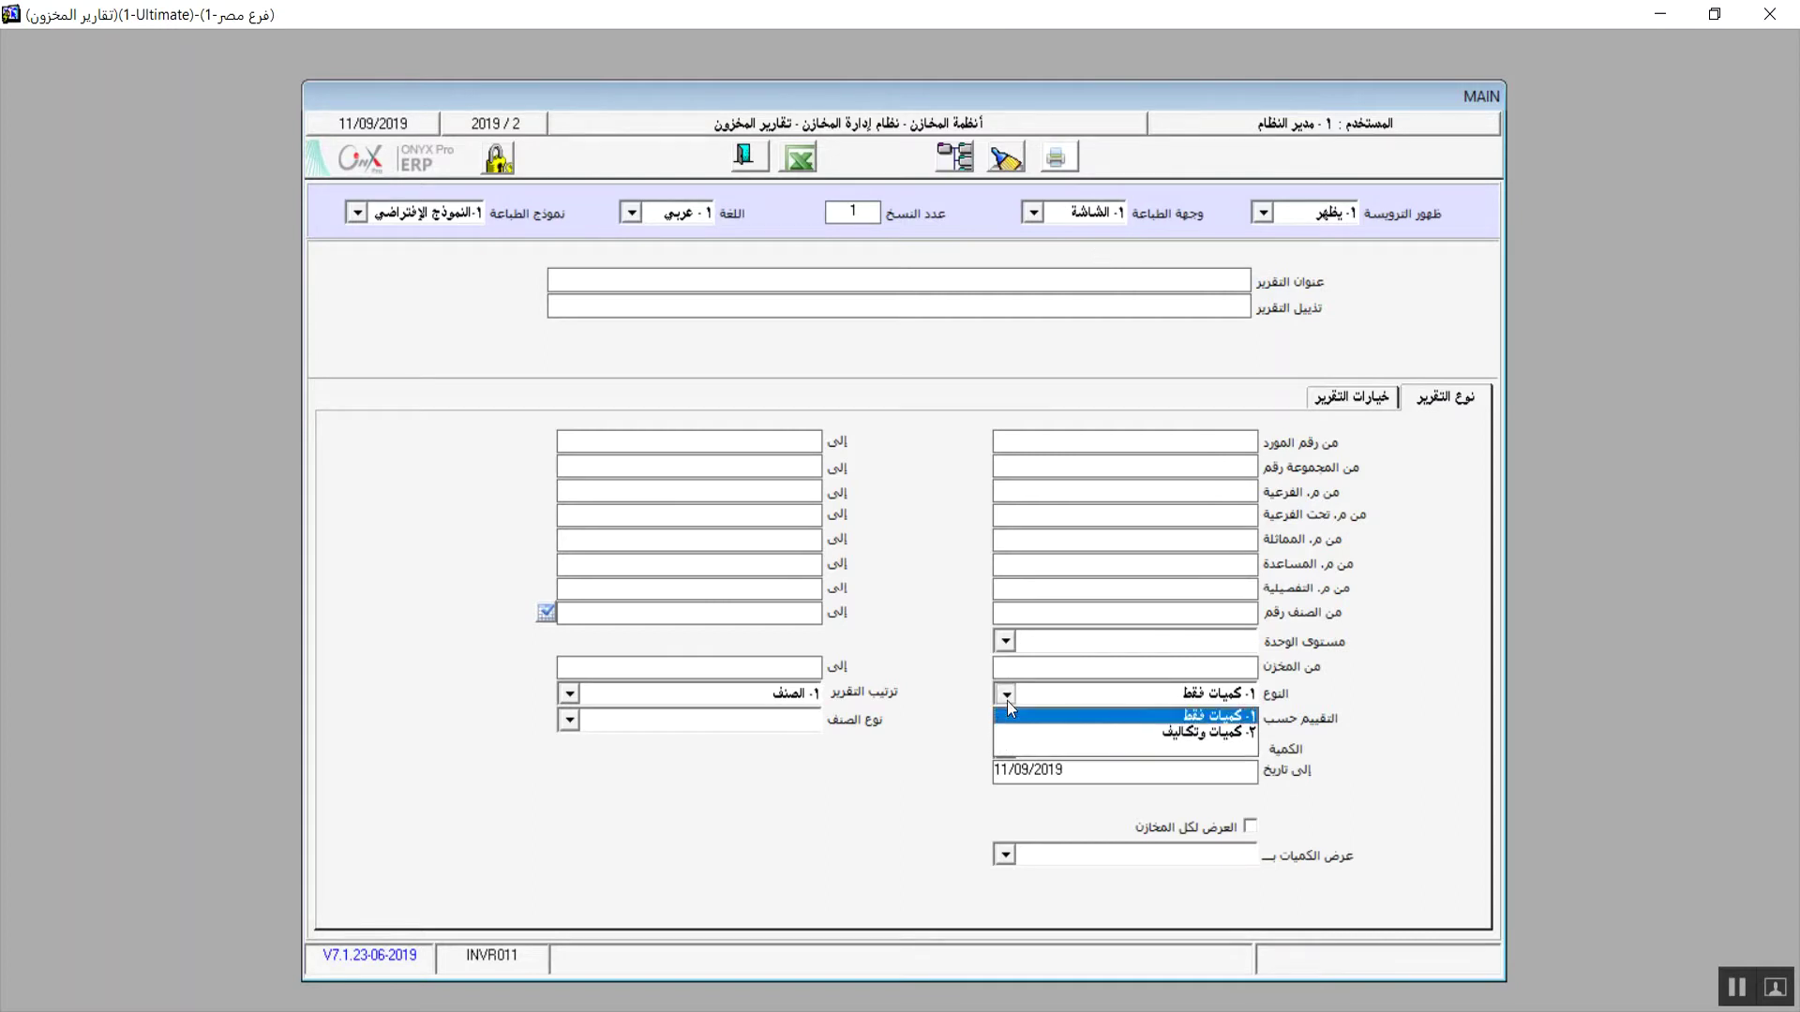
{"action": "left_click", "coordinate": [1127, 732]}
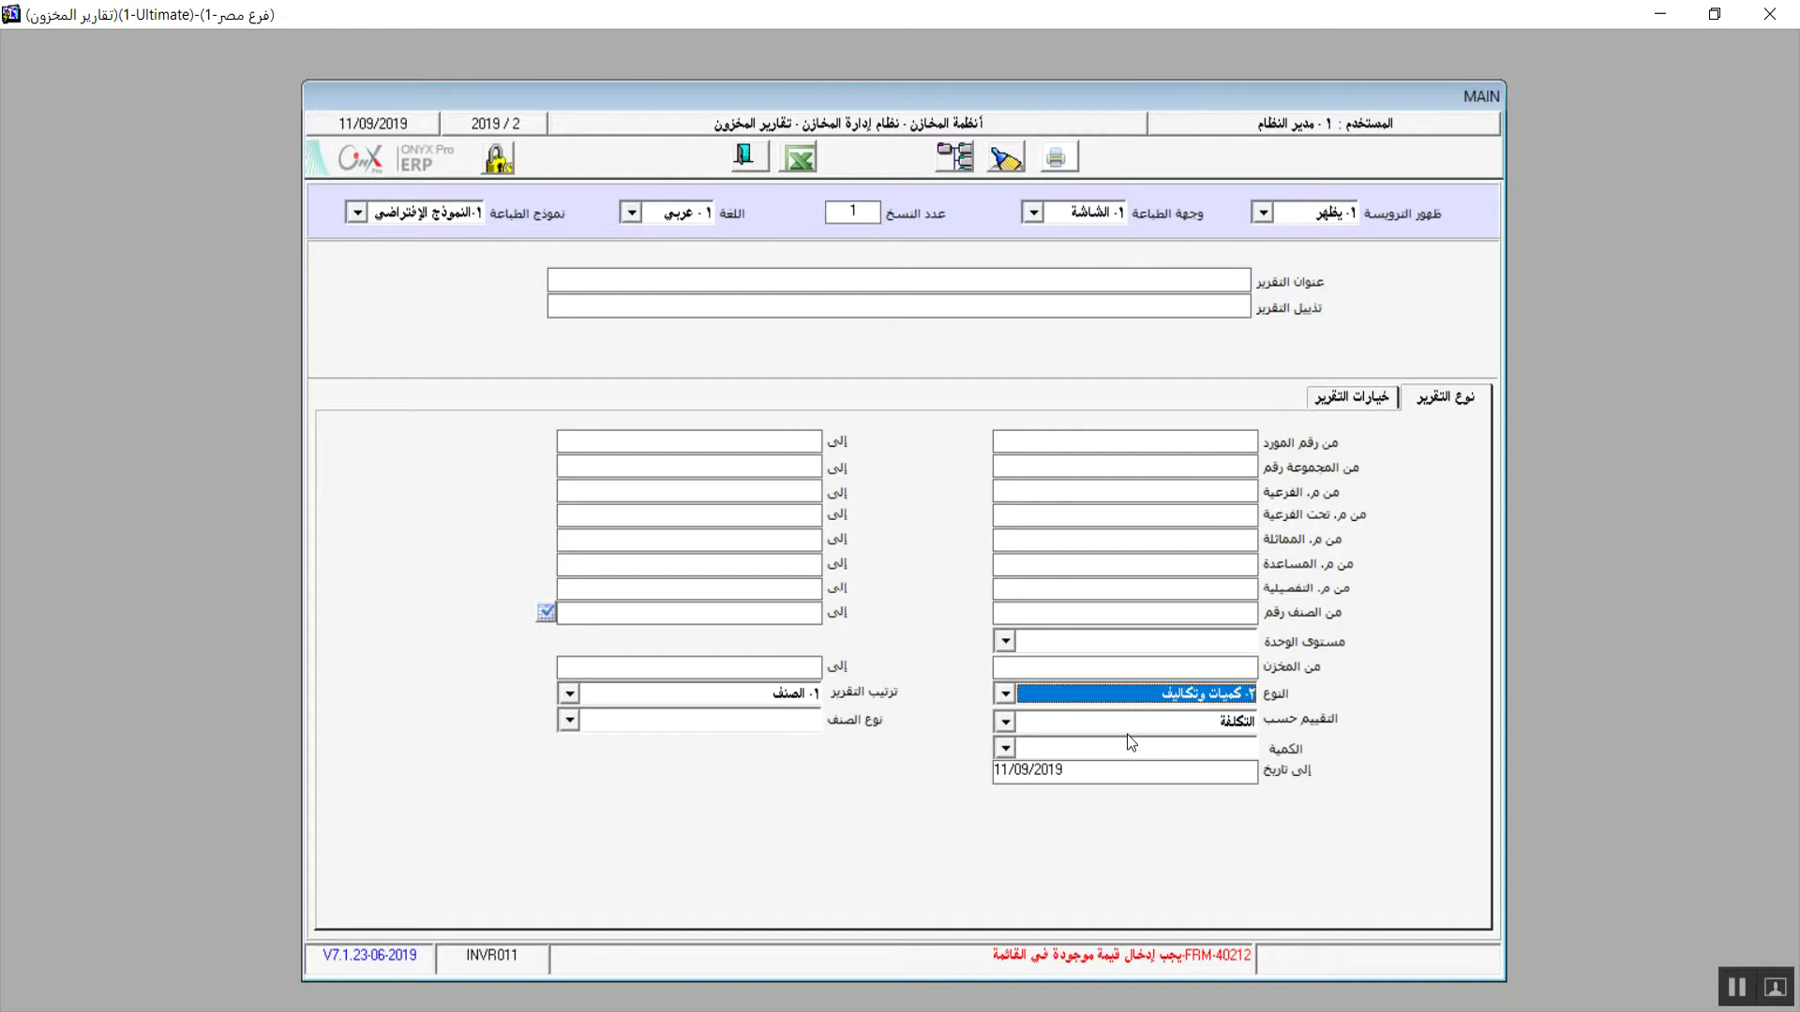
{"action": "left_click", "coordinate": [1102, 662]}
{"action": "type", "text": "2"}
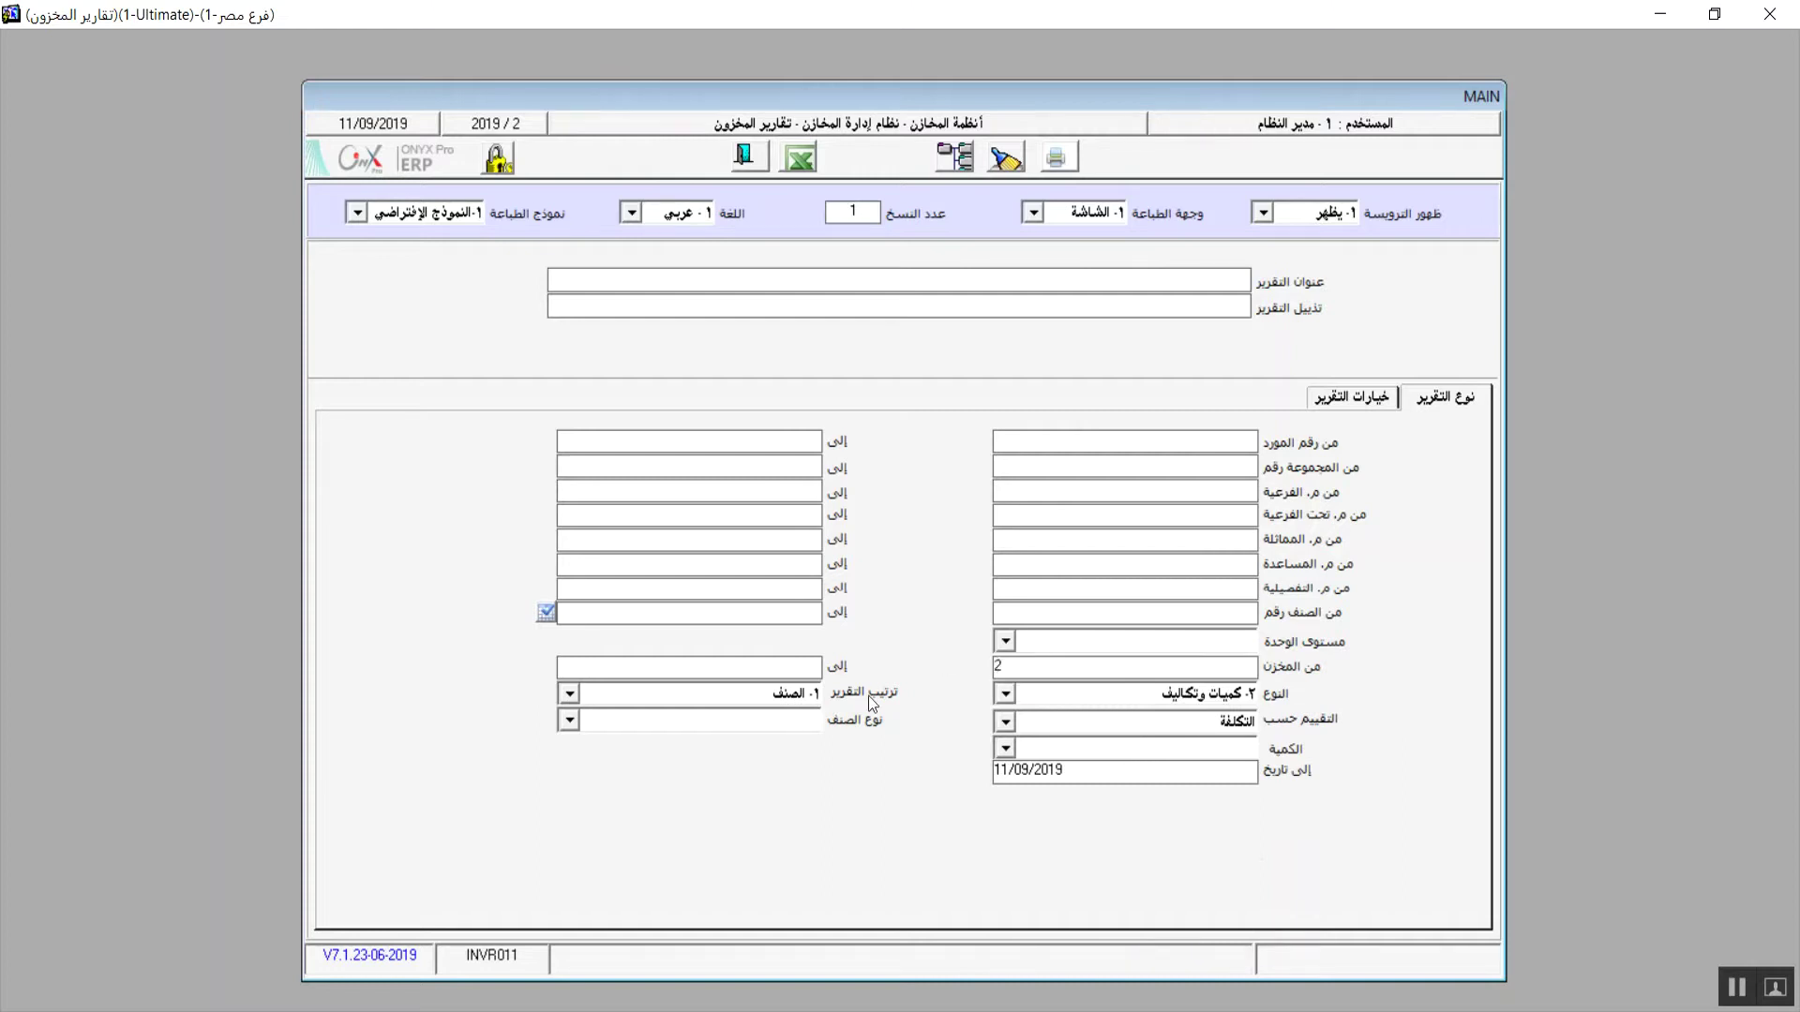
{"action": "left_click", "coordinate": [757, 665]}
{"action": "type", "text": "2"}
Set the unit level (مستوى الوحدة) to الوحدة الرئيسية, view the inventory report's preview, and close it.
{"action": "left_click", "coordinate": [1005, 664]}
{"action": "left_click", "coordinate": [1063, 159]}
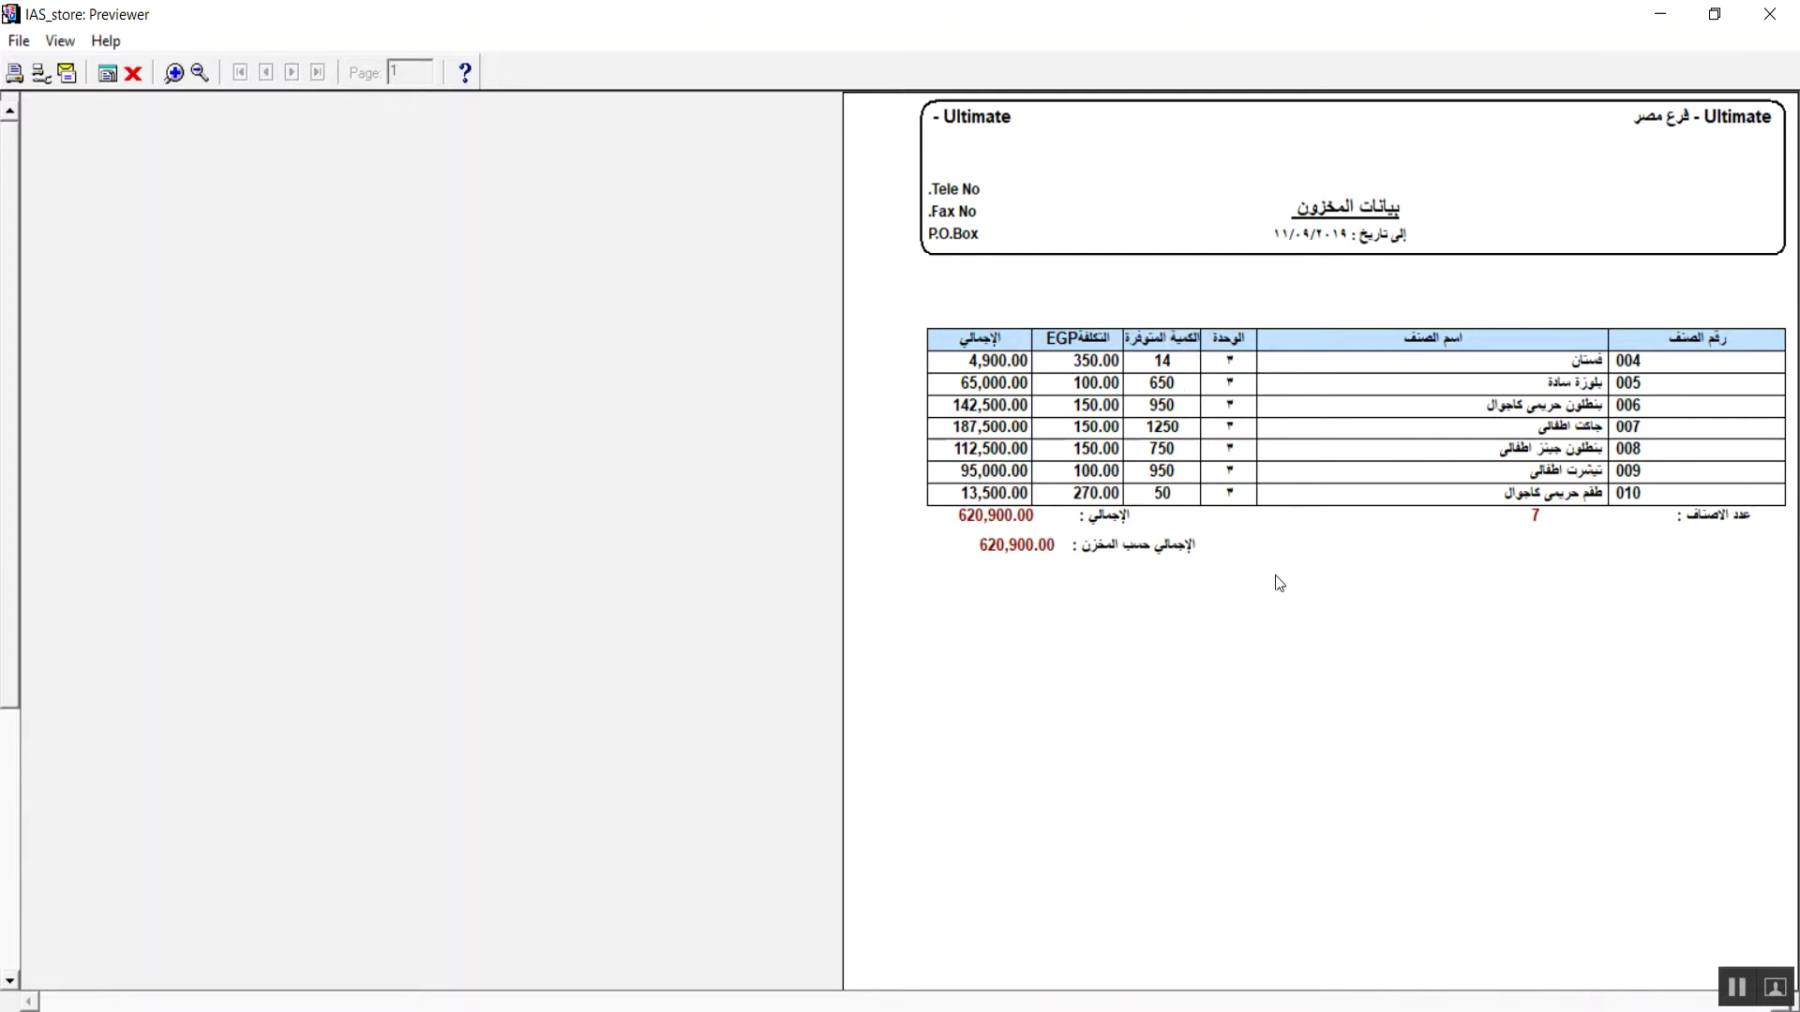
{"action": "left_click", "coordinate": [1768, 14]}
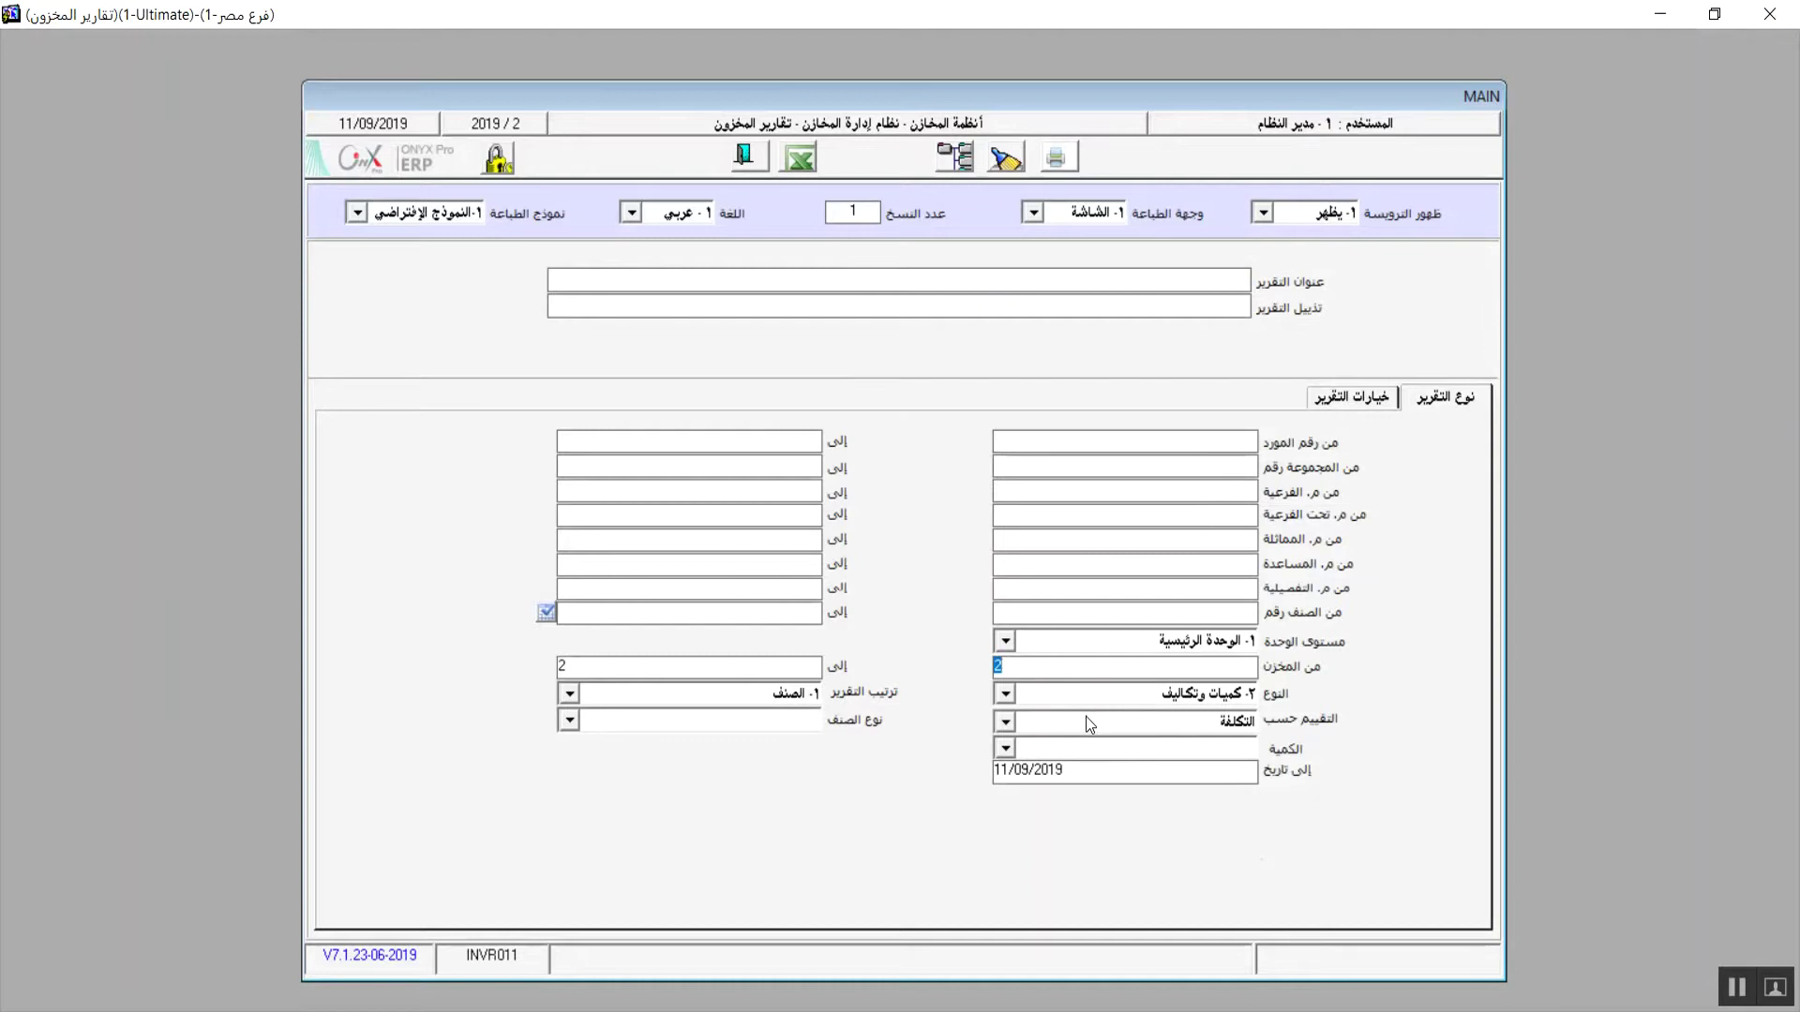
Examine the available choices for quantity (الكمية), item type (نوع الصنف) and unit level (مستوى الوحدة) in the inventory report.
{"action": "left_click", "coordinate": [1007, 749]}
{"action": "left_click", "coordinate": [1007, 749]}
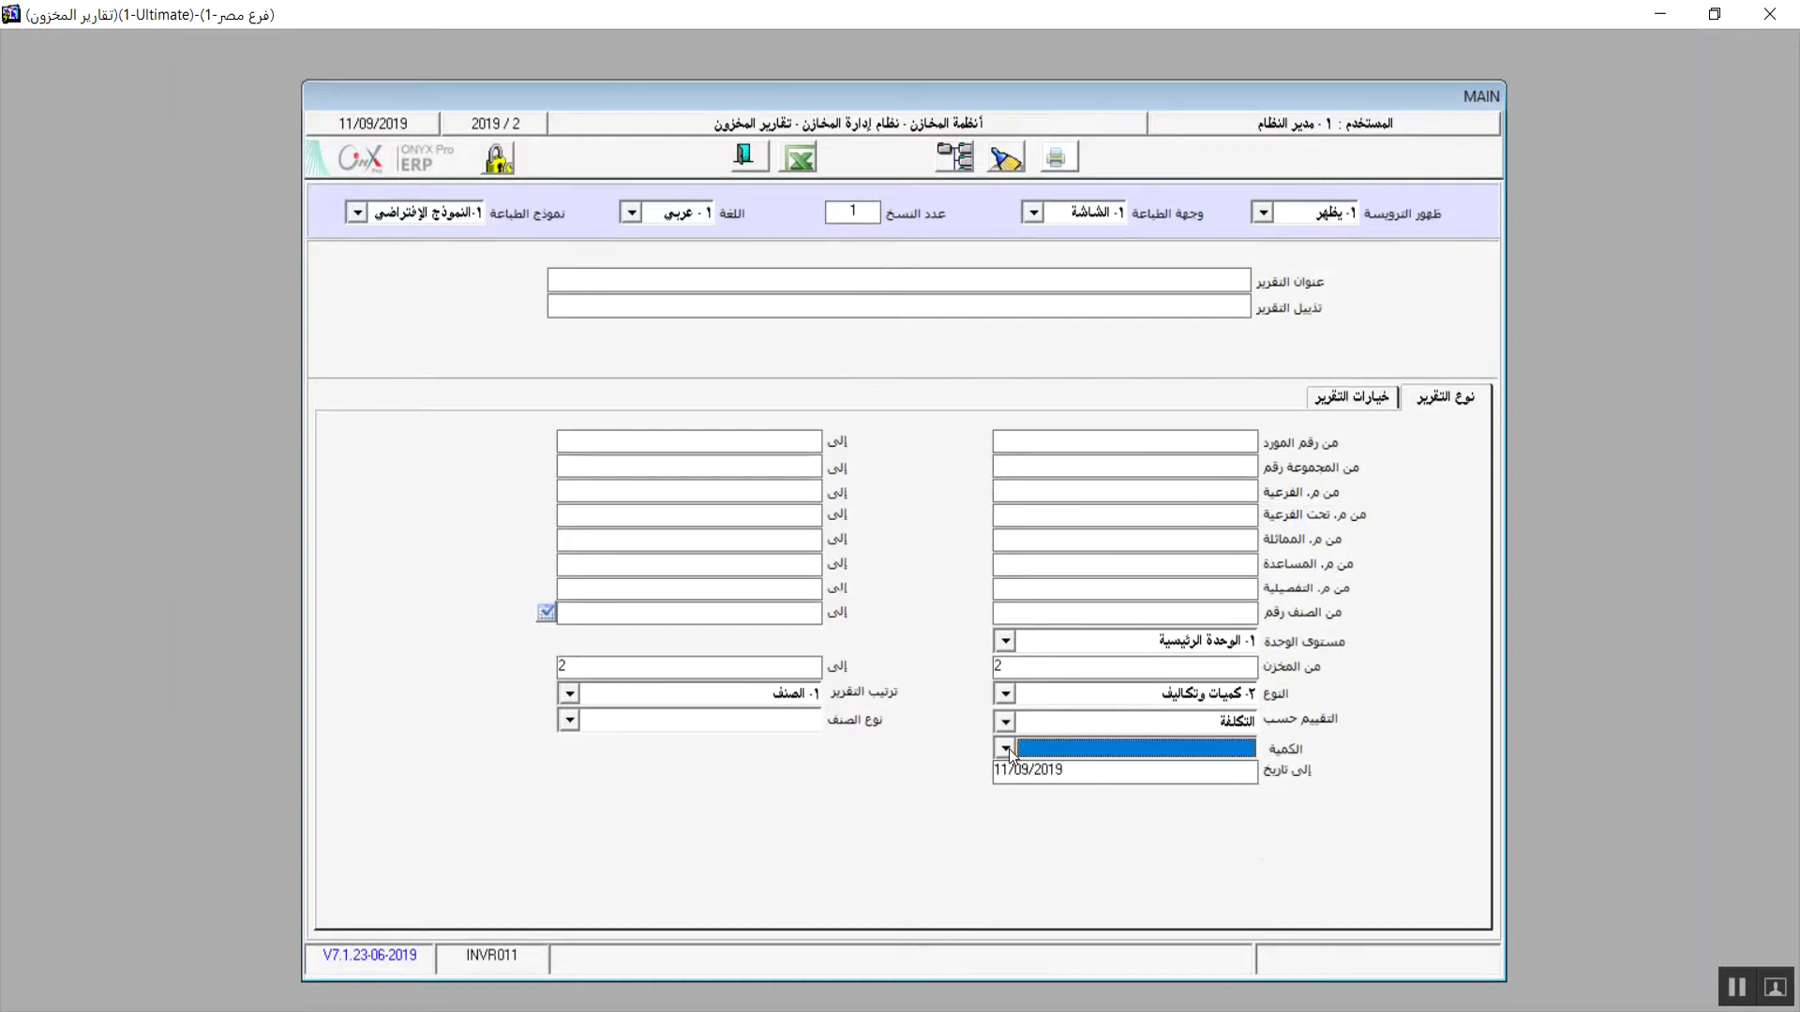
{"action": "left_click", "coordinate": [1118, 767]}
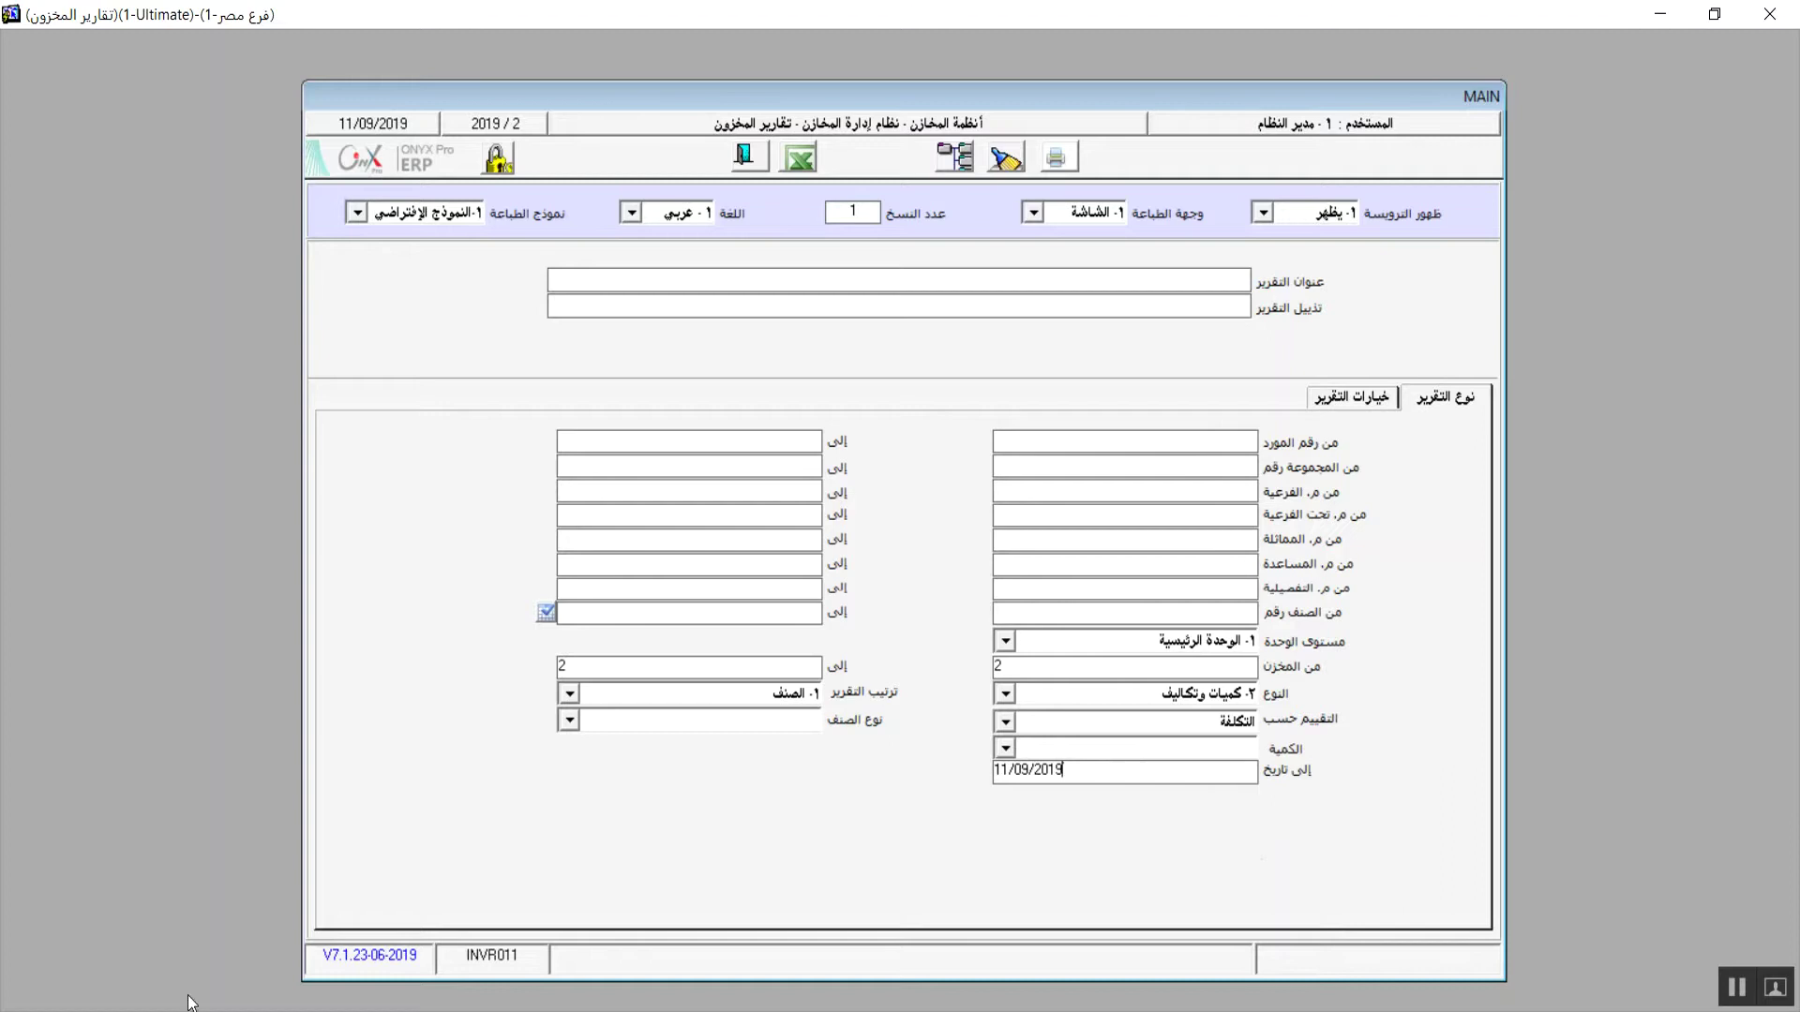
{"action": "left_click", "coordinate": [569, 721]}
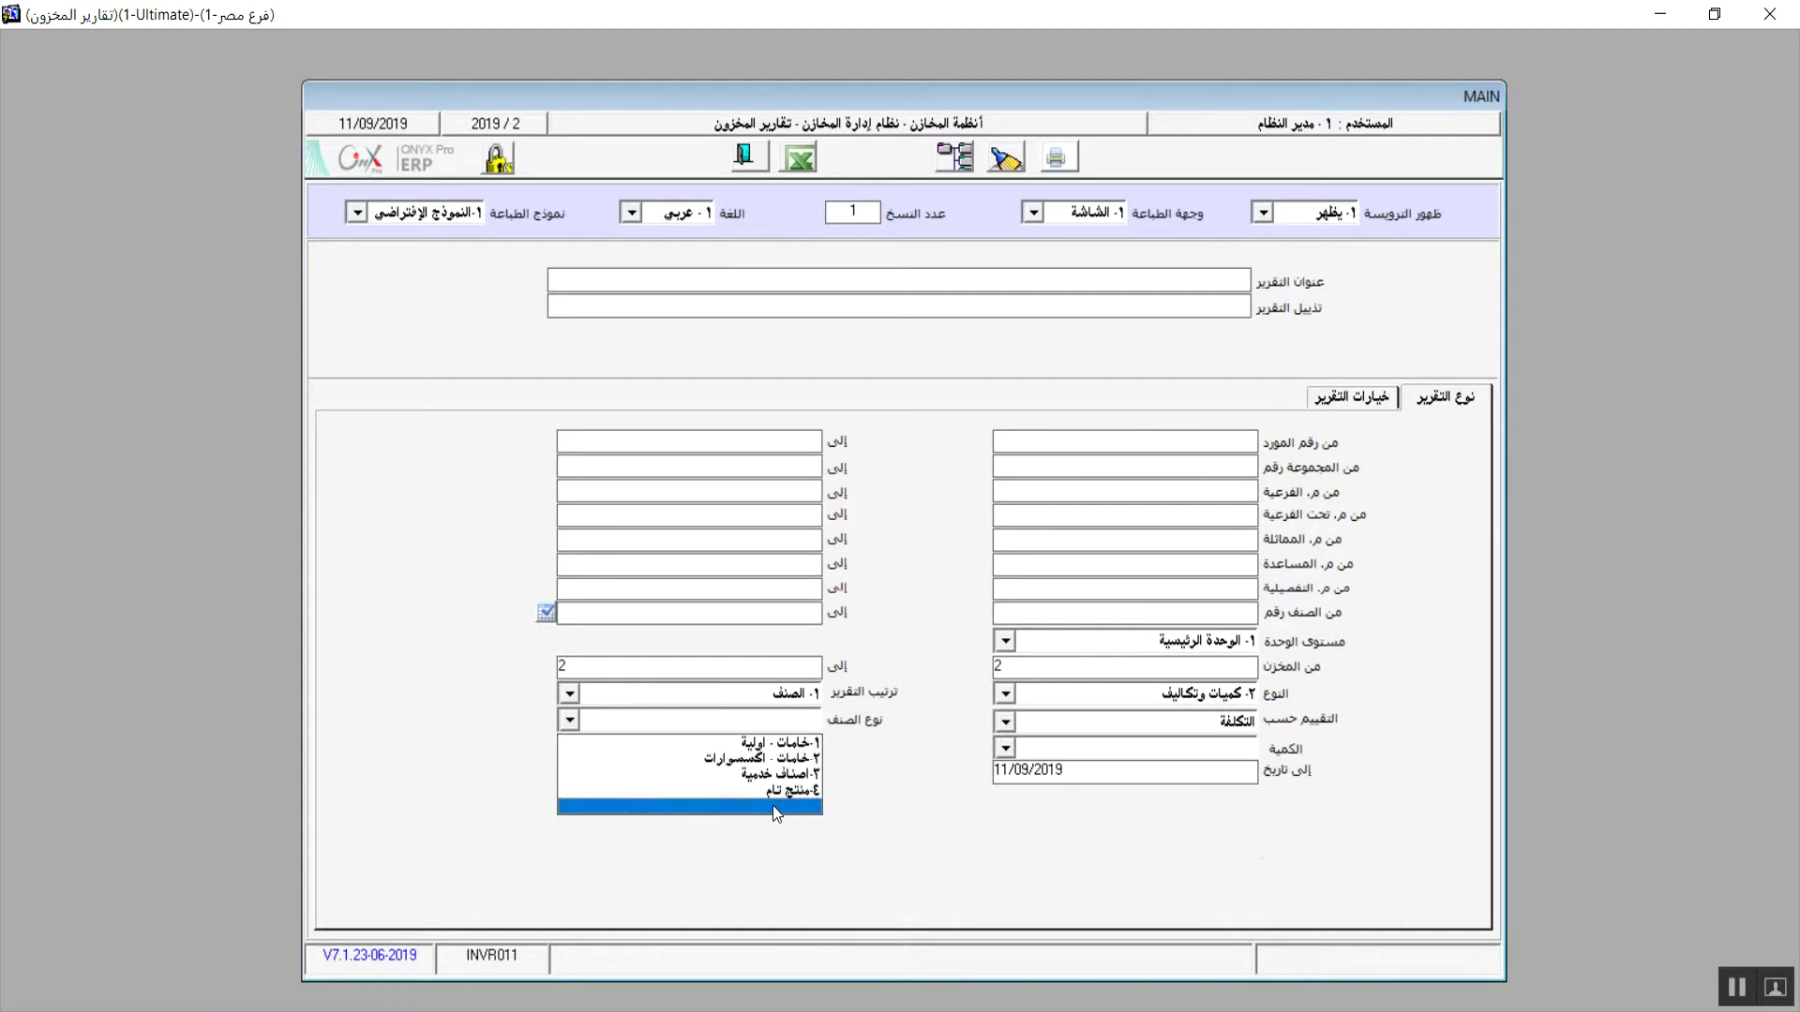
{"action": "left_click", "coordinate": [772, 806]}
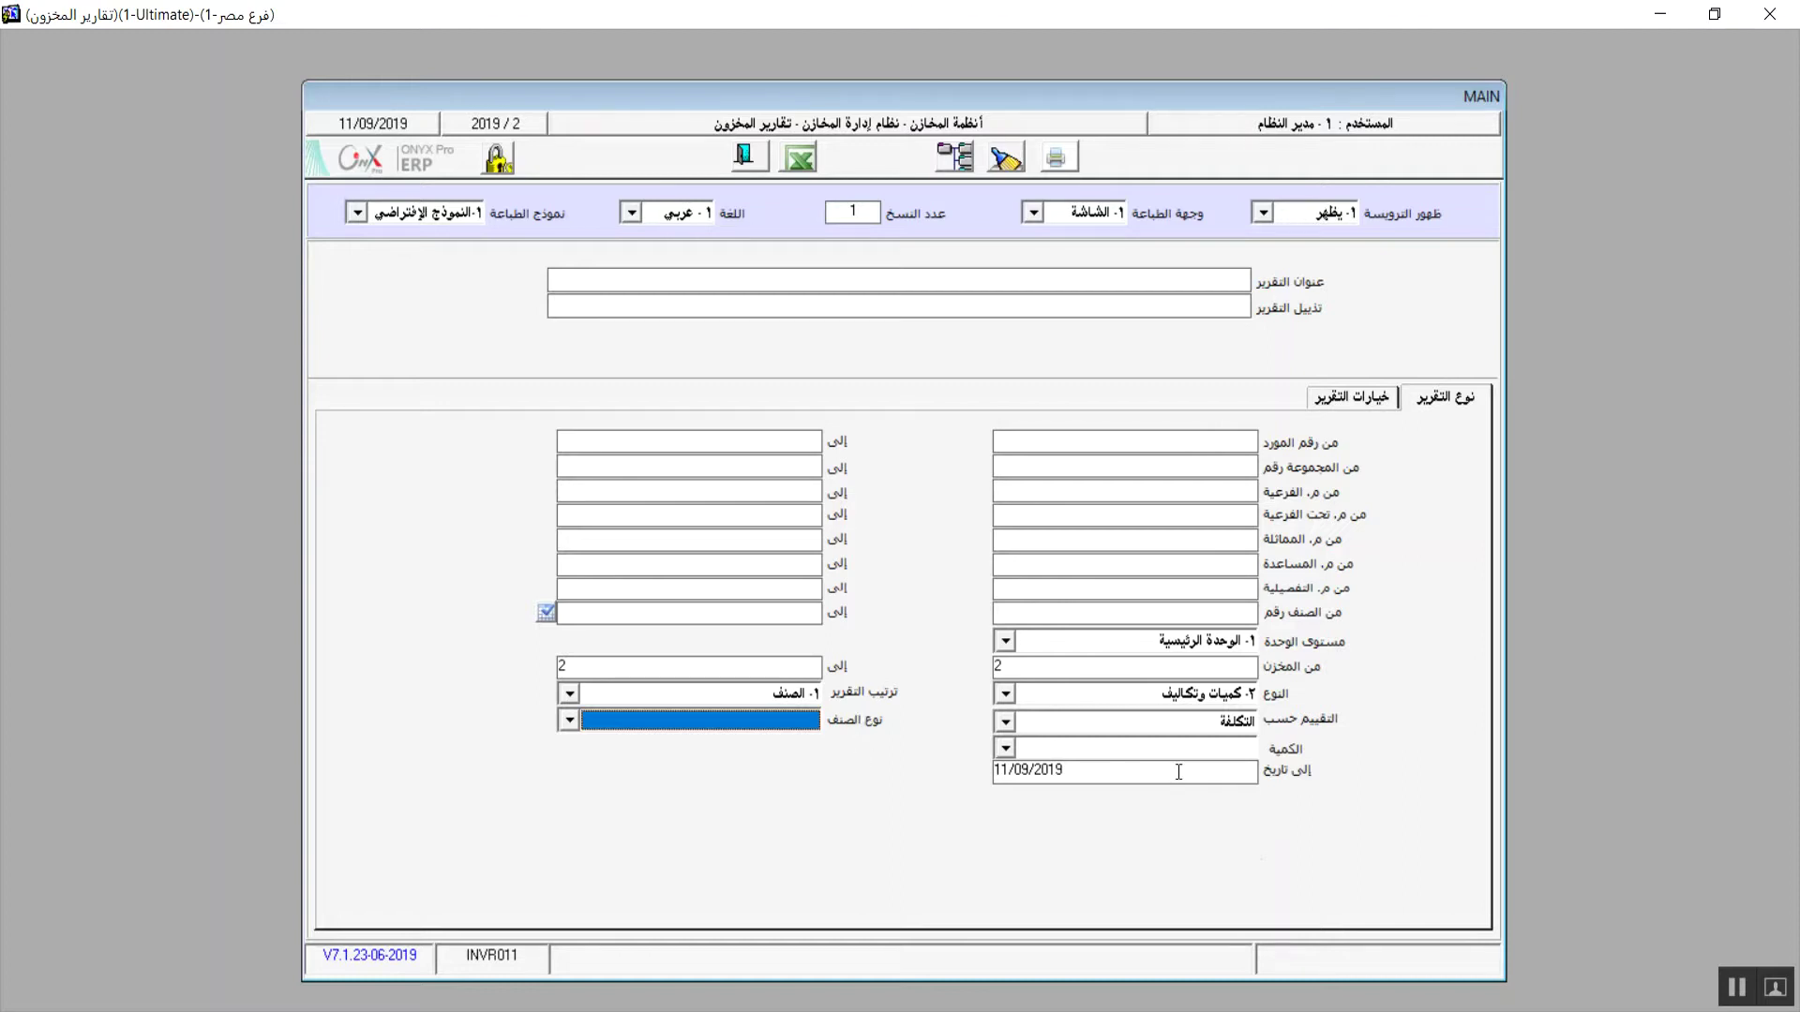
{"action": "left_click", "coordinate": [1005, 641]}
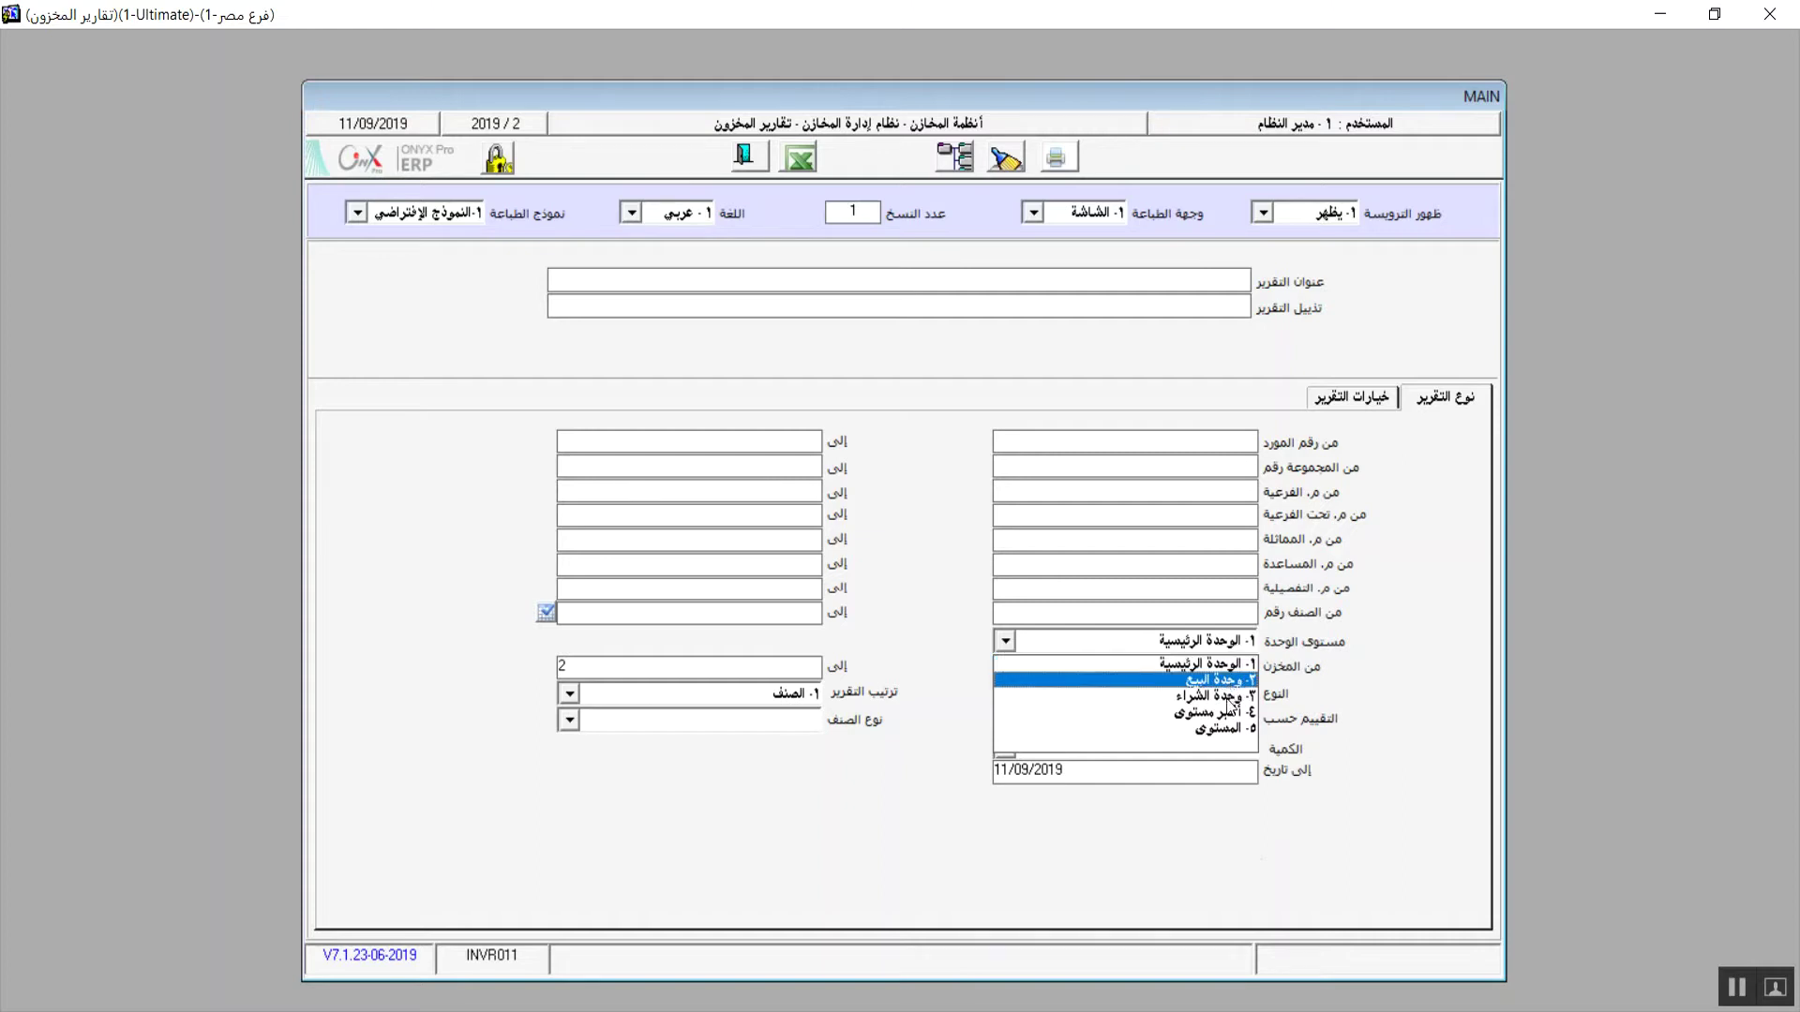
{"action": "left_click", "coordinate": [1005, 640]}
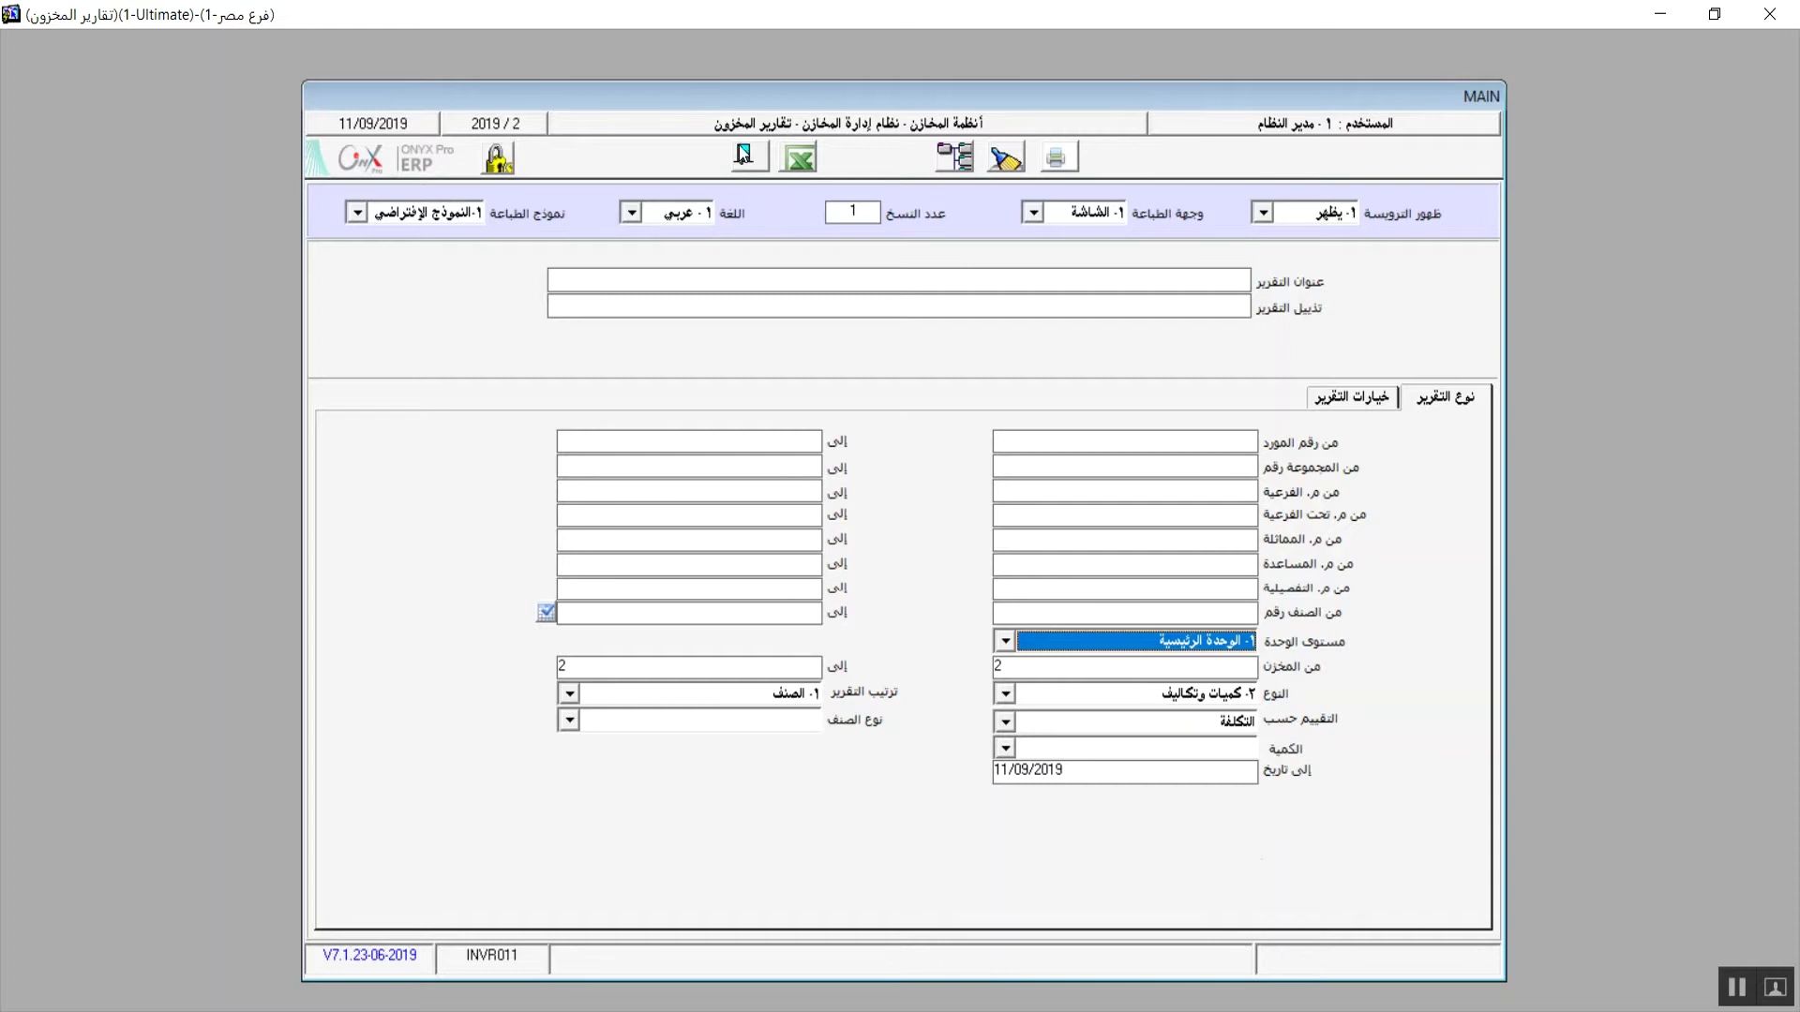
Review the inventory report's additional filters under خيارات التقرير, including item activity (نشاط الصنف), and close the report.
{"action": "left_click", "coordinate": [1341, 402]}
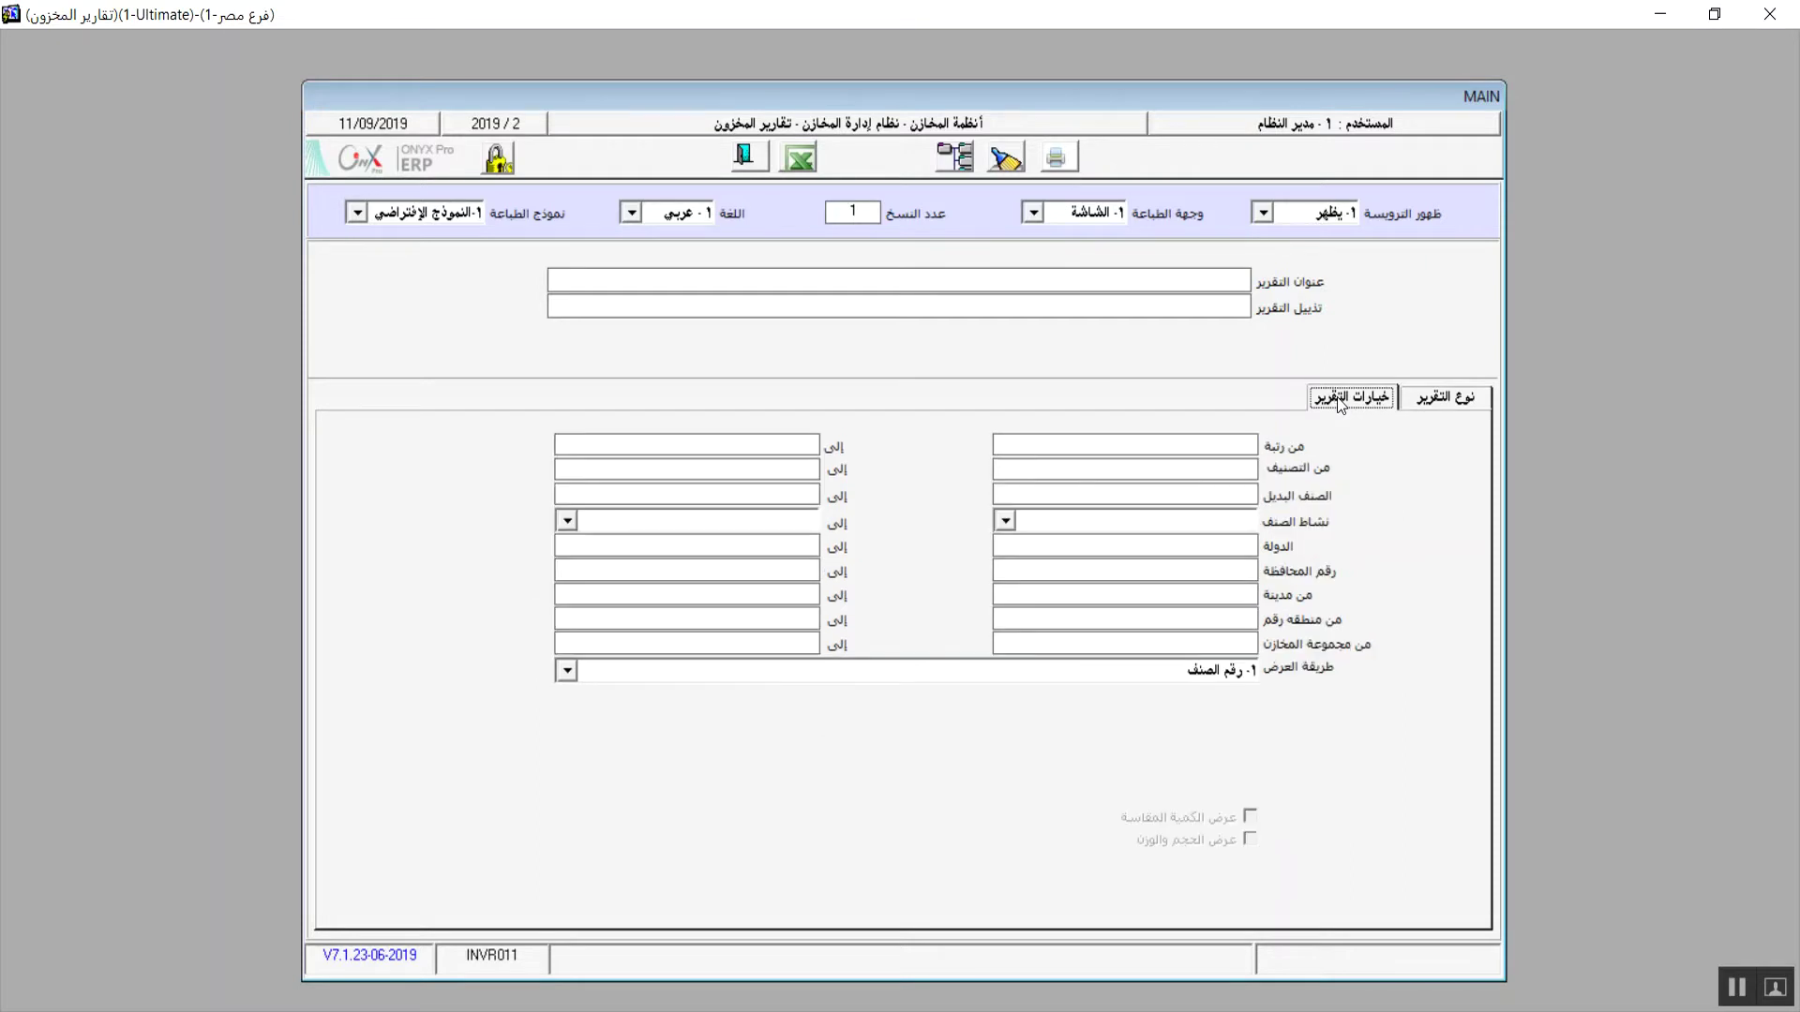
{"action": "left_click", "coordinate": [1214, 440]}
{"action": "left_click", "coordinate": [1005, 521]}
{"action": "left_click", "coordinate": [1003, 534]}
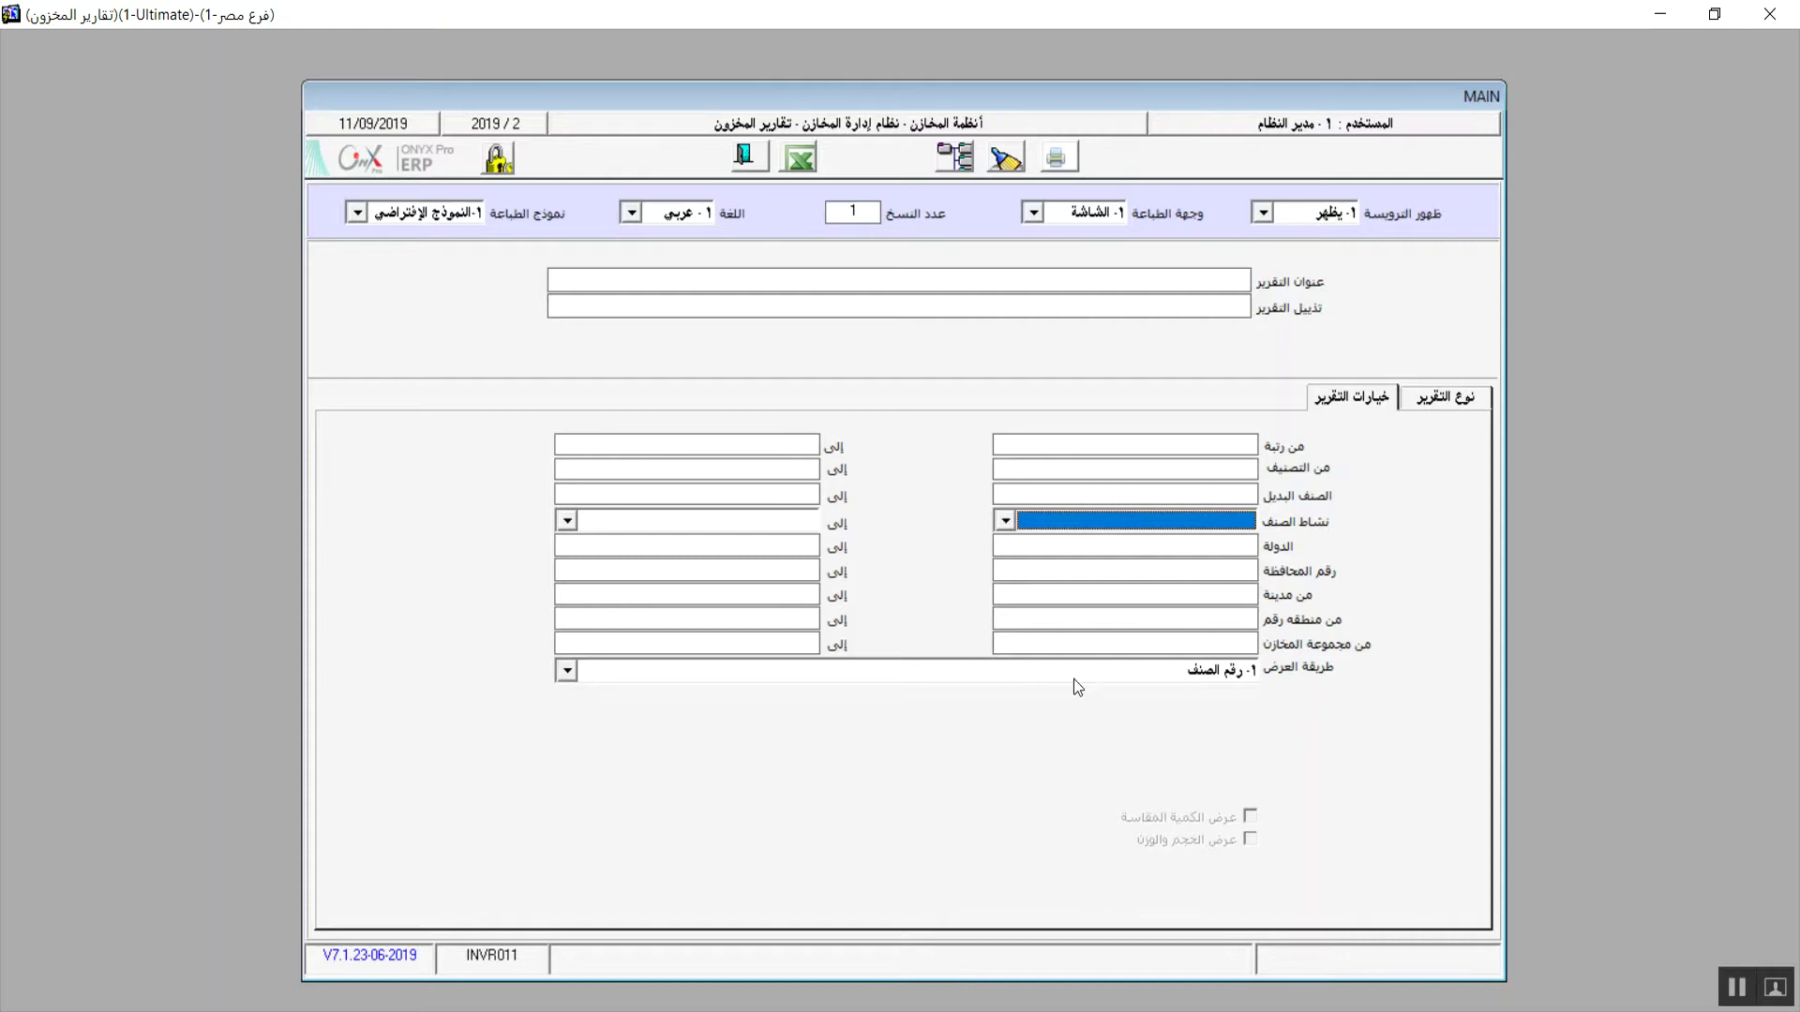
{"action": "left_click", "coordinate": [741, 165]}
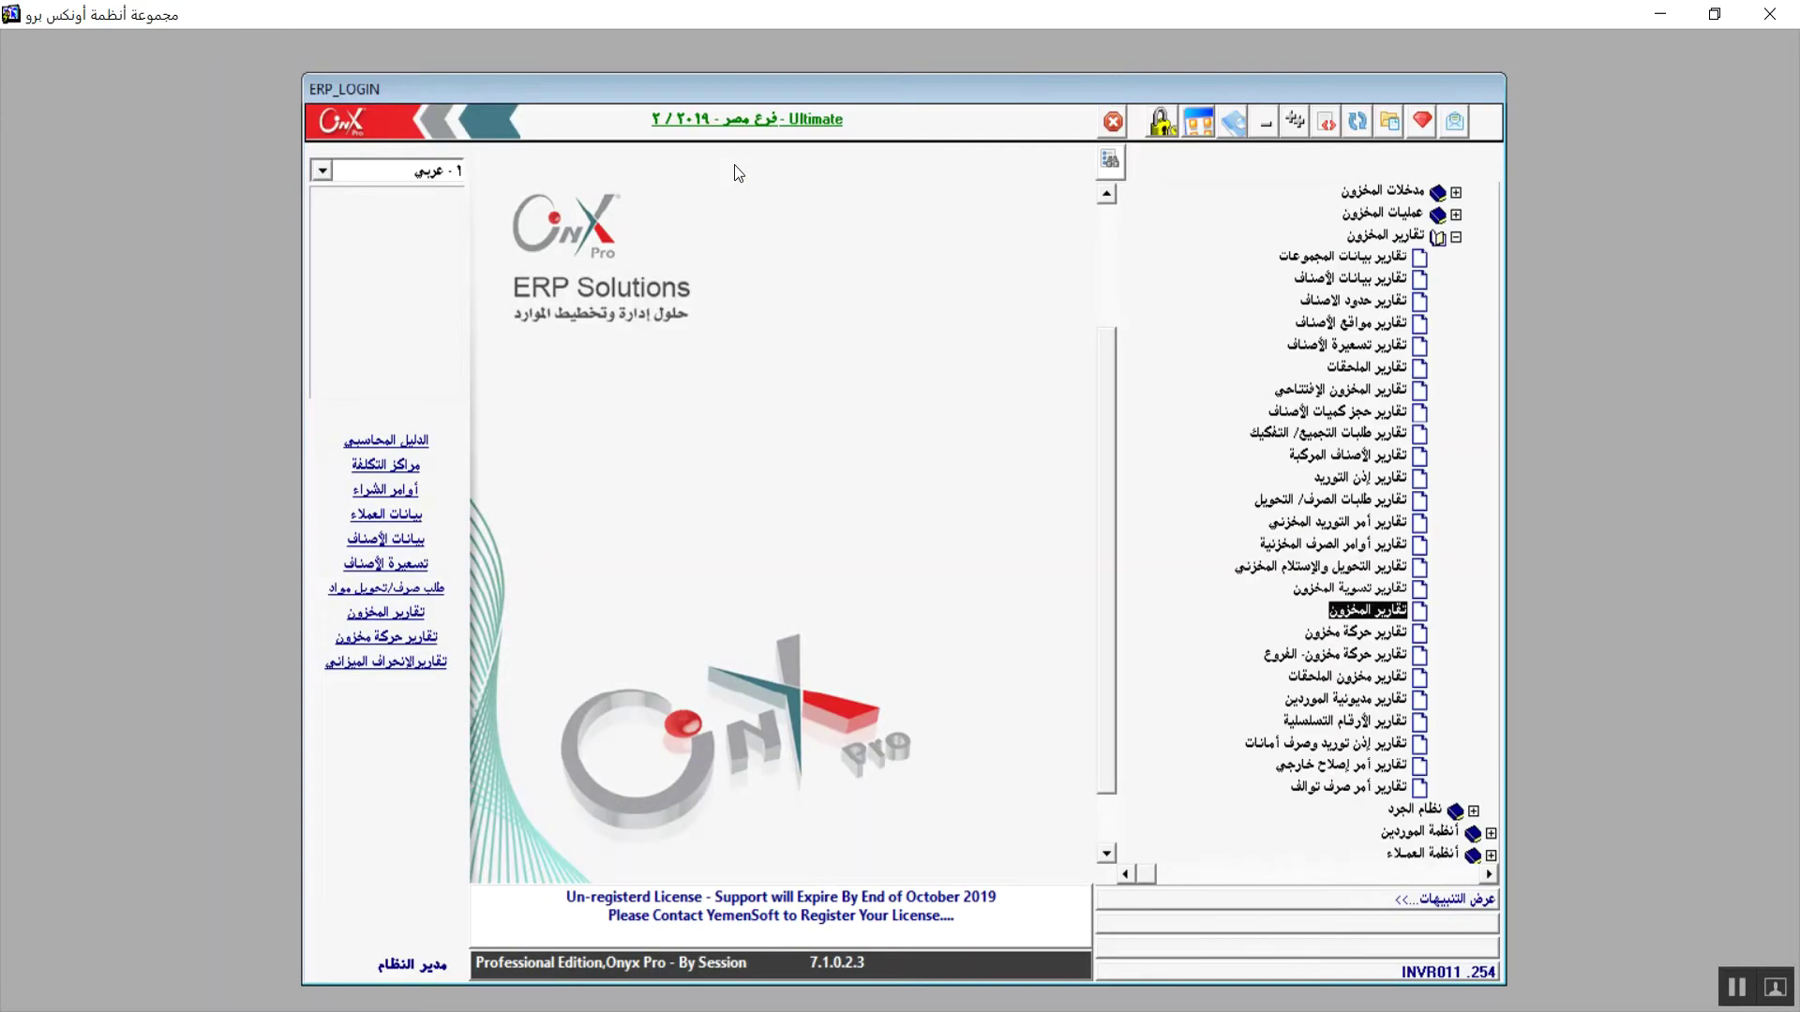
Open the inventory movement report (تقارير حركة مخزون), set its النوع to كميات, and preview it.
{"action": "double_click", "coordinate": [1376, 636]}
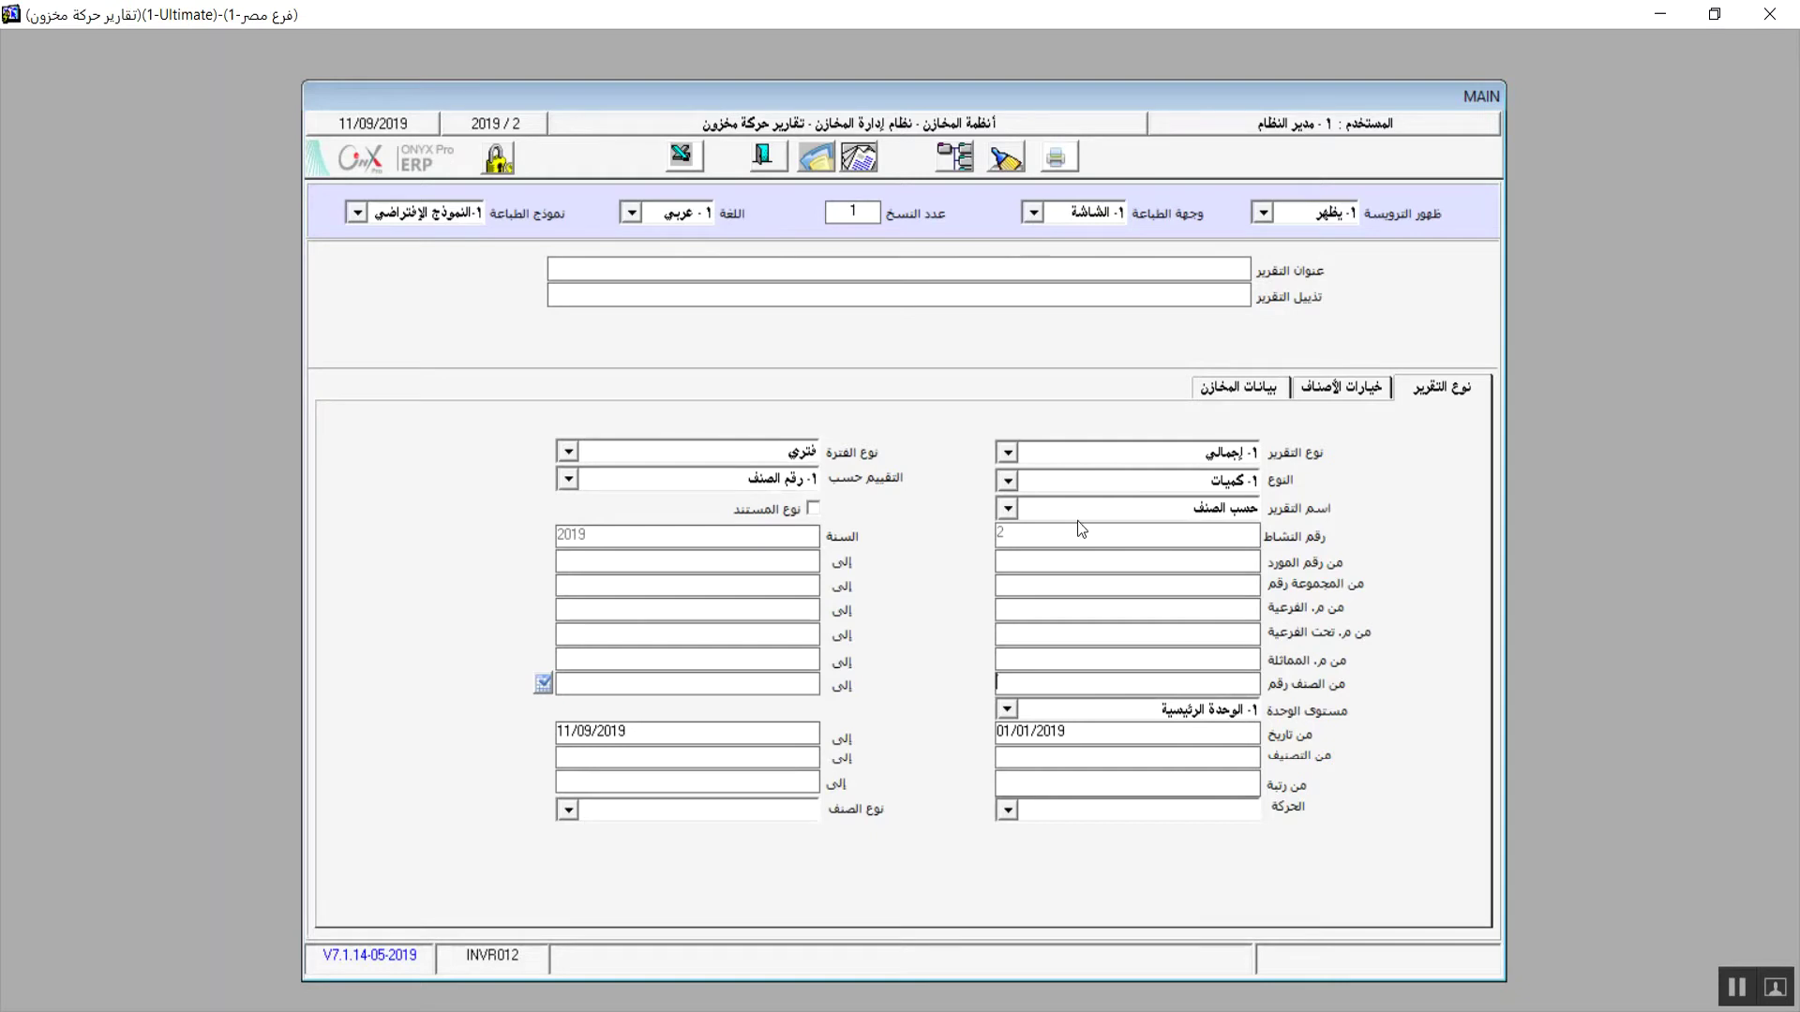
{"action": "left_click", "coordinate": [1008, 481]}
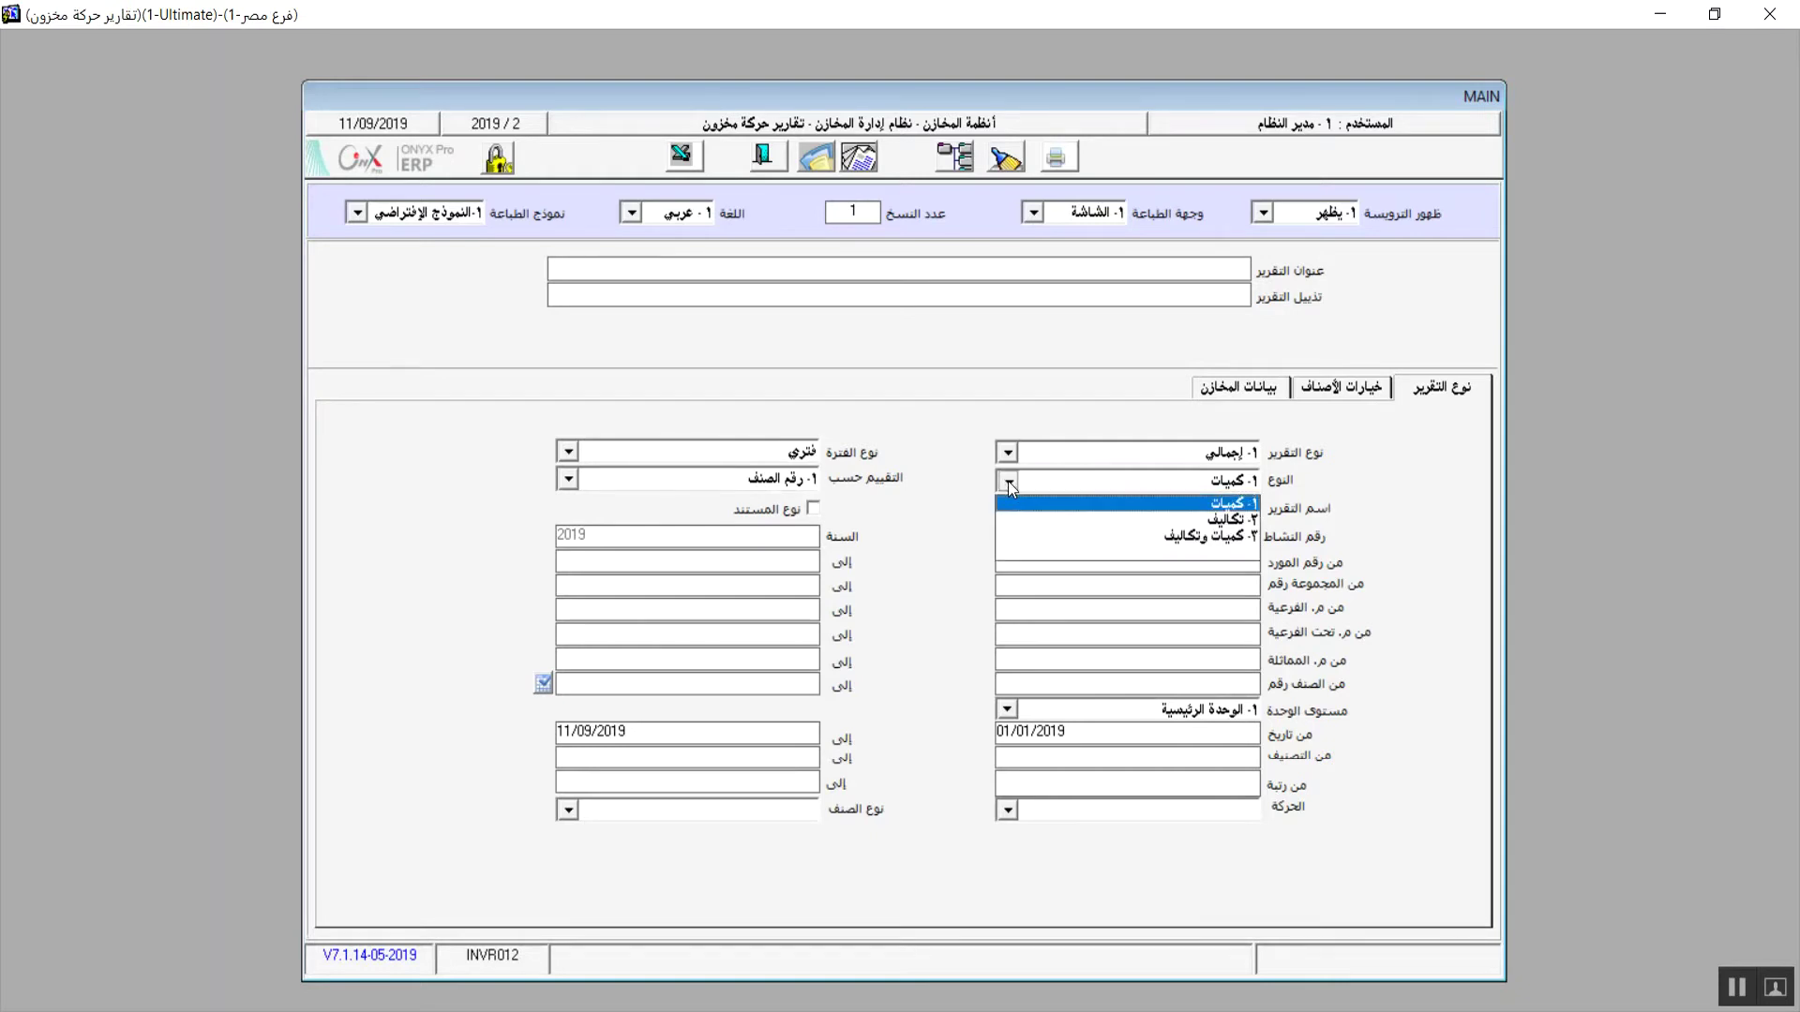
{"action": "left_click", "coordinate": [1243, 505]}
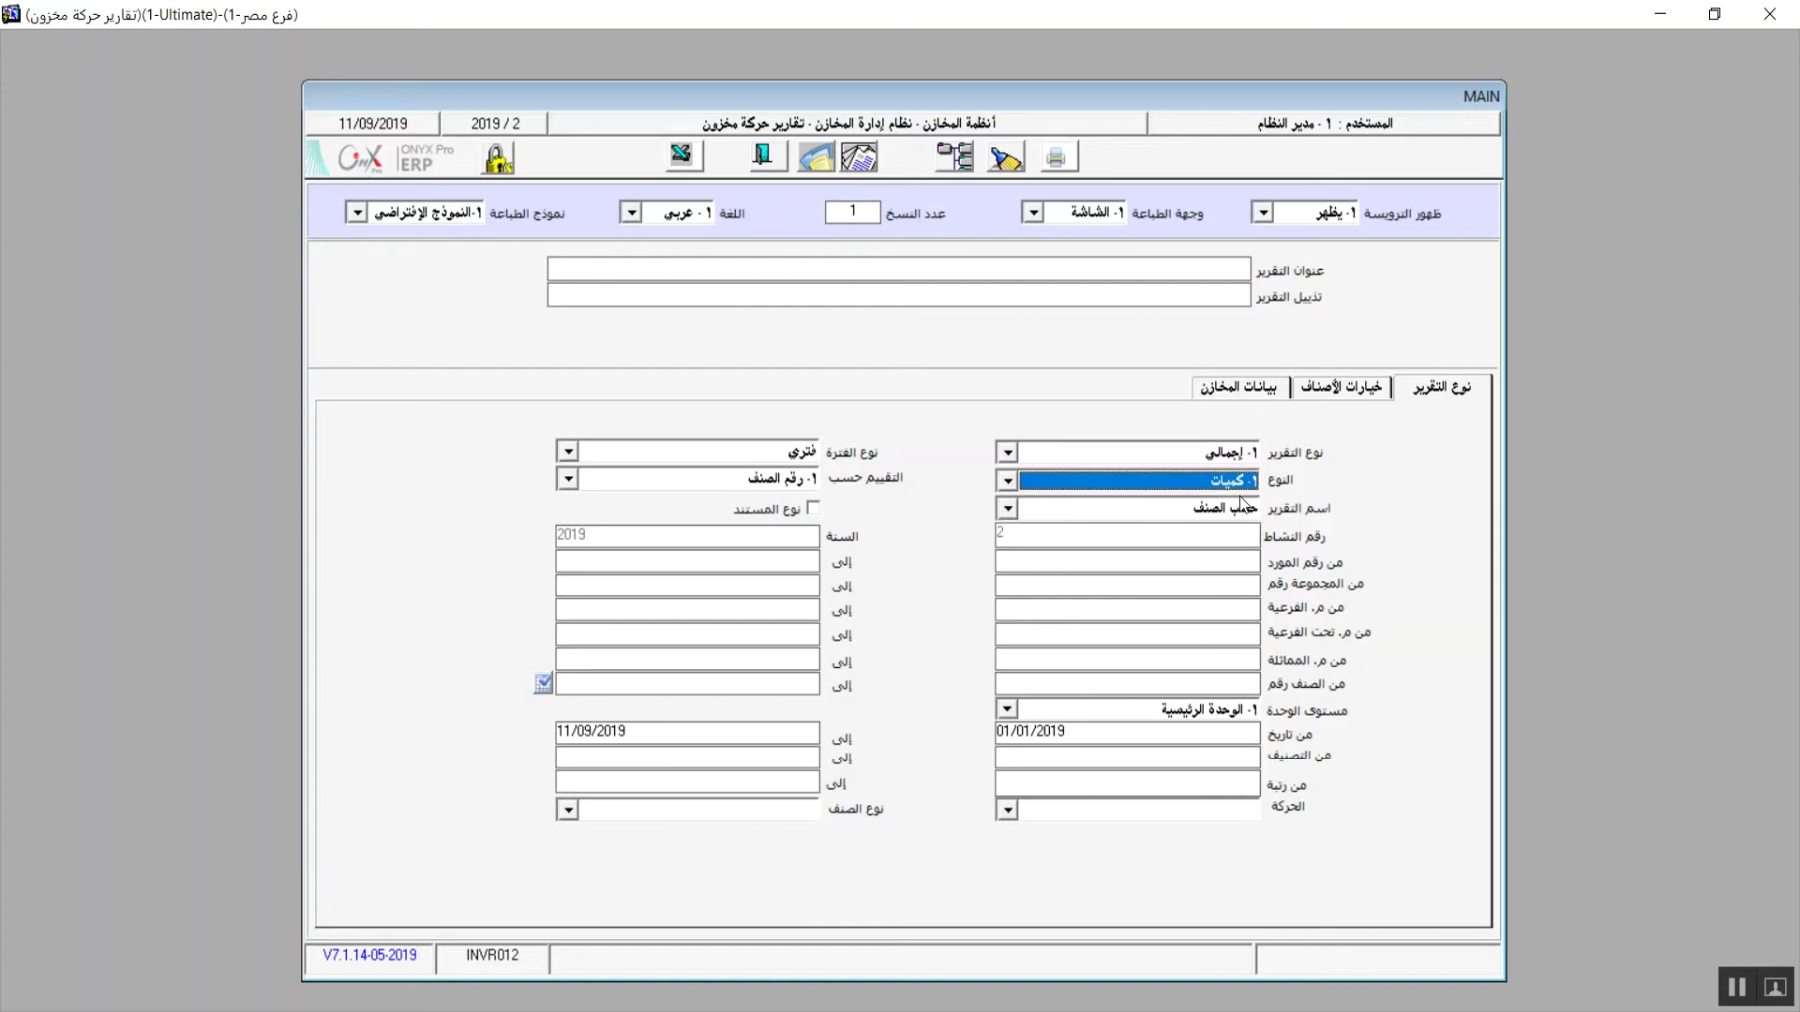
{"action": "left_click", "coordinate": [1059, 157]}
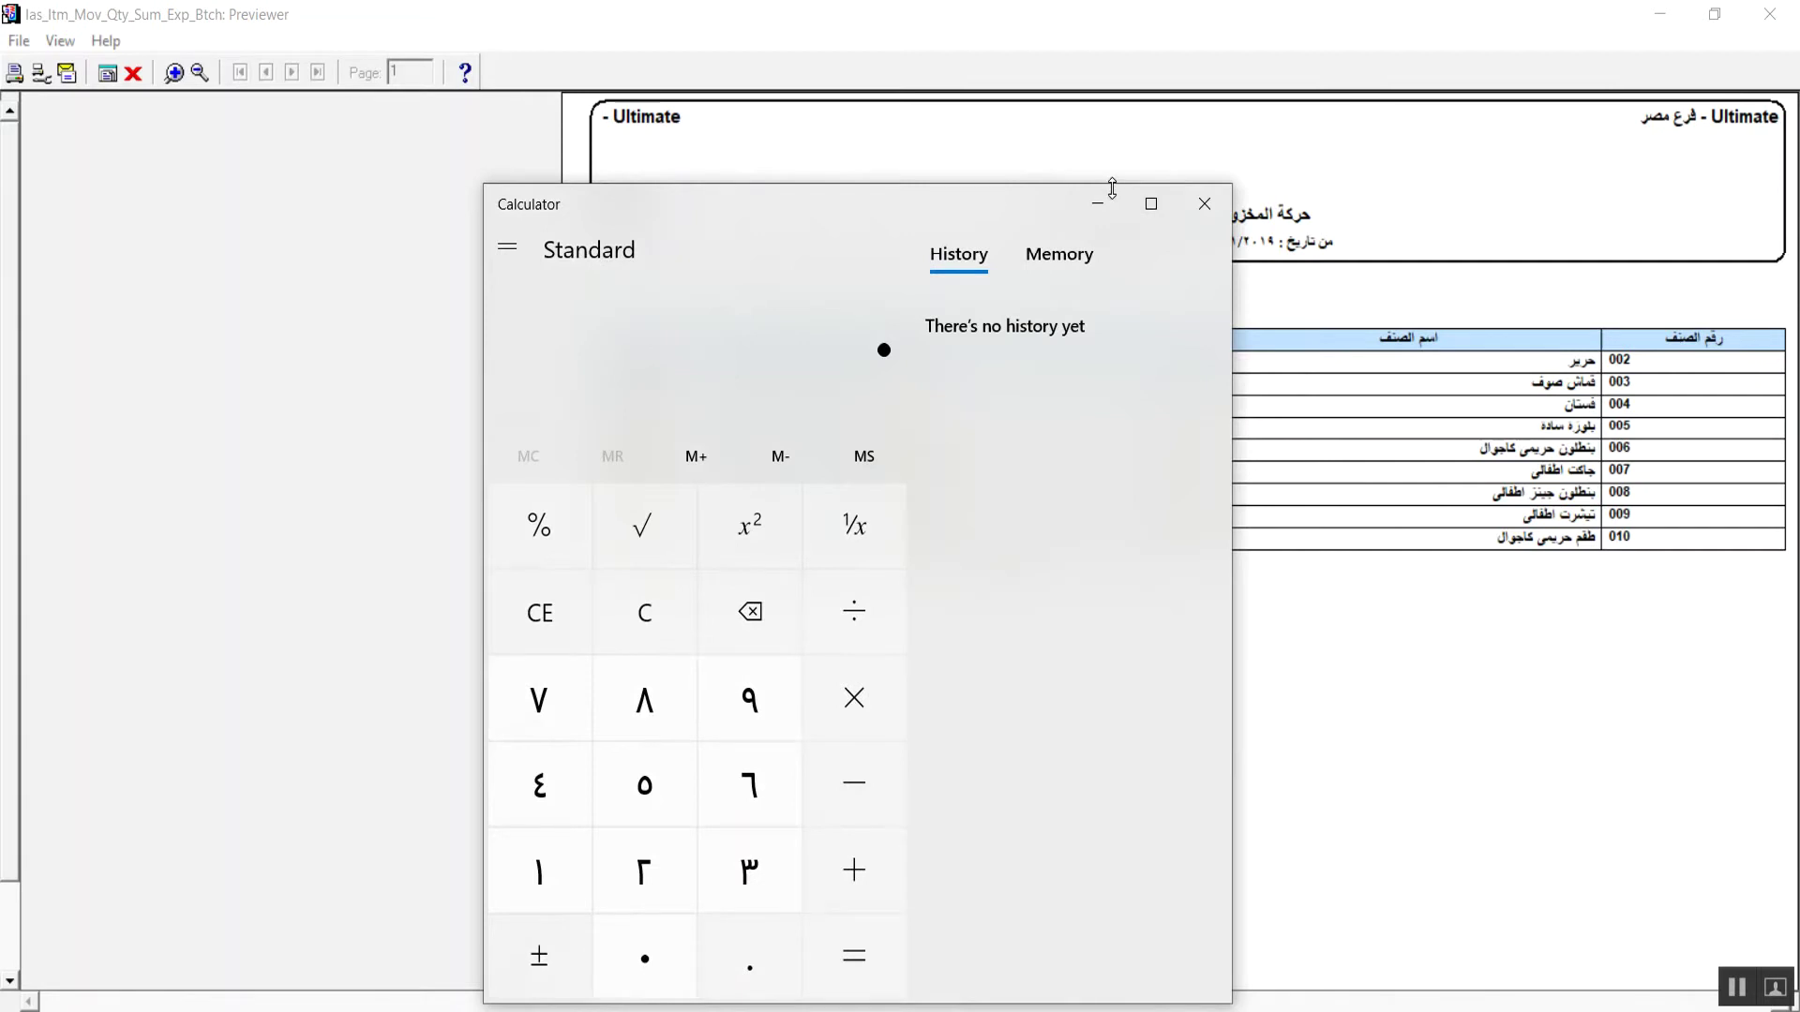
Shrink the Calculator window and move it beside the movement report so that the quantity columns are uncovered.
{"action": "left_click_drag", "start_coordinate": [1109, 190], "coordinate": [1109, 395]}
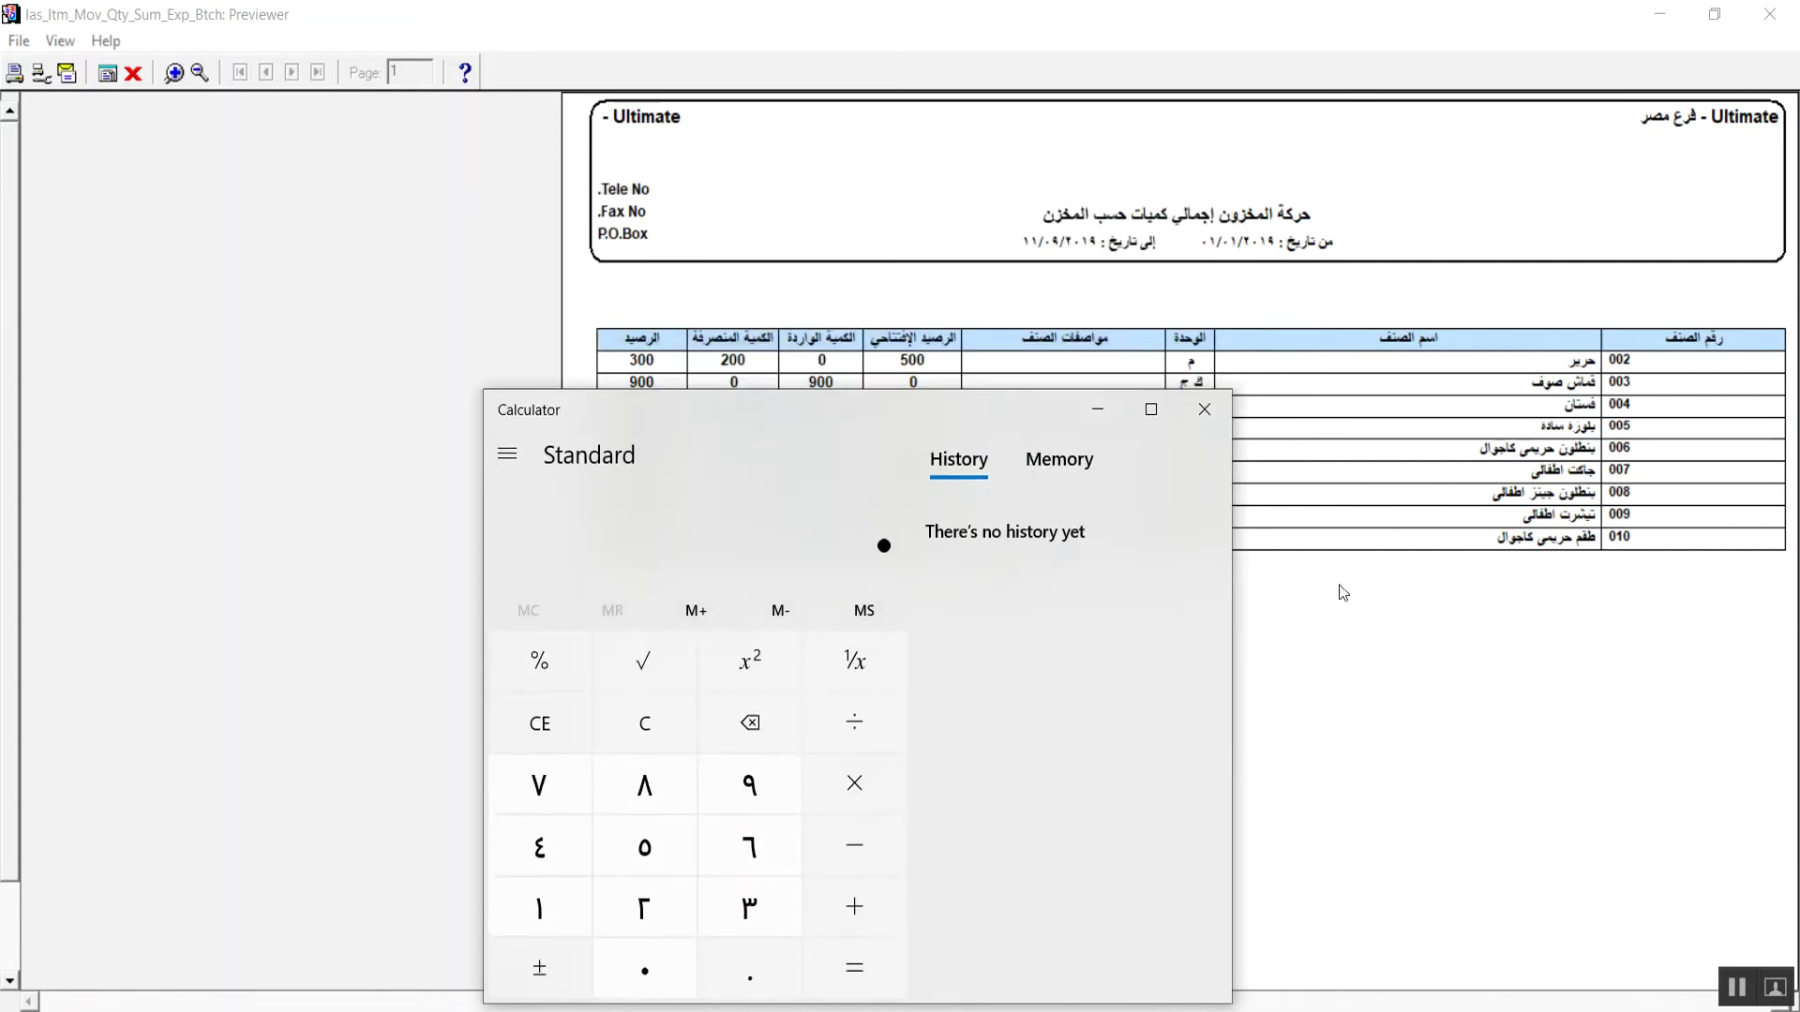
{"action": "left_click_drag", "start_coordinate": [1234, 583], "coordinate": [854, 649]}
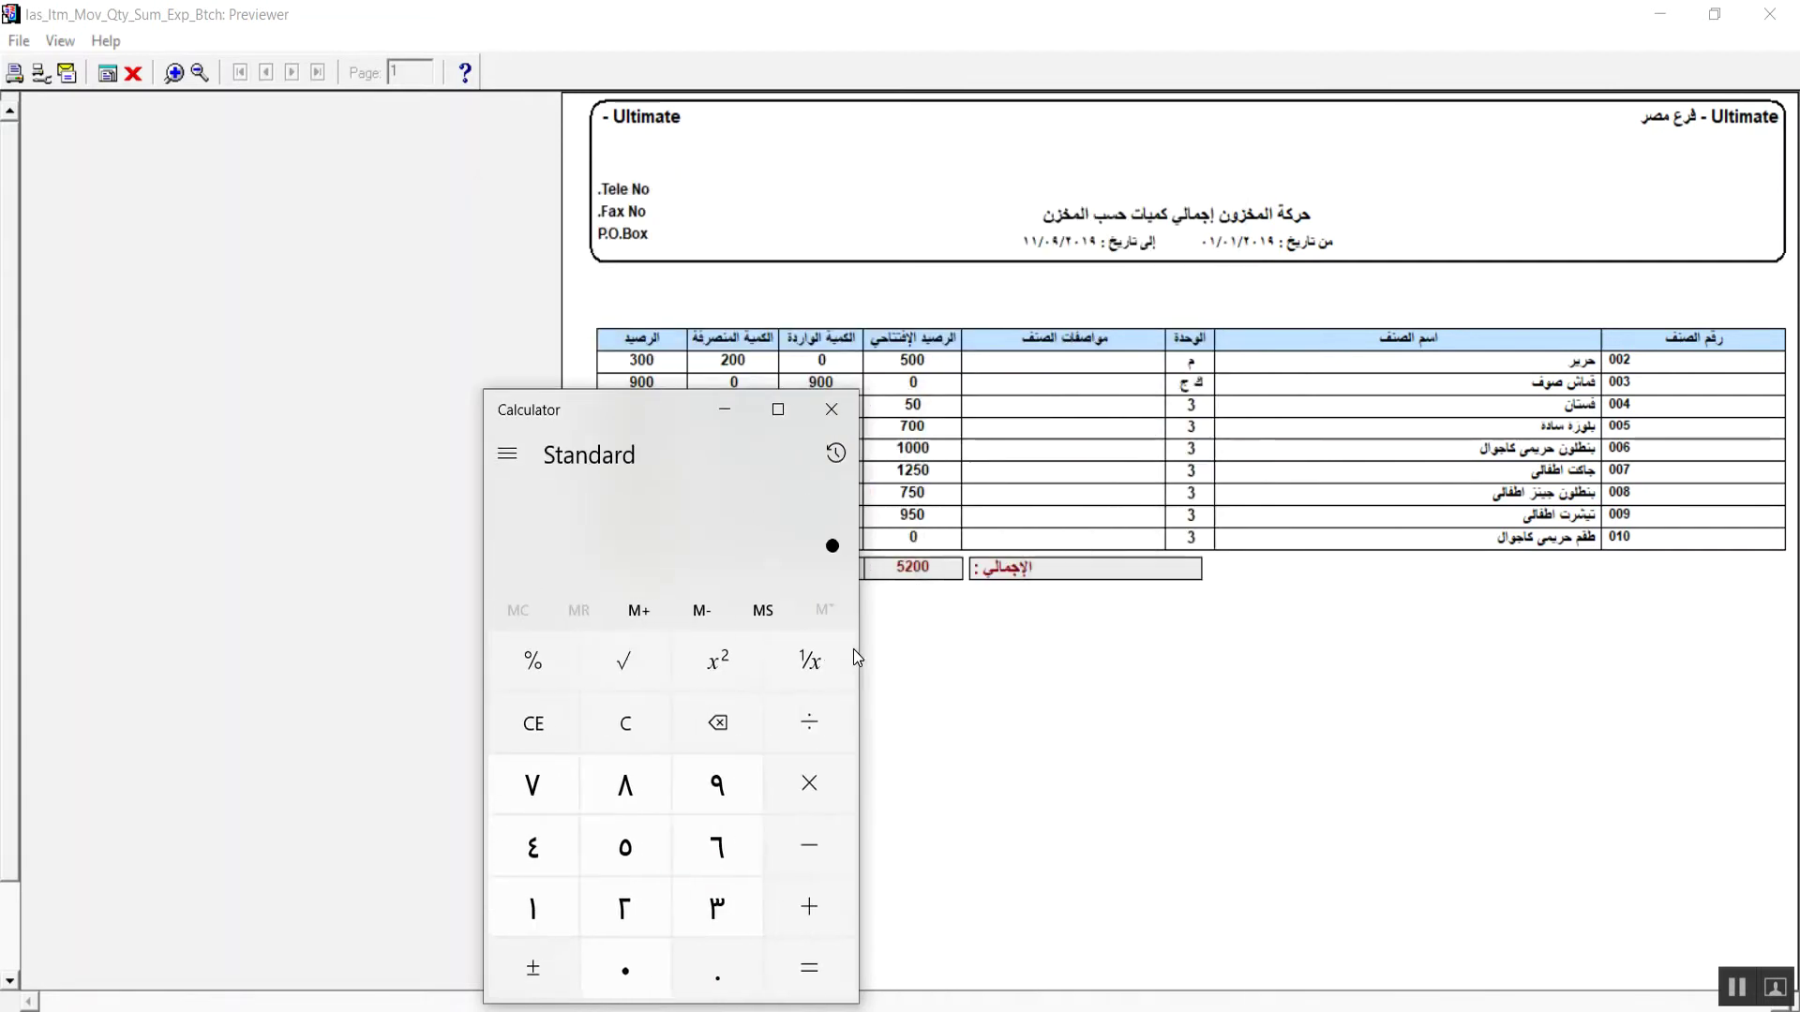
{"action": "left_click_drag", "start_coordinate": [661, 411], "coordinate": [331, 230]}
Add item 004's opening balance and incoming quantity (50 + 380) in the Calculator.
{"action": "left_click", "coordinate": [295, 666]}
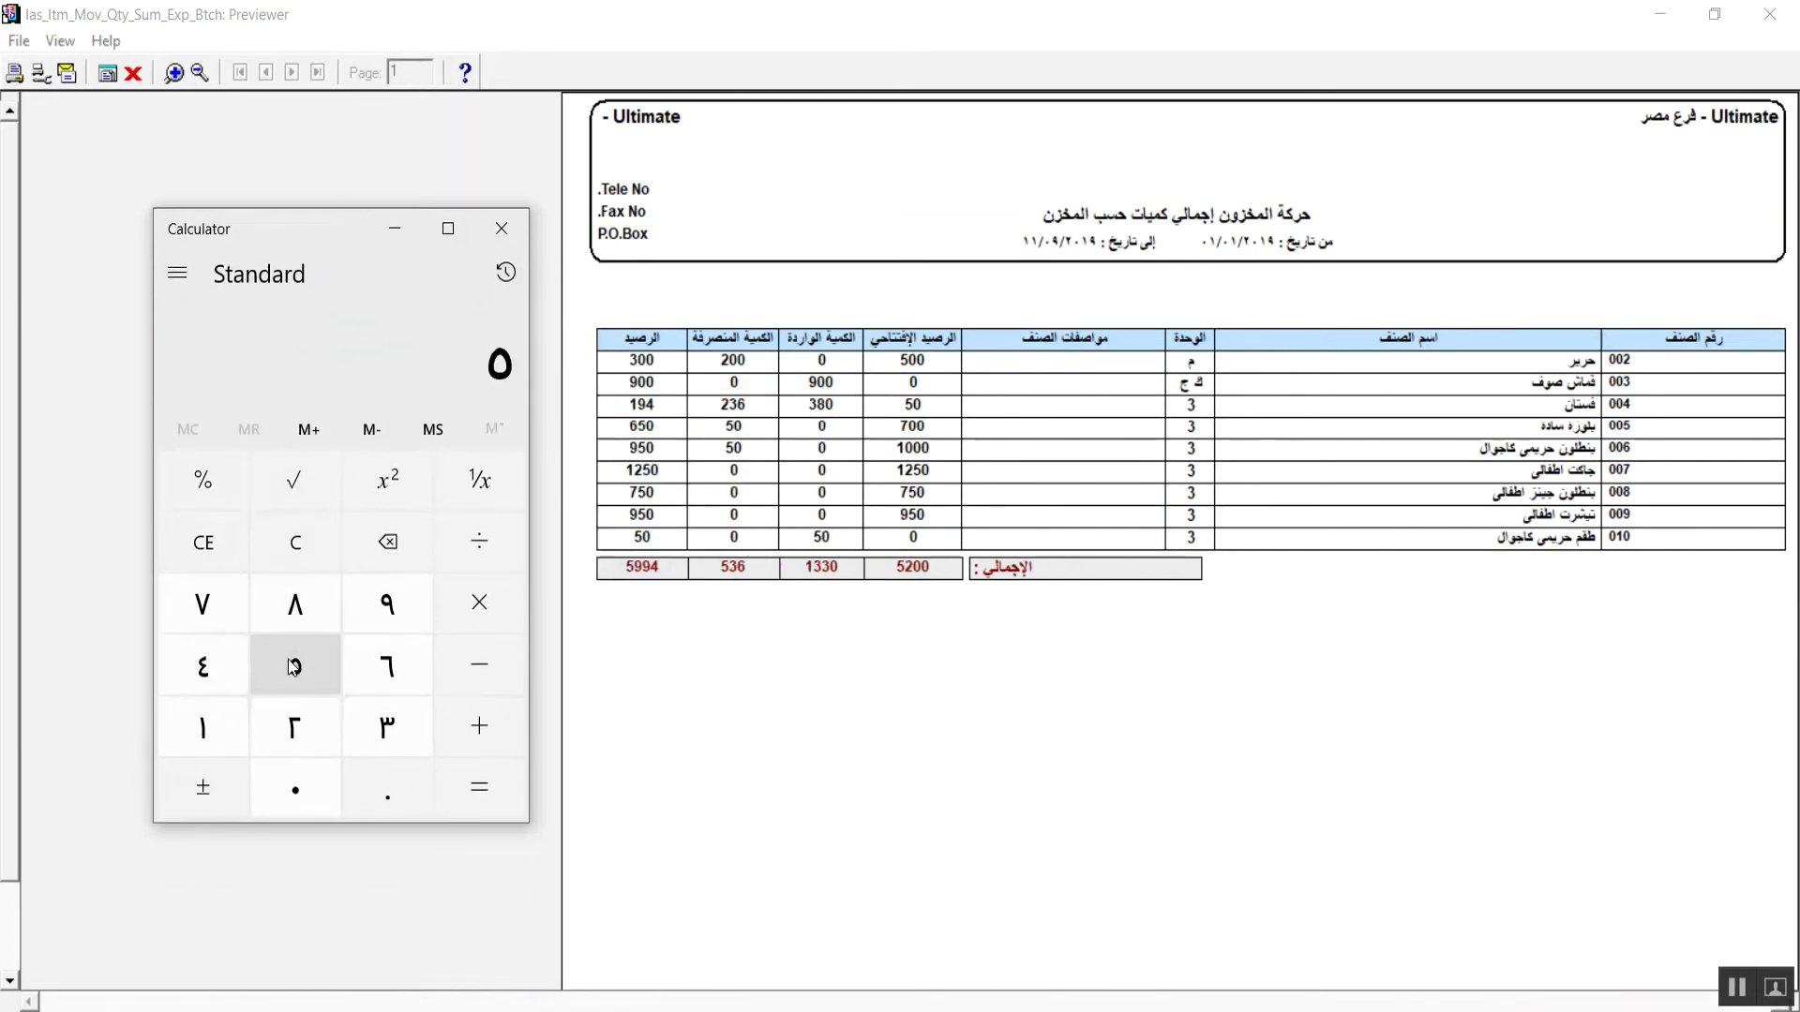
{"action": "left_click", "coordinate": [302, 799]}
{"action": "left_click", "coordinate": [484, 730]}
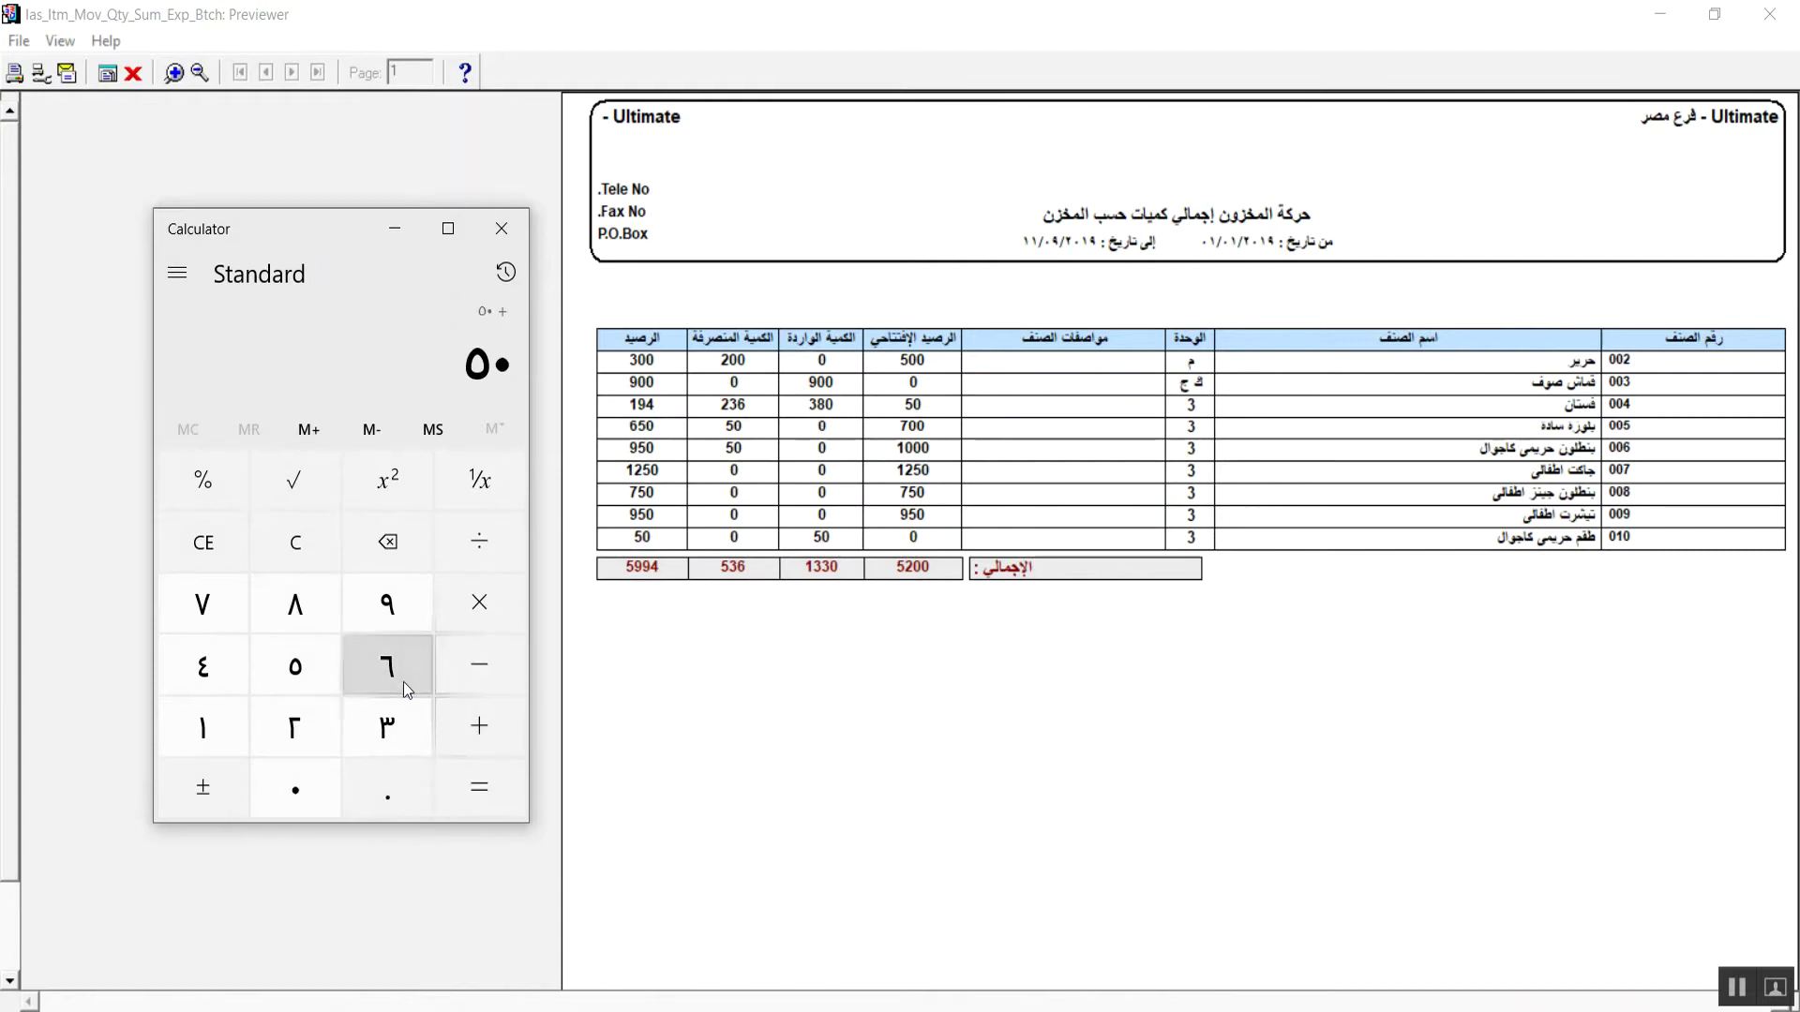
{"action": "left_click", "coordinate": [388, 729]}
{"action": "left_click", "coordinate": [295, 607]}
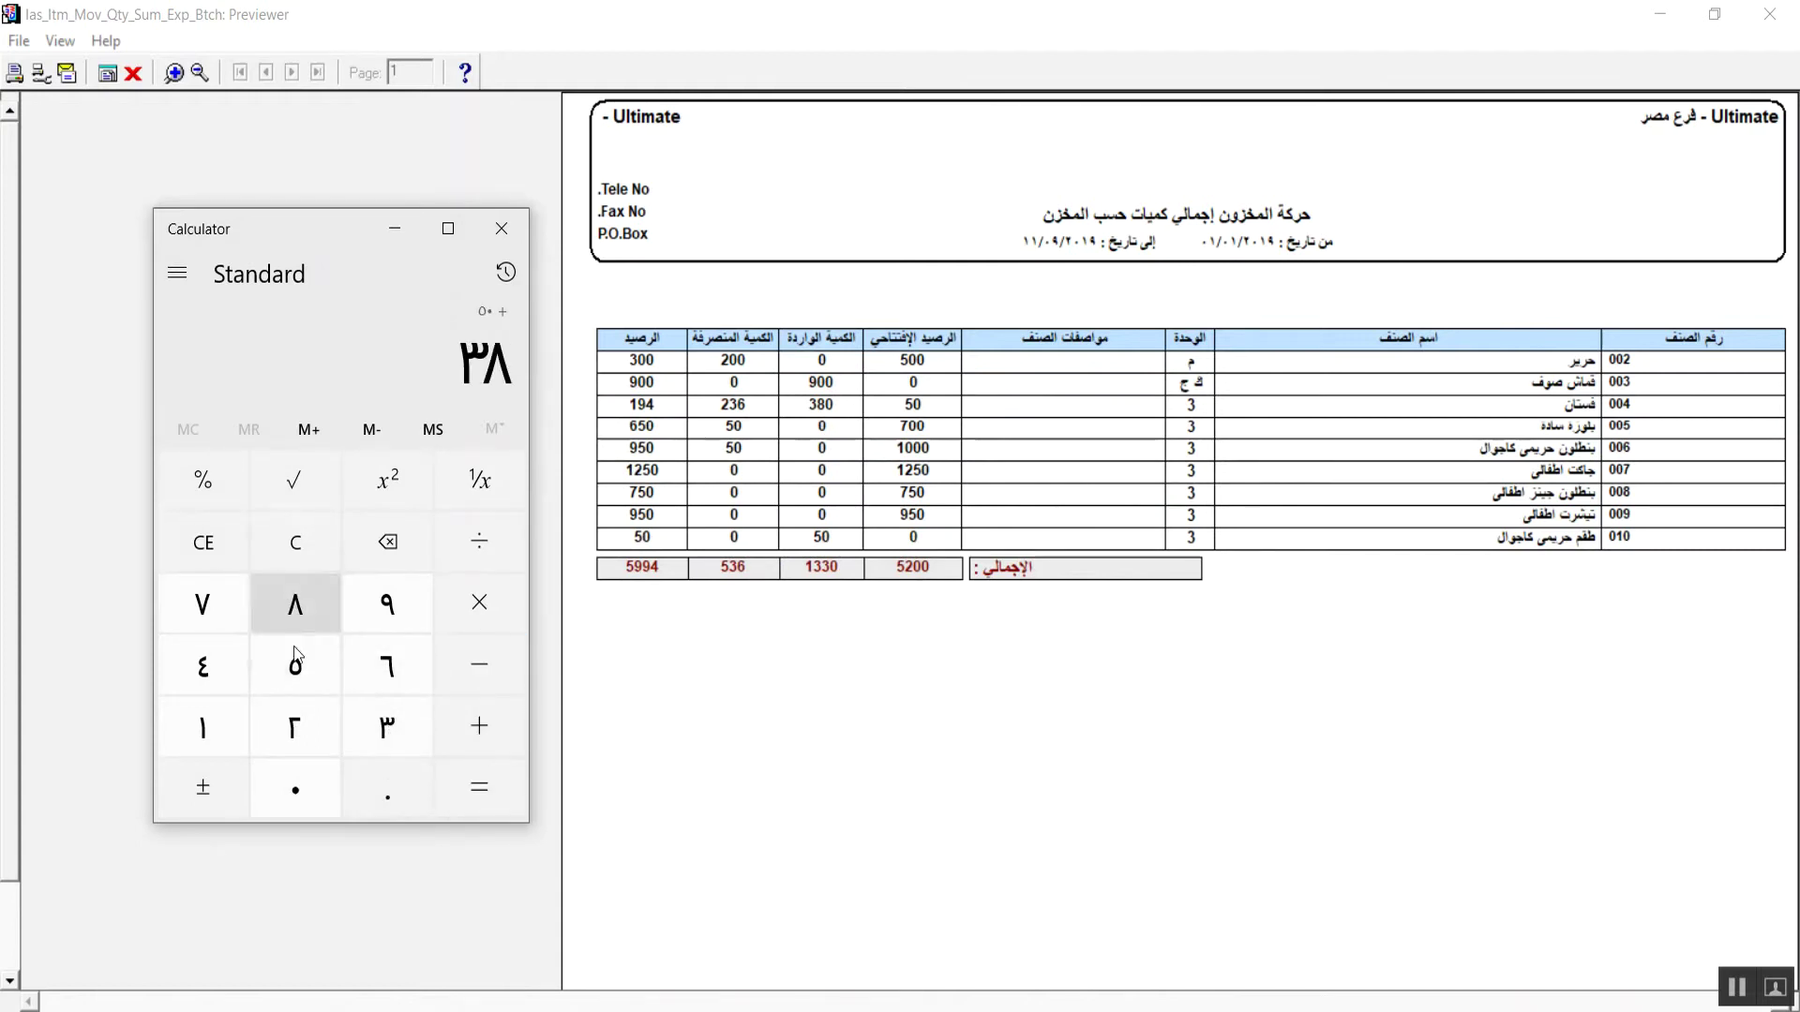
{"action": "left_click", "coordinate": [296, 790]}
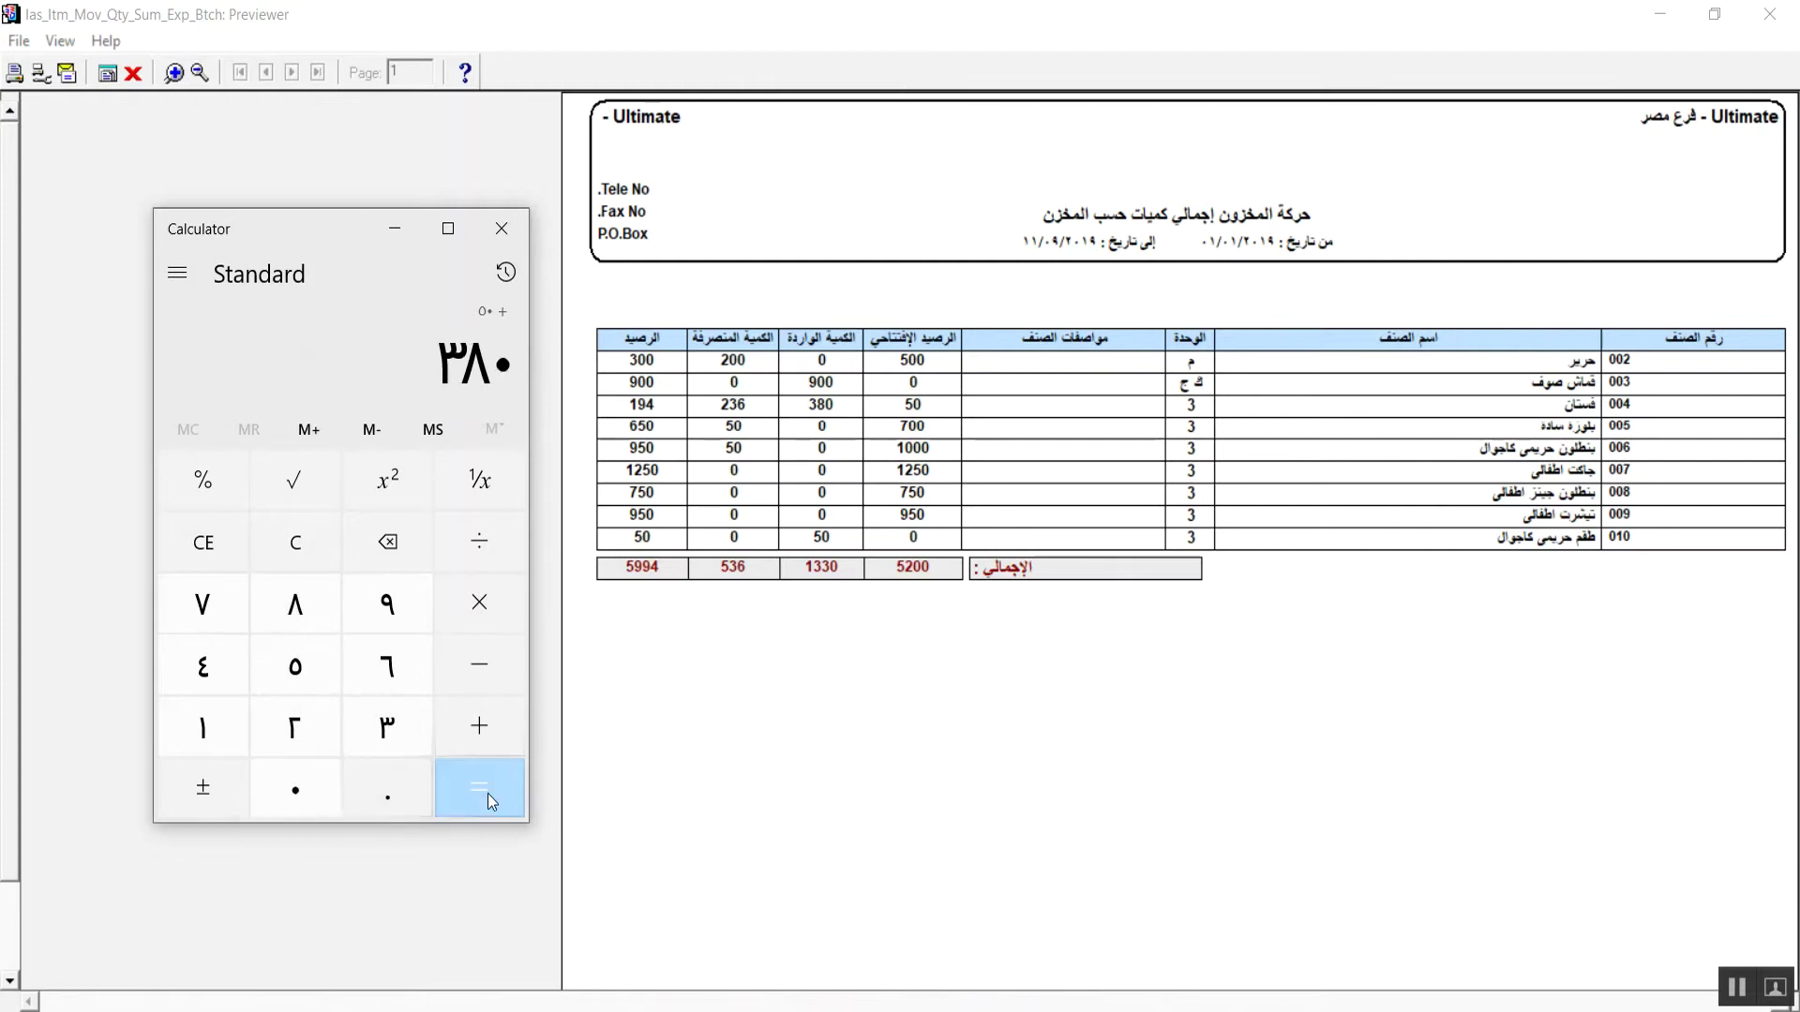
{"action": "left_click", "coordinate": [487, 793]}
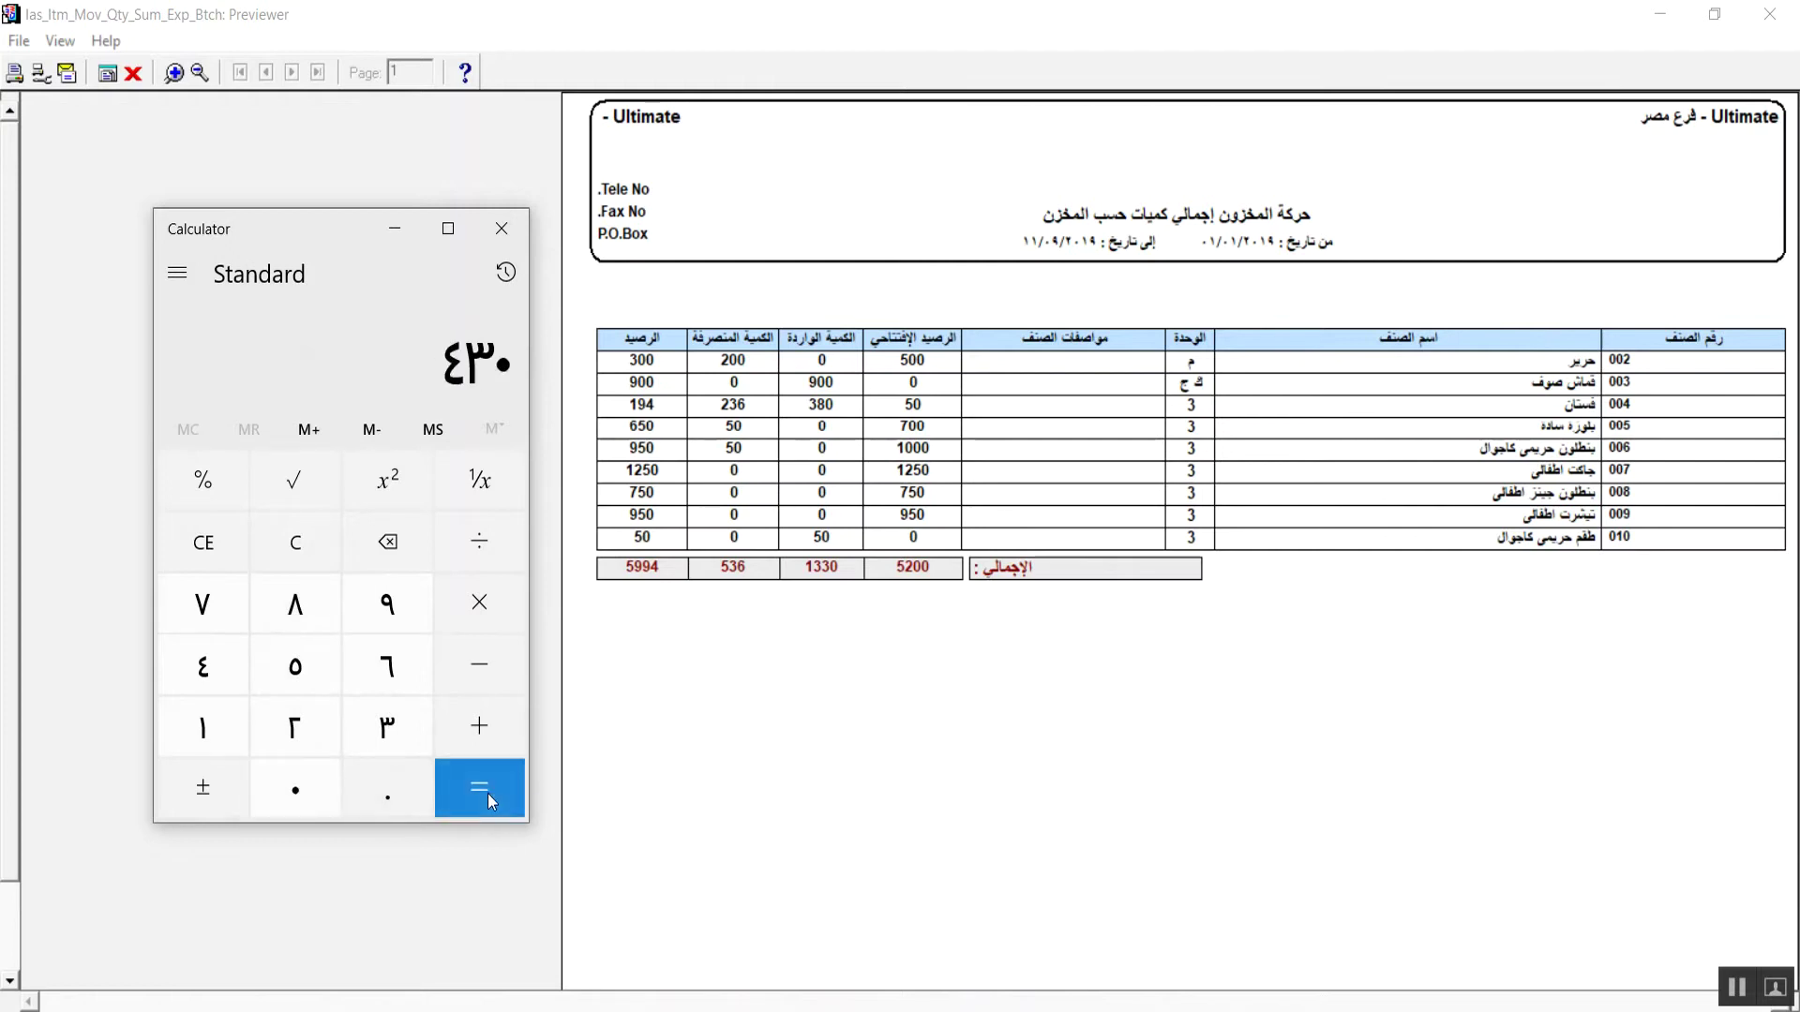
Subtract item 004's issued quantity of 236 from the sum, and close the Calculator and the movement report preview.
{"action": "left_click", "coordinate": [493, 660]}
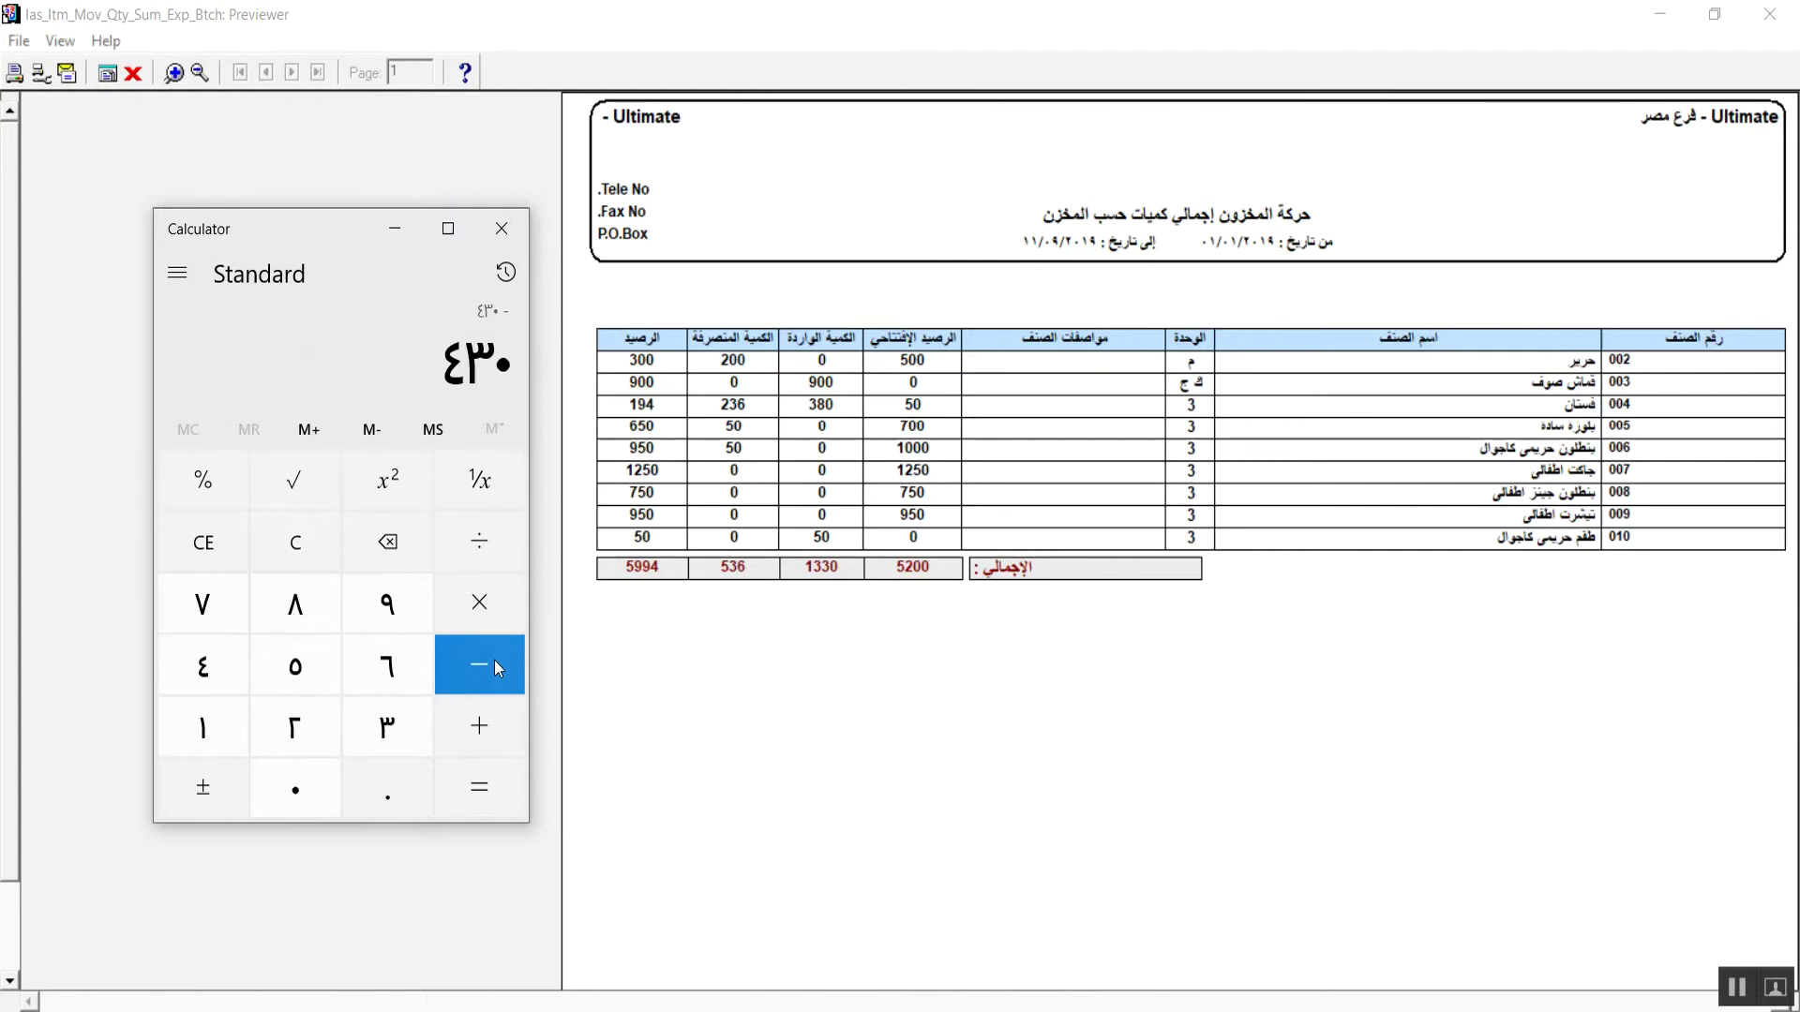
{"action": "left_click", "coordinate": [302, 722]}
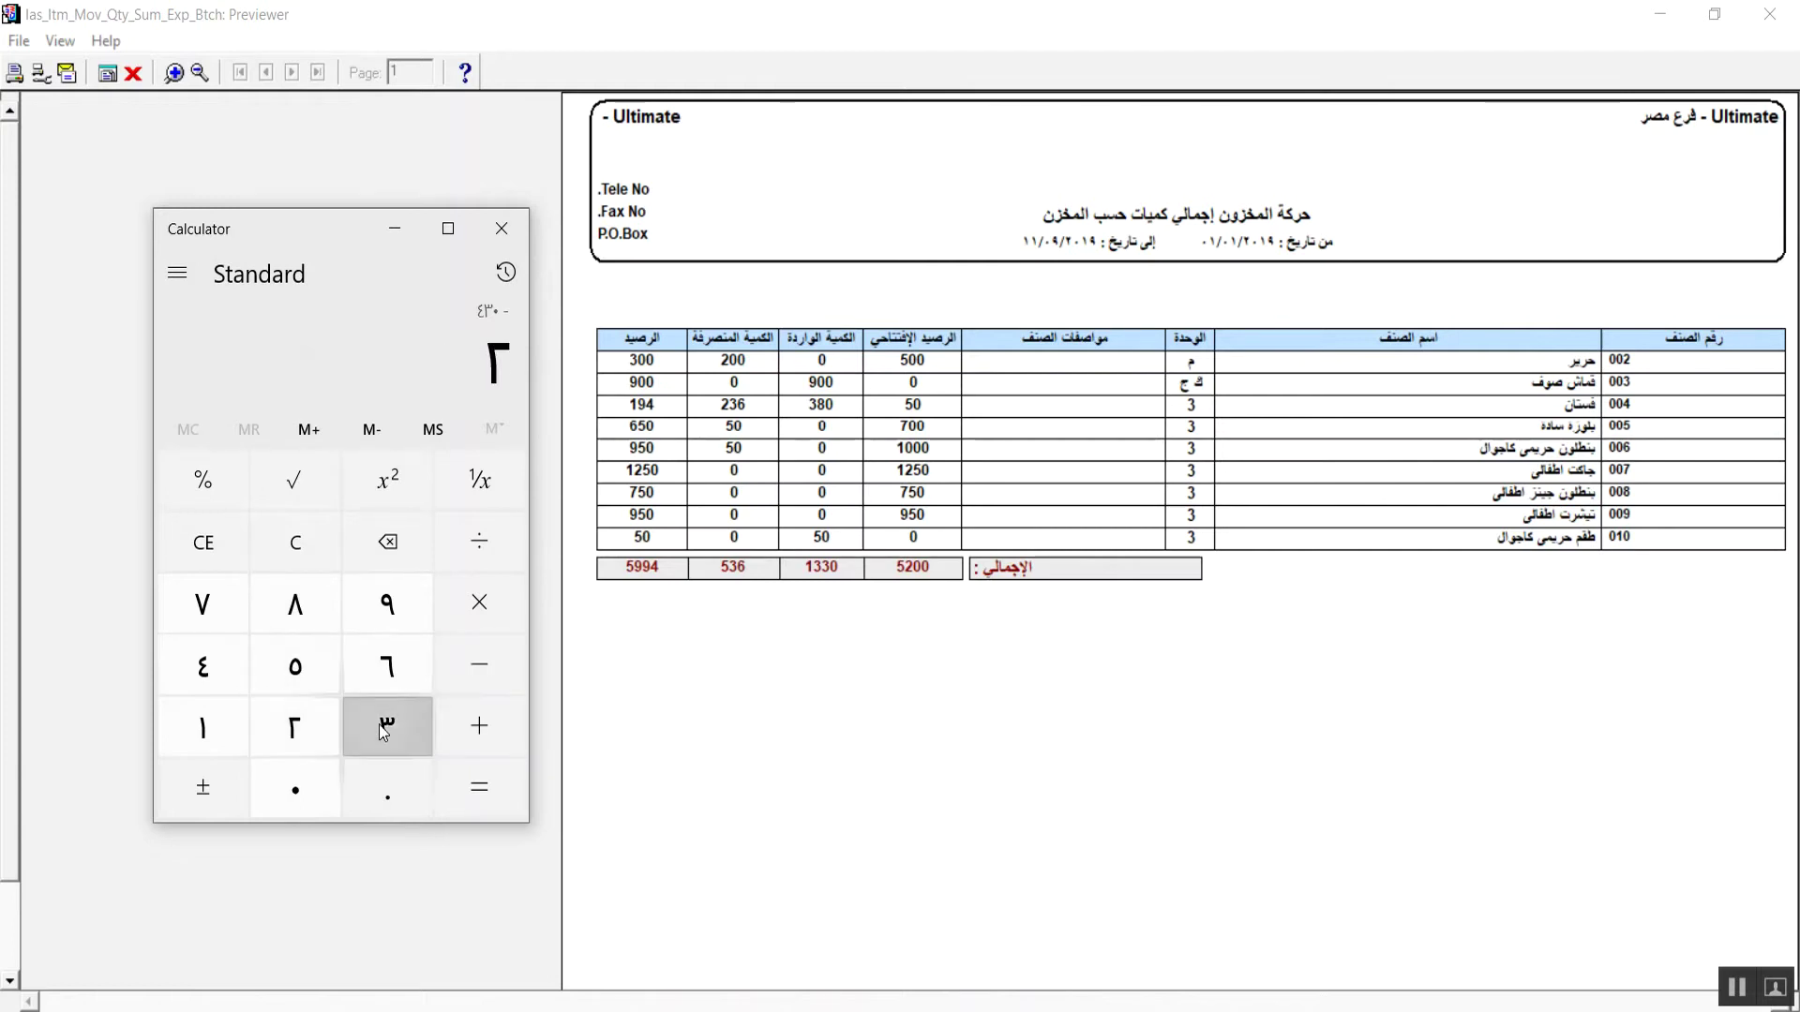
{"action": "left_click", "coordinate": [379, 723]}
{"action": "left_click", "coordinate": [405, 666]}
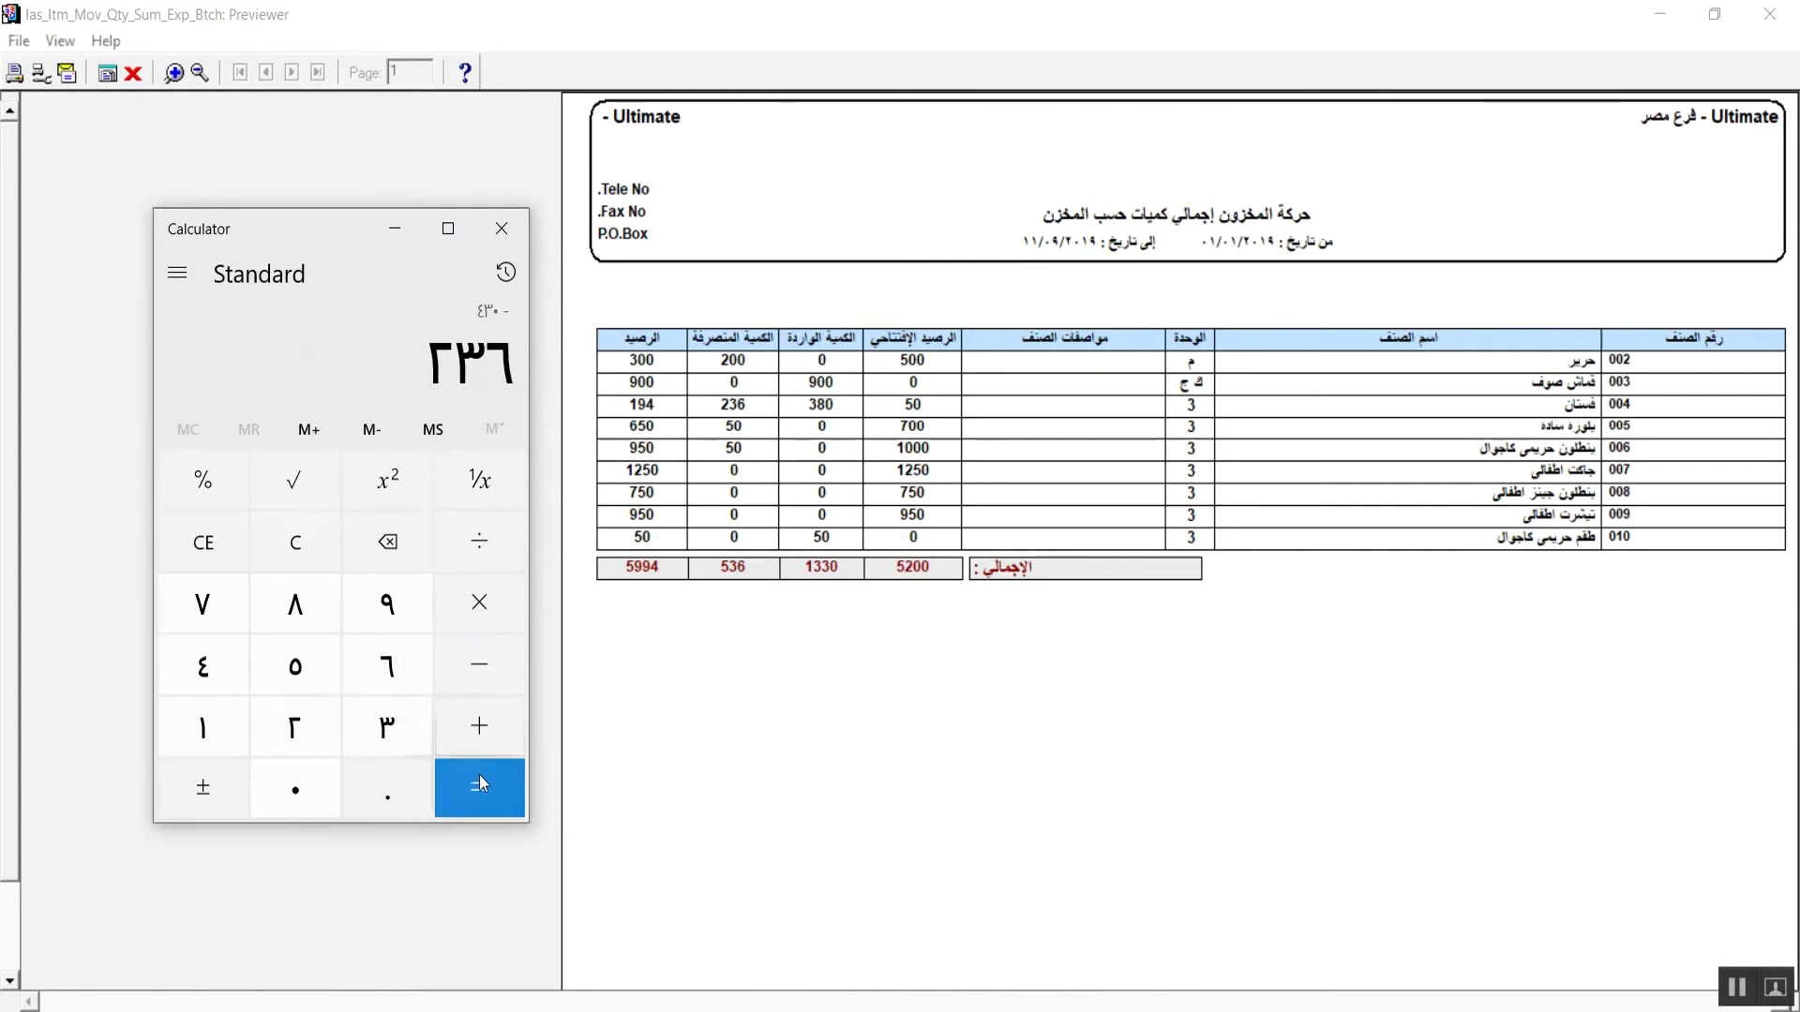
{"action": "left_click", "coordinate": [480, 776]}
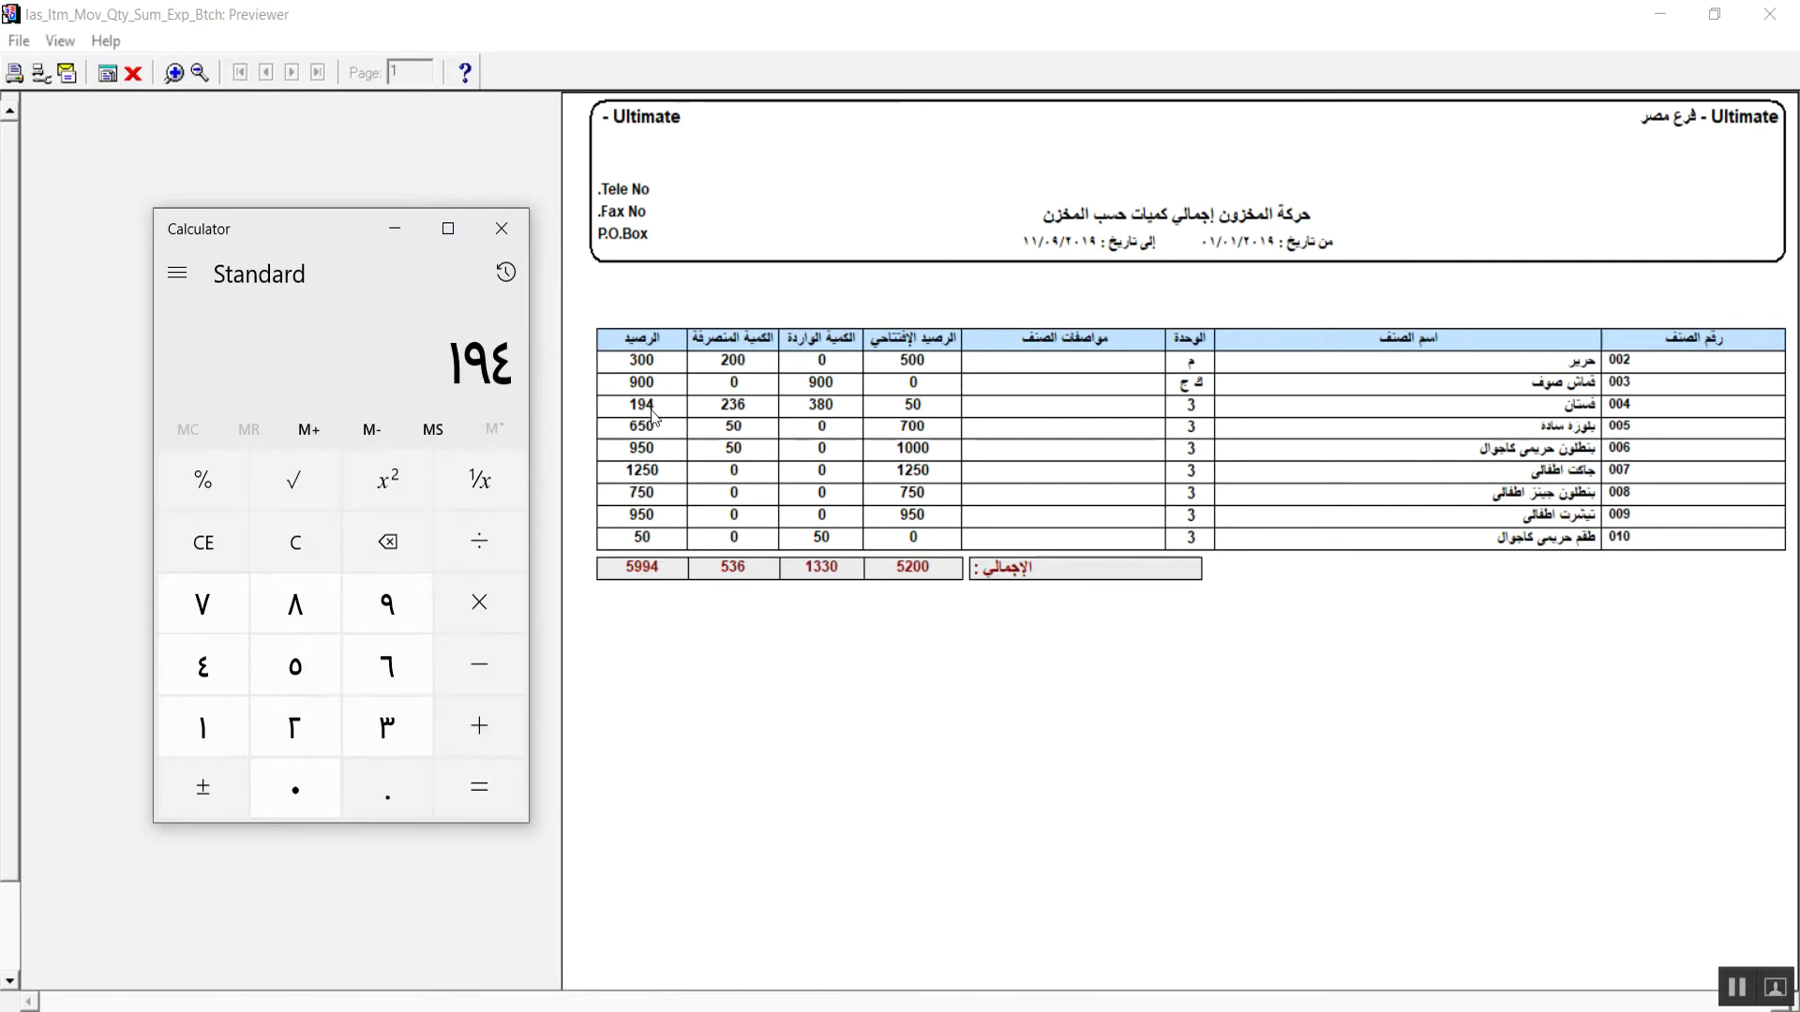
{"action": "left_click", "coordinate": [495, 236]}
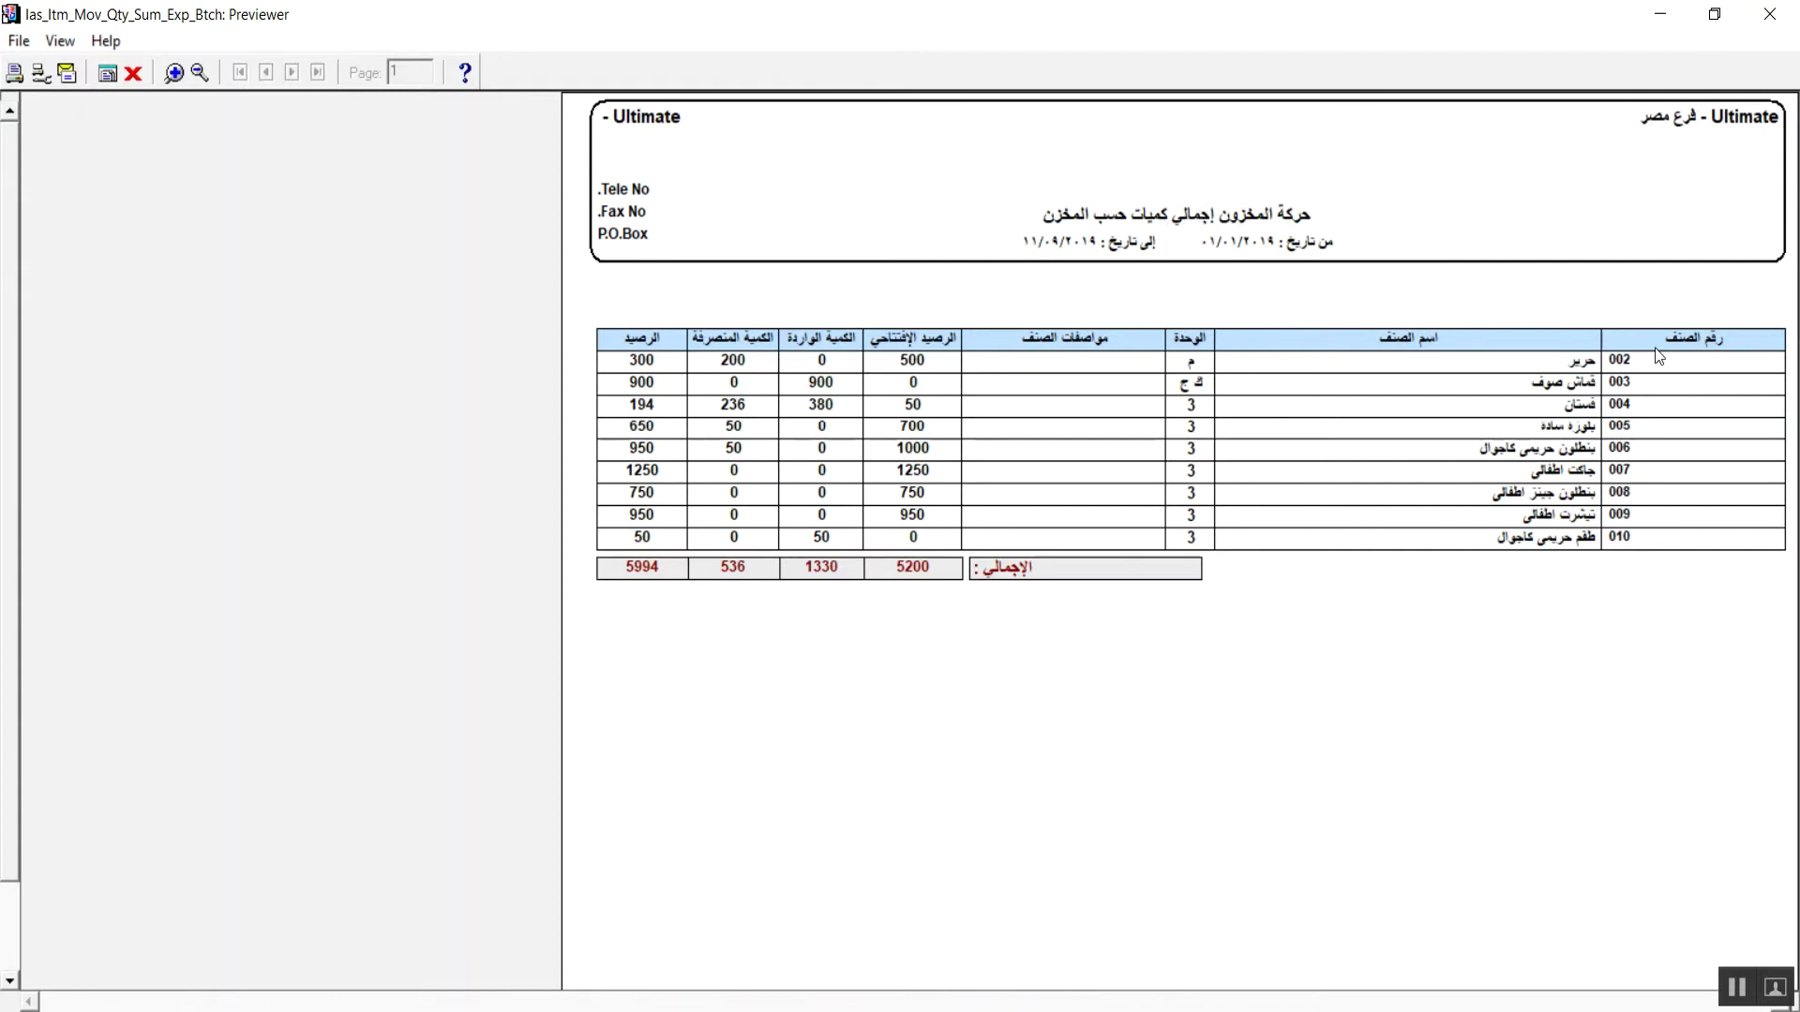
{"action": "left_click", "coordinate": [1779, 15]}
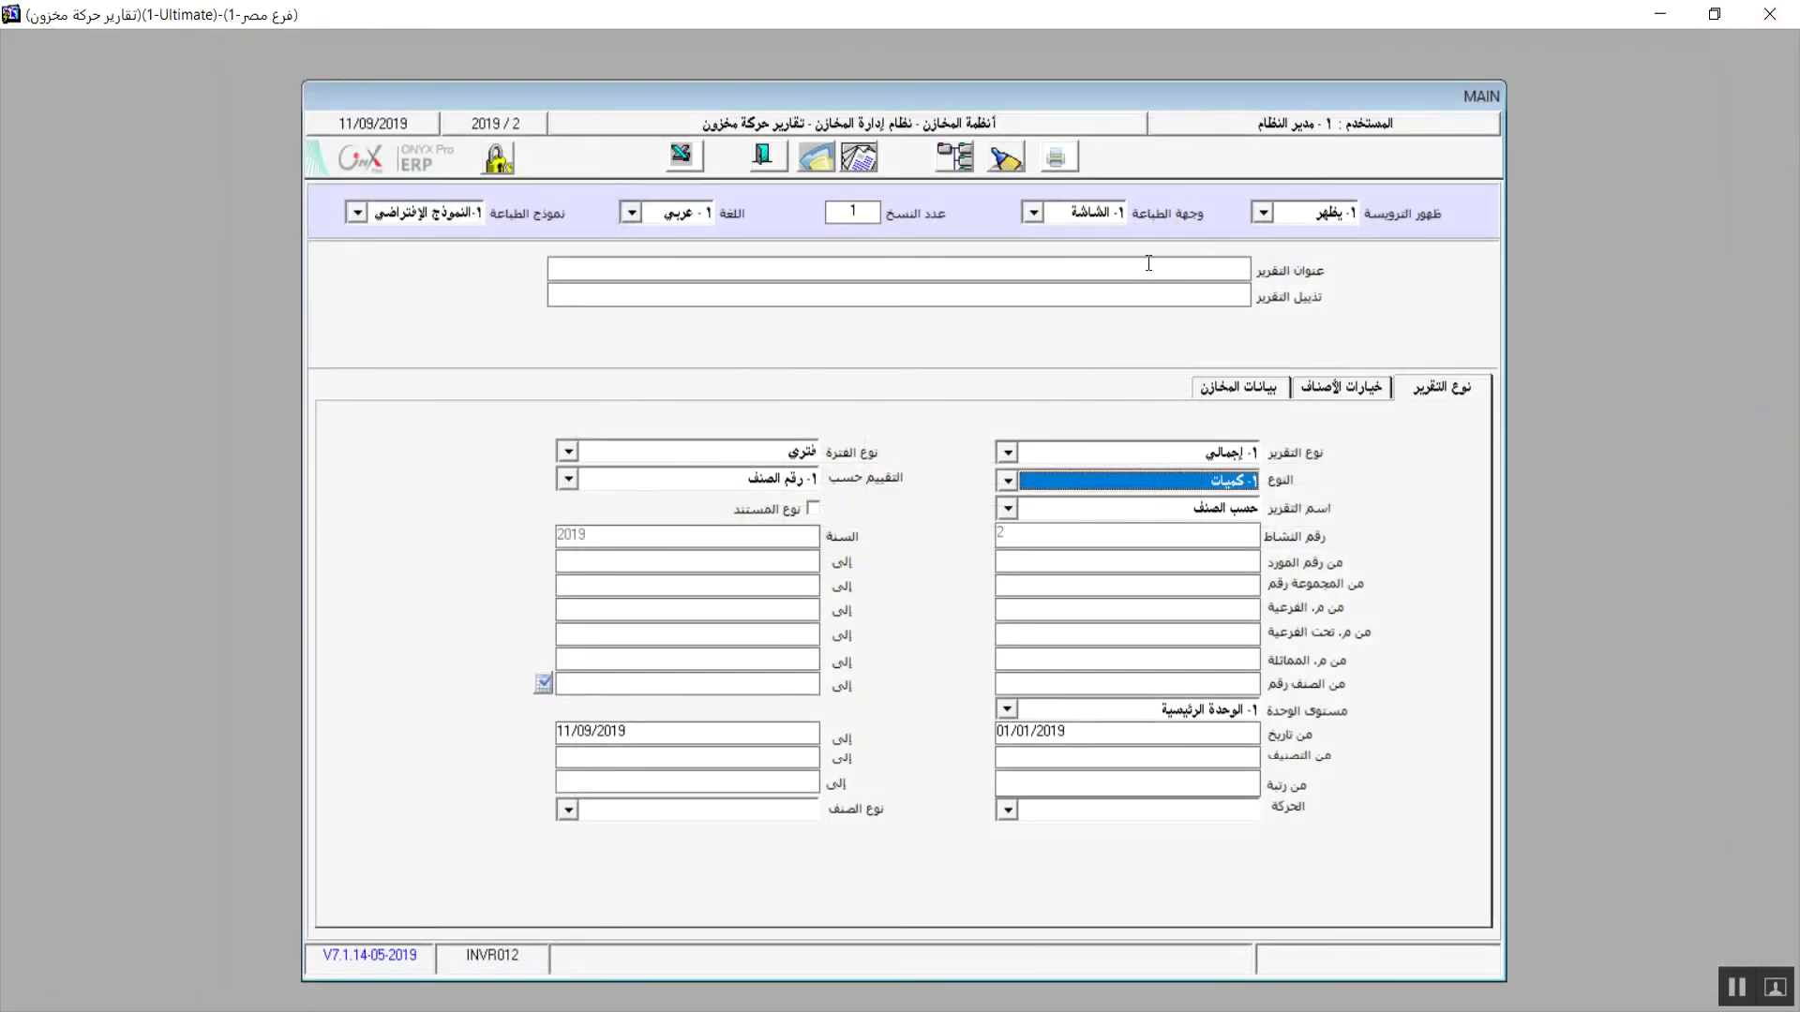
Review the movement report's item filters under خيارات الأصناف, including item activity (نشاط الصنف).
{"action": "left_click", "coordinate": [1151, 266]}
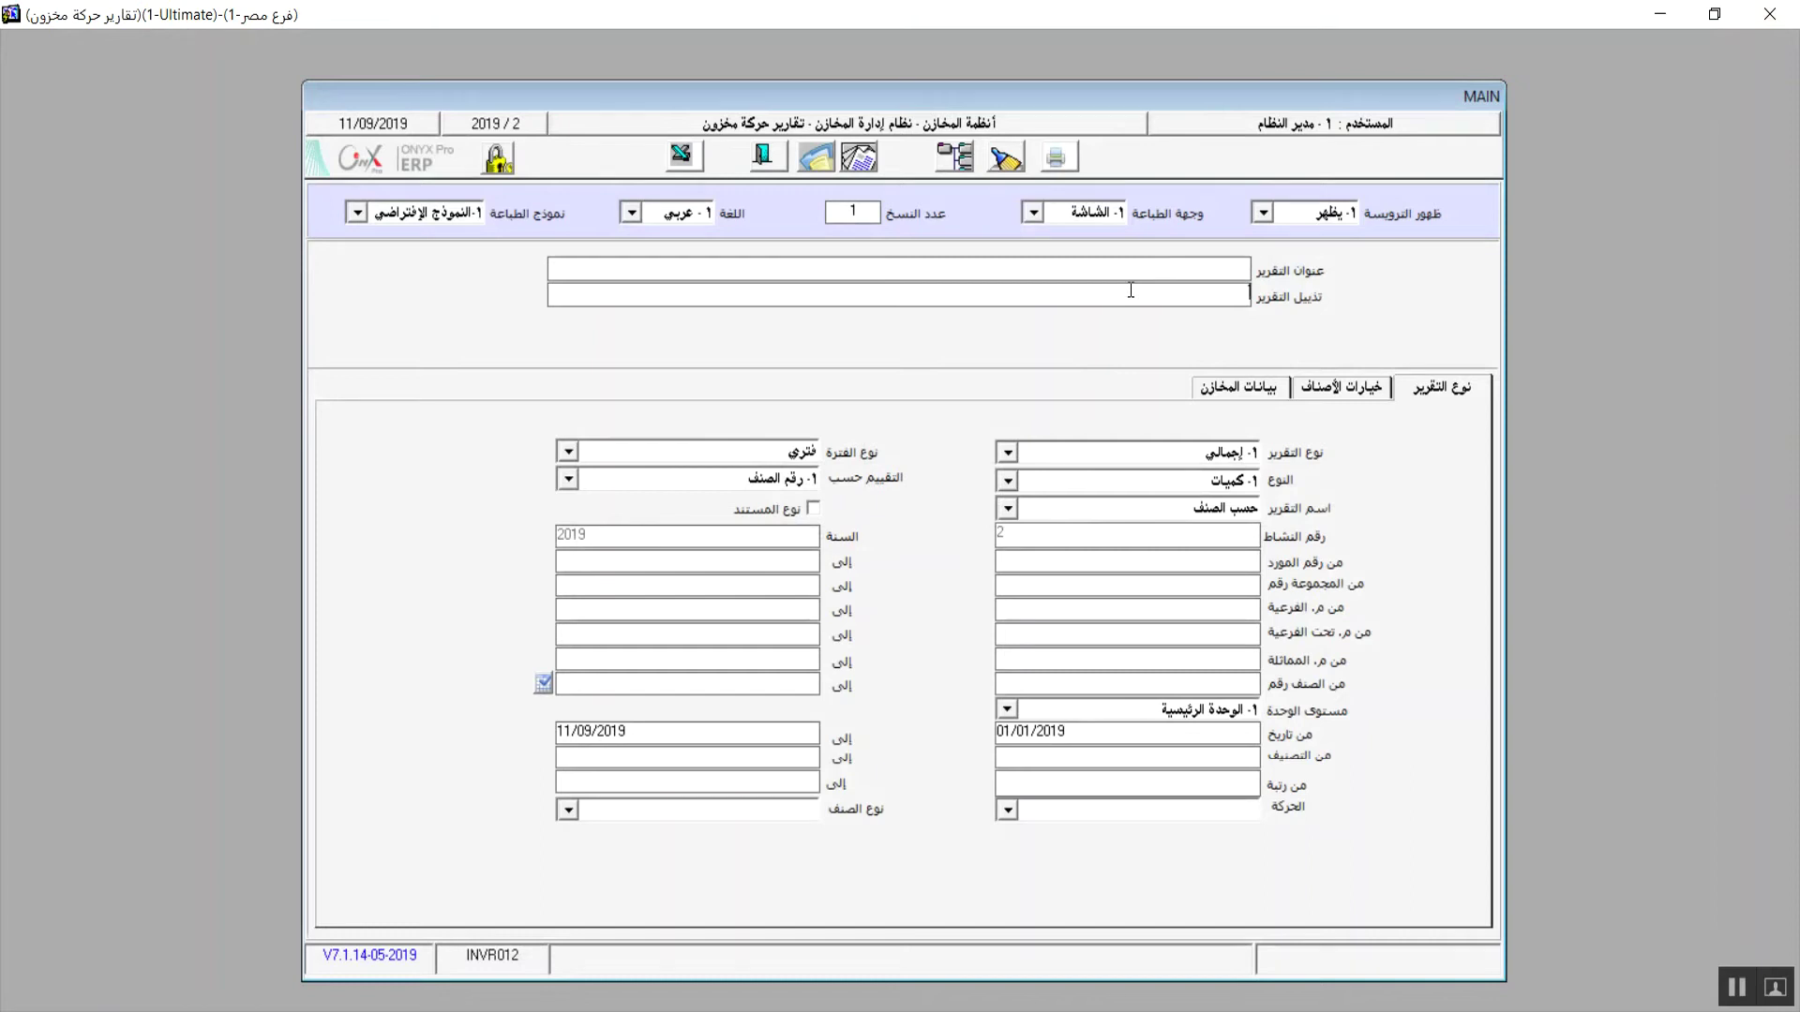
{"action": "left_click", "coordinate": [1324, 390]}
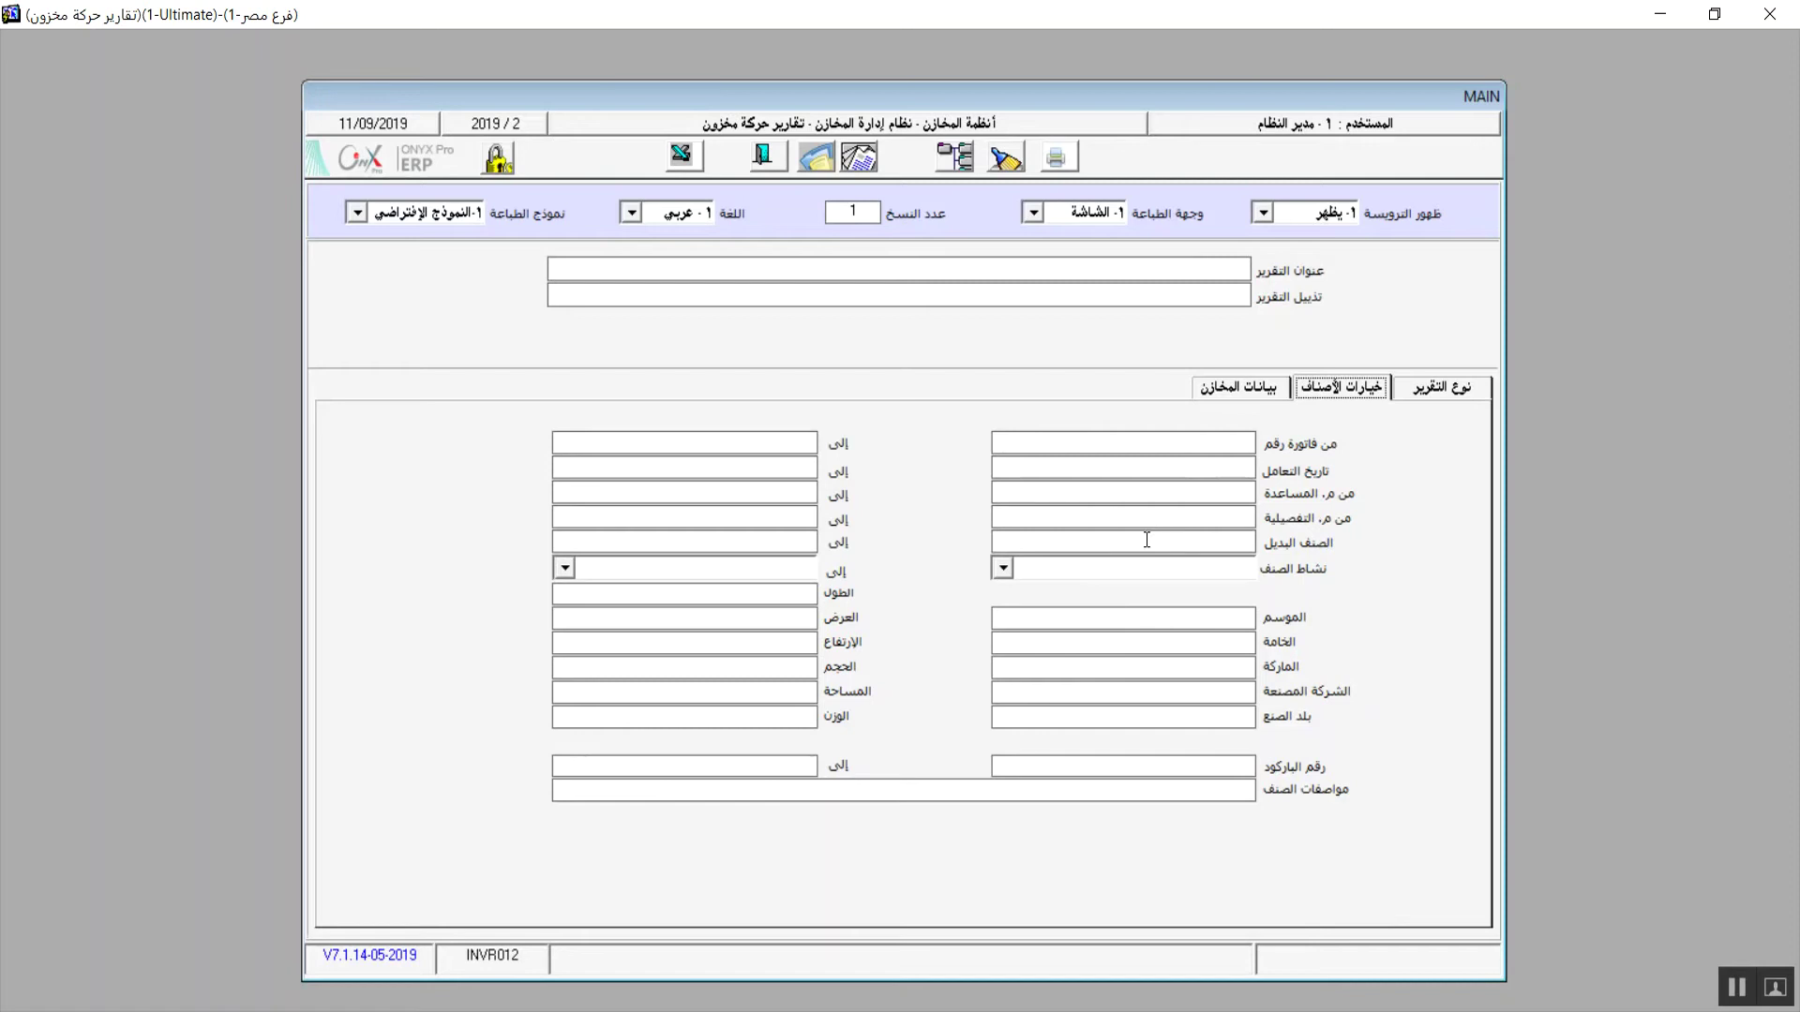
{"action": "left_click", "coordinate": [1002, 569]}
{"action": "left_click", "coordinate": [1003, 568]}
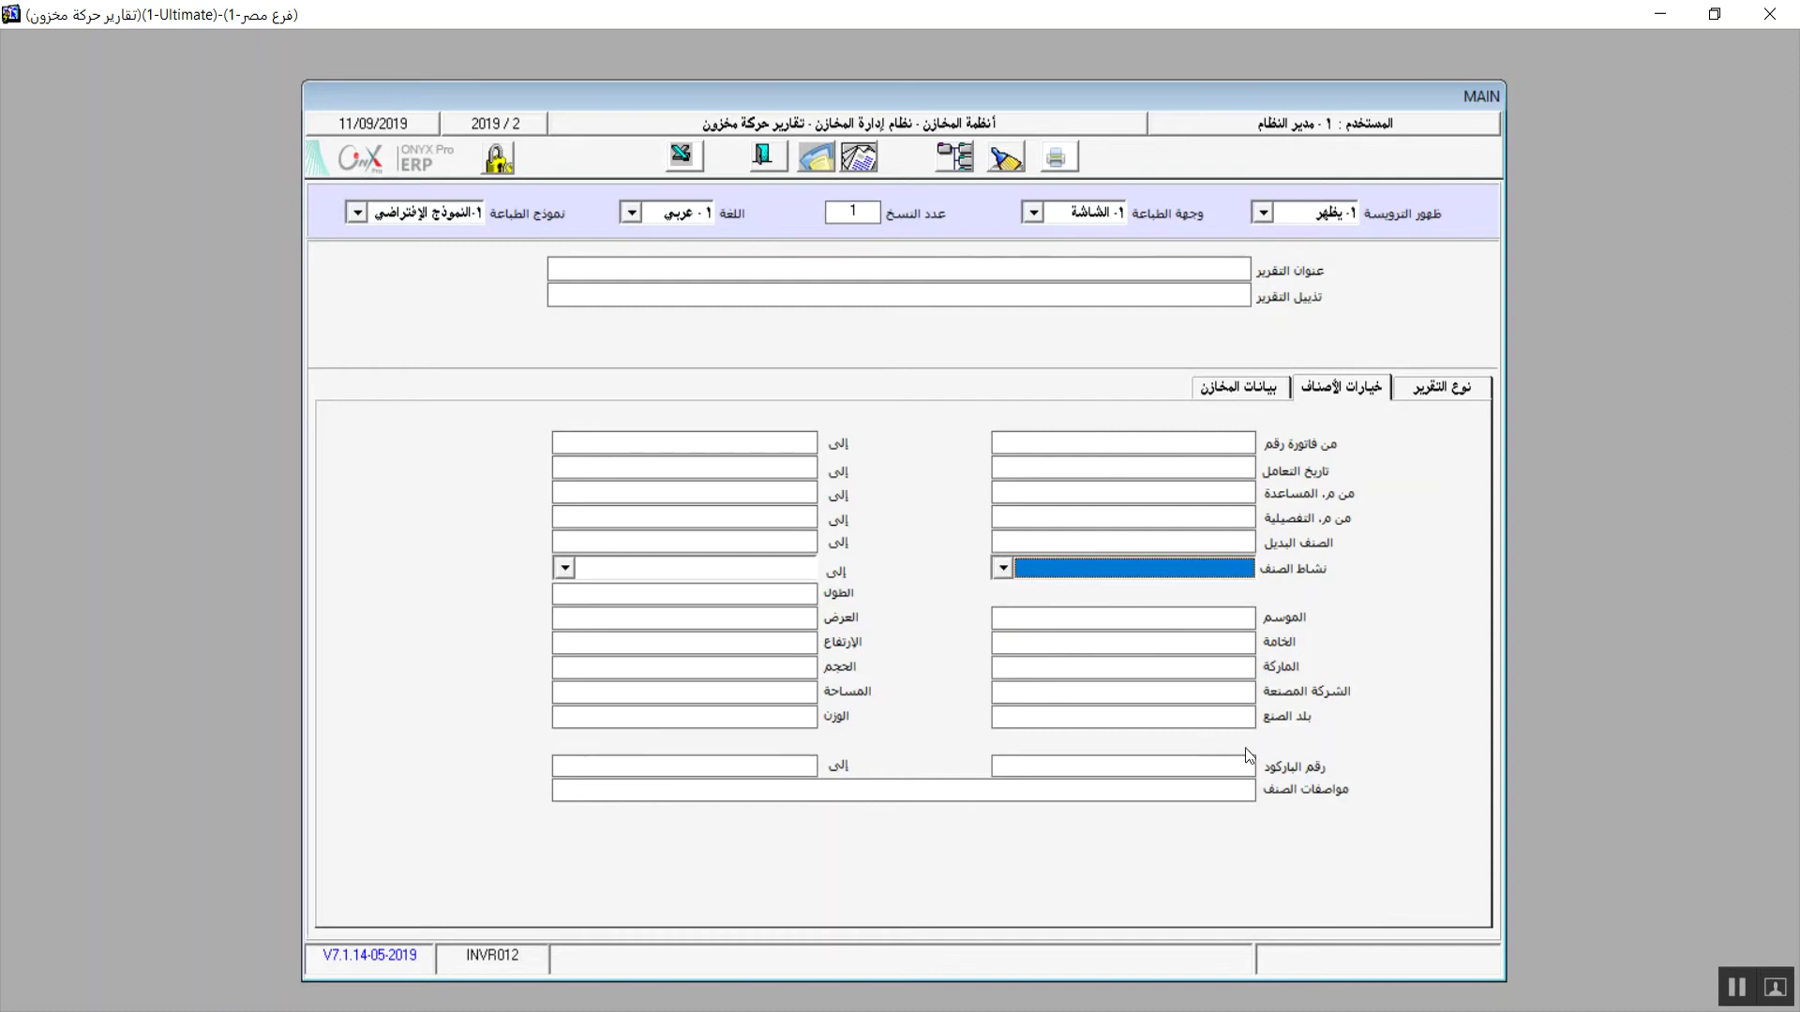
Review the warehouse filters under بيانات المخازن and examine the available choices for activity (النشاط).
{"action": "left_click", "coordinate": [1226, 388]}
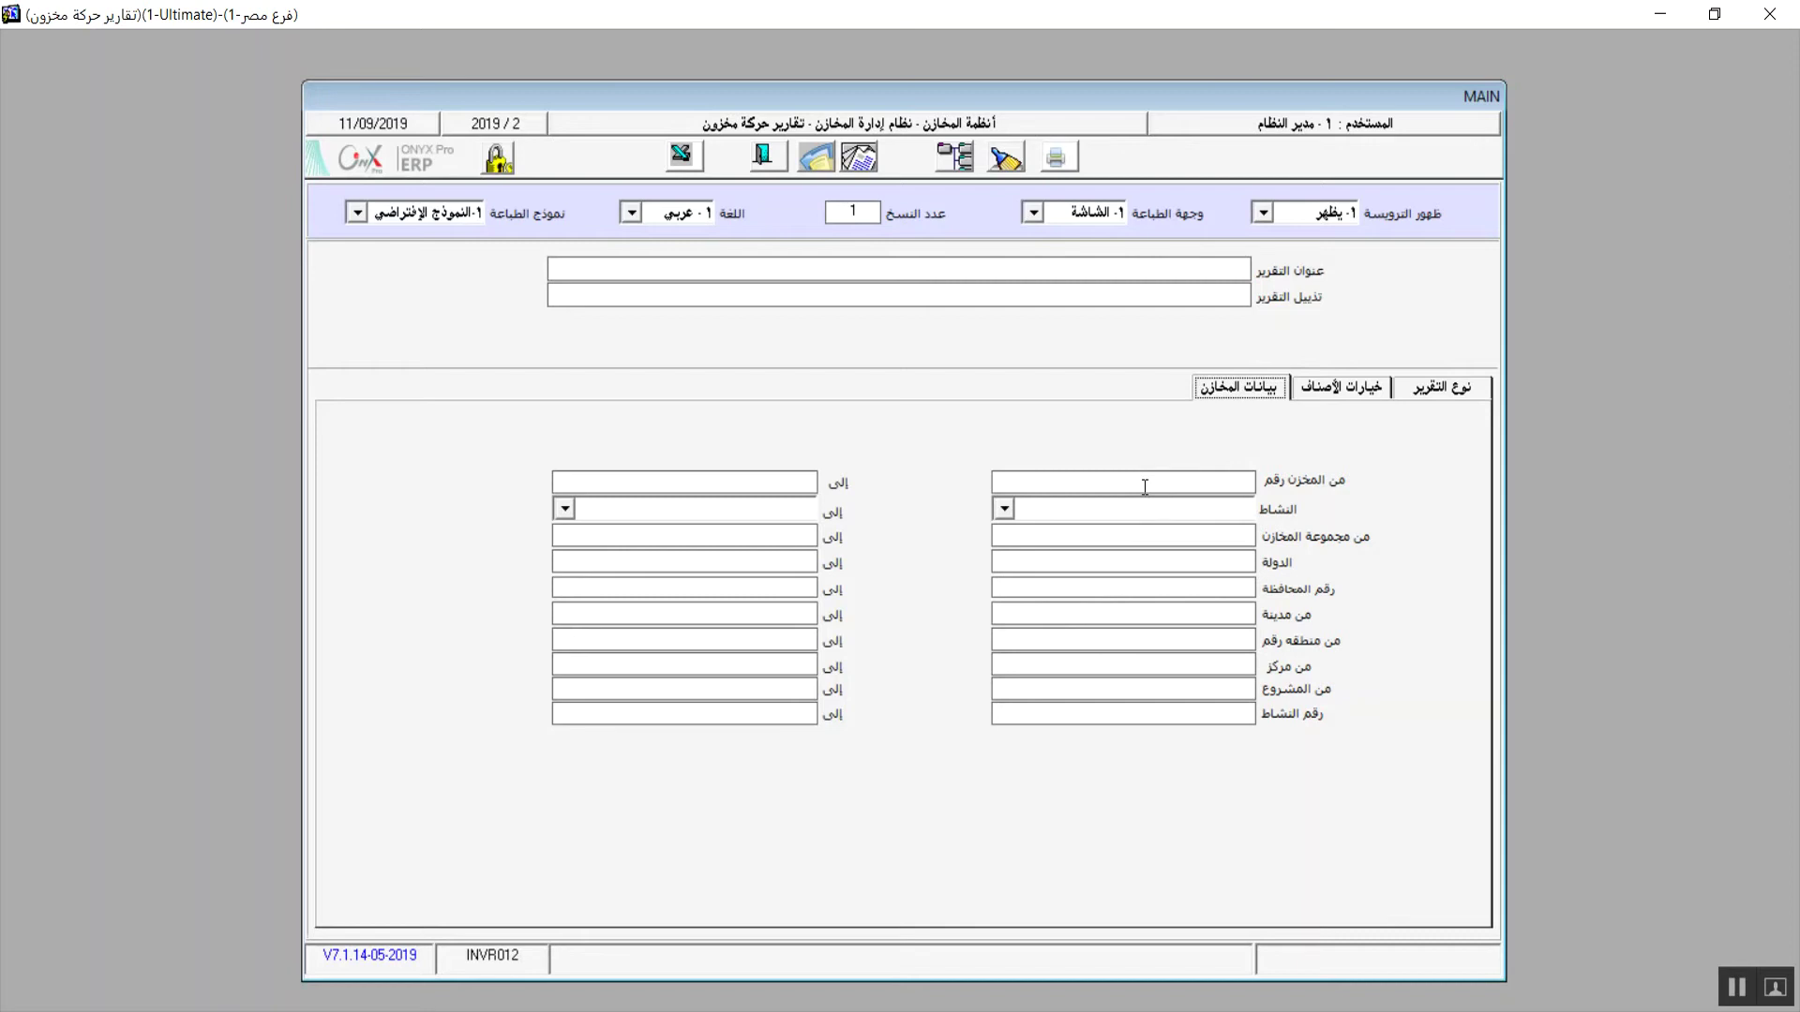
{"action": "left_click", "coordinate": [1004, 509]}
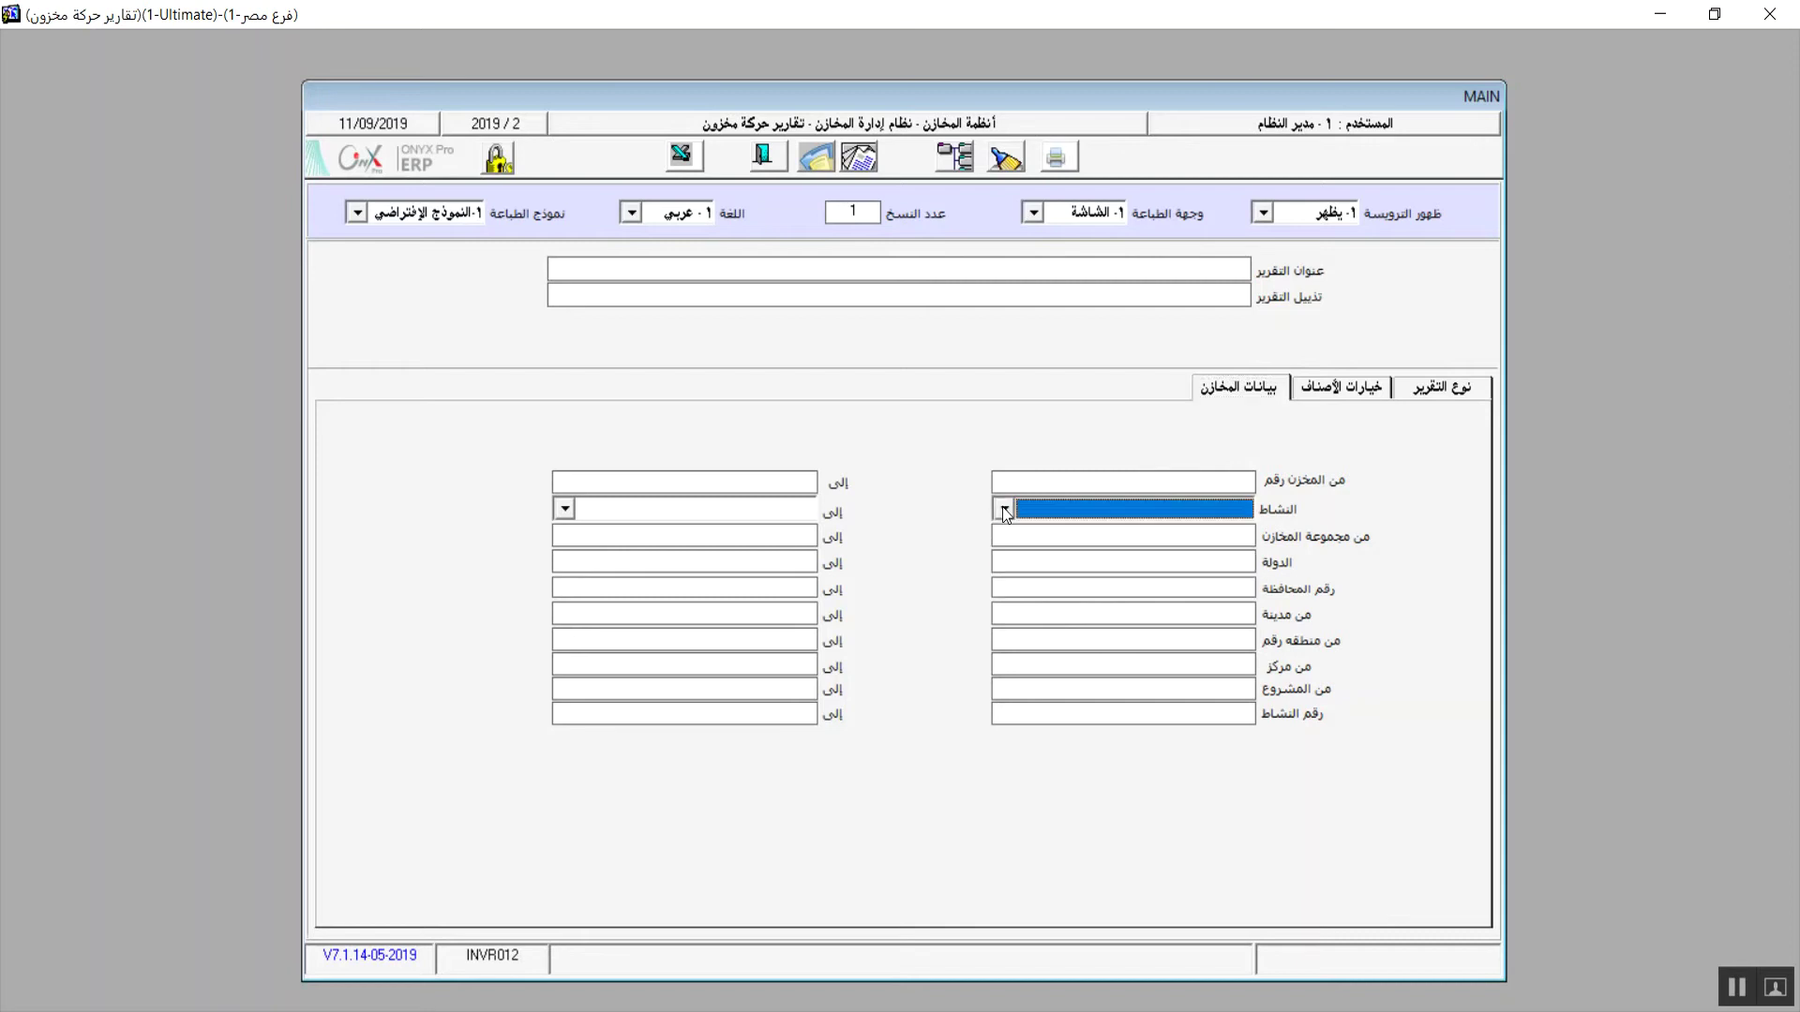
{"action": "left_click", "coordinate": [1004, 509]}
{"action": "left_click", "coordinate": [1004, 509]}
{"action": "left_click", "coordinate": [1004, 509]}
{"action": "left_click", "coordinate": [1004, 509]}
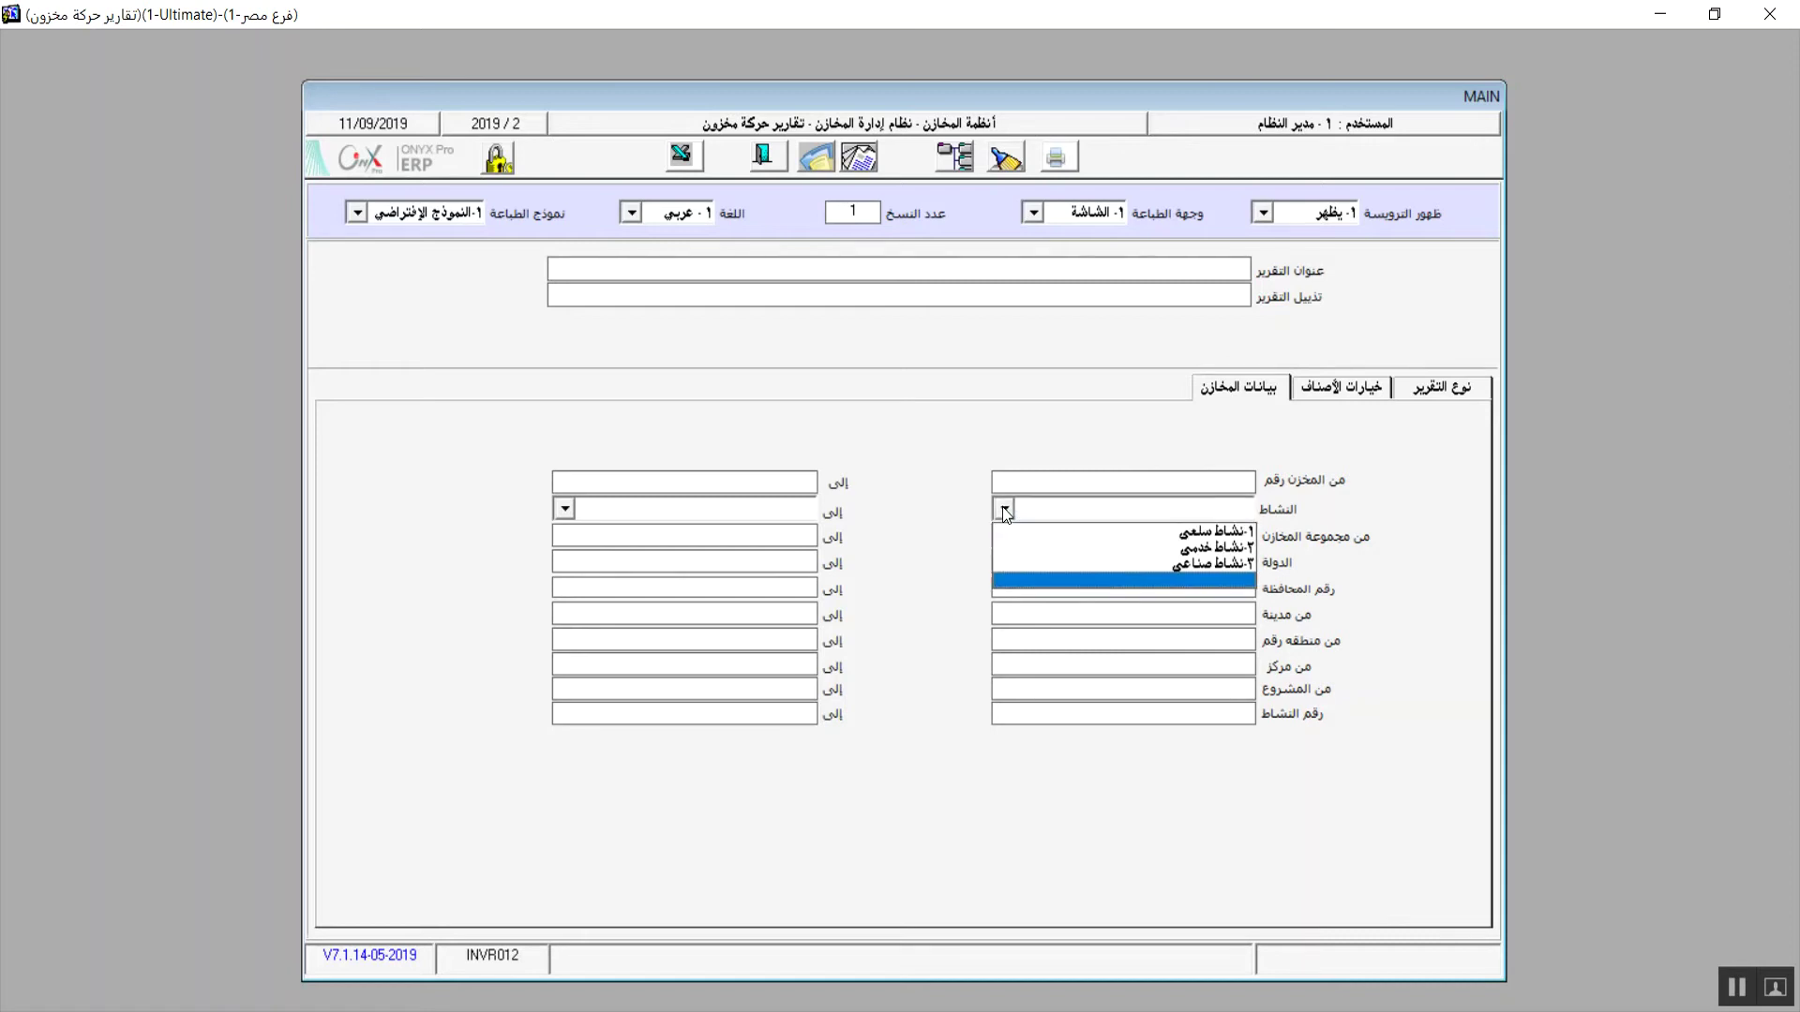
{"action": "left_click", "coordinate": [1004, 509]}
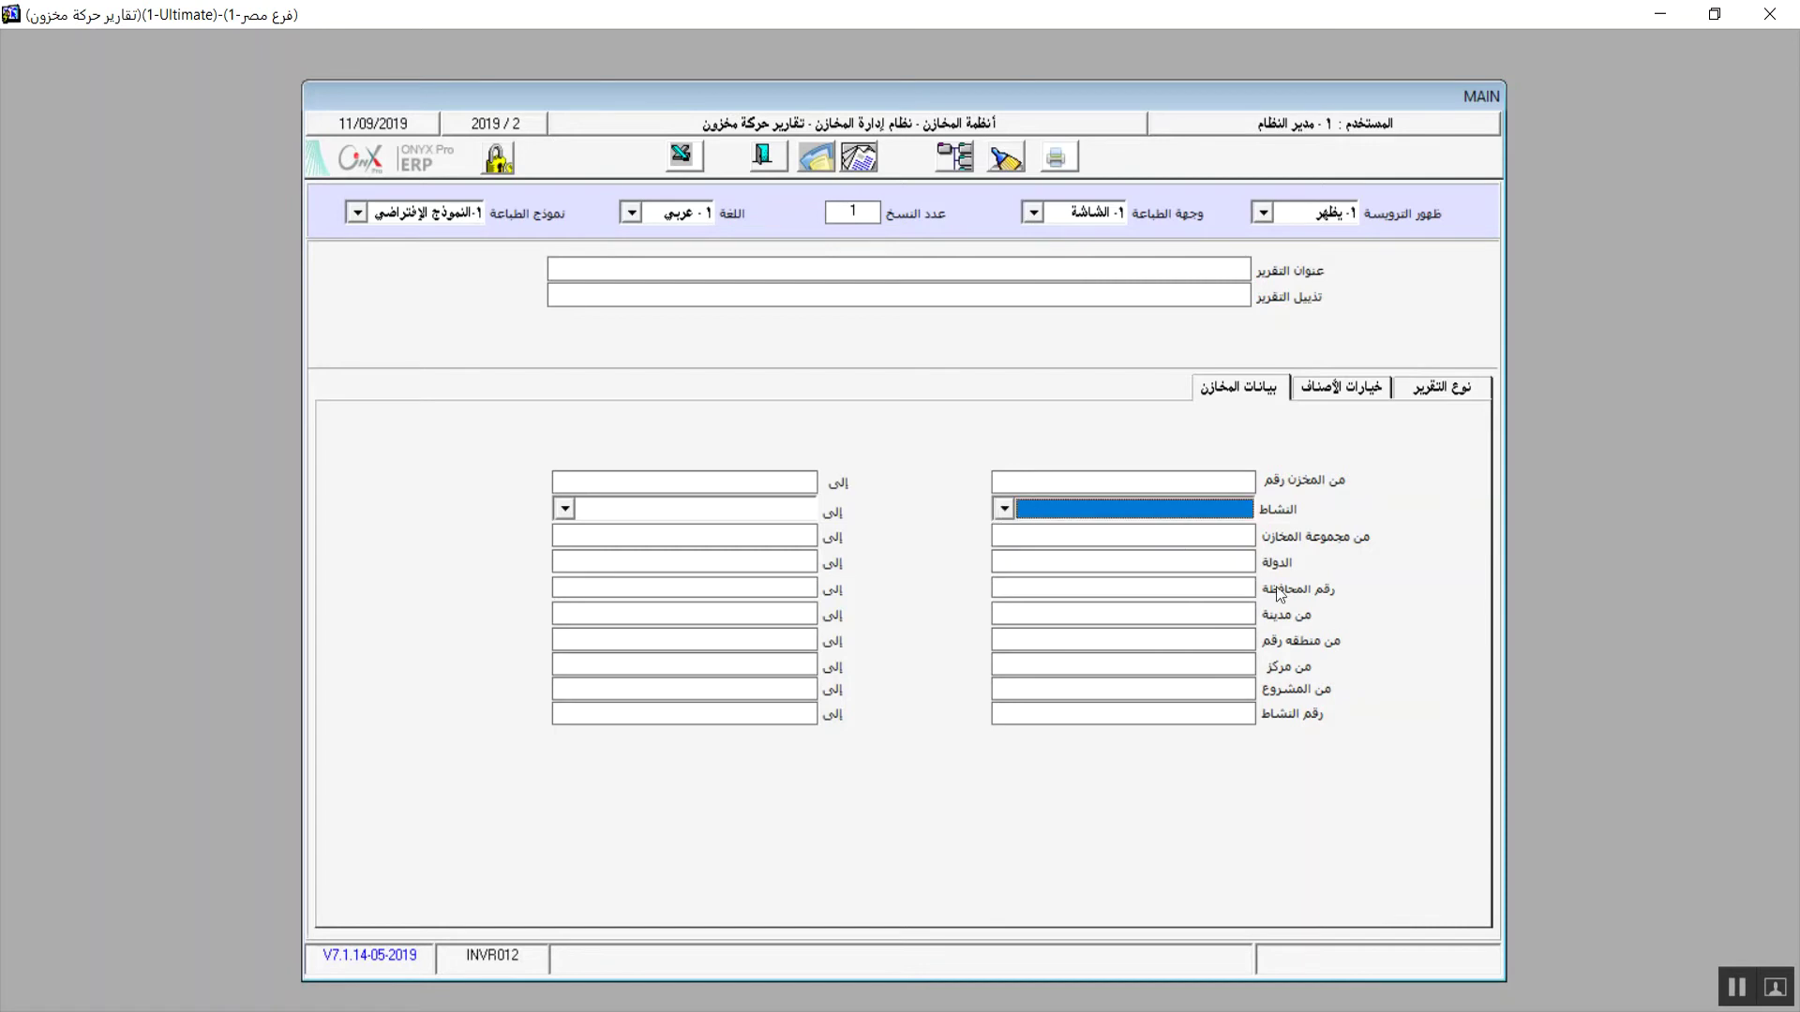
Set the movement report's النوع to تكاليف, preview it, and close the preview.
{"action": "left_click", "coordinate": [1413, 396]}
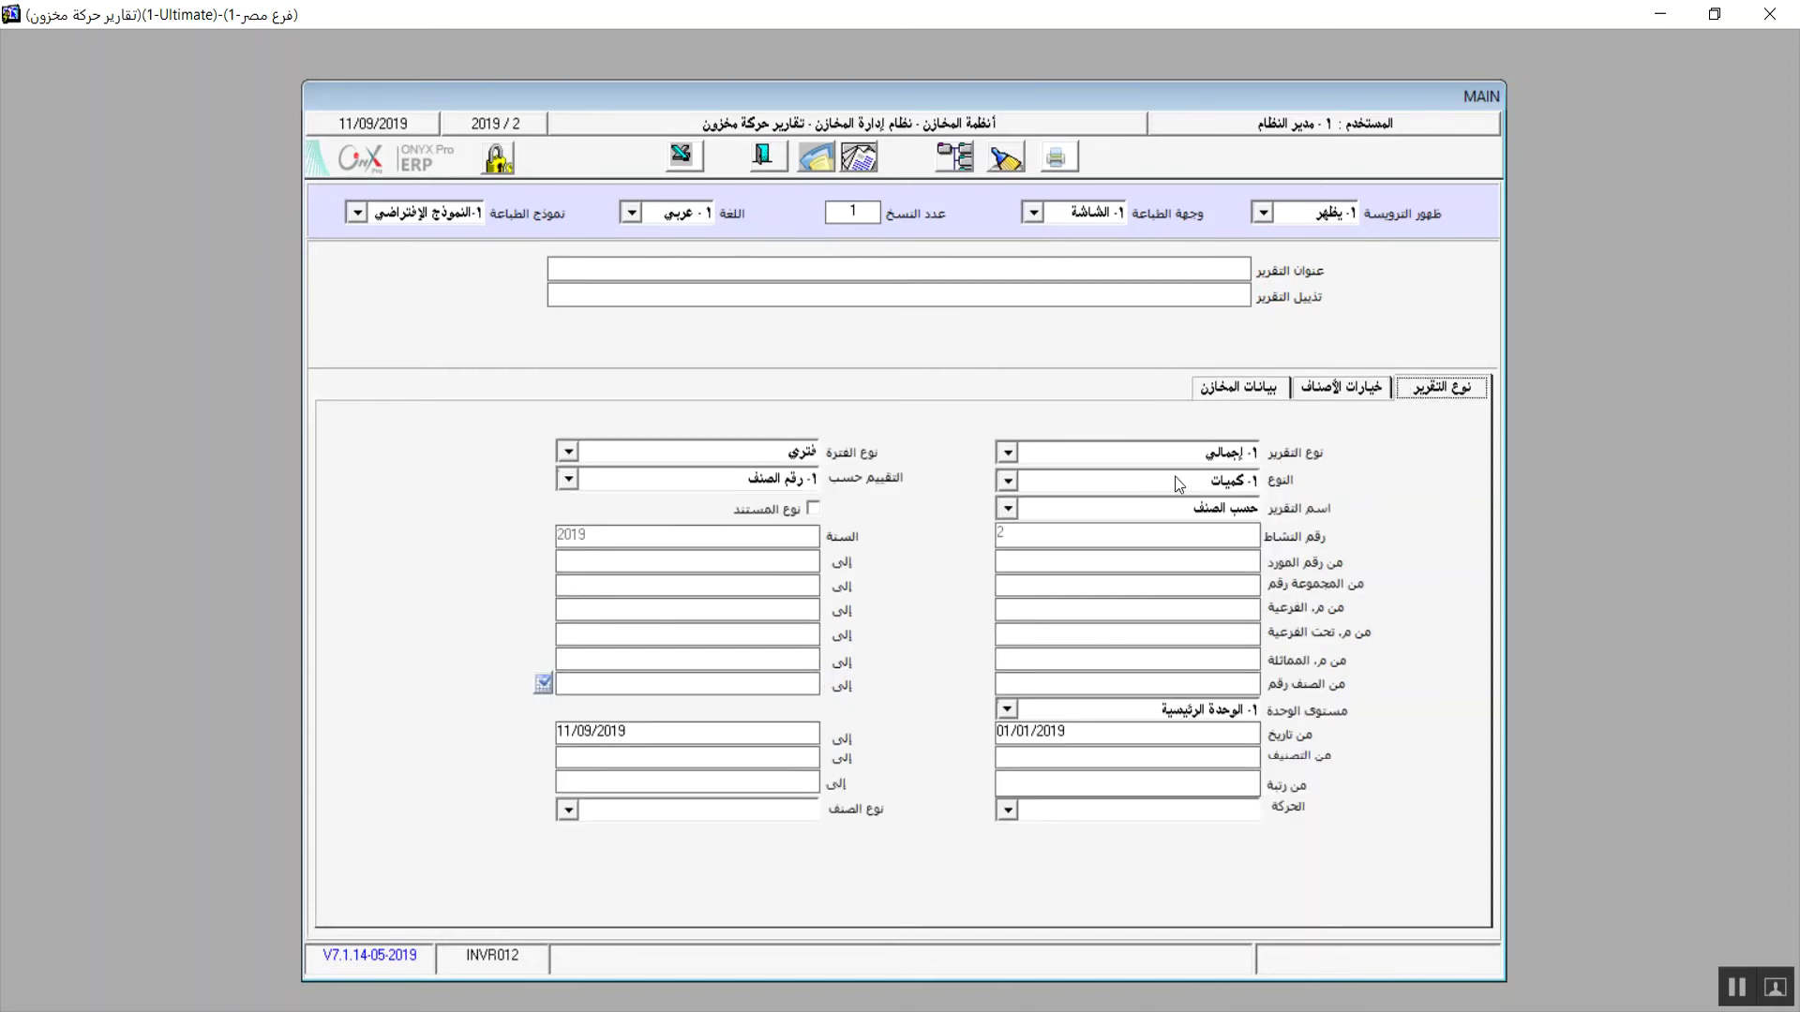
{"action": "left_click", "coordinate": [1006, 481]}
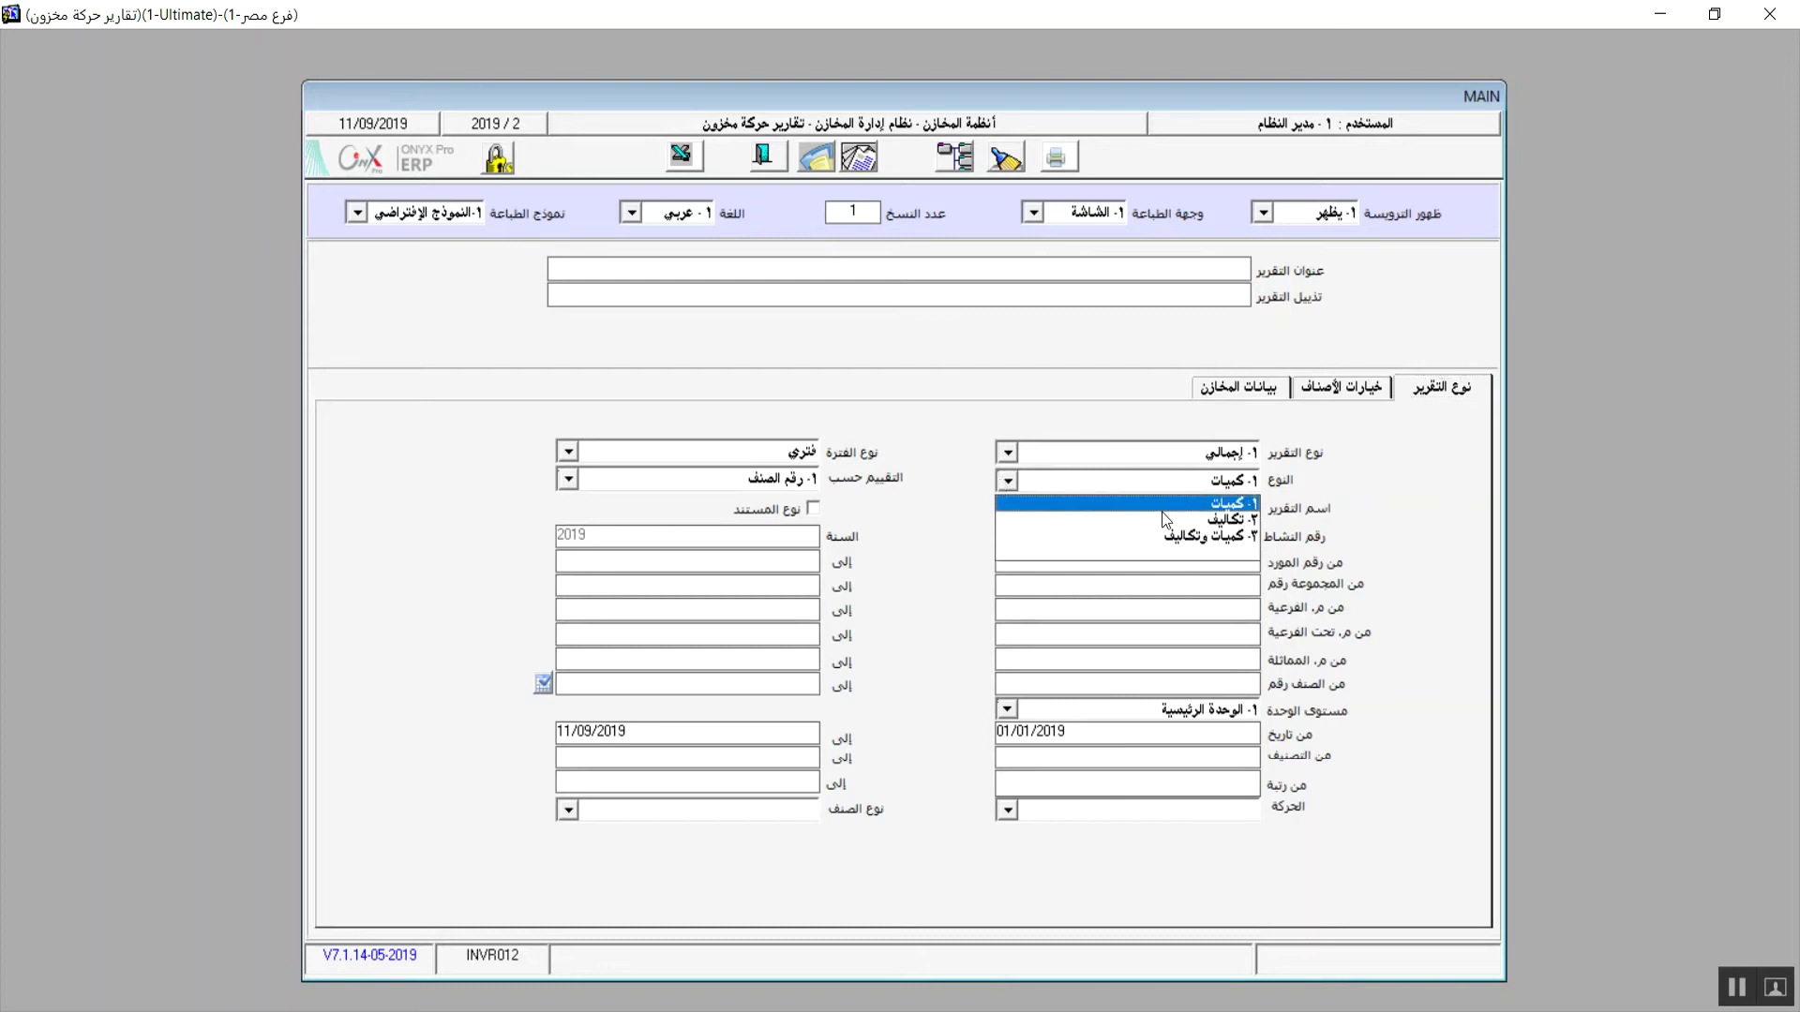
{"action": "left_click", "coordinate": [1200, 517]}
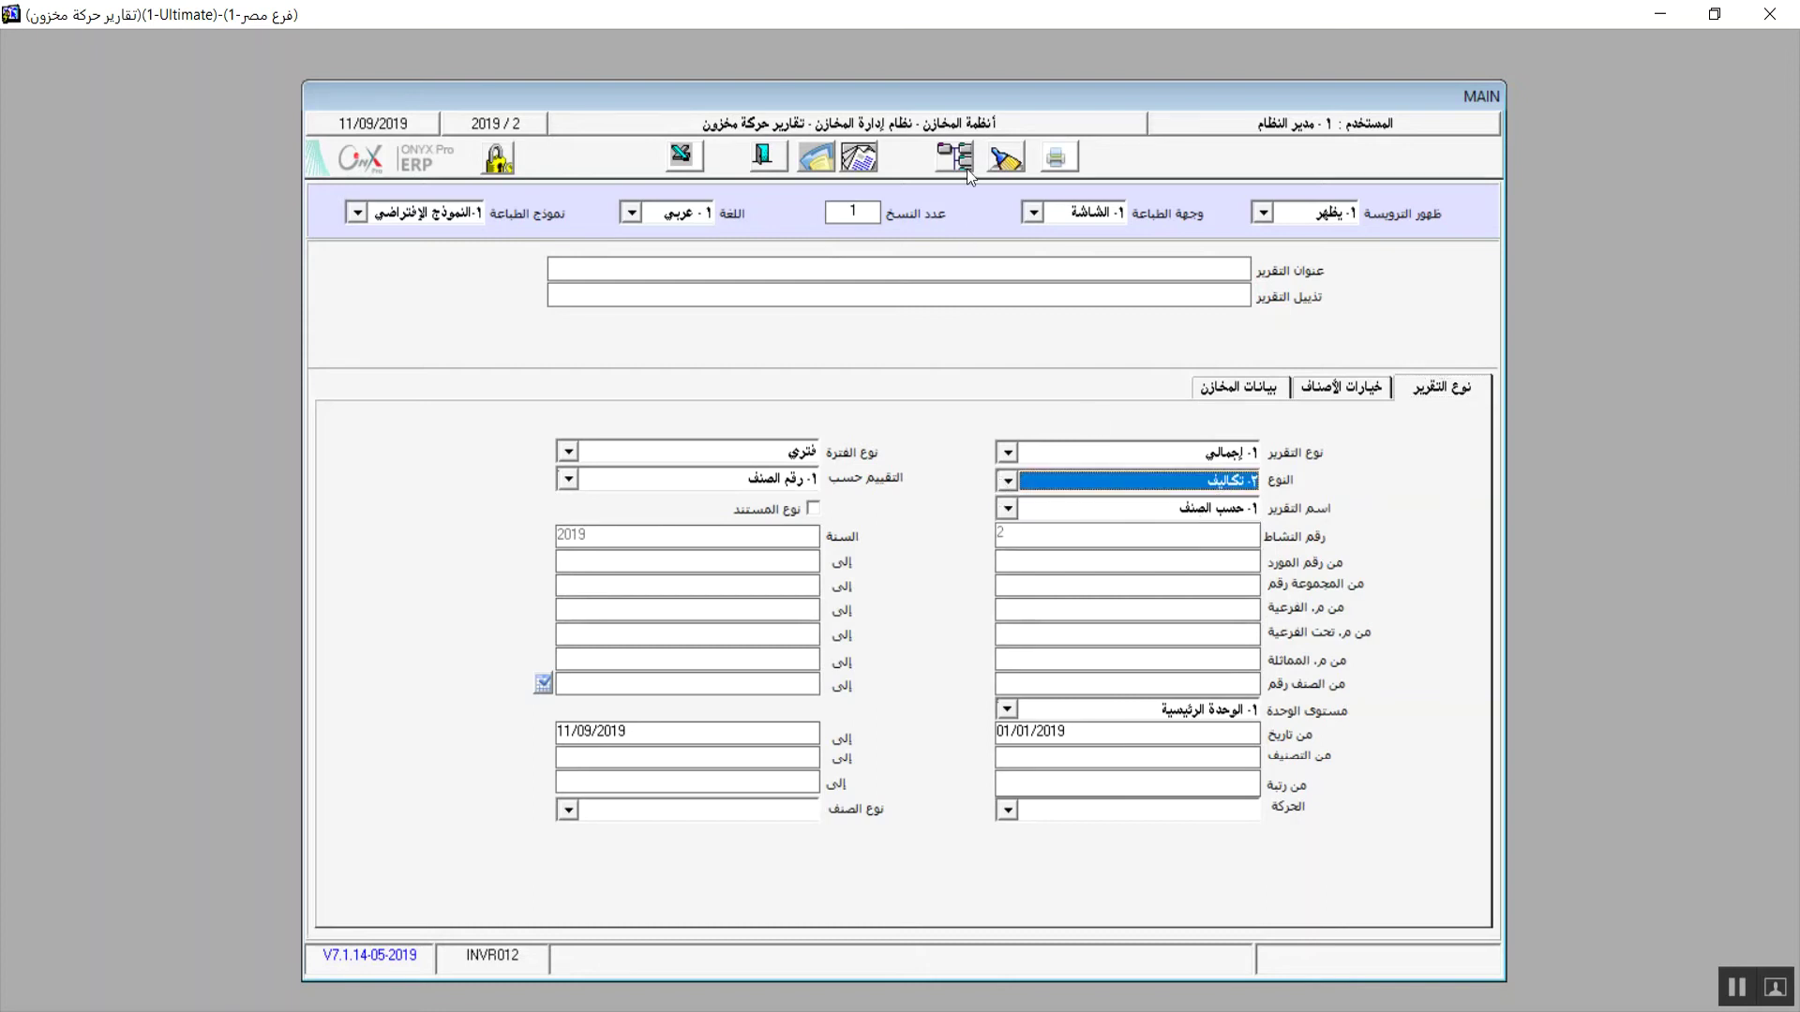
{"action": "left_click", "coordinate": [1057, 158]}
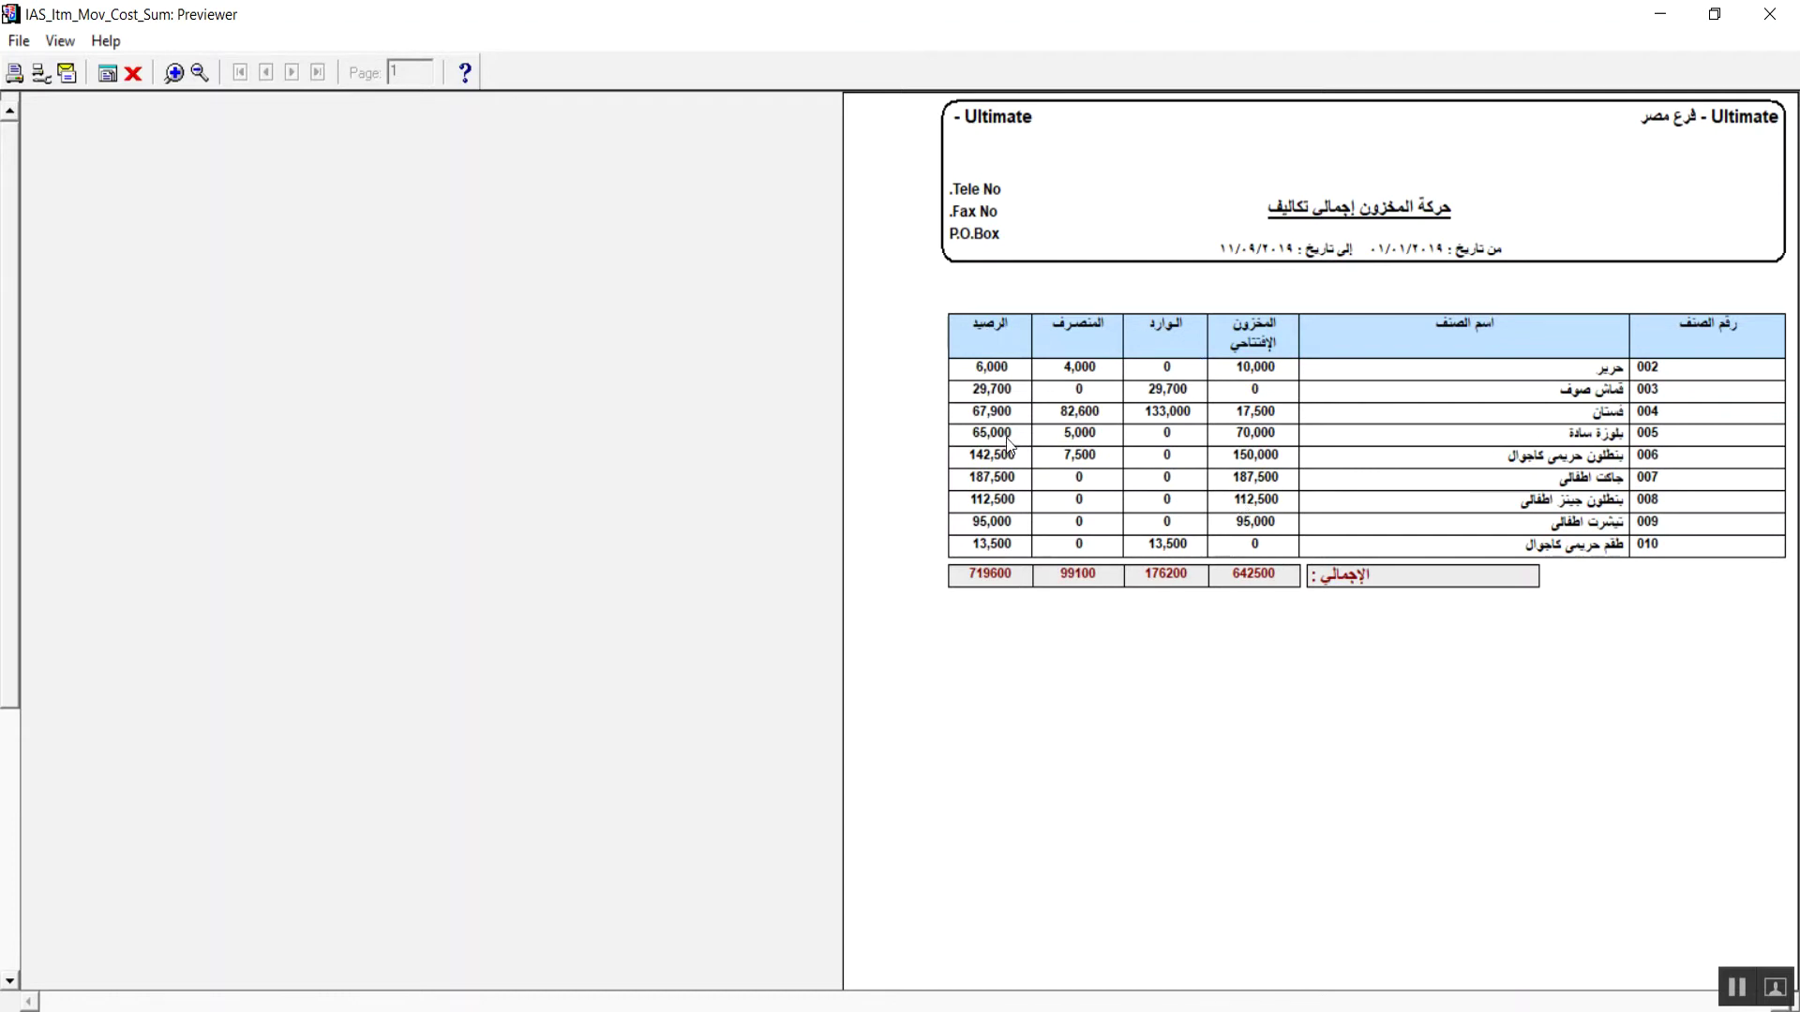
{"action": "left_click", "coordinate": [1767, 13]}
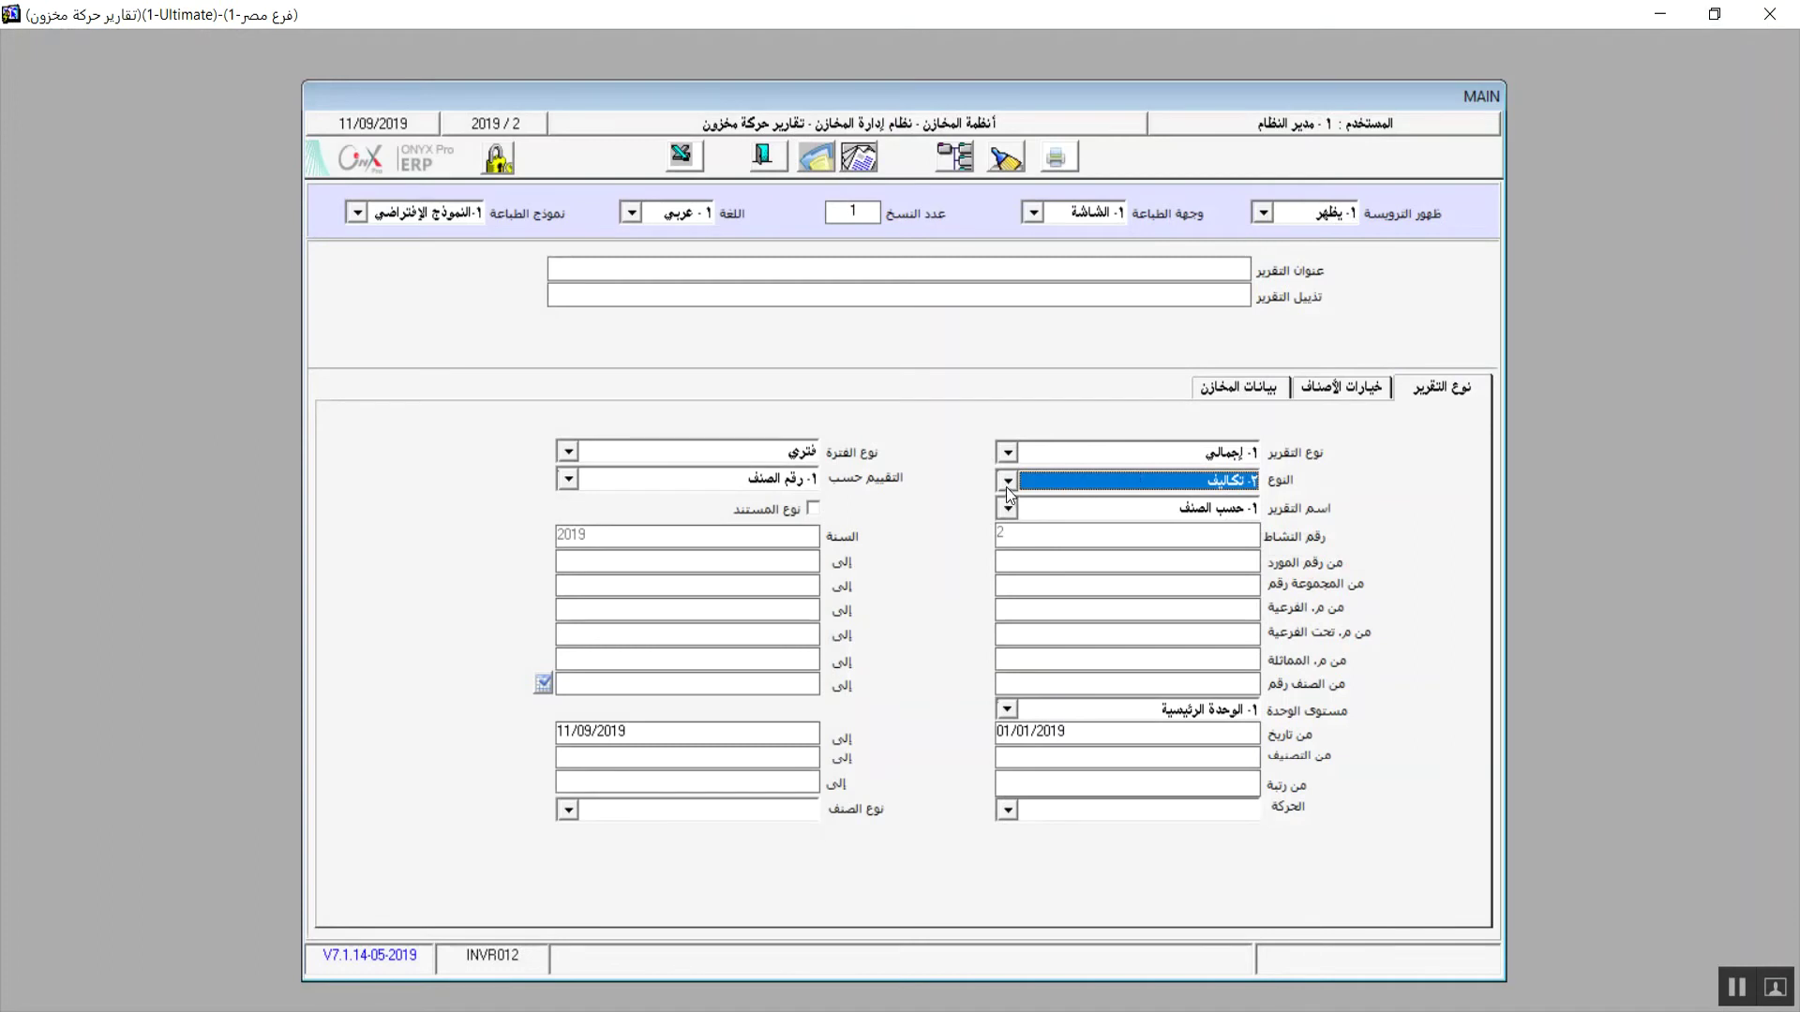
Set the movement report's النوع to كميات وتكاليف, preview it, and close the report.
{"action": "left_click", "coordinate": [1007, 481]}
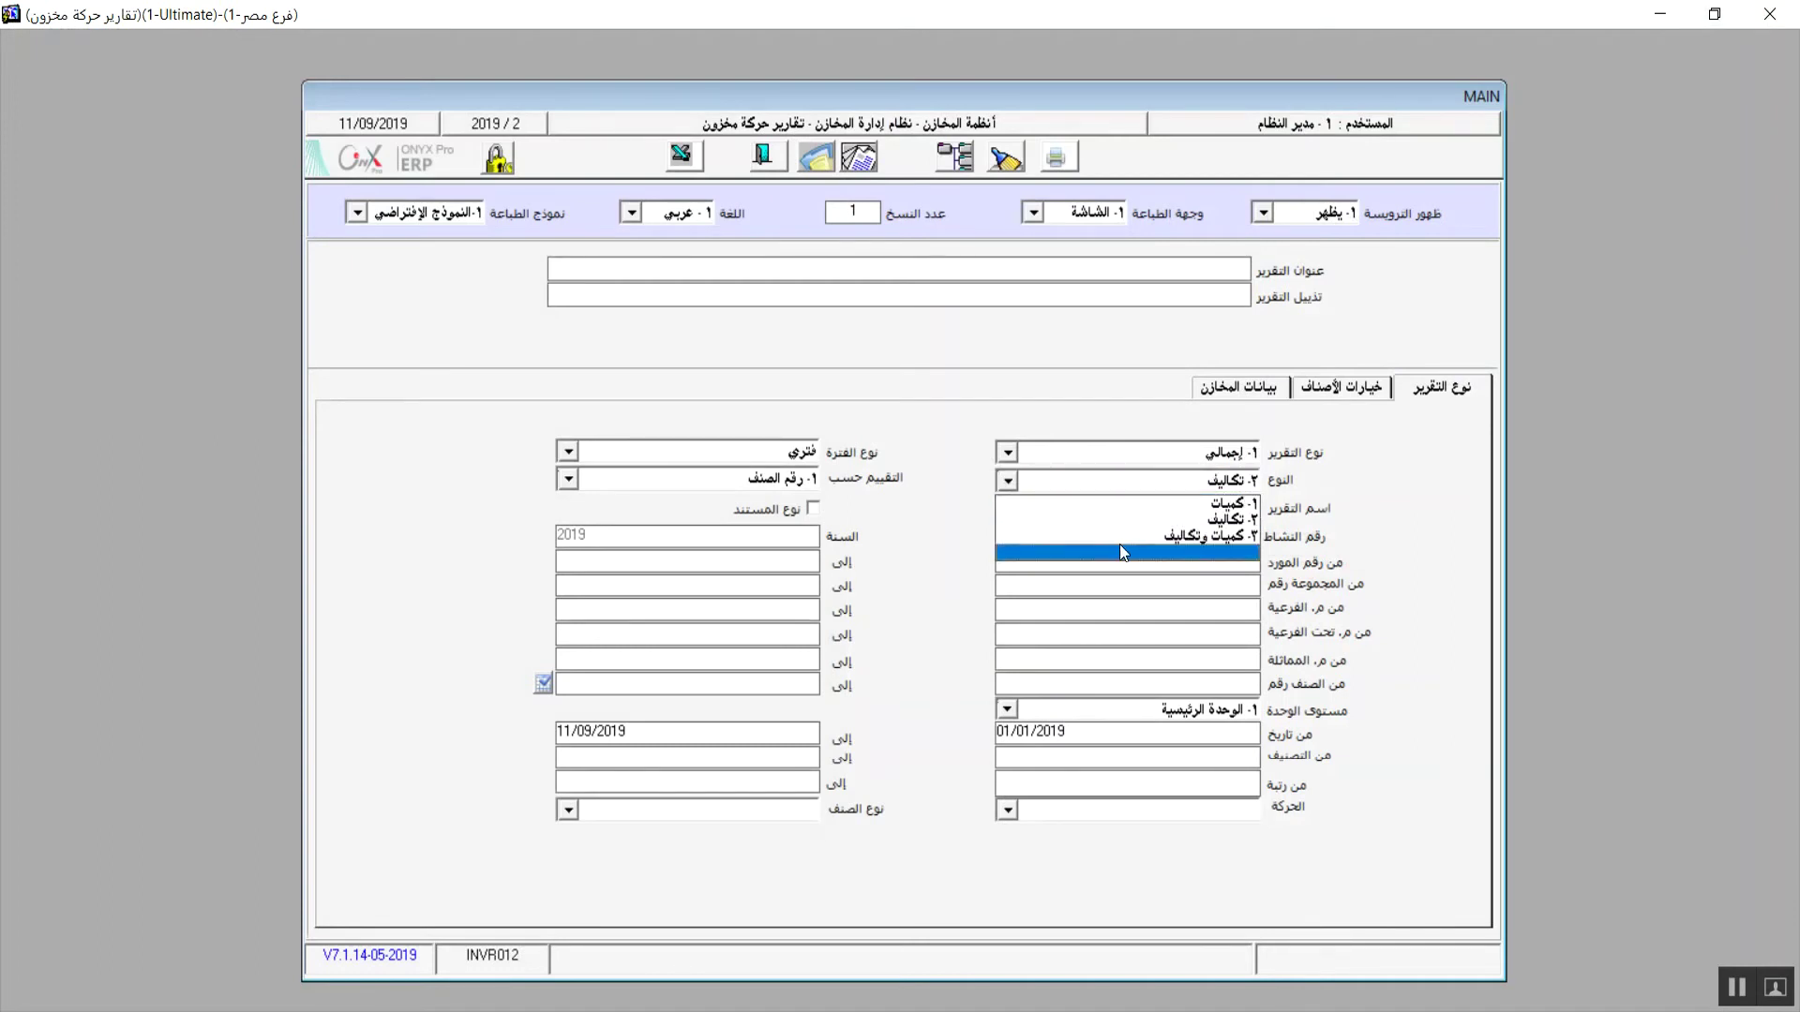
{"action": "left_click", "coordinate": [1128, 534]}
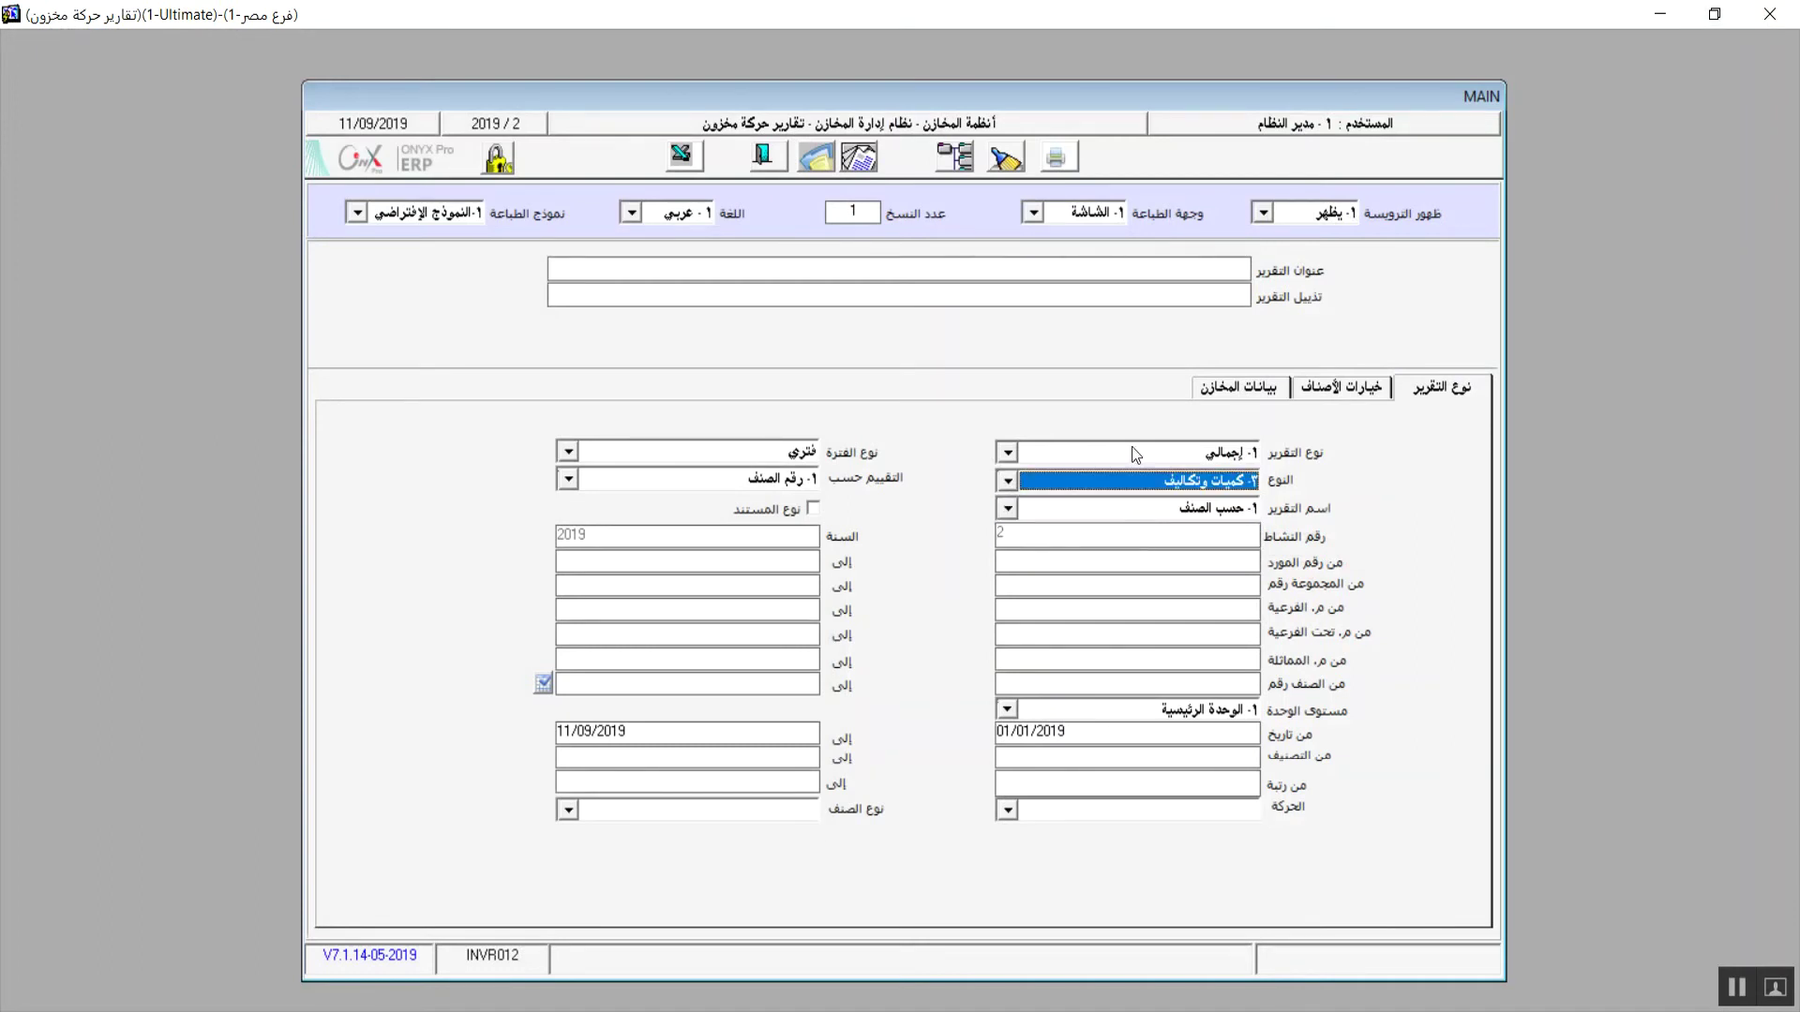
{"action": "left_click", "coordinate": [1048, 156]}
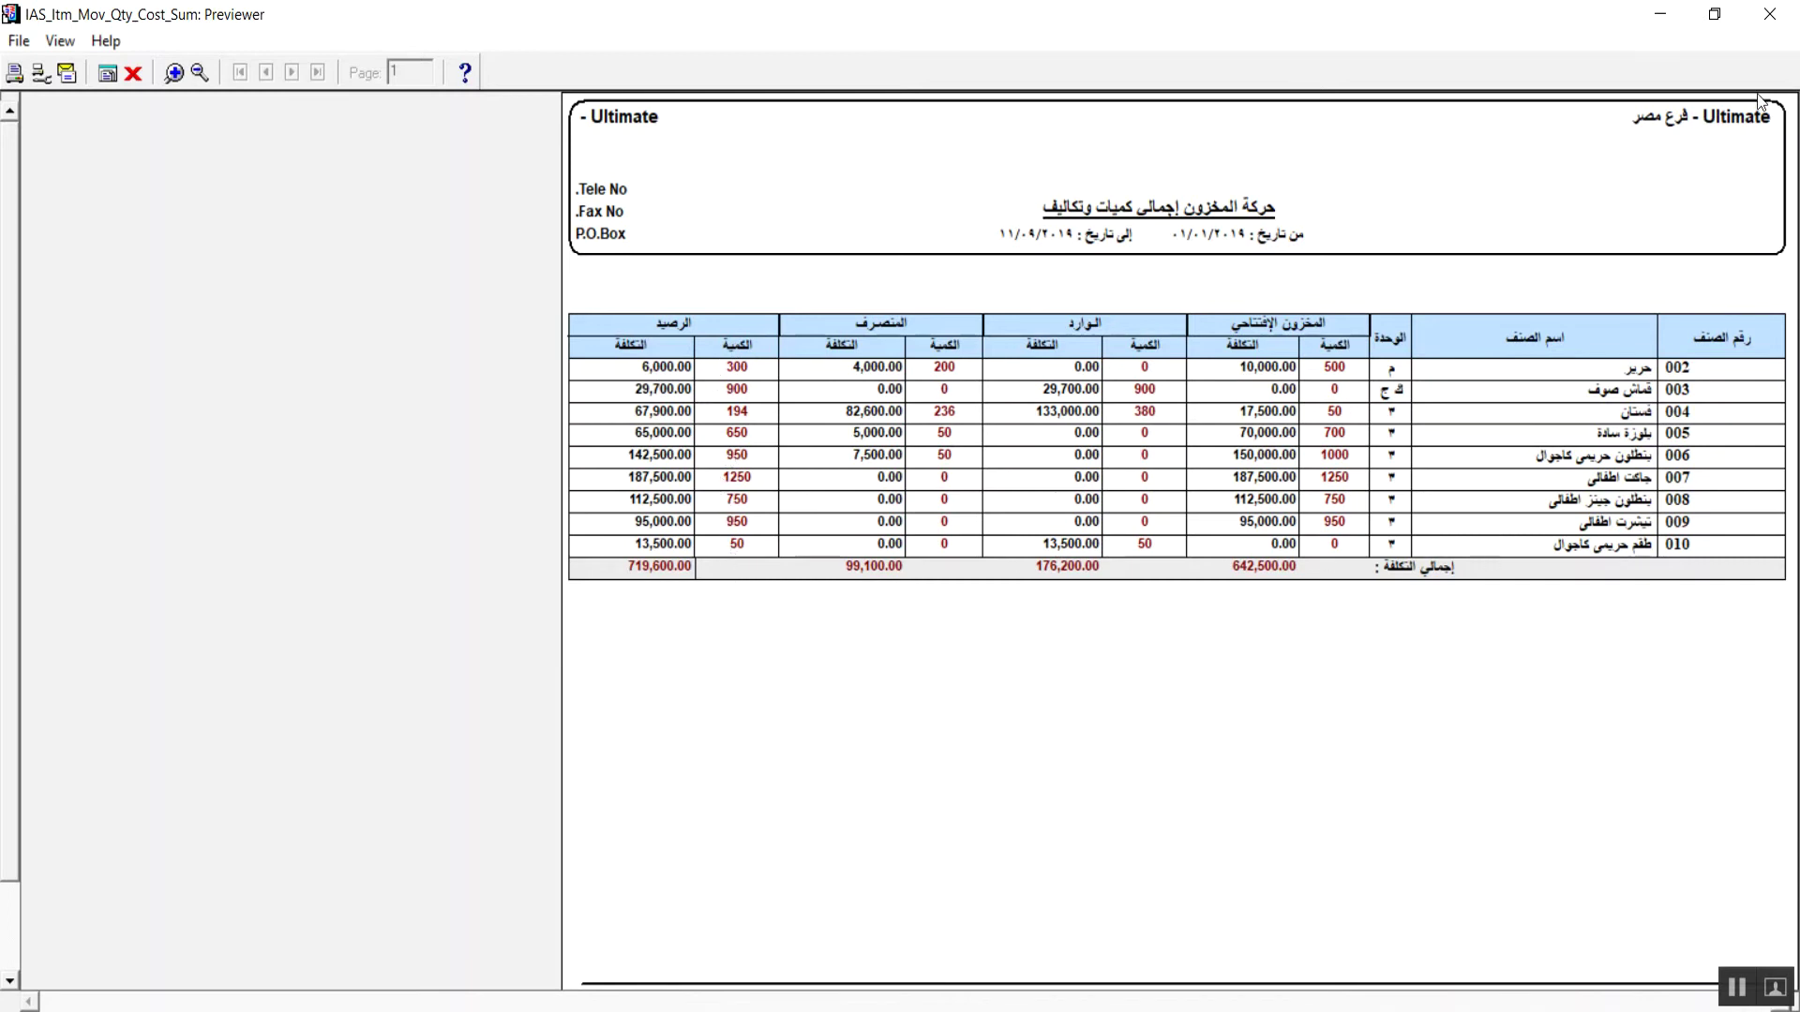
{"action": "left_click", "coordinate": [1772, 14]}
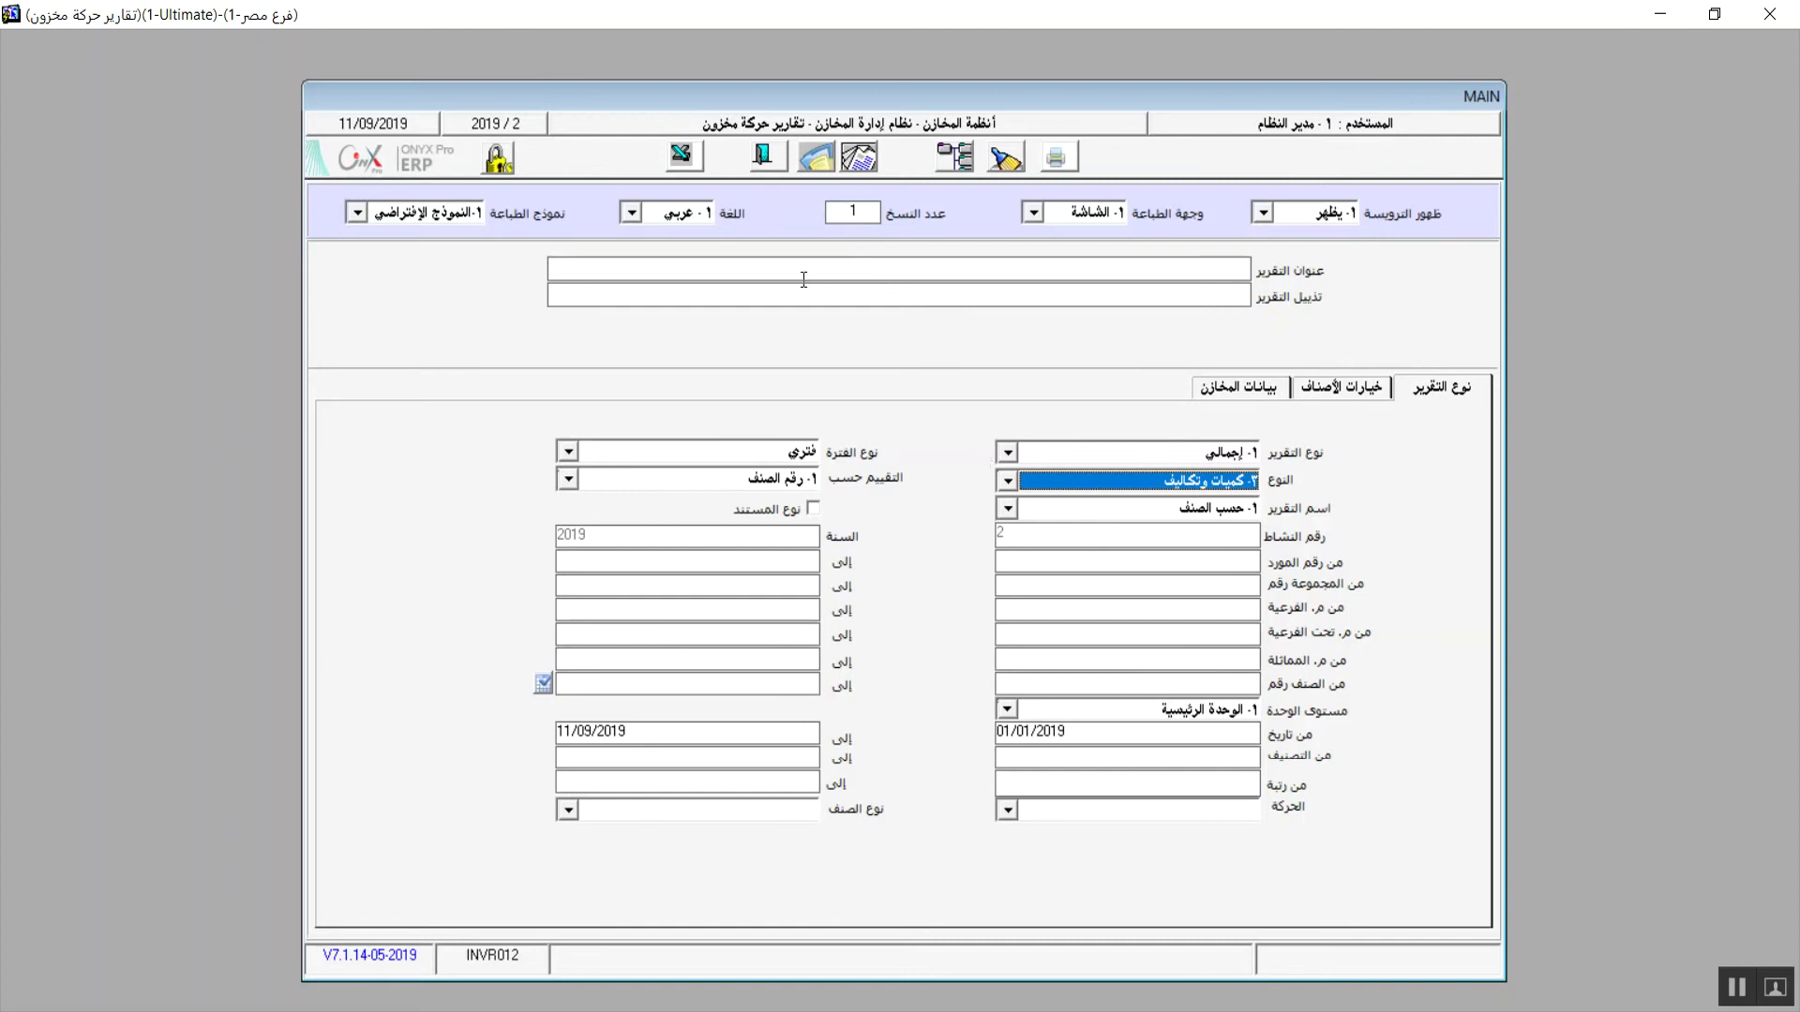
{"action": "left_click", "coordinate": [1055, 155]}
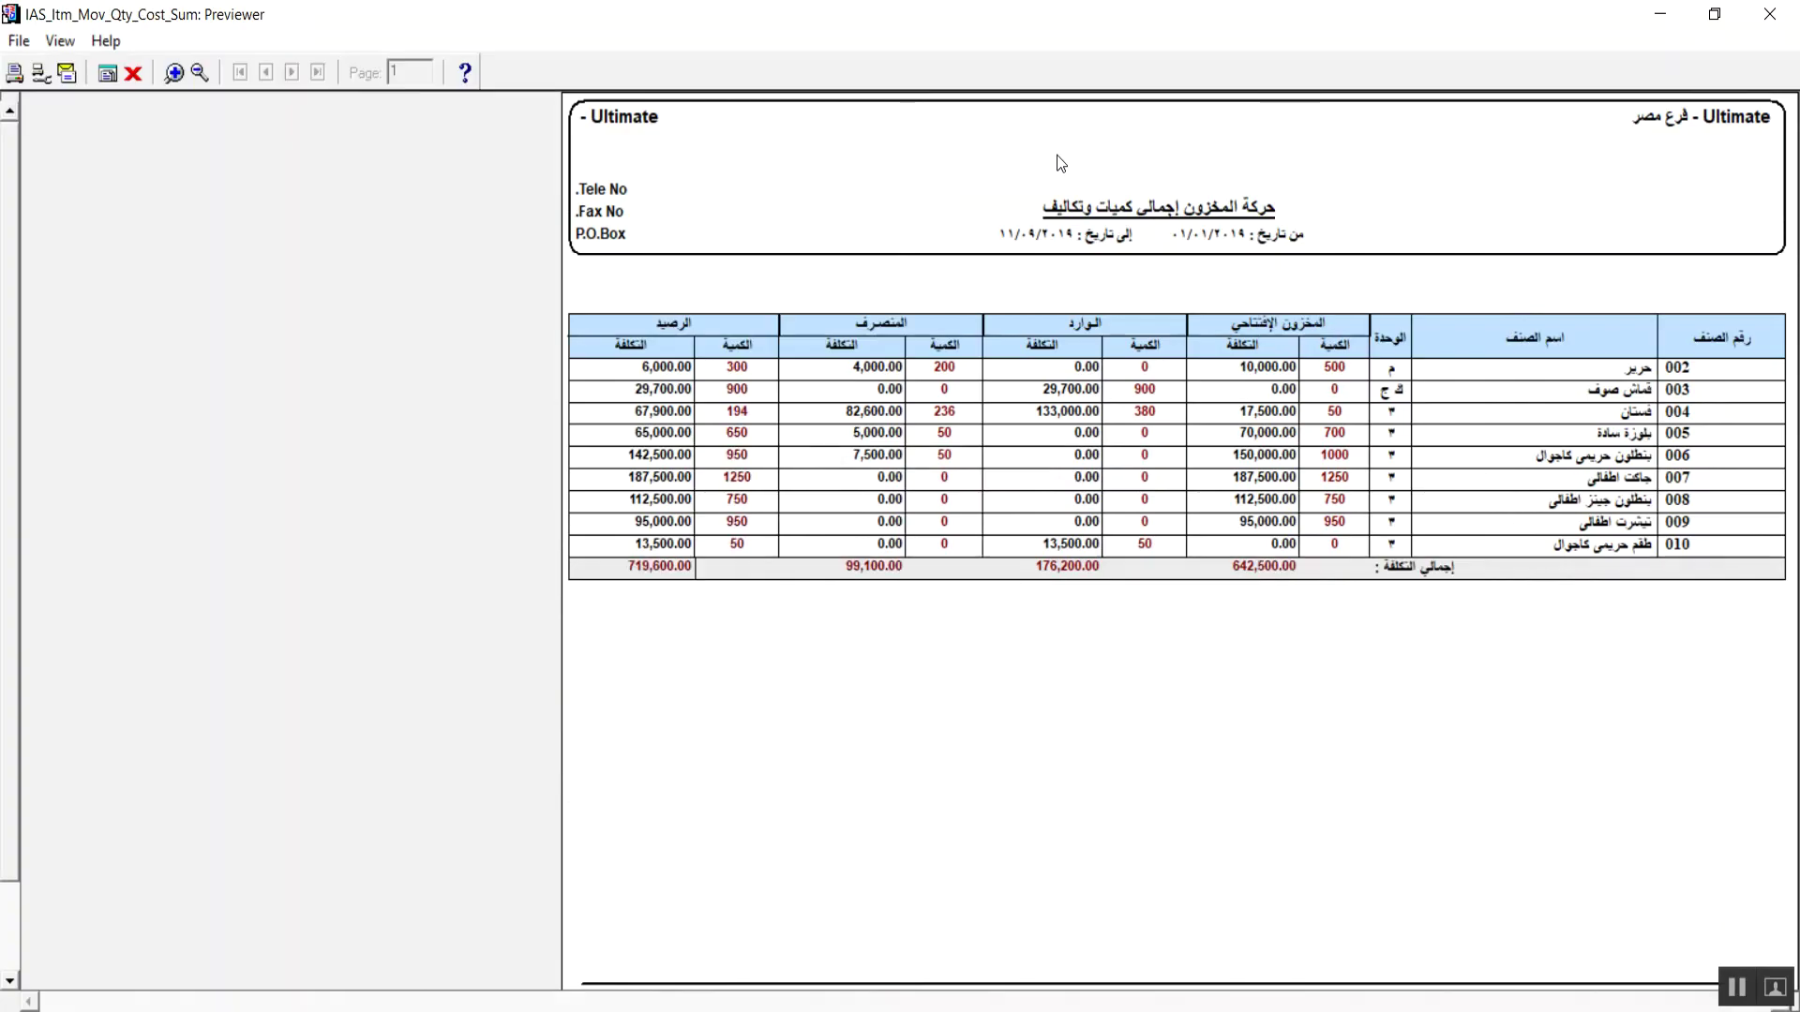
{"action": "left_click", "coordinate": [1769, 14]}
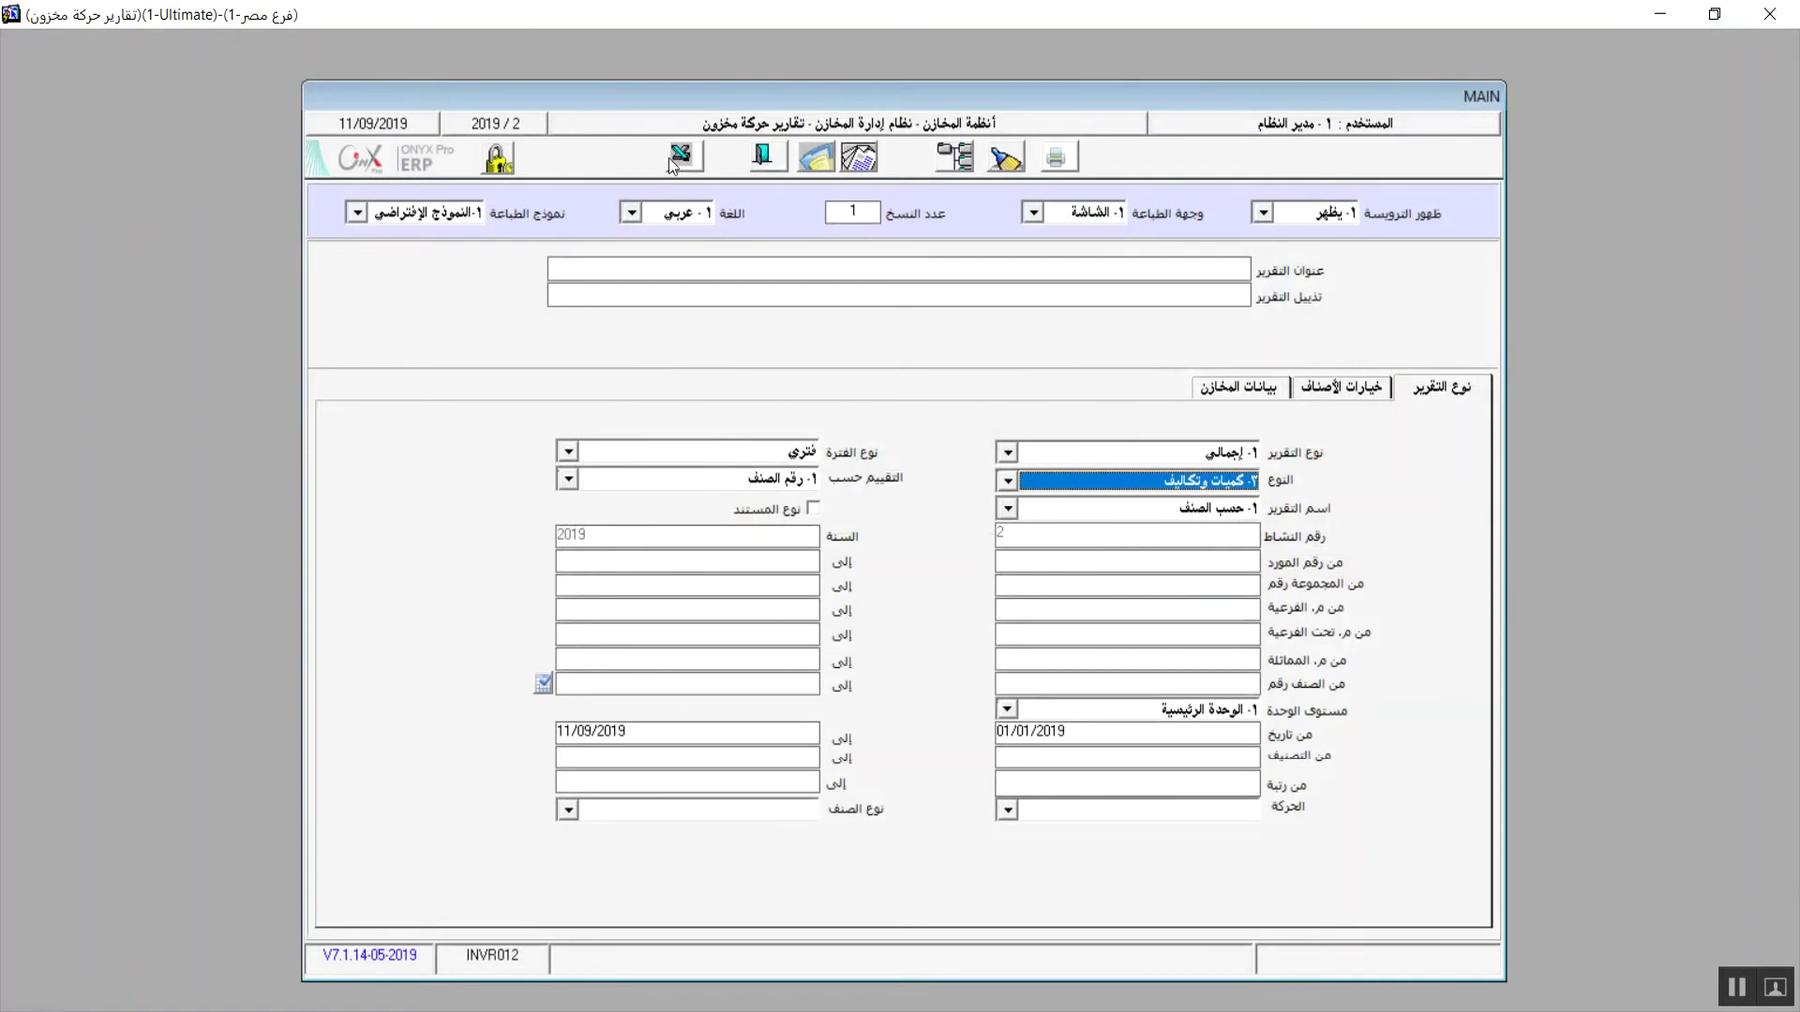
{"action": "left_click", "coordinate": [757, 158]}
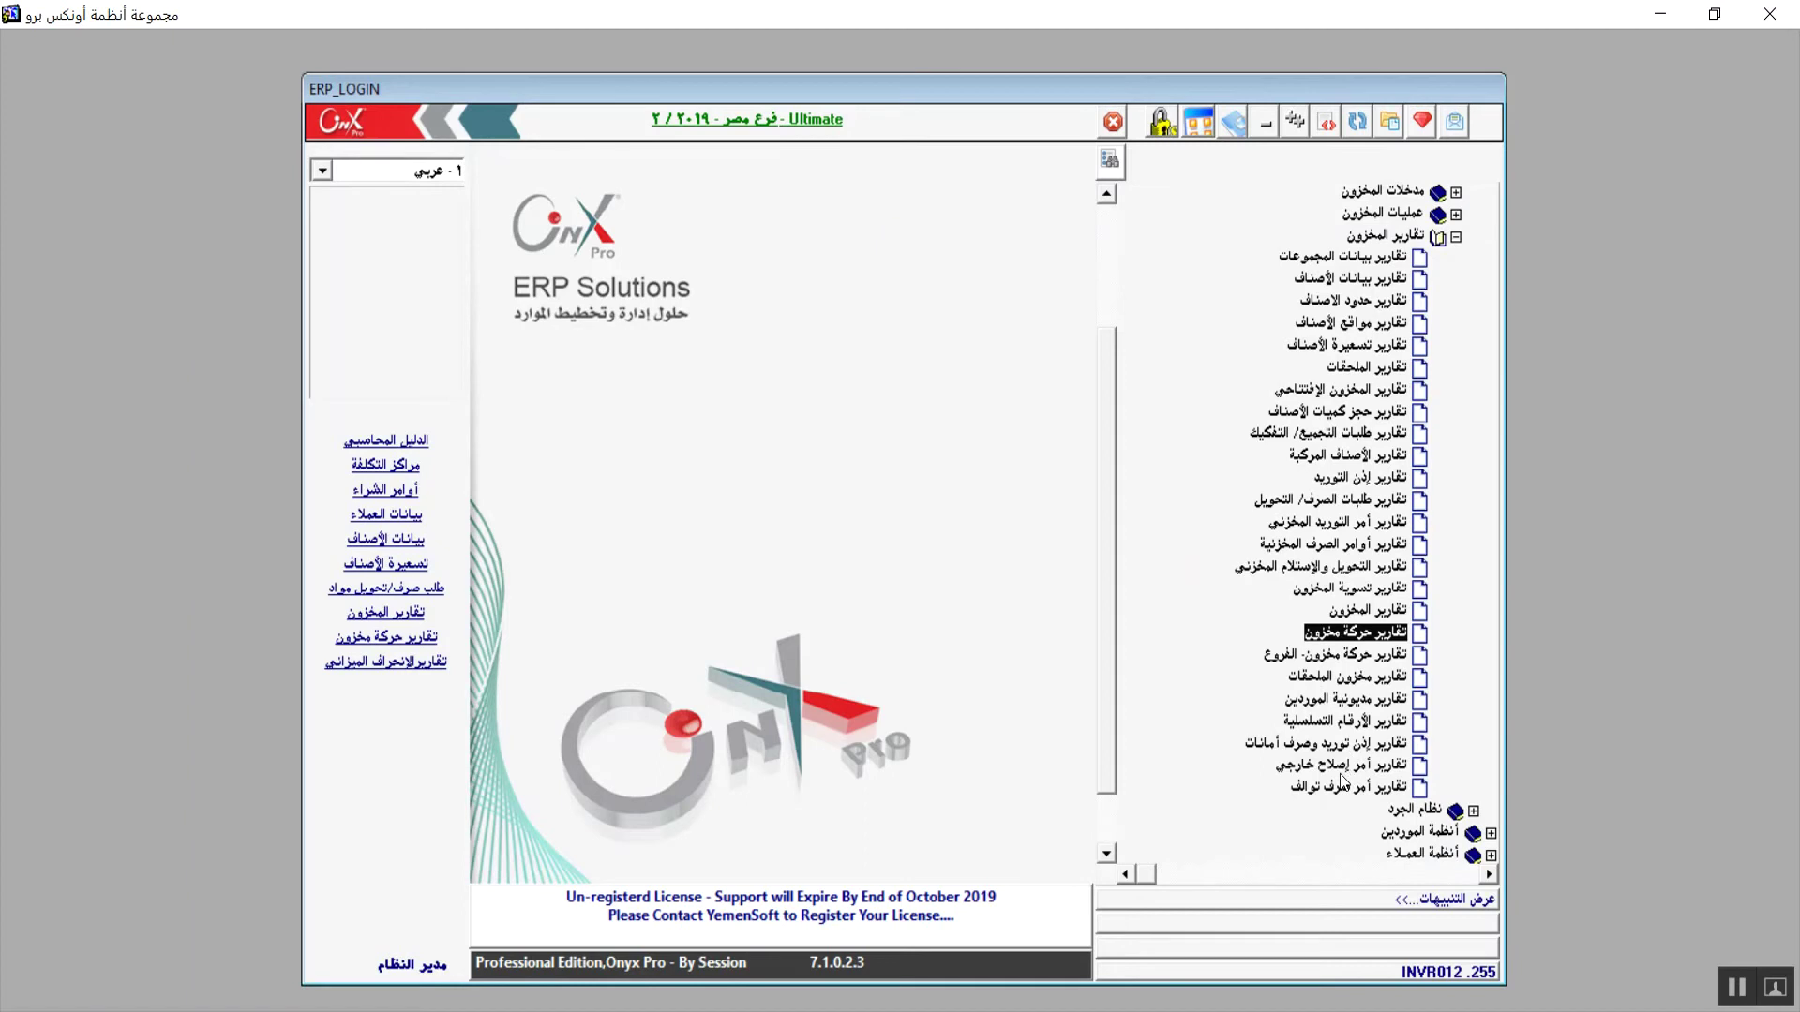
Open the consignment receipt and issue report (تقارير إذن توريد وصرف أمانات), preview it for إذن توريد أمانة, and close the preview.
{"action": "double_click", "coordinate": [1352, 745]}
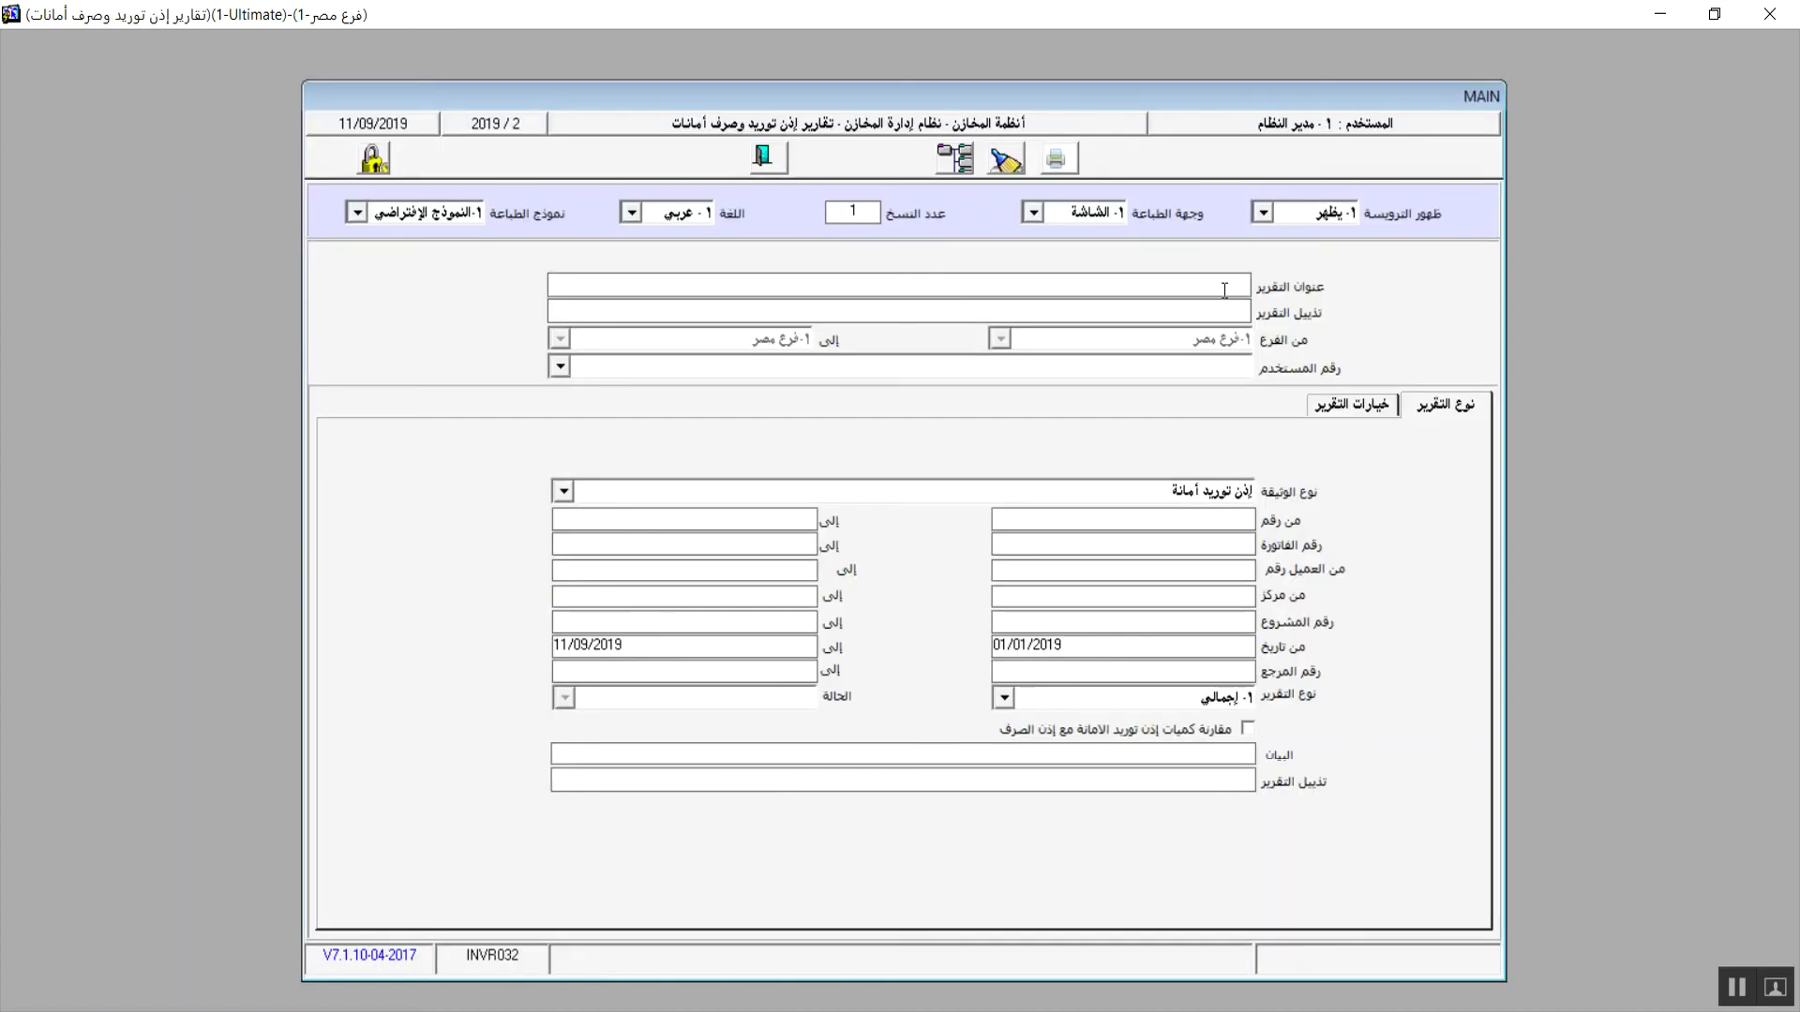
{"action": "left_click", "coordinate": [1074, 172]}
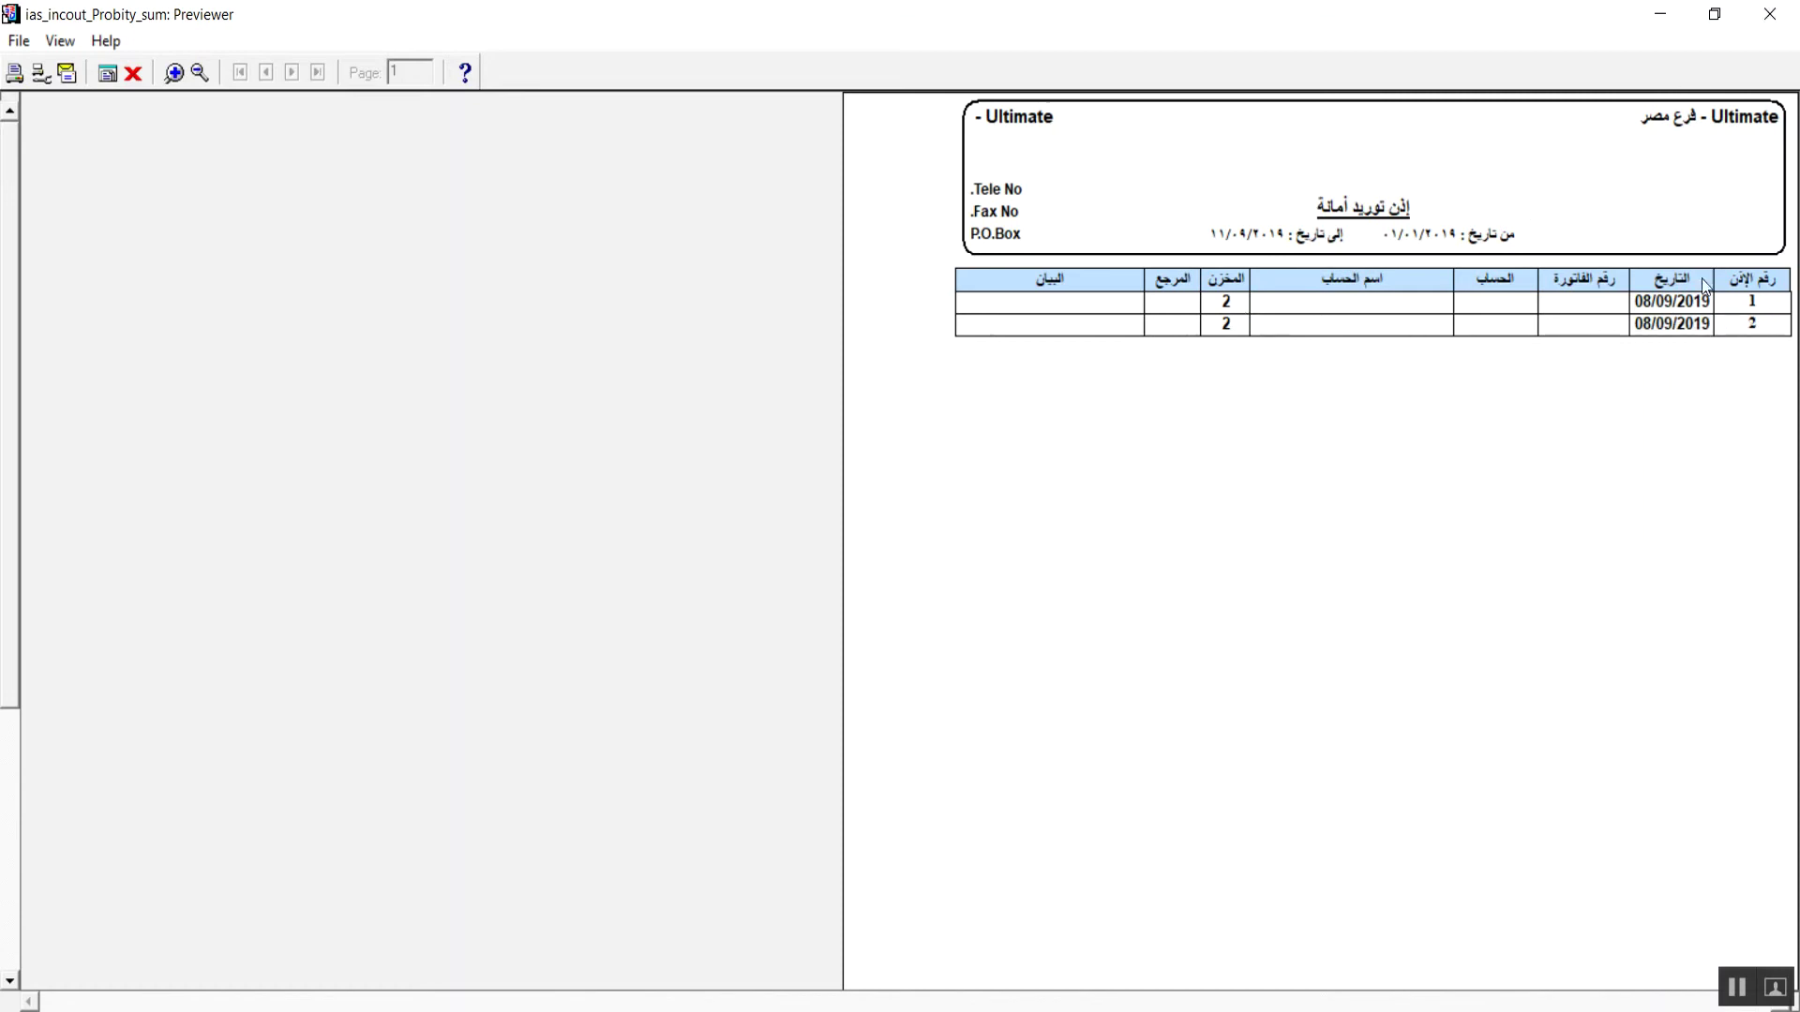
{"action": "left_click", "coordinate": [1773, 14]}
{"action": "left_click", "coordinate": [1770, 13]}
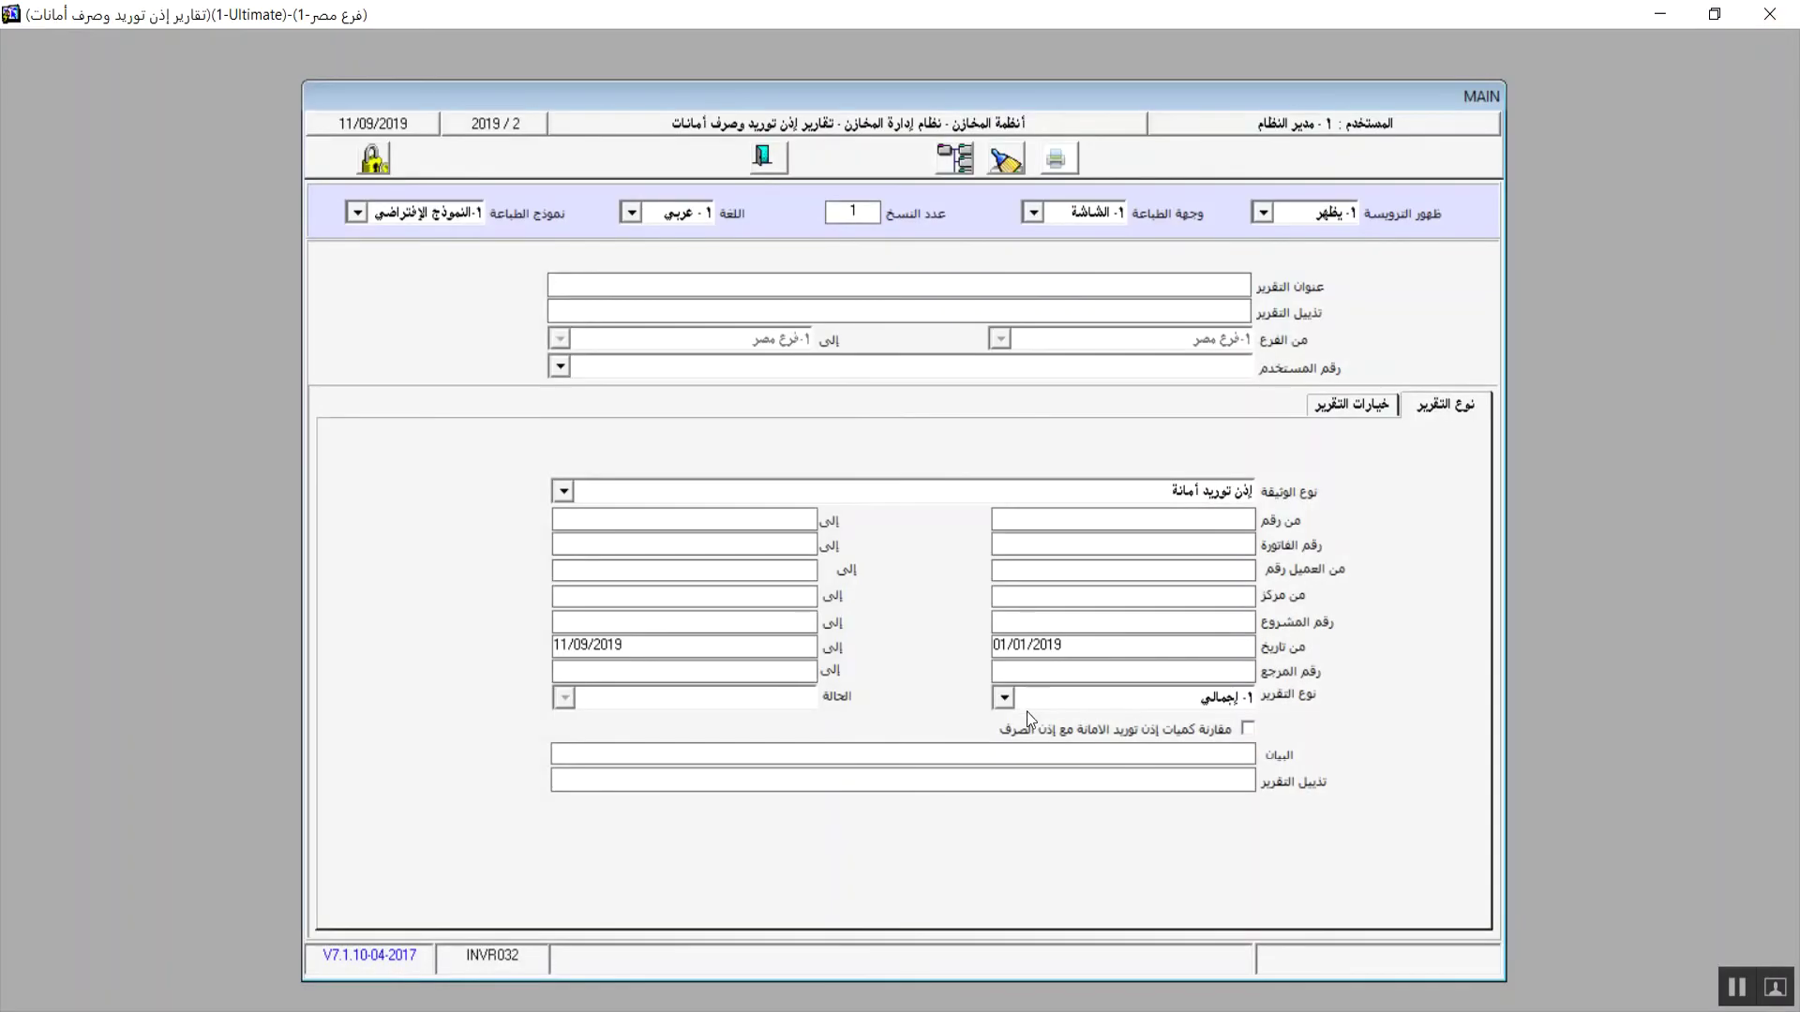
Set the consignment report's document type (نوع الوثيقة) to إذن صرف أمانة, preview it, and close the preview.
{"action": "left_click", "coordinate": [565, 493]}
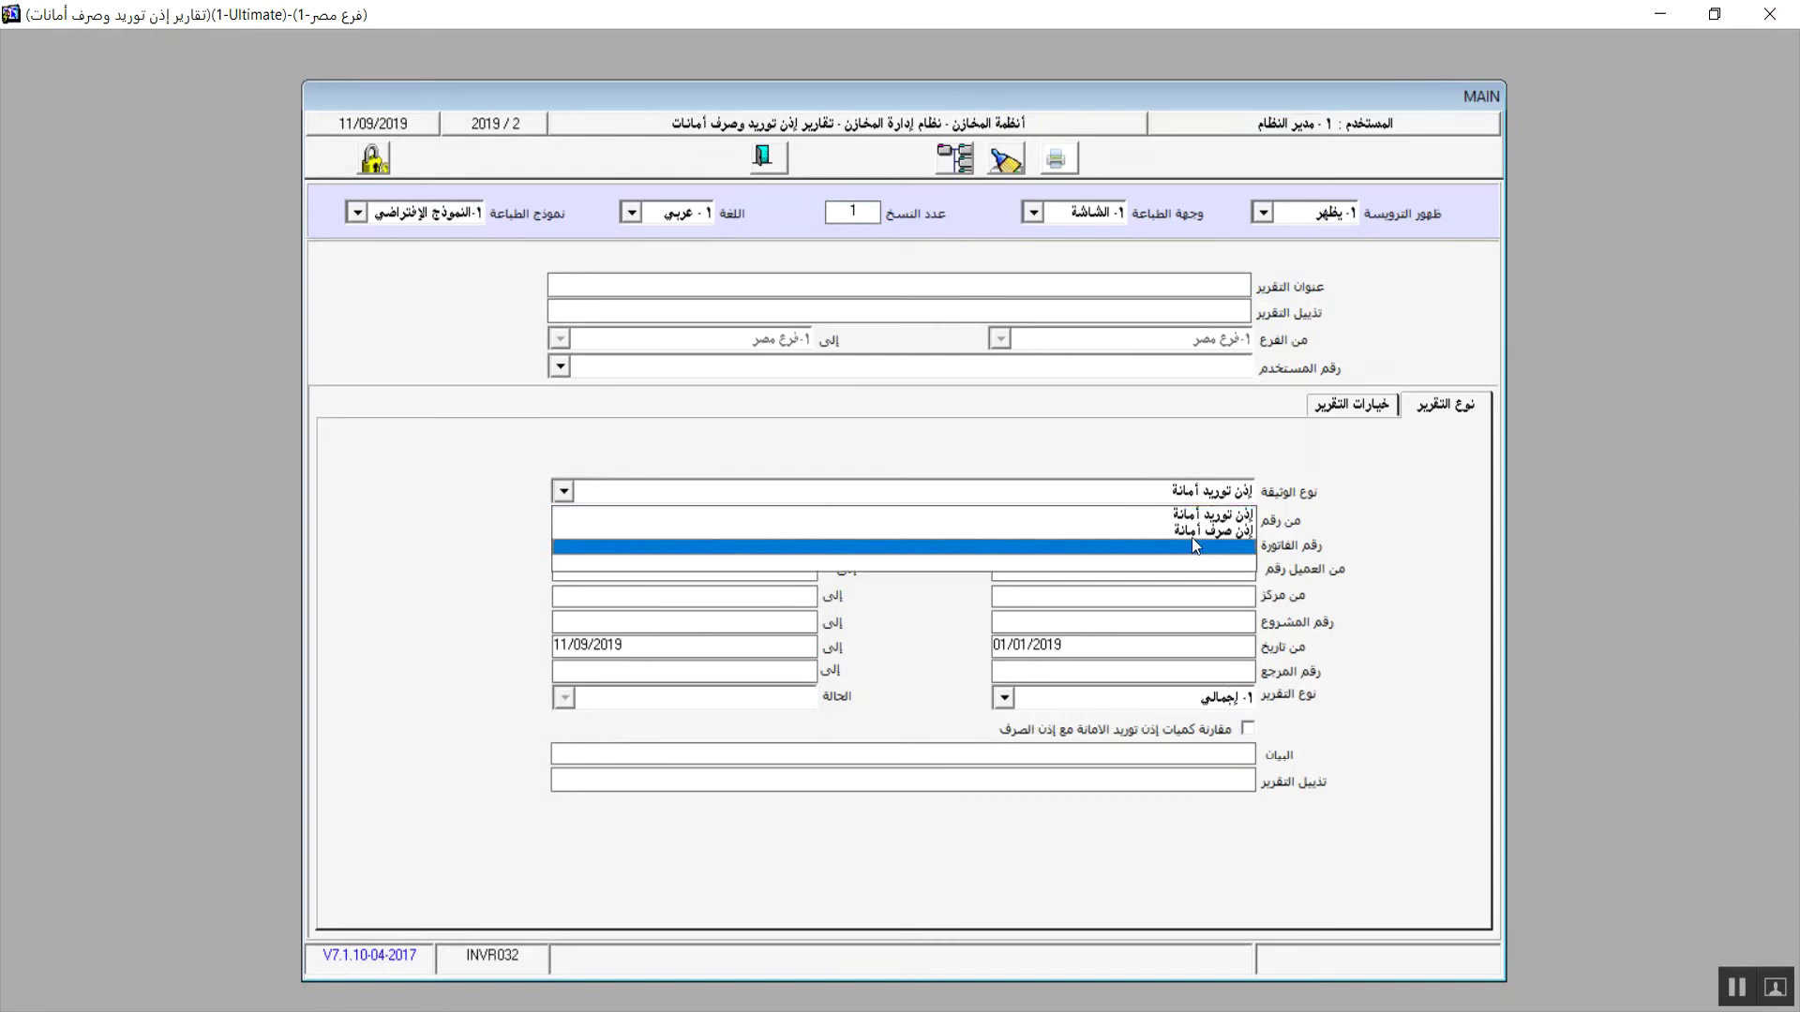
{"action": "left_click", "coordinate": [1211, 528]}
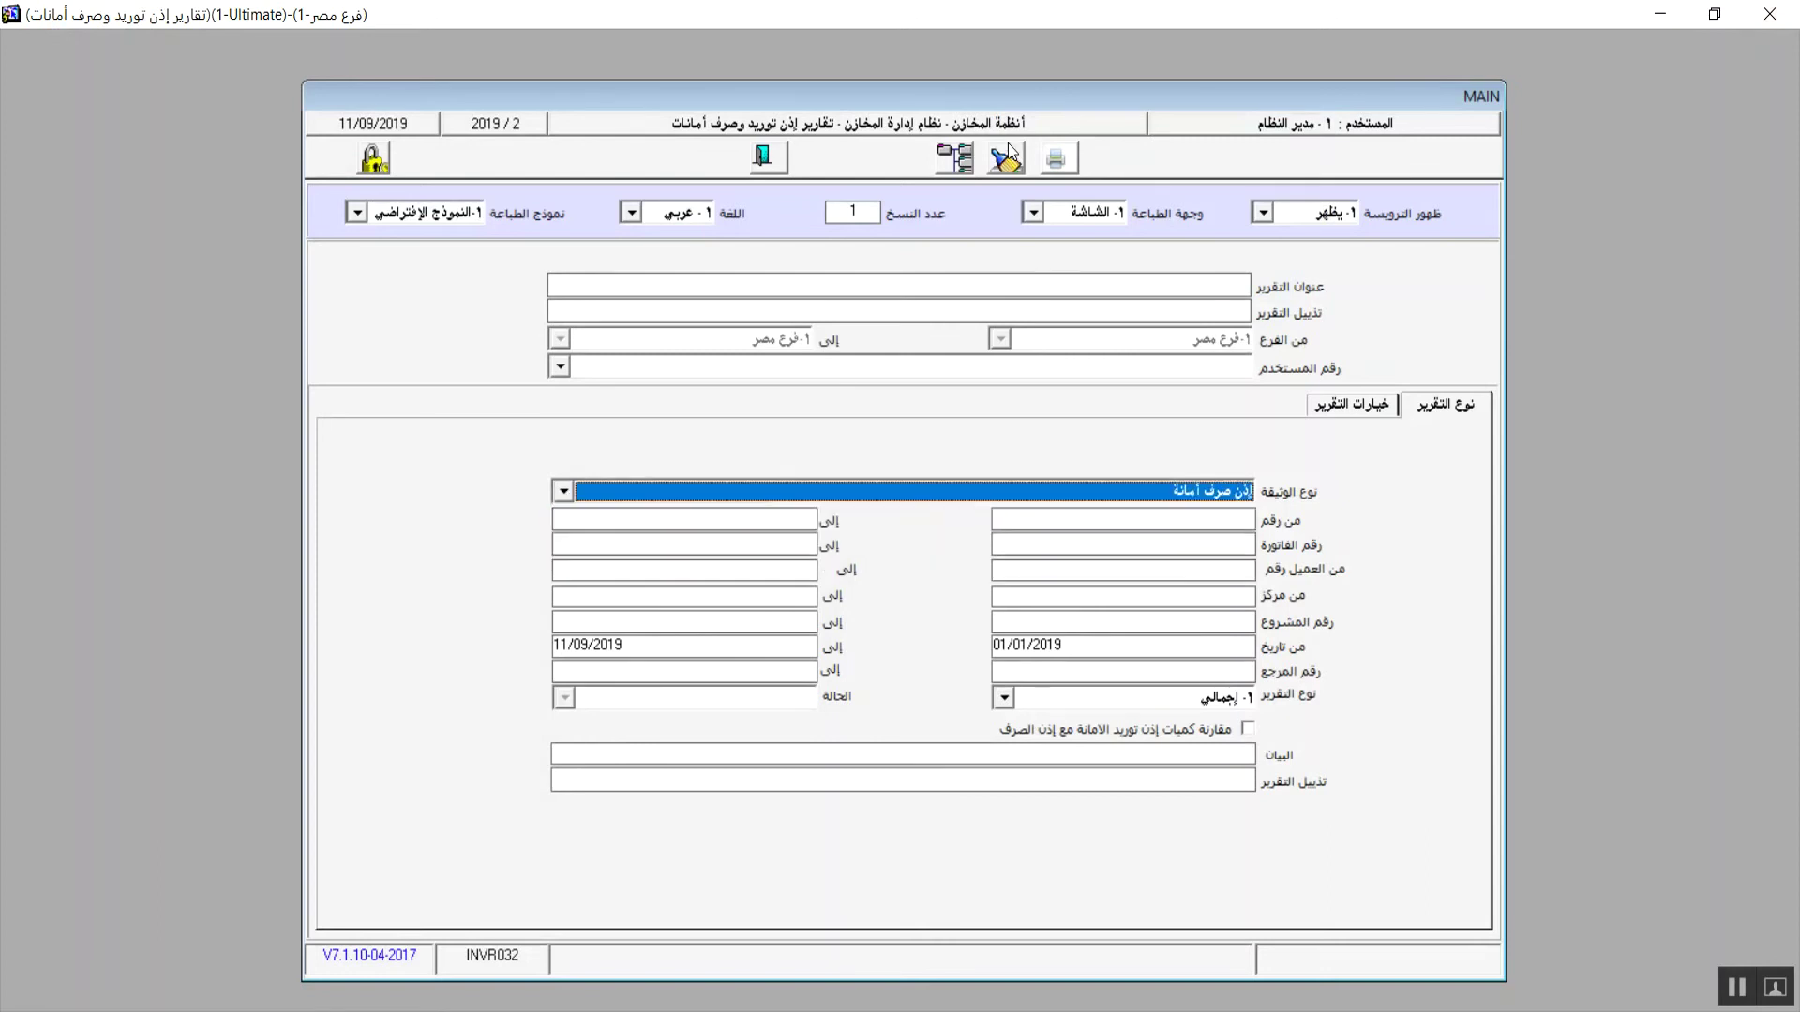
{"action": "left_click", "coordinate": [1056, 161]}
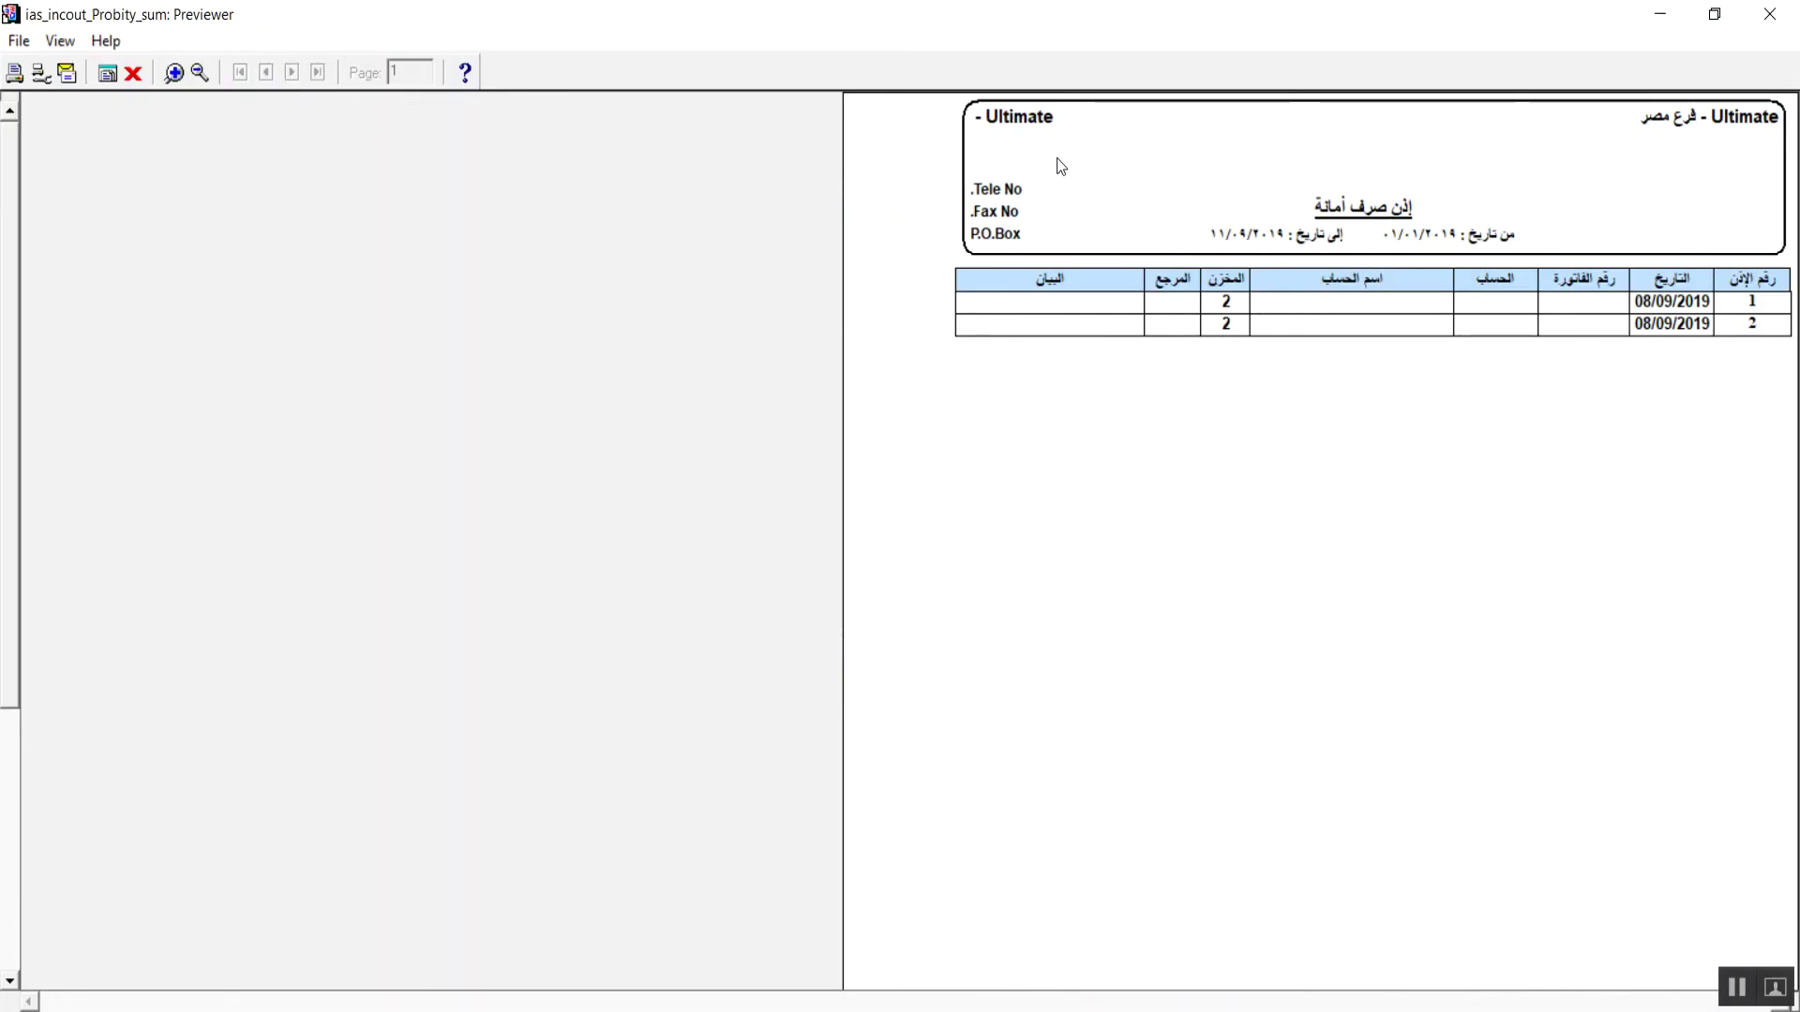
{"action": "left_click", "coordinate": [1770, 15]}
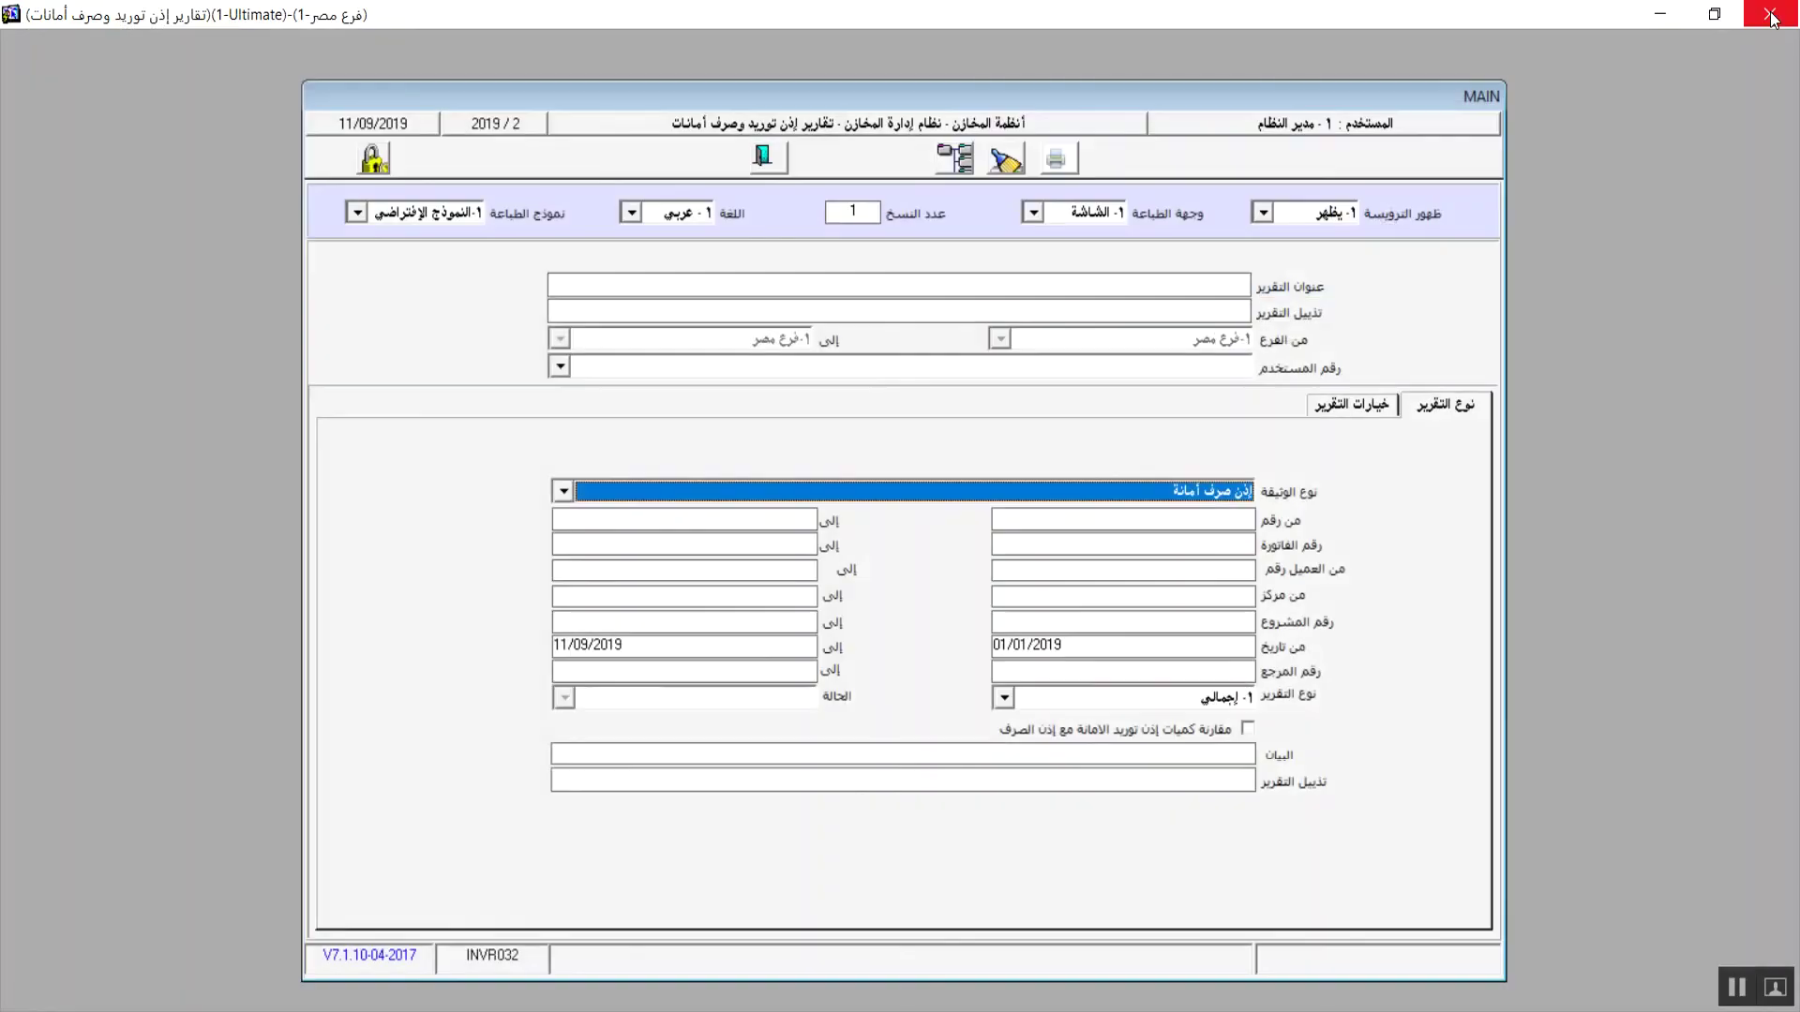
Choose the تحليلي report type, enable مقارنة كميات إذن توريد الامانة مع إذن الصرف, preview the comparison, and close the report.
{"action": "left_click", "coordinate": [1004, 698]}
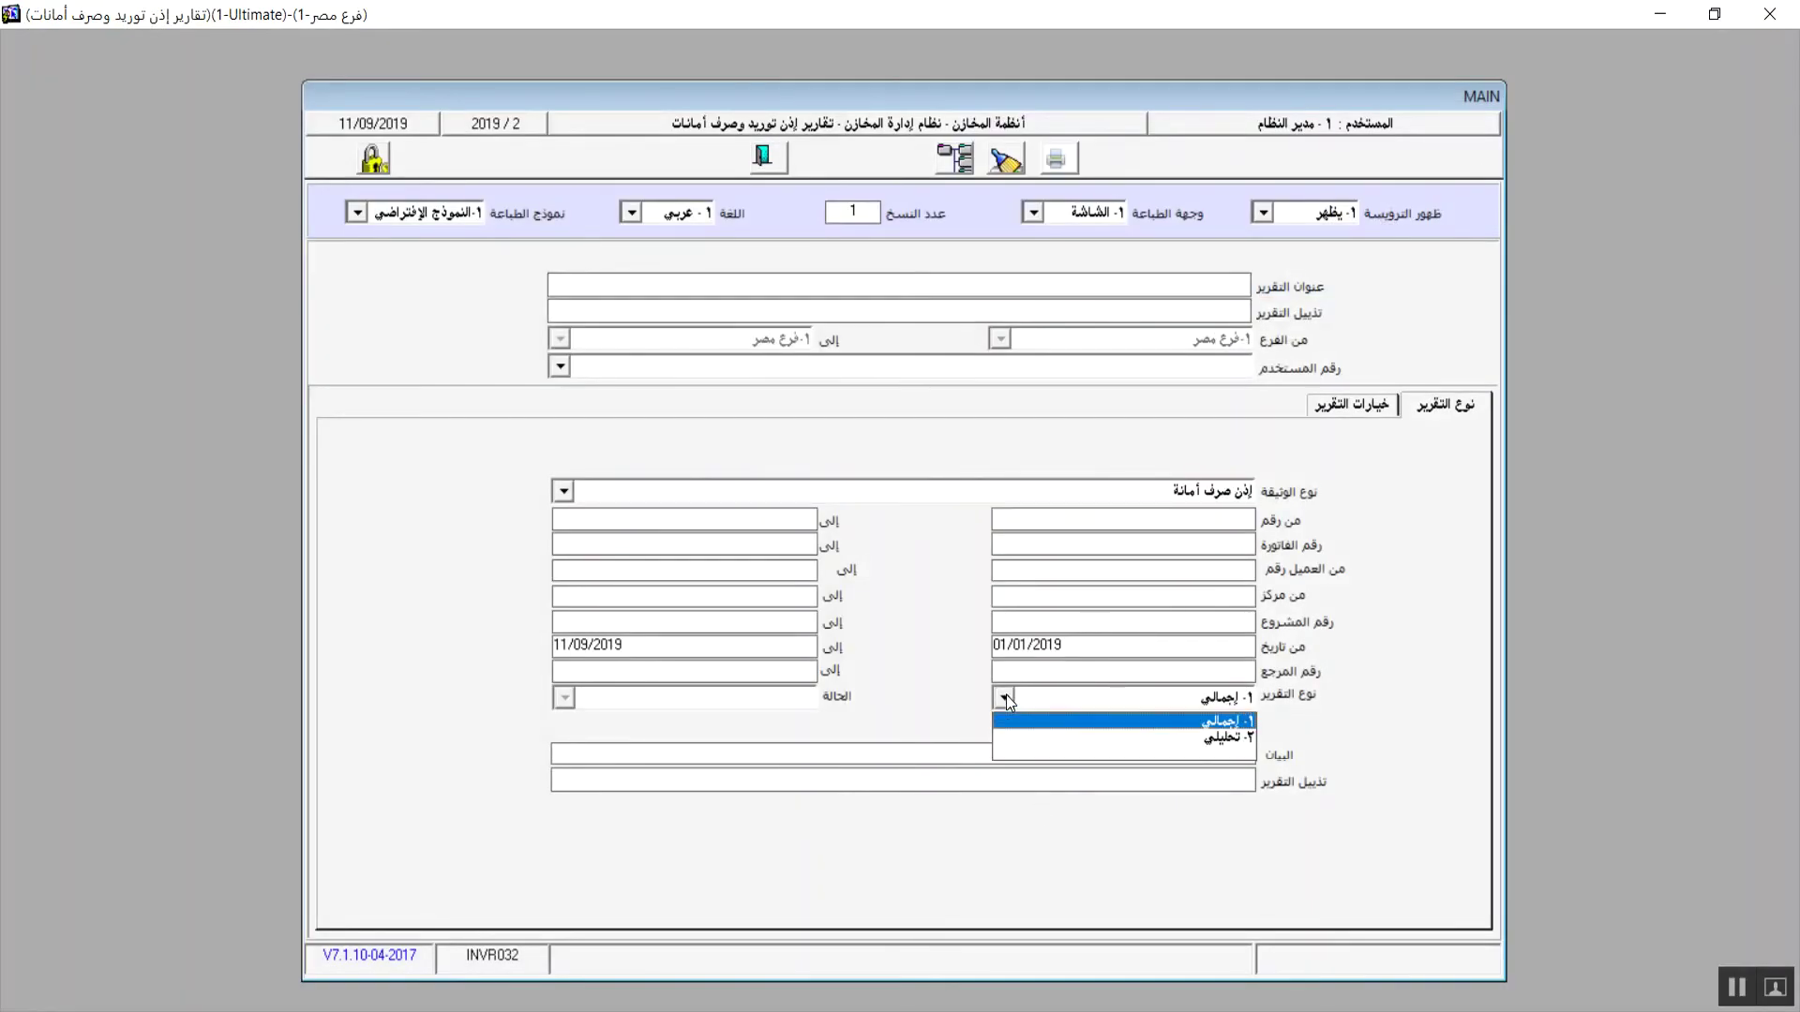
{"action": "left_click", "coordinate": [1194, 740]}
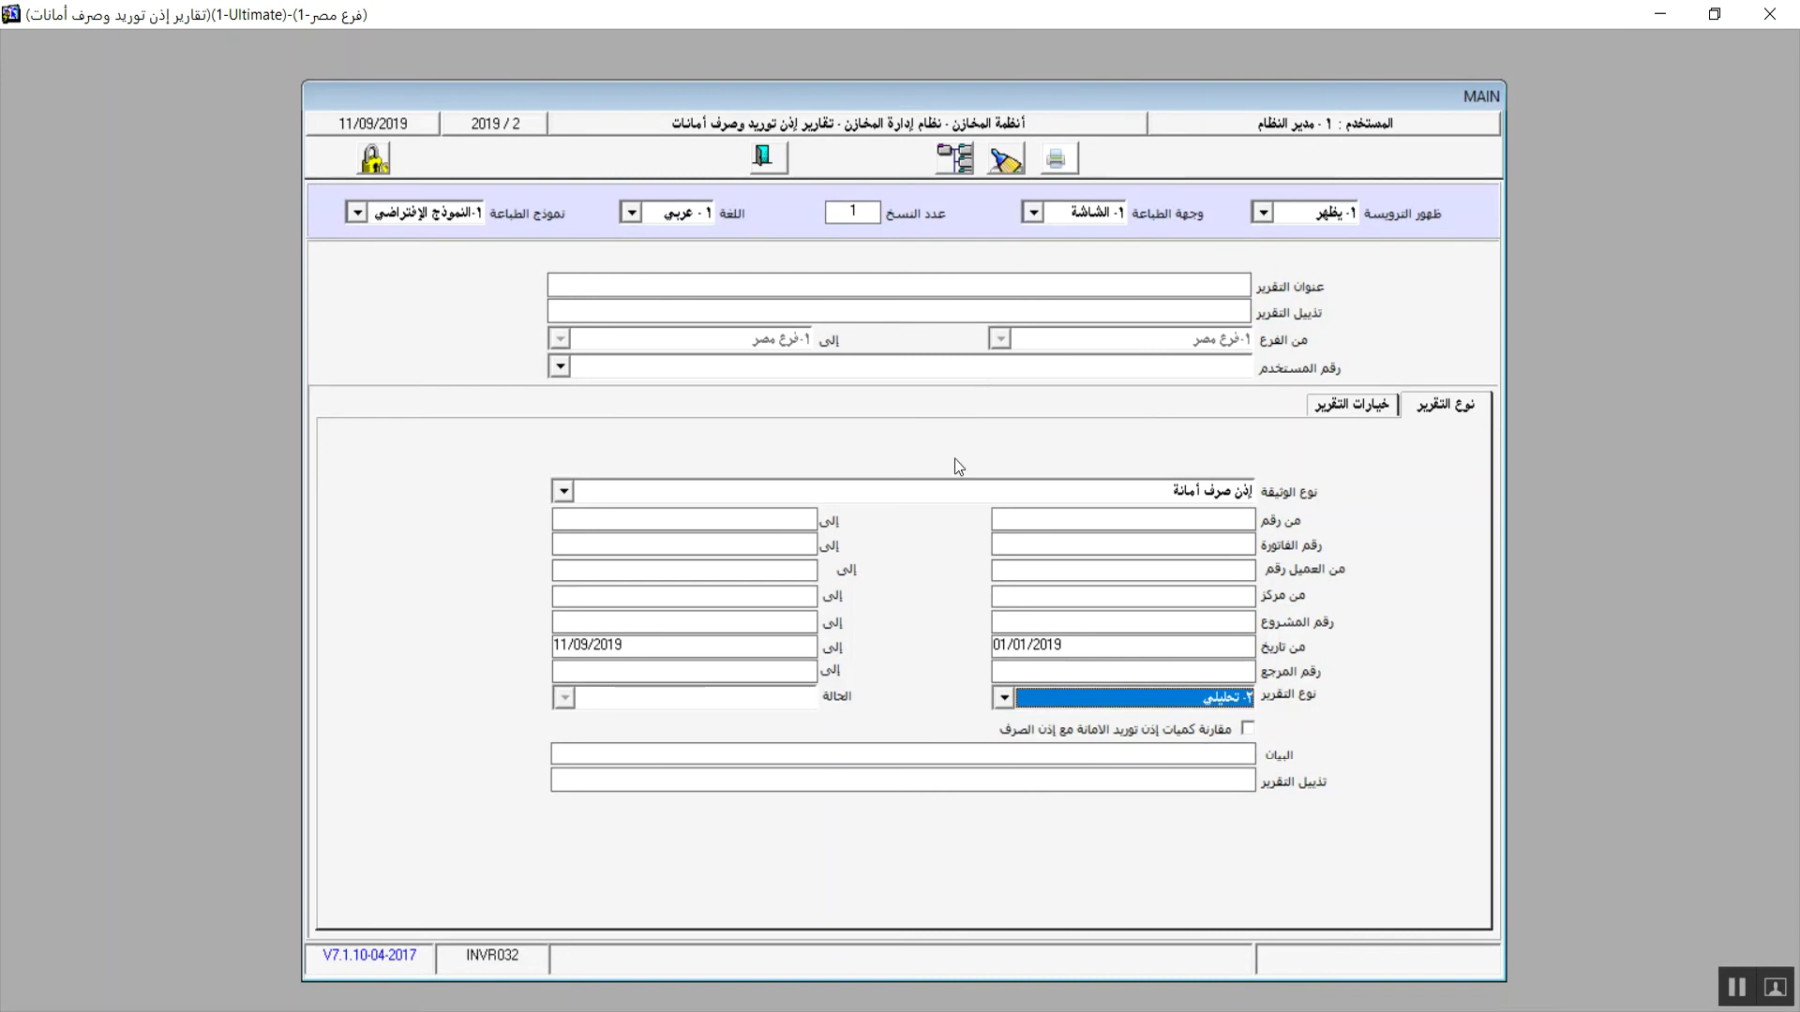
{"action": "left_click", "coordinate": [1246, 728]}
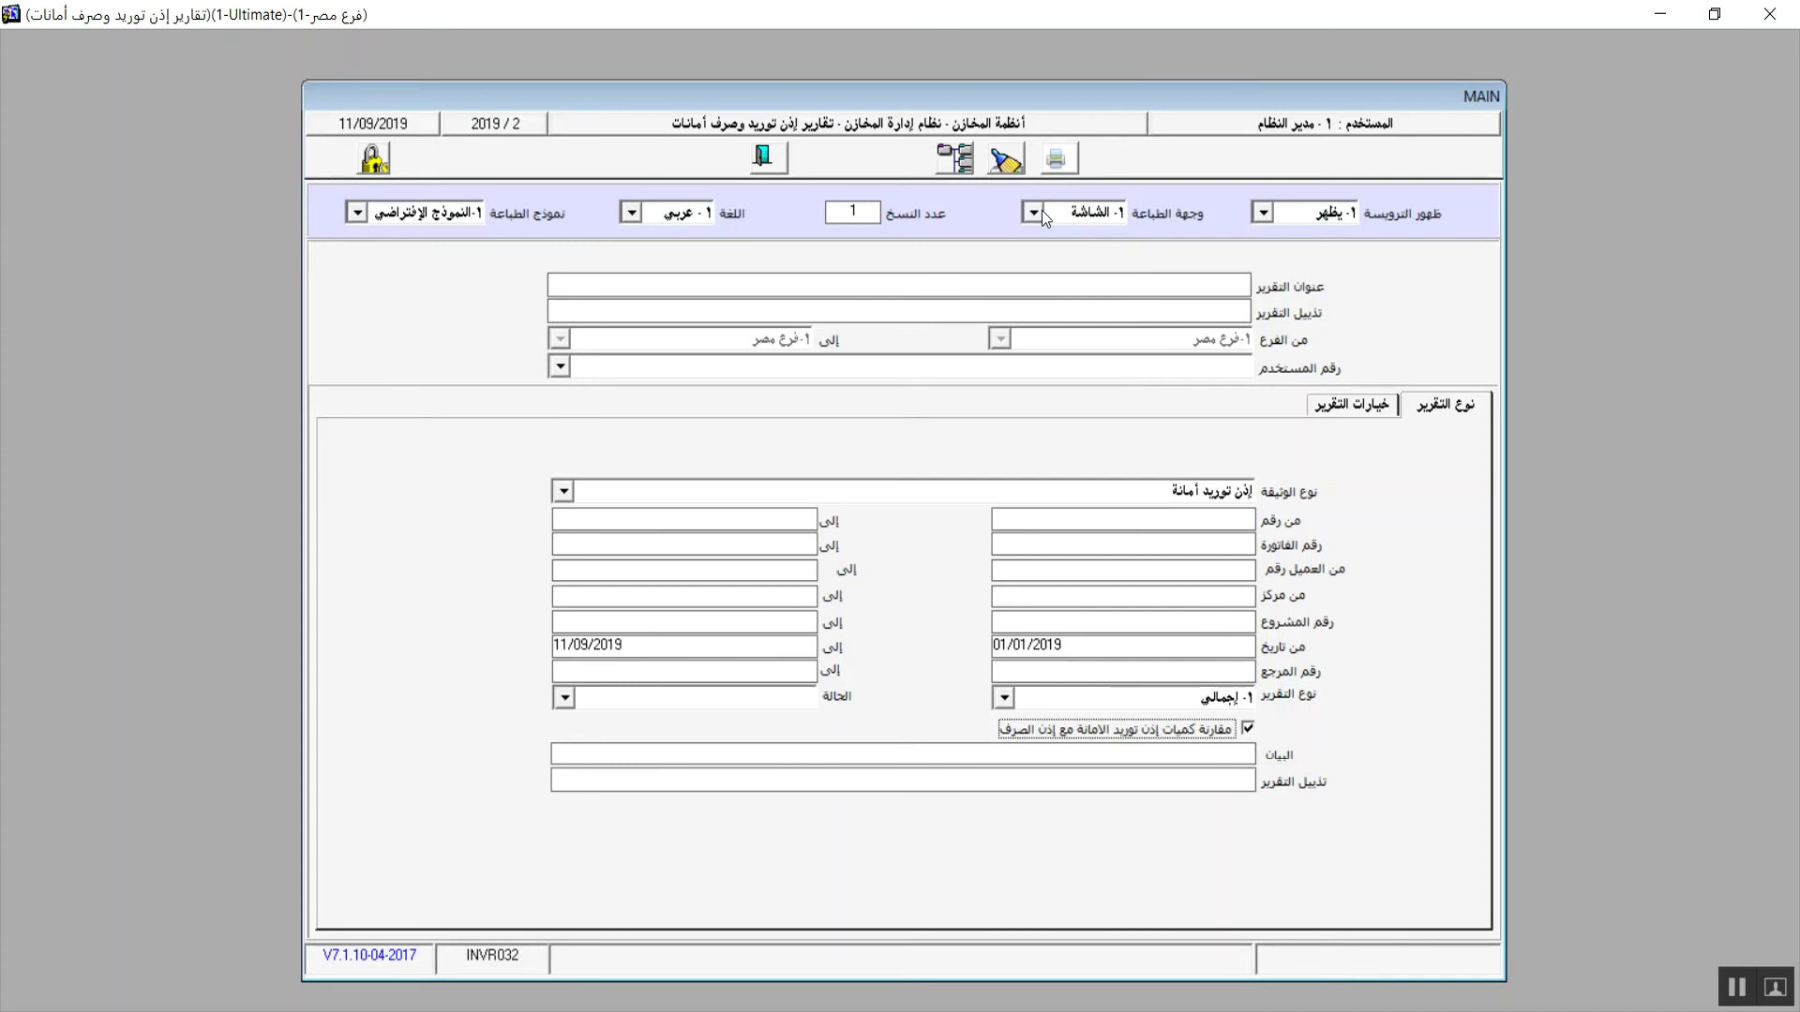
{"action": "left_click", "coordinate": [1058, 158]}
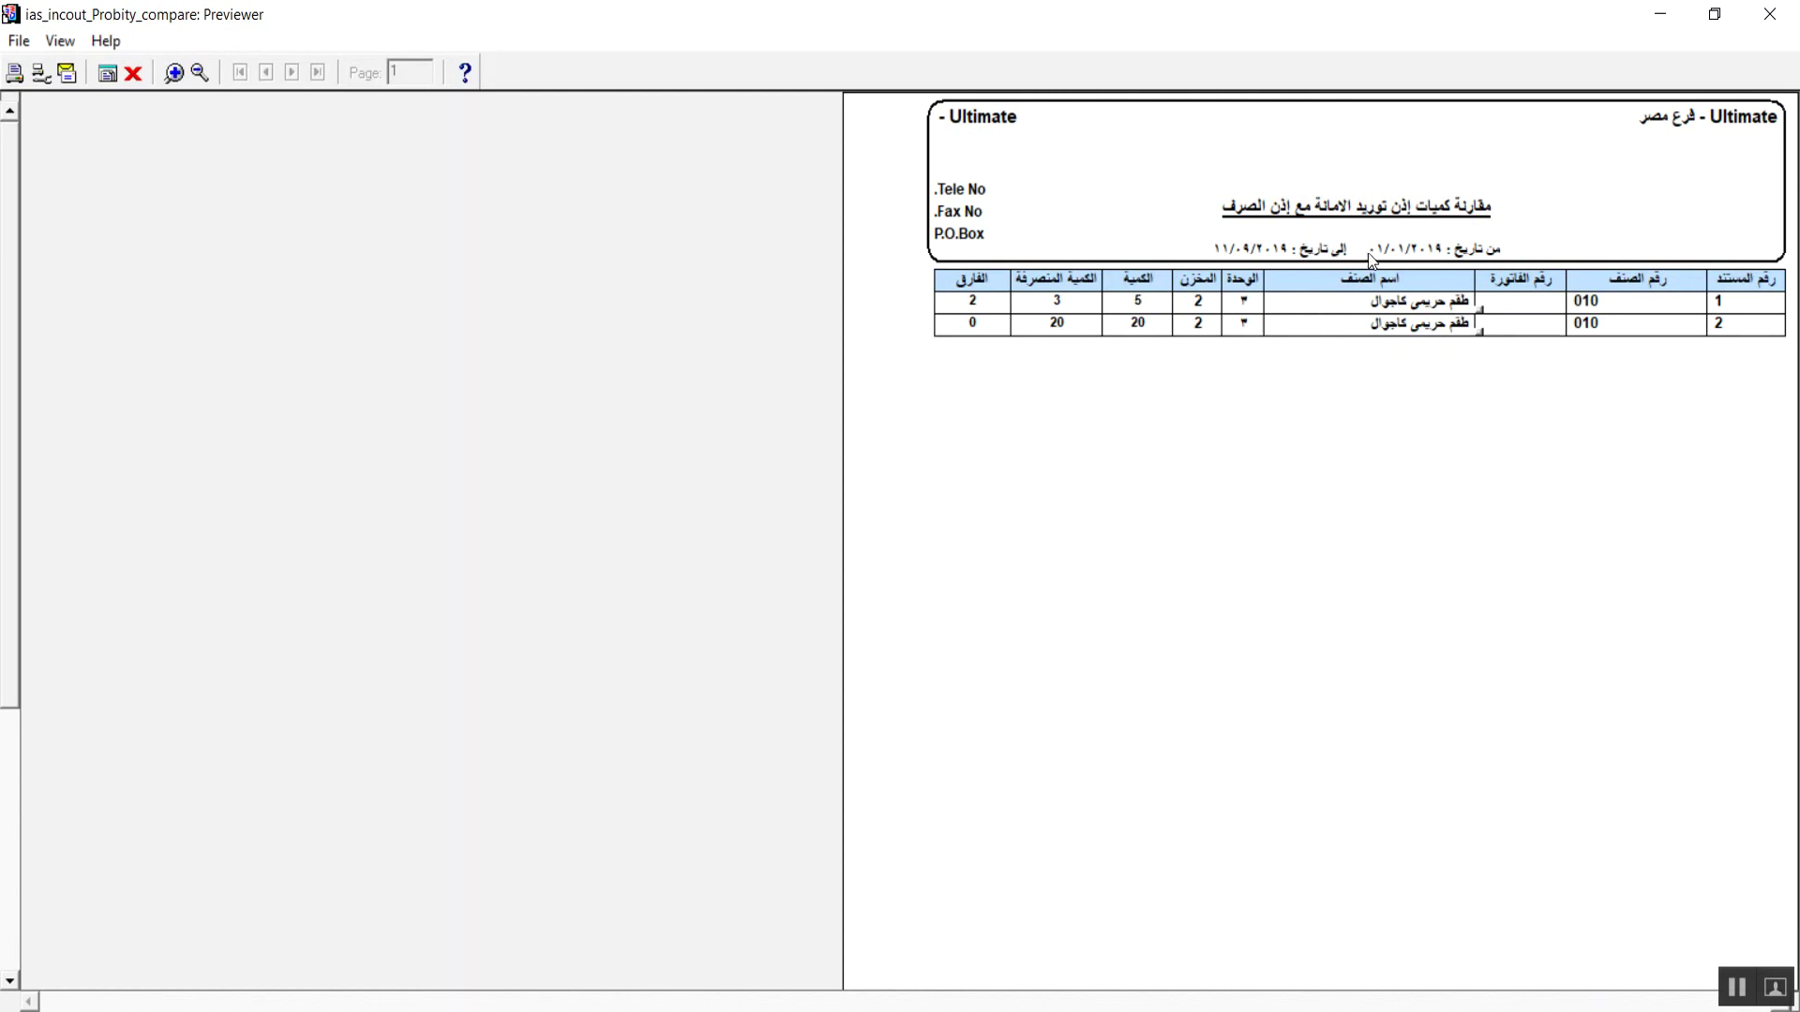
{"action": "left_click", "coordinate": [1774, 19]}
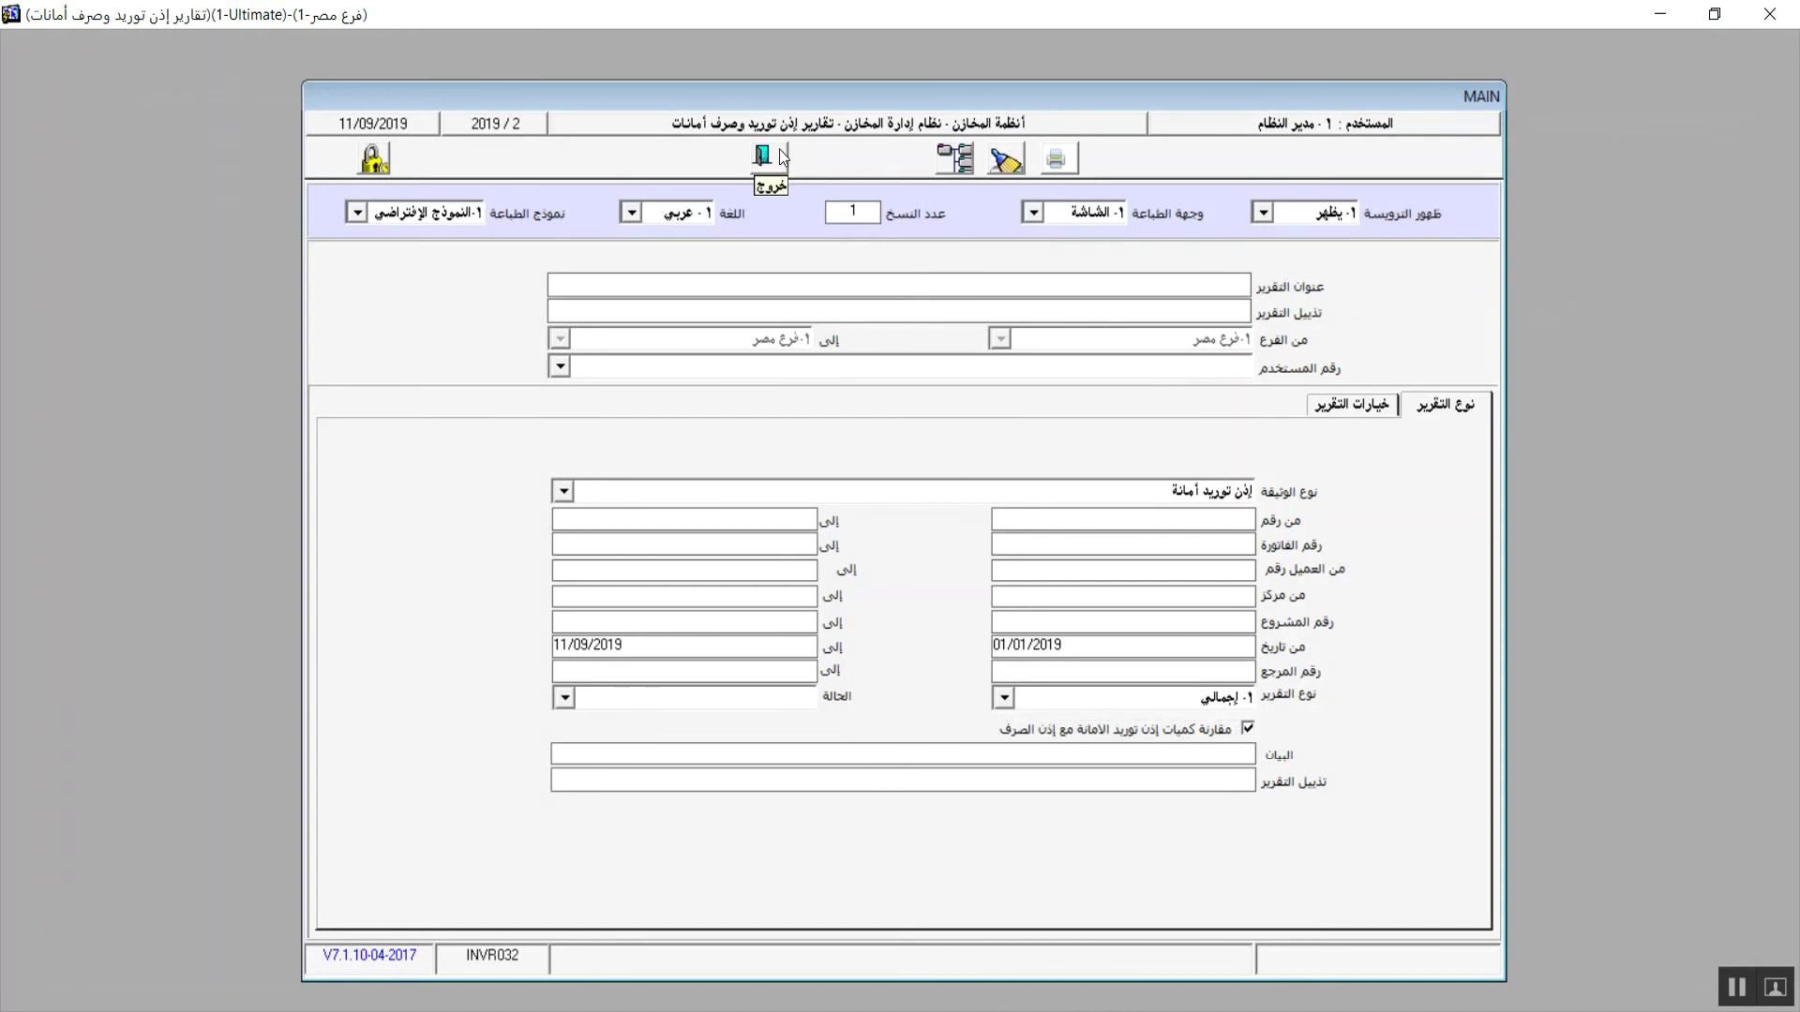
{"action": "left_click", "coordinate": [780, 152]}
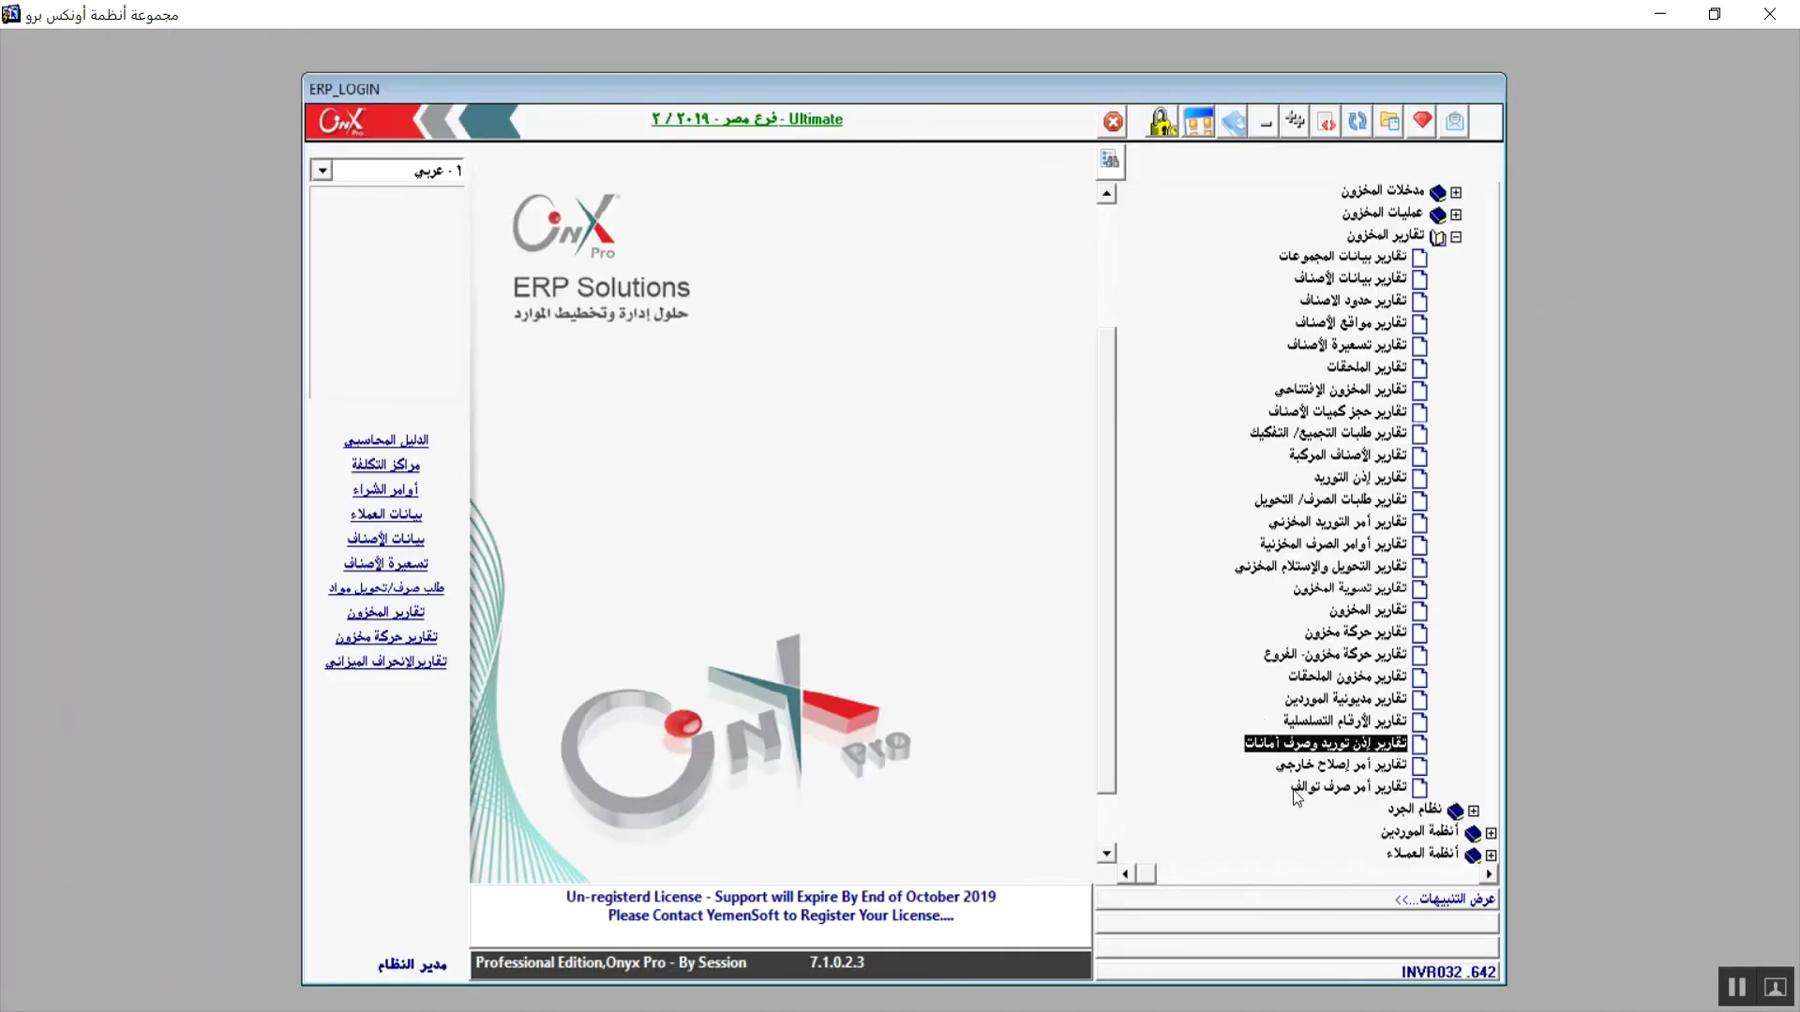